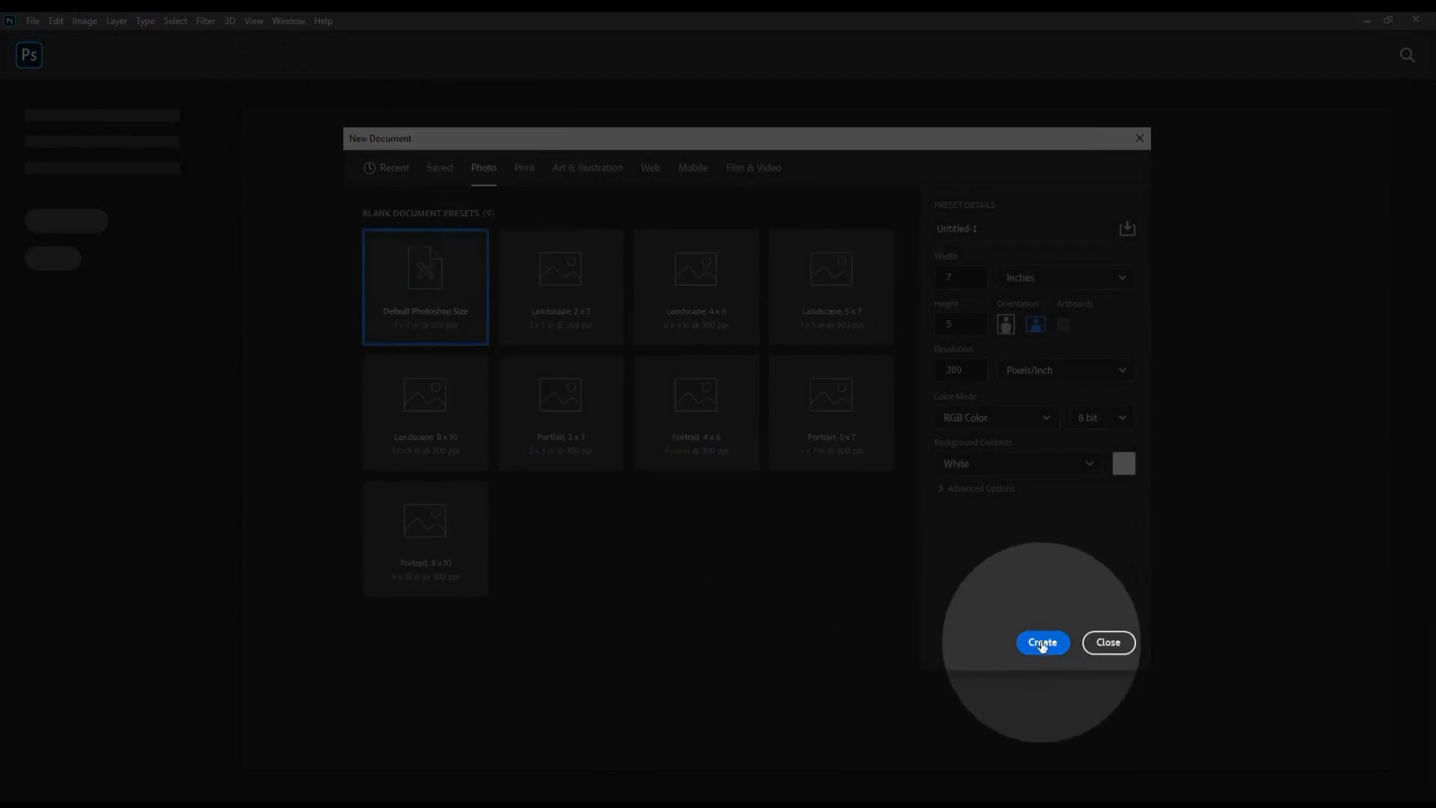
Step: Create a new 7 x 5 inch landscape document at 300 pixels/inch in 8-bit RGB Color with a white background
click(1042, 642)
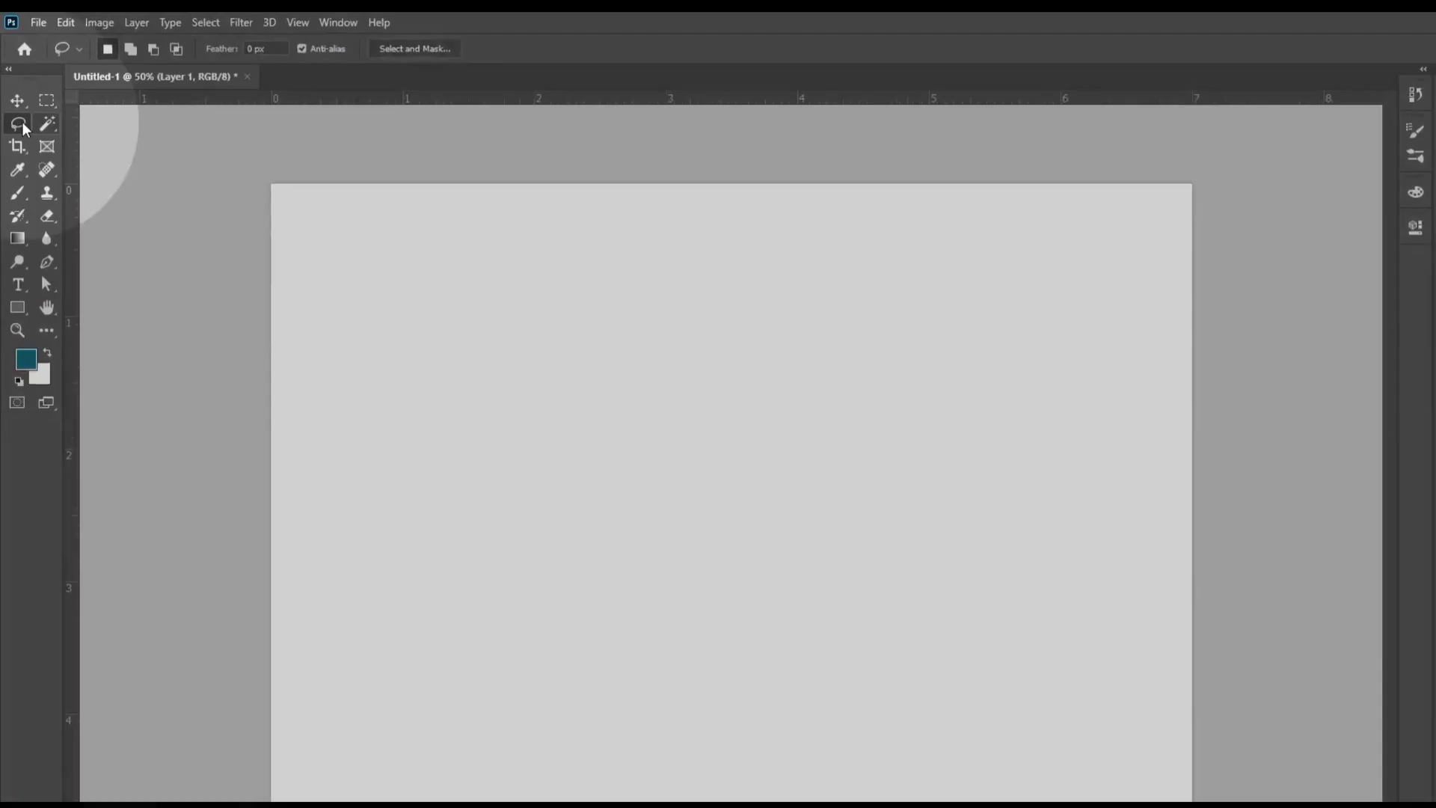
Step: Lasso a mountain silhouette with a tall central peak, spanning the canvas width down to its bottom edge, adding areas to refine the ridge
right_click(21, 127)
click(78, 127)
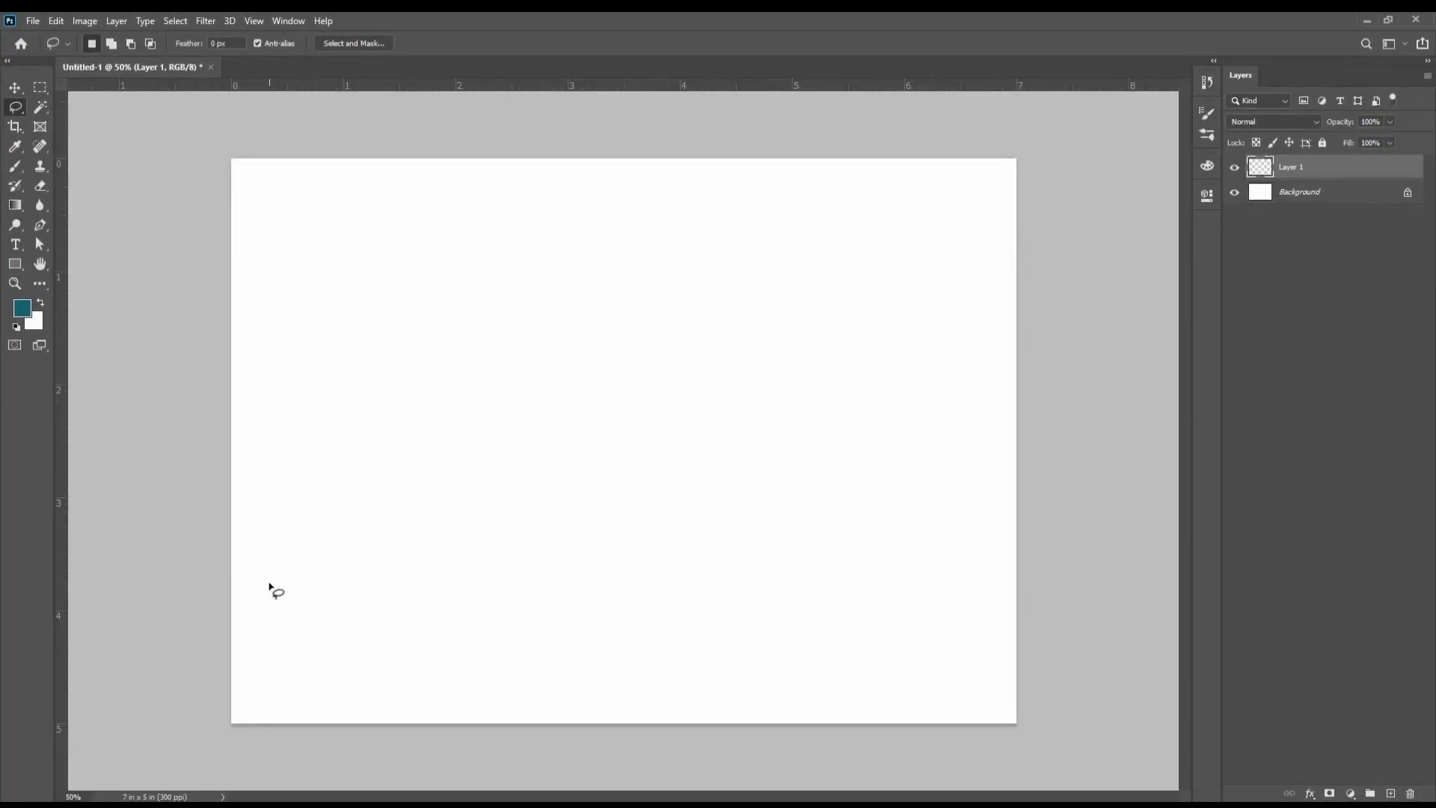
mouse_move(222, 663)
mouse_down()
mouse_move(542, 407)
mouse_move(656, 277)
mouse_move(790, 478)
mouse_move(1028, 737)
mouse_move(366, 739)
mouse_move(228, 694)
mouse_move(225, 641)
mouse_move(202, 743)
mouse_move(340, 706)
mouse_up()
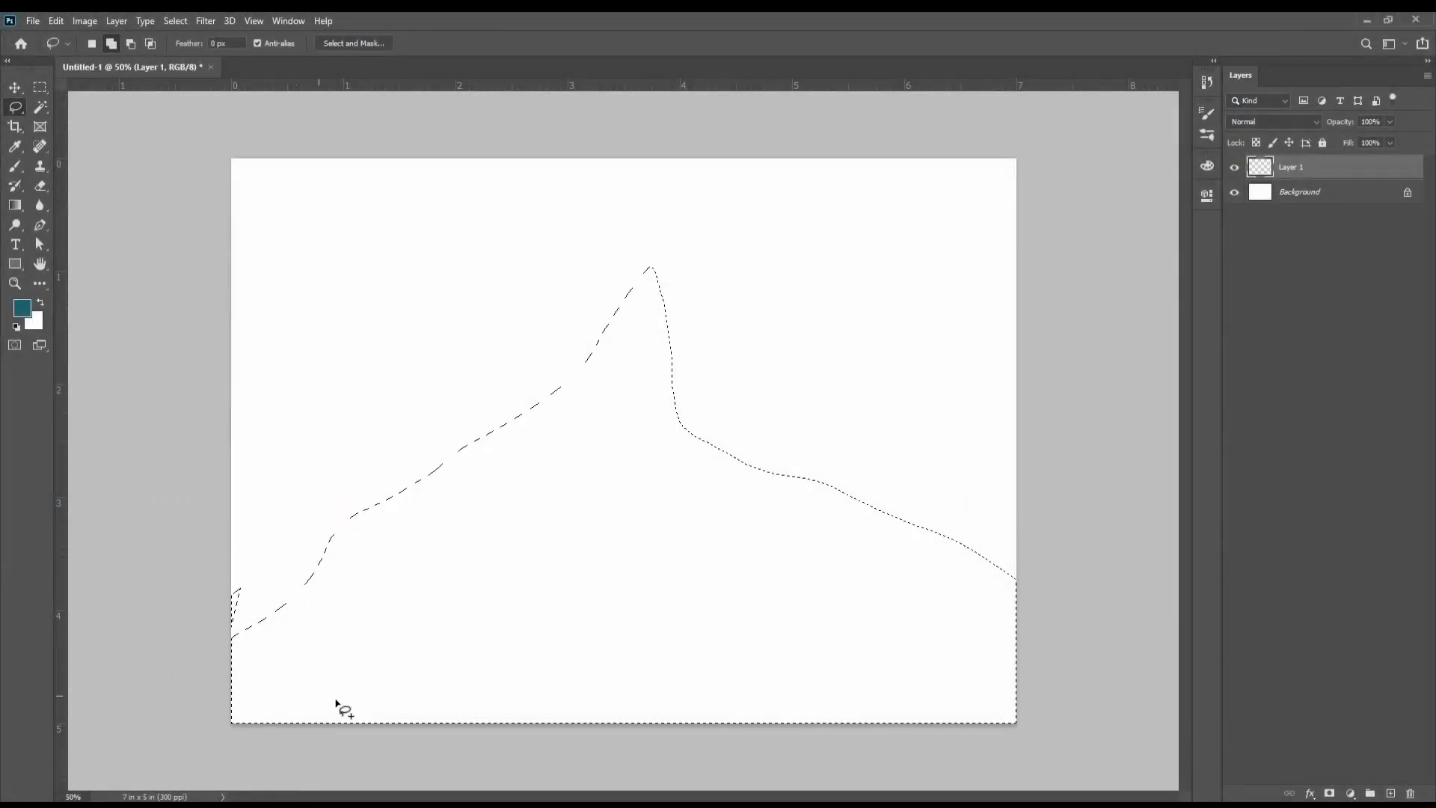
drag(419, 555, 337, 513)
mouse_move(179, 610)
mouse_down()
mouse_move(371, 559)
mouse_move(428, 435)
mouse_move(570, 337)
mouse_move(634, 237)
mouse_move(684, 368)
mouse_up()
mouse_move(610, 307)
mouse_down()
mouse_move(506, 414)
mouse_move(523, 517)
mouse_up()
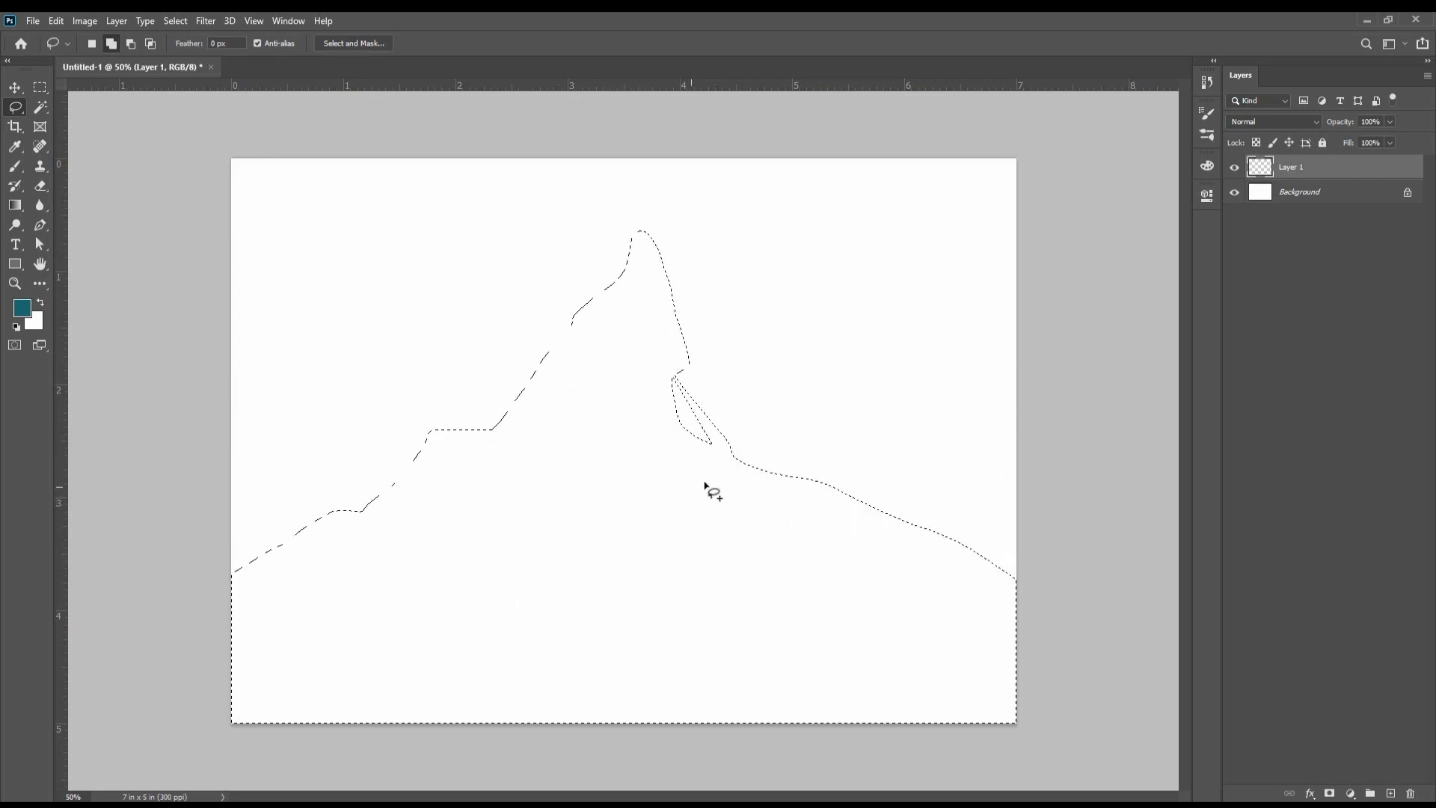
drag(695, 366, 693, 368)
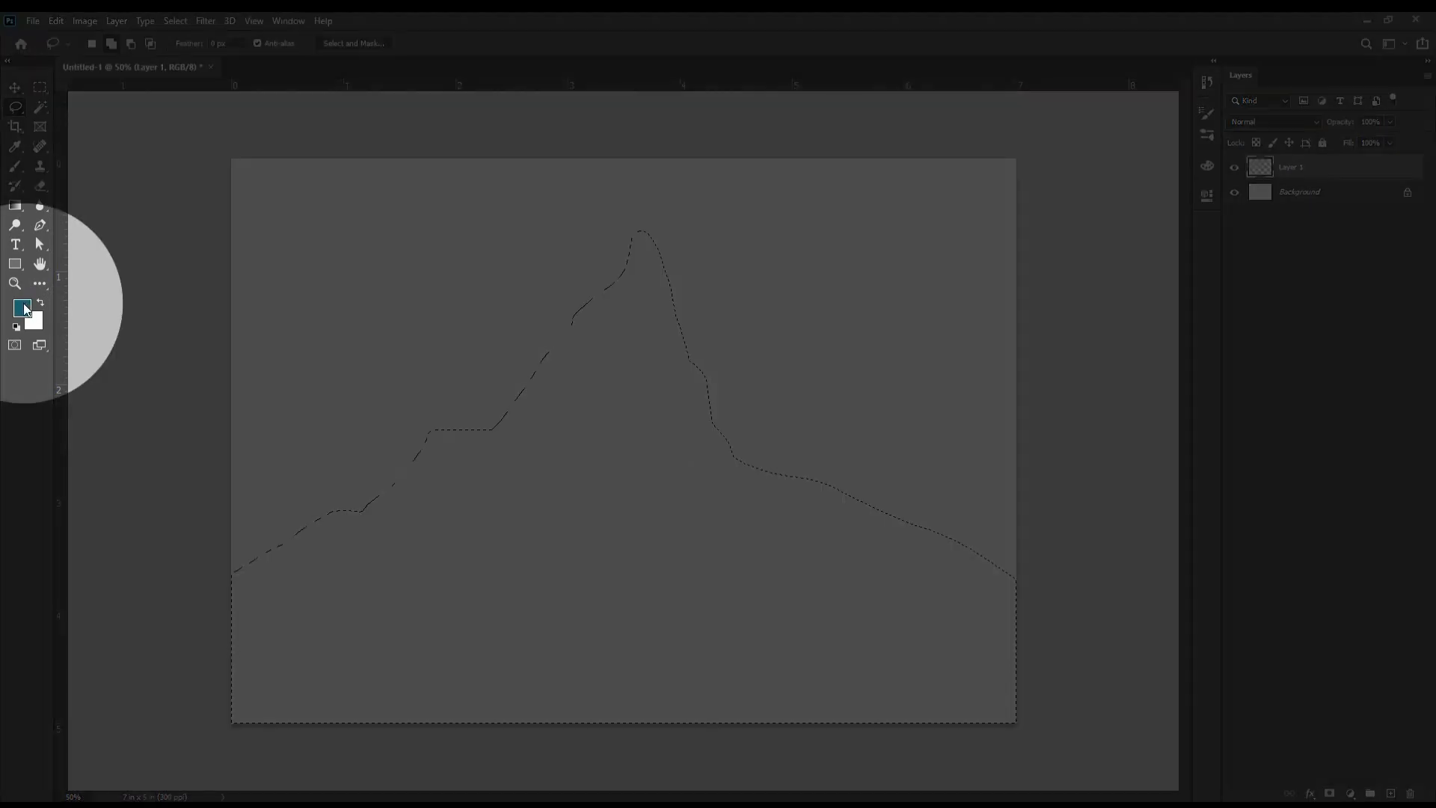
Step: Fill the peak selection with light teal 54d0d7 as the foreground color, and clear the selection
click(21, 308)
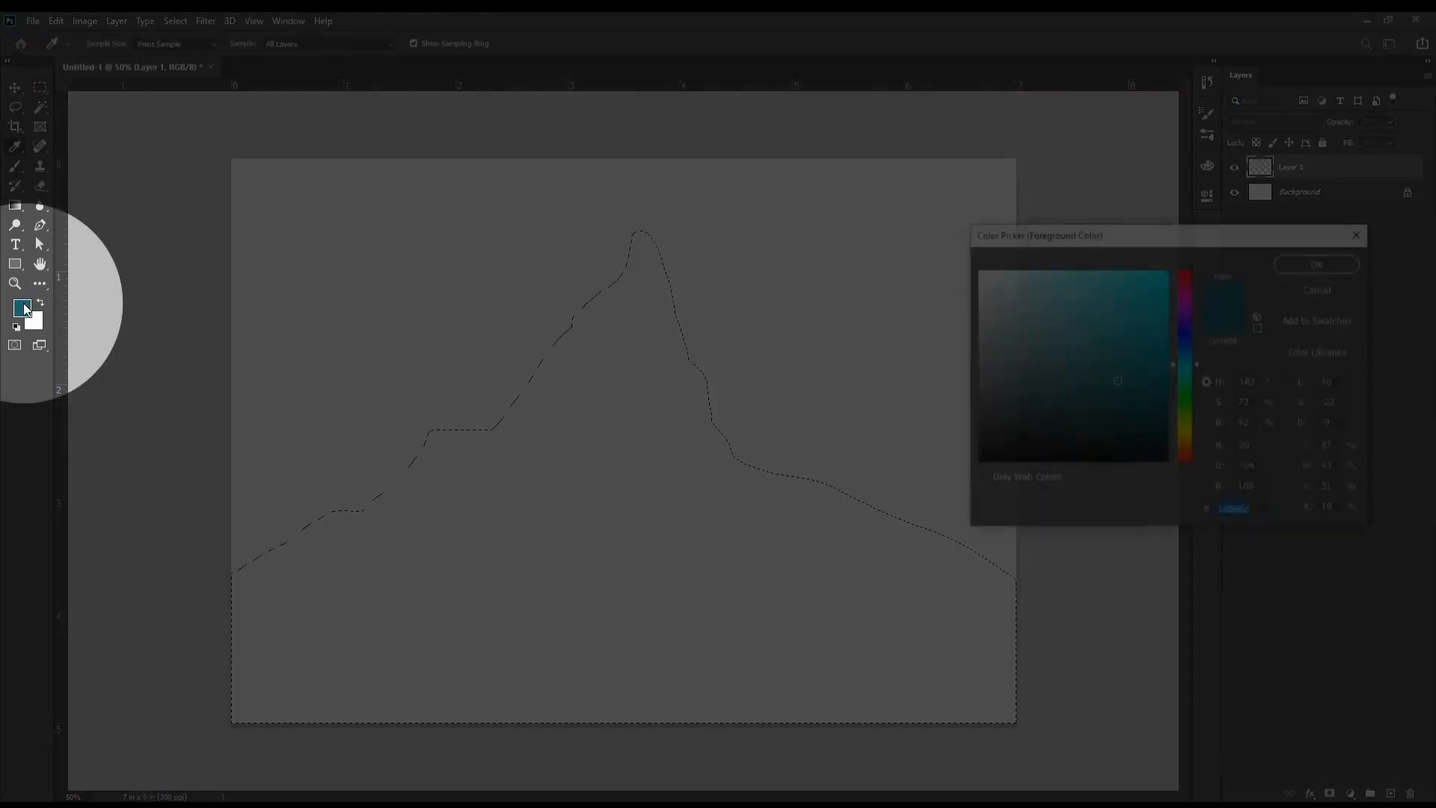
click(1094, 301)
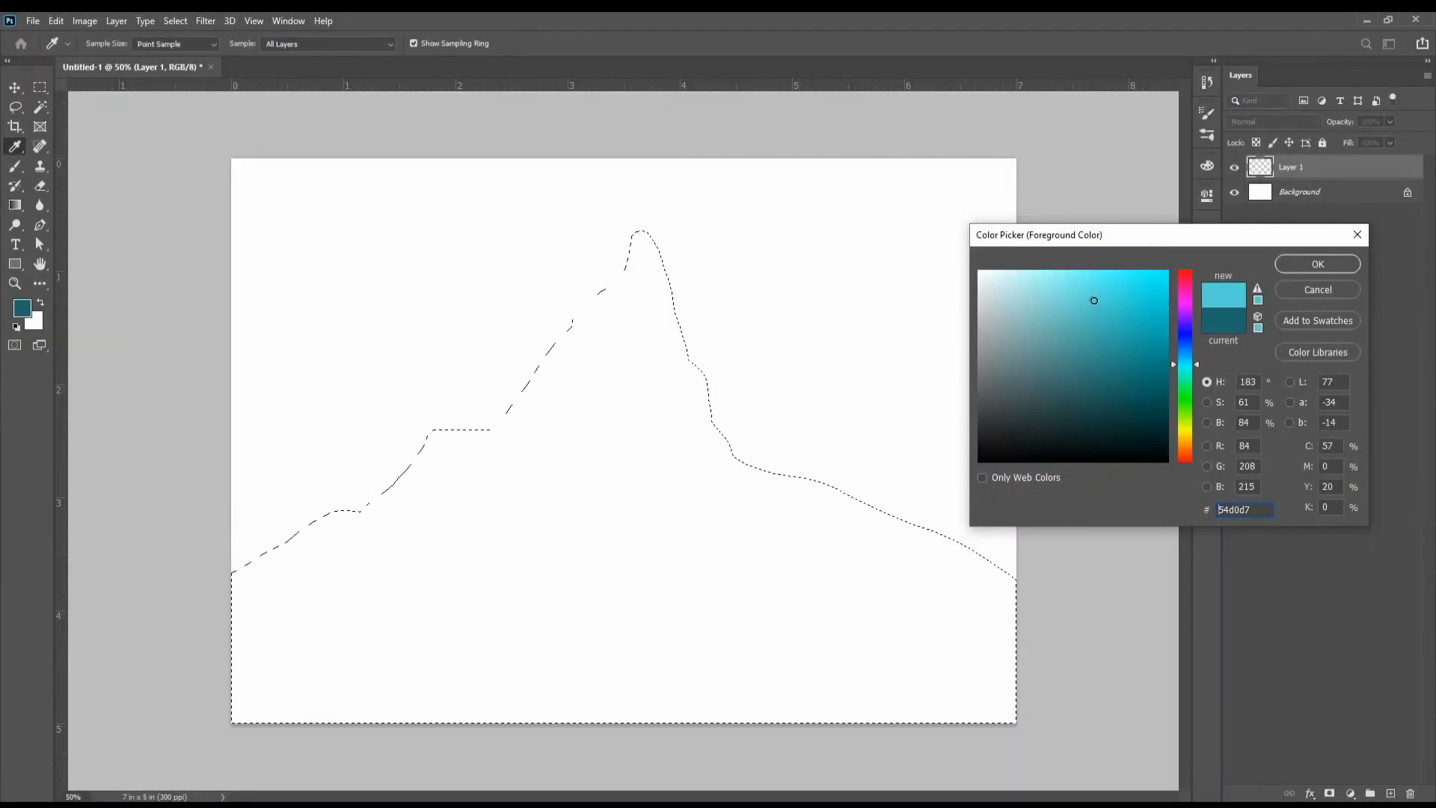
click(1348, 264)
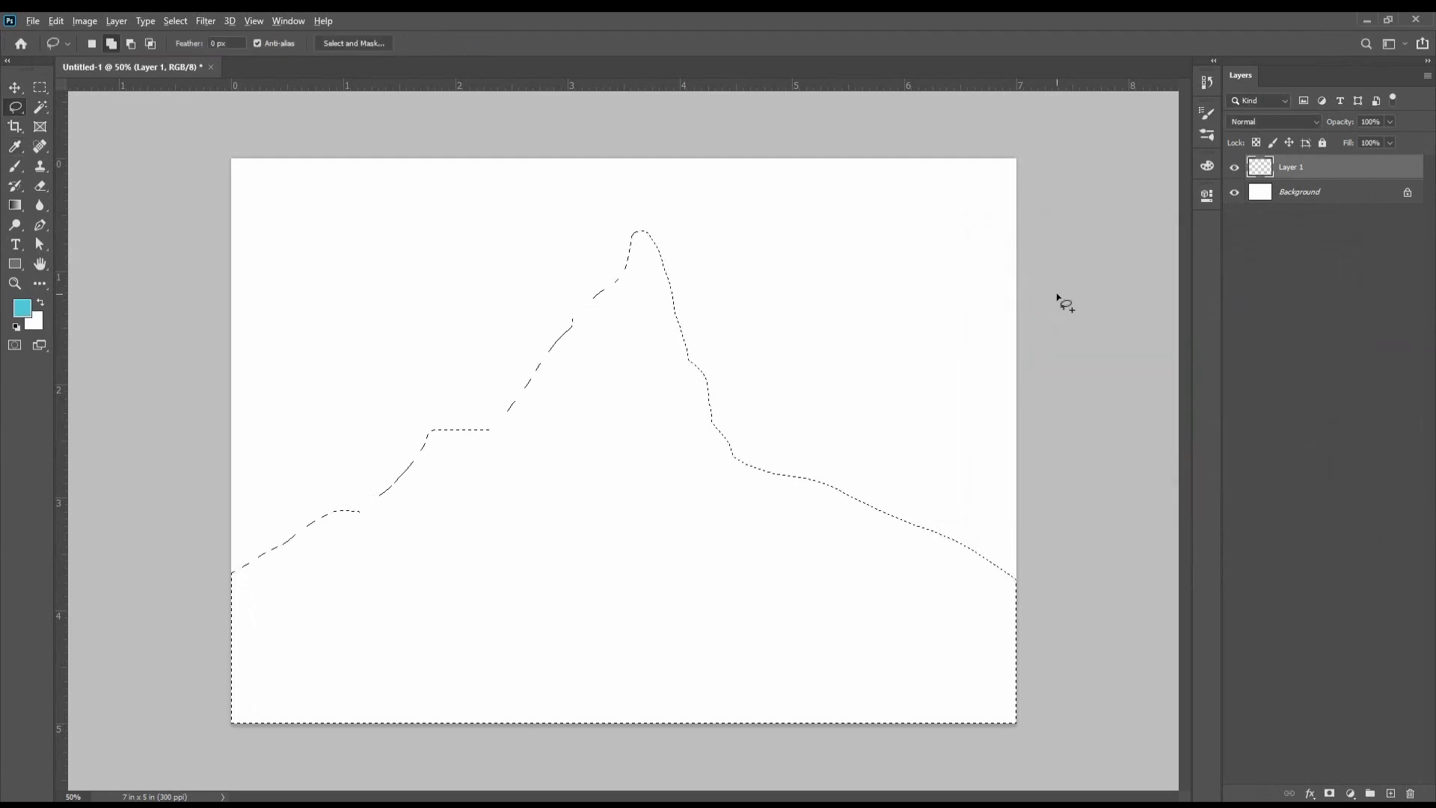
key(alt+Delete)
key(ctrl+d)
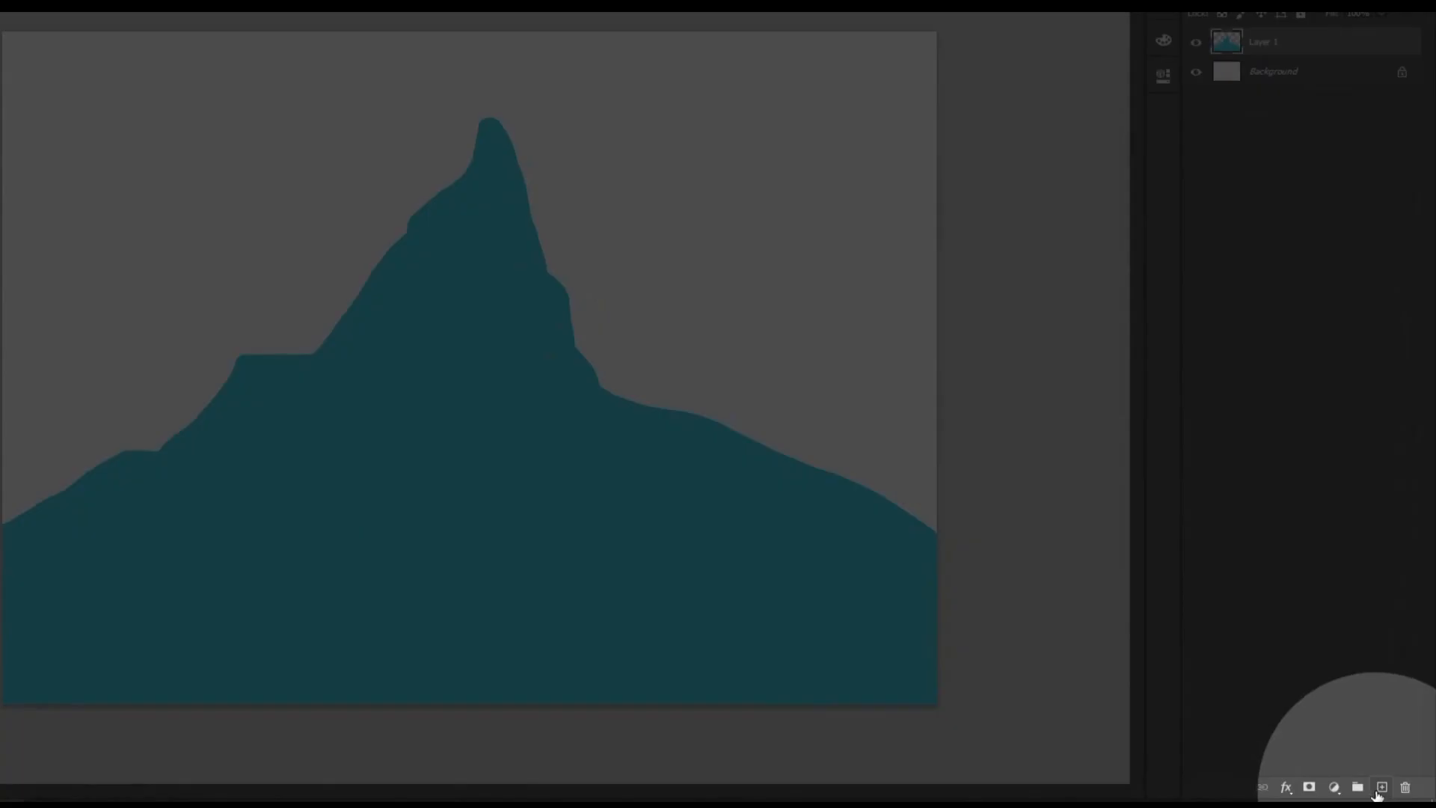
Step: Add a new layer above the peak and lasso a lower, wavy ridge across the full canvas width down to the bottom edge
click(1381, 787)
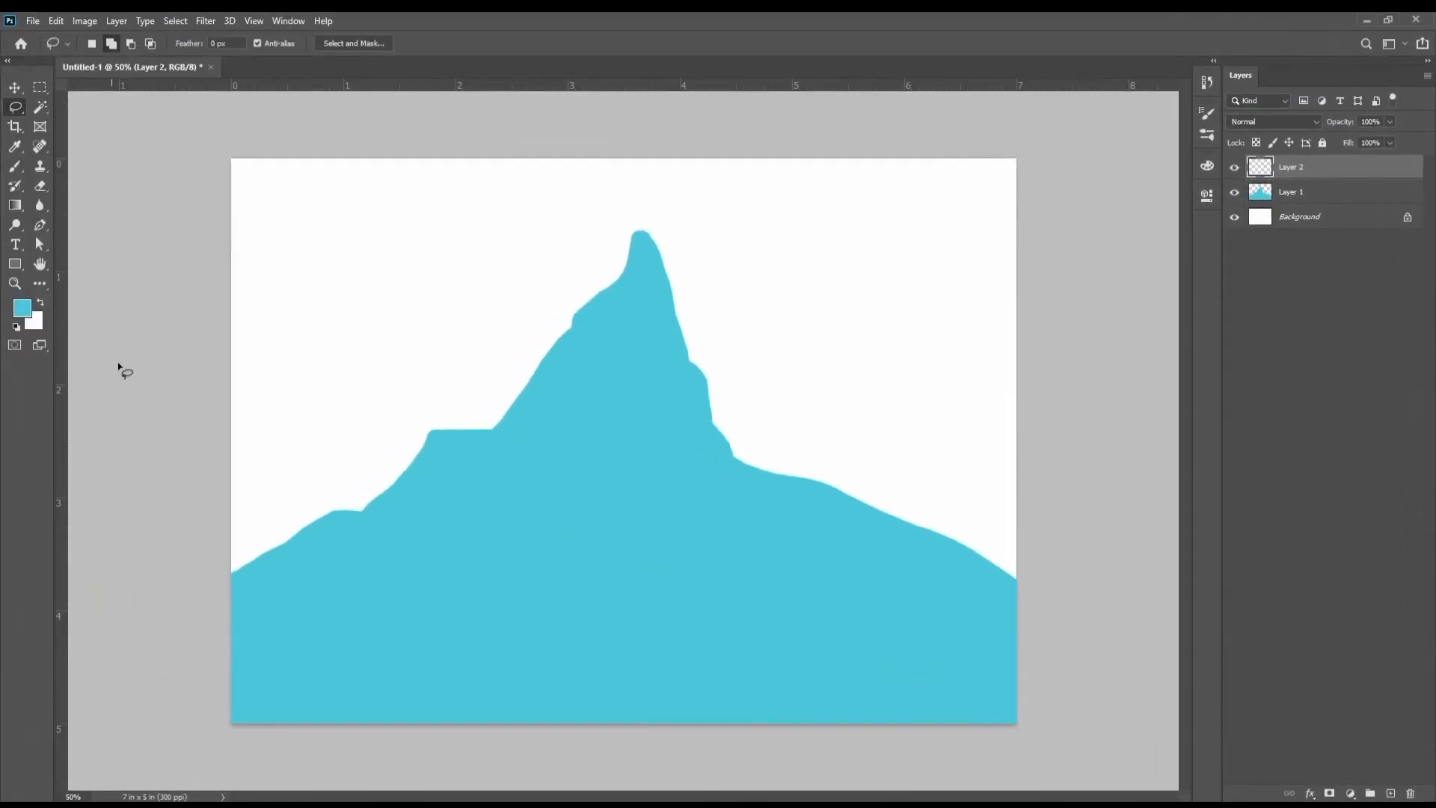
mouse_move(231, 502)
mouse_down()
mouse_move(467, 482)
mouse_move(501, 407)
mouse_move(544, 380)
mouse_move(632, 442)
mouse_move(767, 424)
mouse_move(1118, 540)
mouse_move(928, 744)
mouse_up()
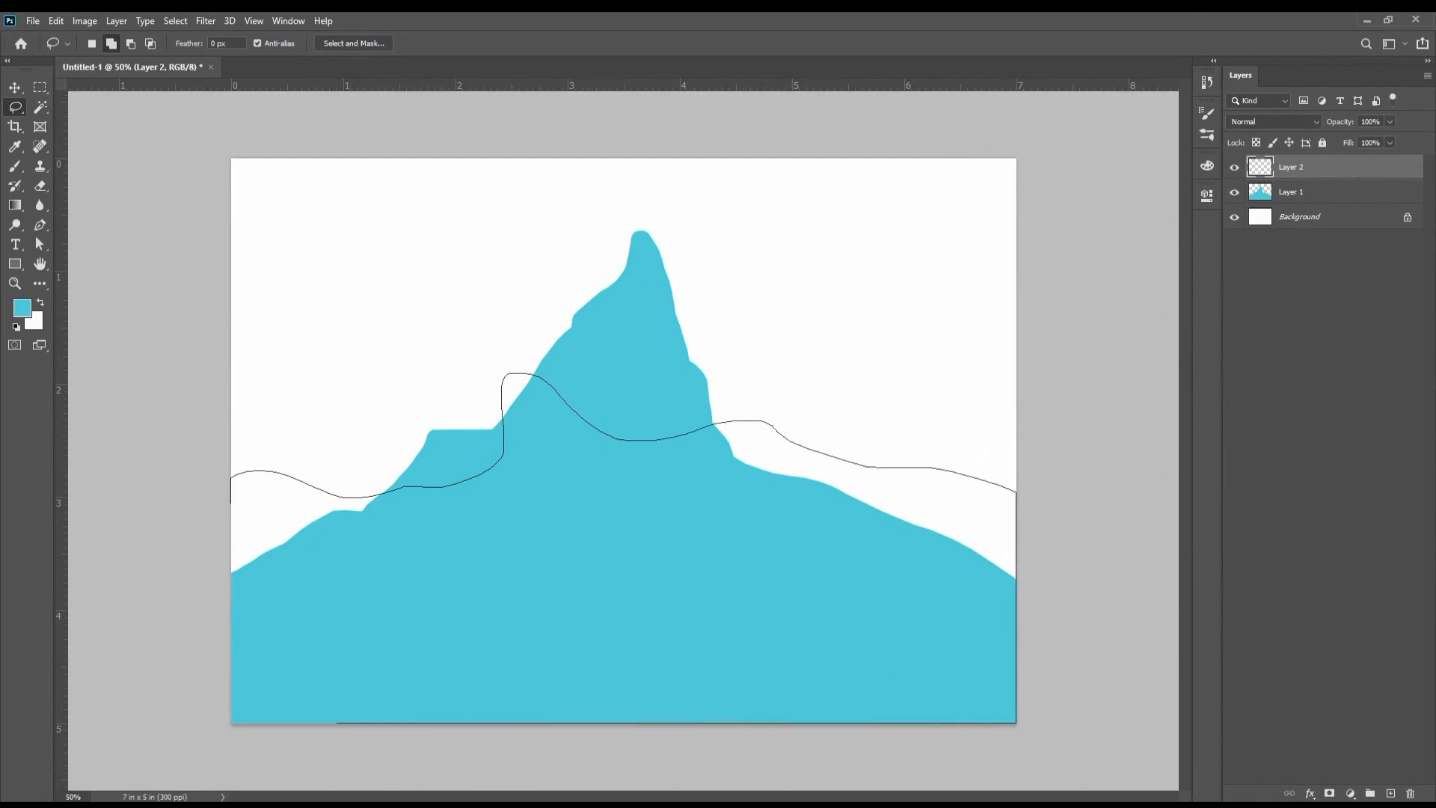
drag(179, 502, 215, 523)
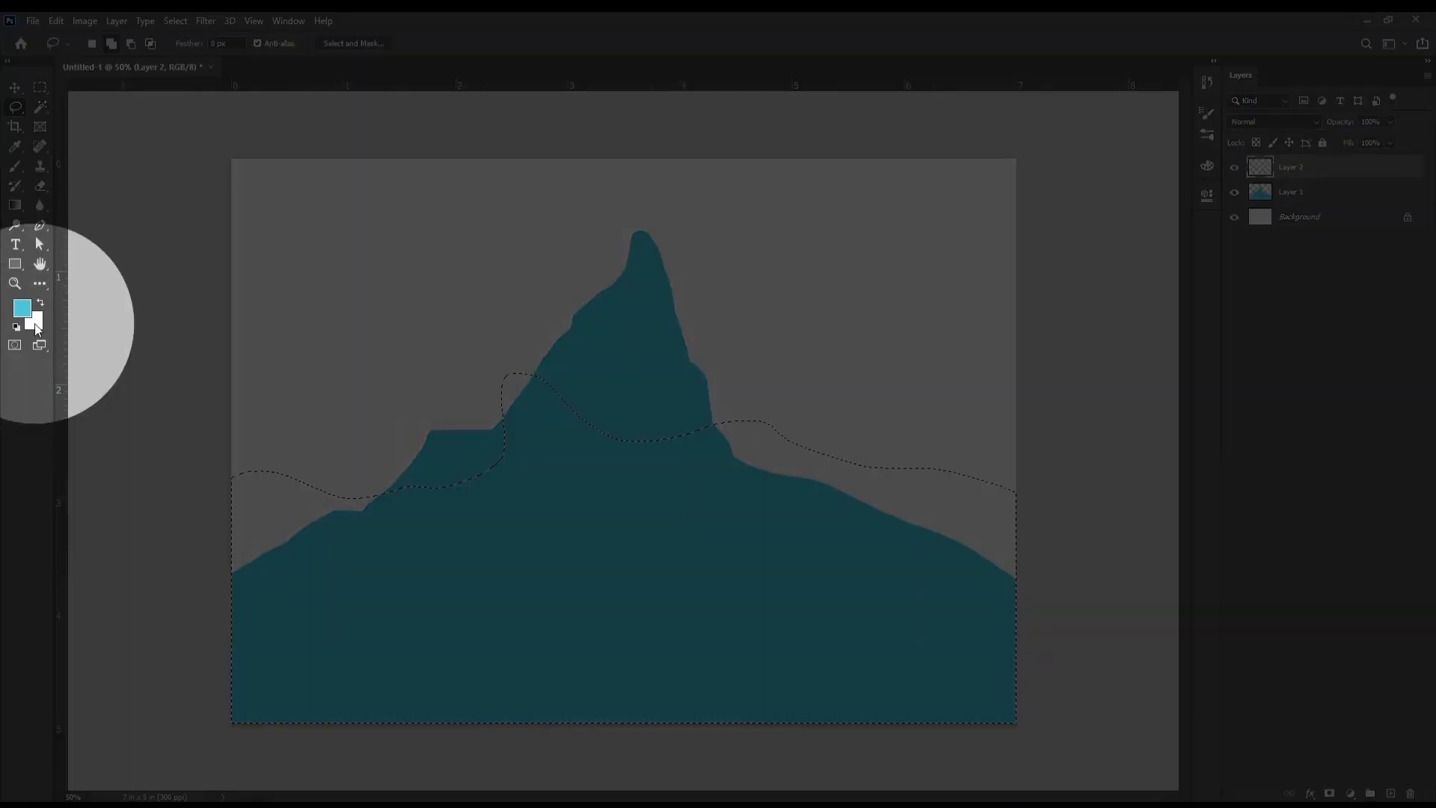
Step: Fill the second ridge selection with the darker teal 39afb5 and deselect it
click(22, 307)
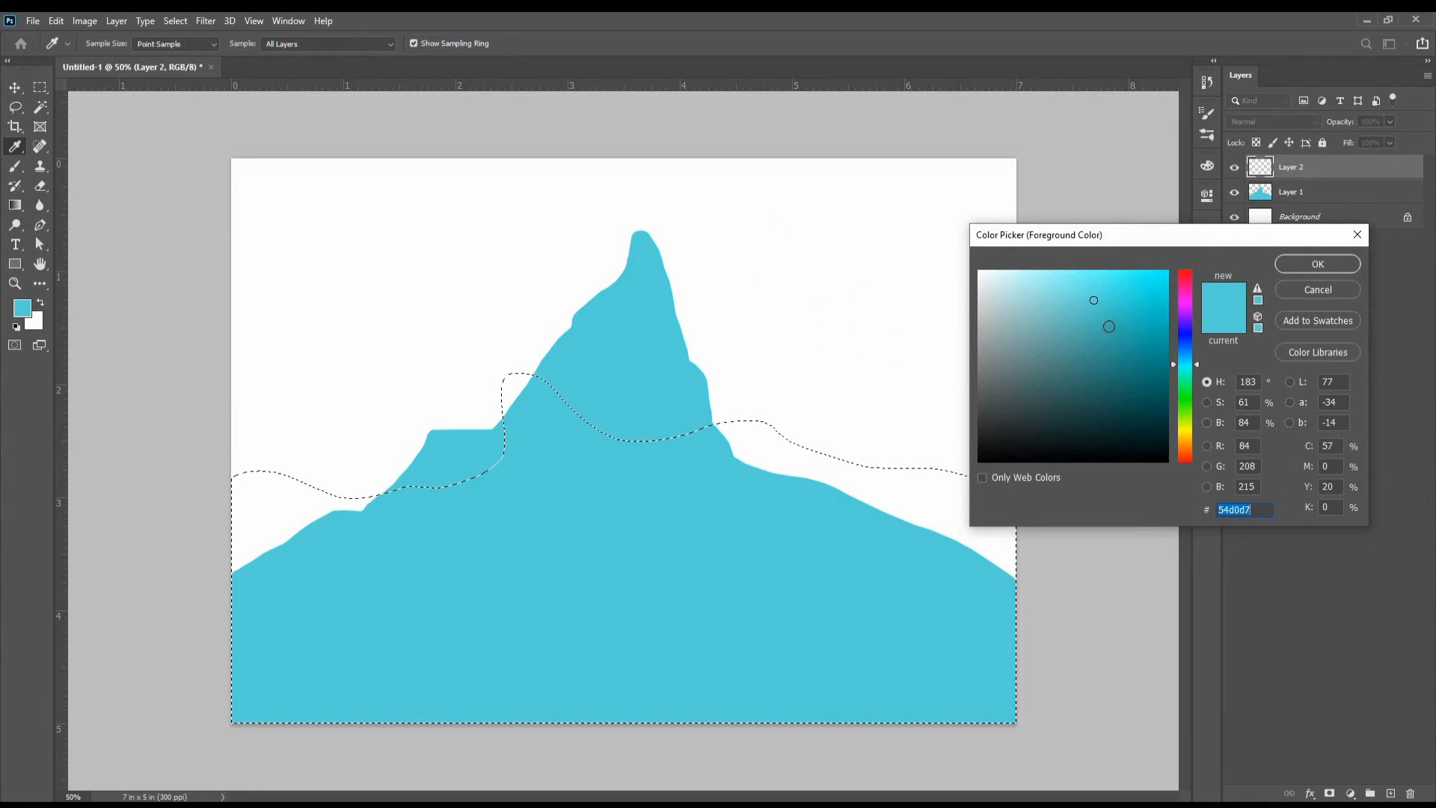
click(1108, 326)
click(1321, 266)
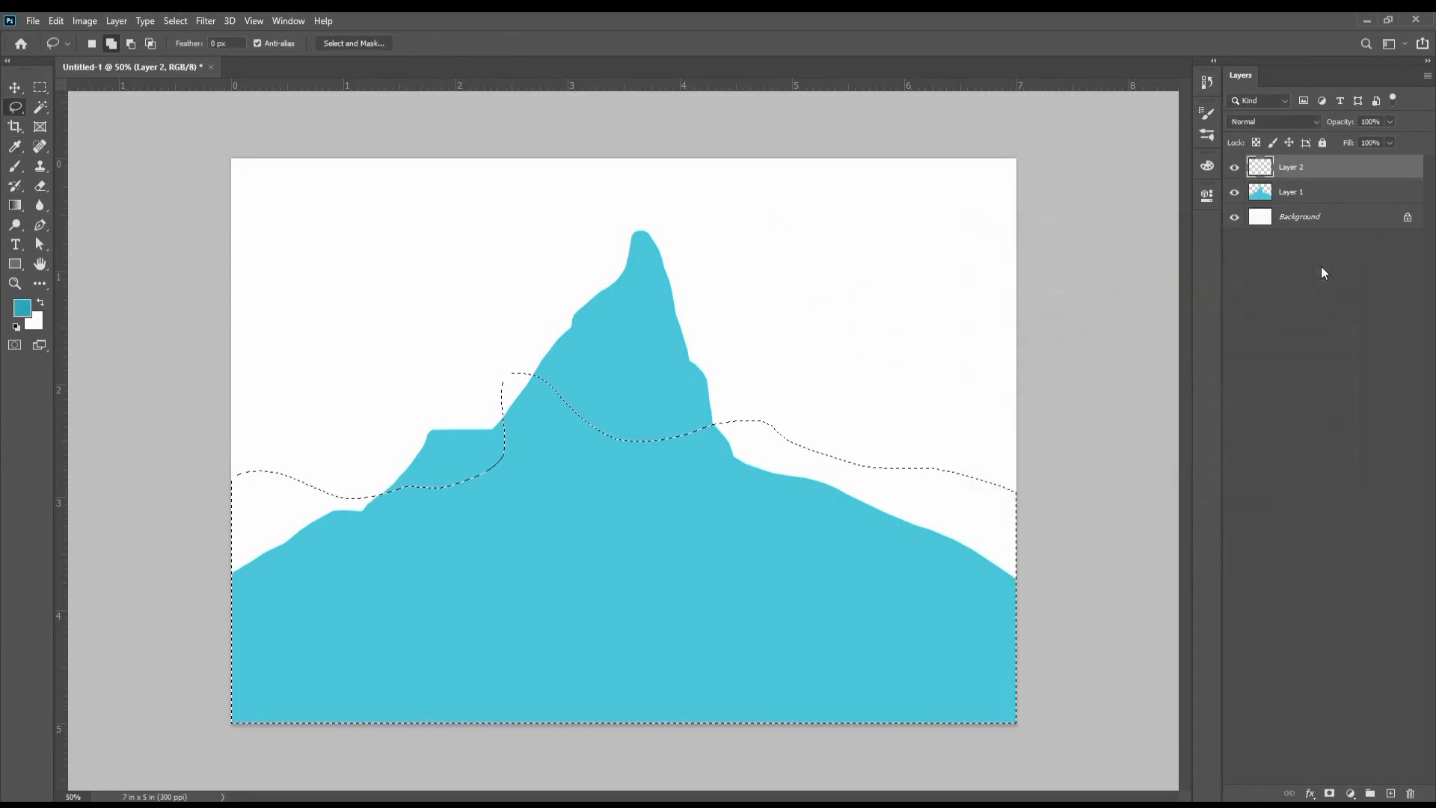
key(alt+Delete)
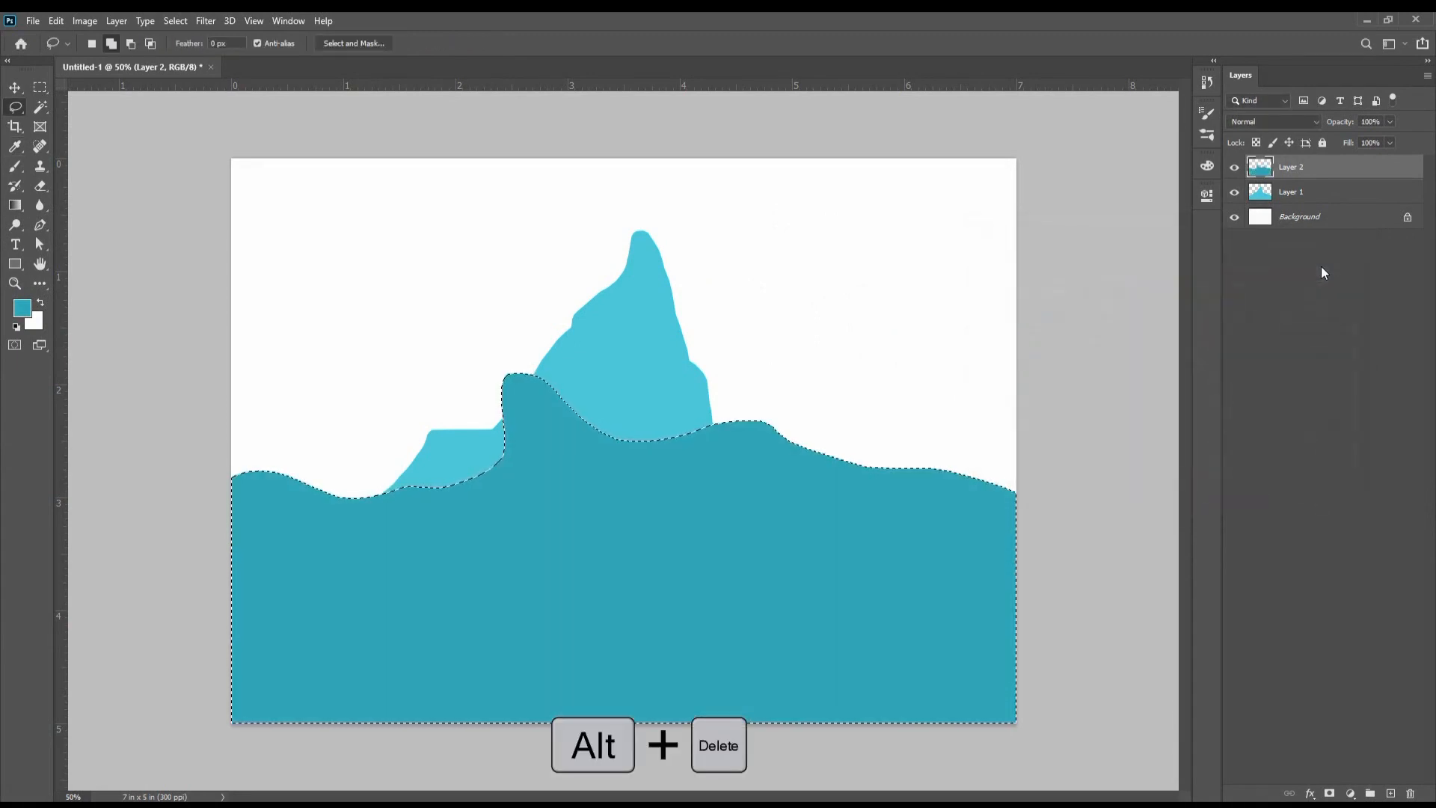
key(ctrl+d)
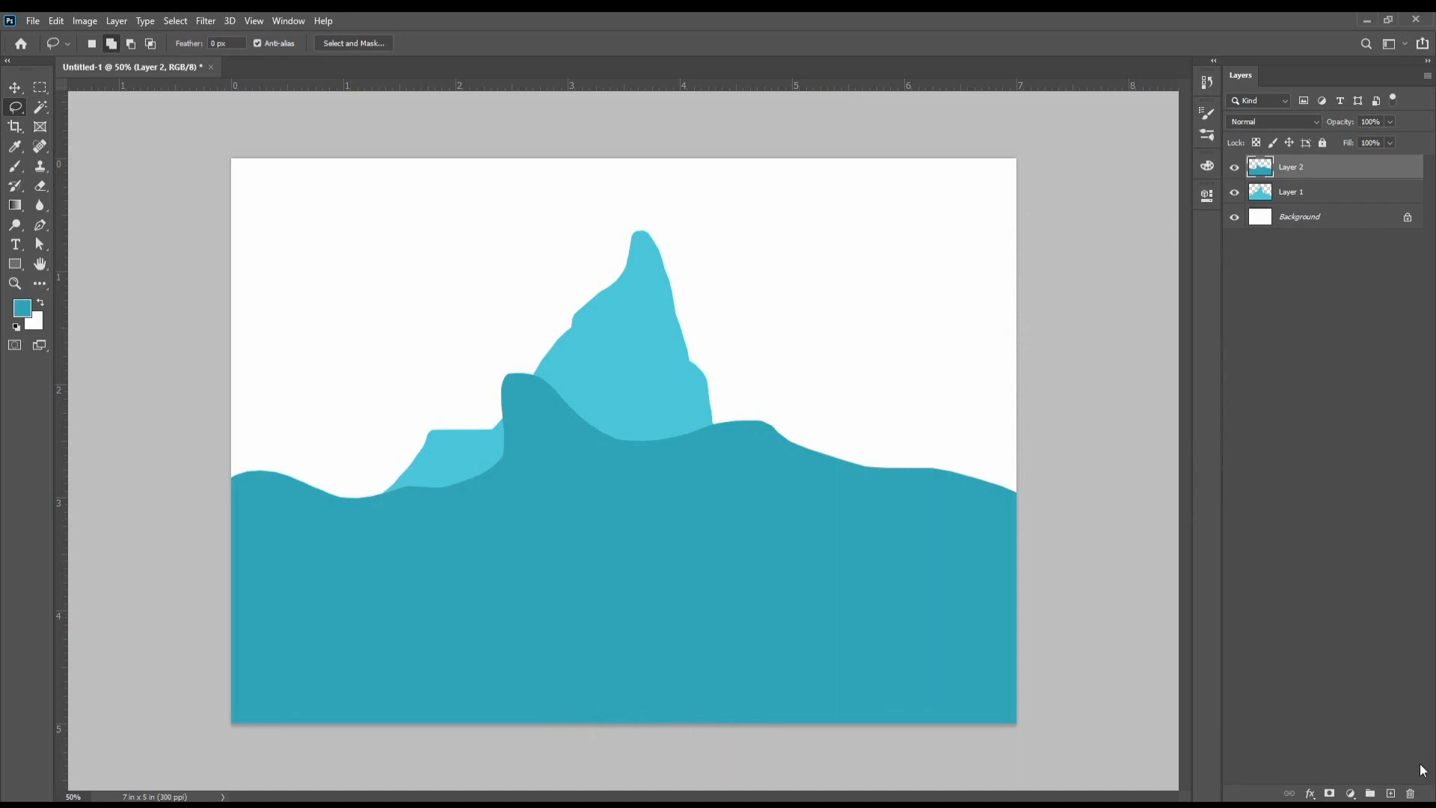
Step: Add another layer on top and lasso a third ridge with humps at the left edge, center and right
click(1390, 793)
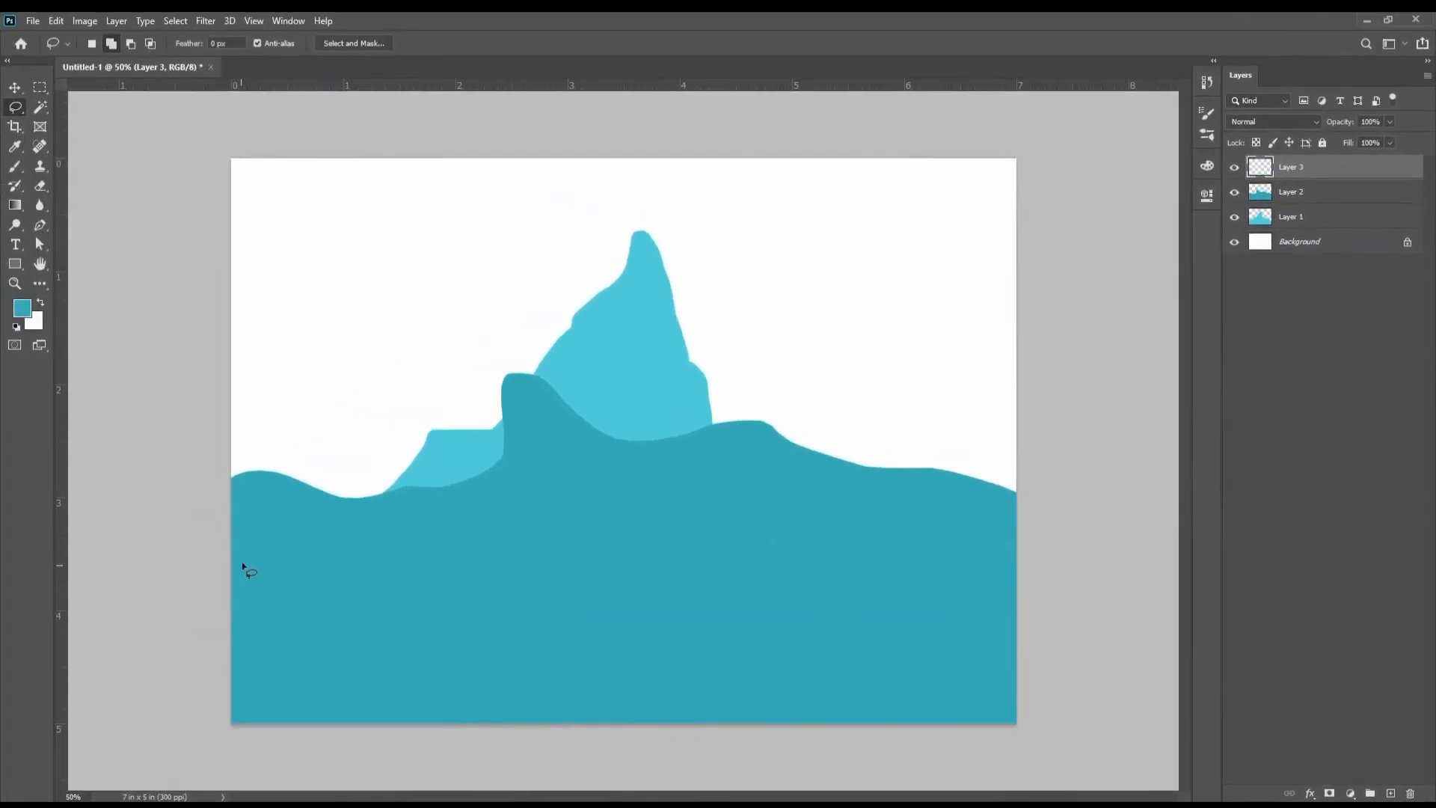
mouse_move(203, 494)
mouse_down()
mouse_move(308, 501)
mouse_move(474, 584)
mouse_move(644, 500)
mouse_move(753, 530)
mouse_move(942, 474)
mouse_move(1134, 631)
mouse_move(973, 755)
mouse_up()
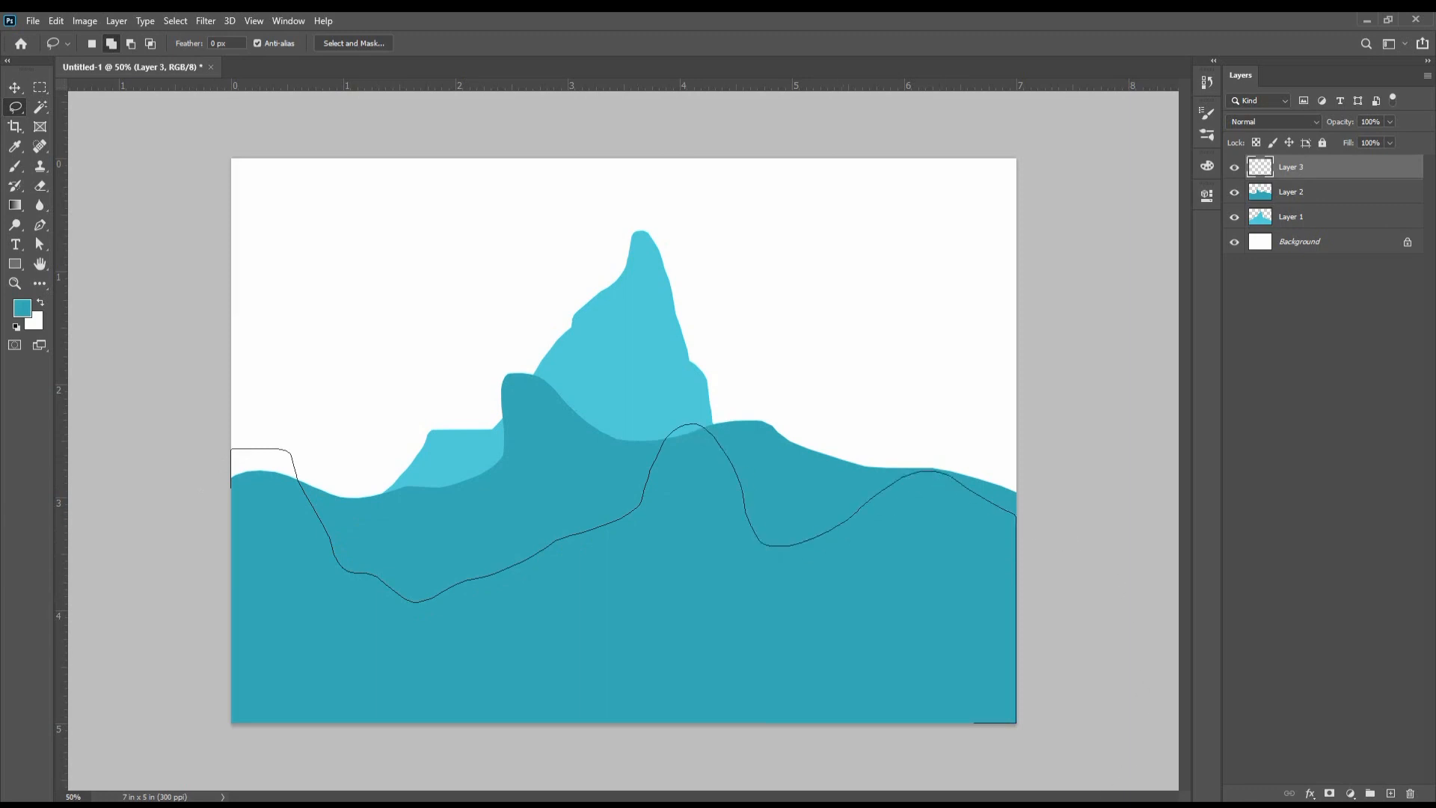
drag(166, 659, 183, 490)
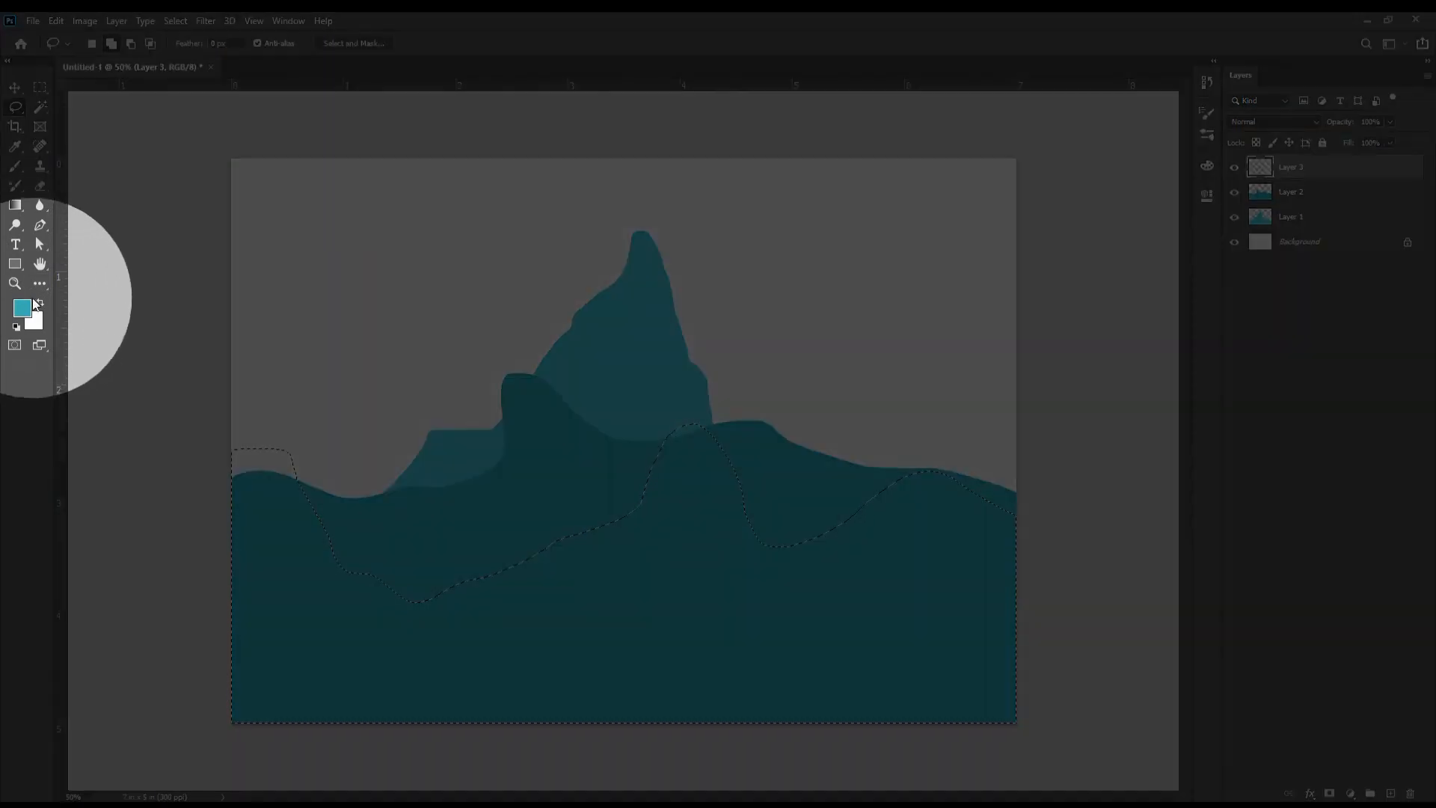
Step: Set the foreground color to 20878d, fill the third ridge selection with it, and deselect
click(22, 308)
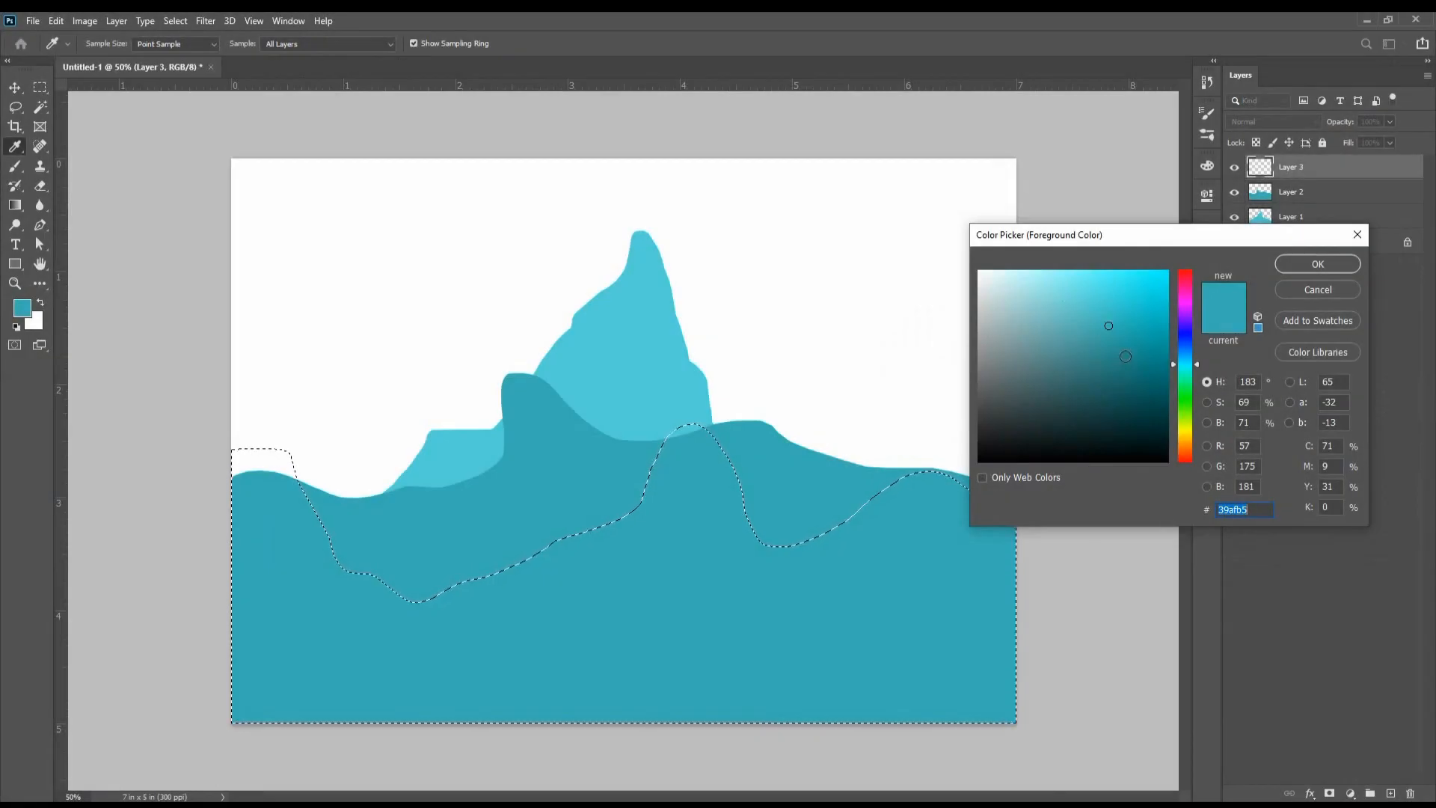
click(1126, 356)
click(1295, 268)
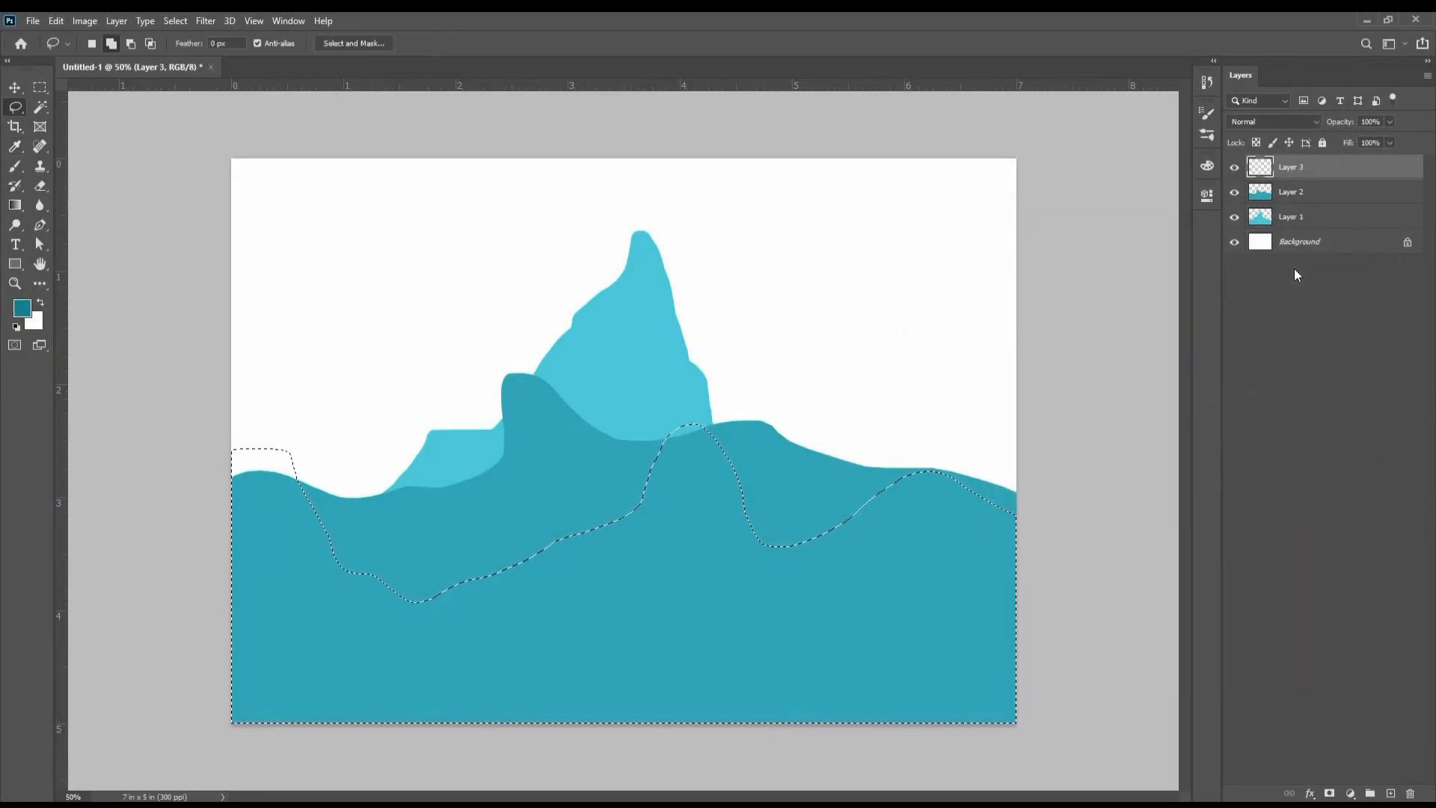
key(alt+Delete)
key(ctrl+d)
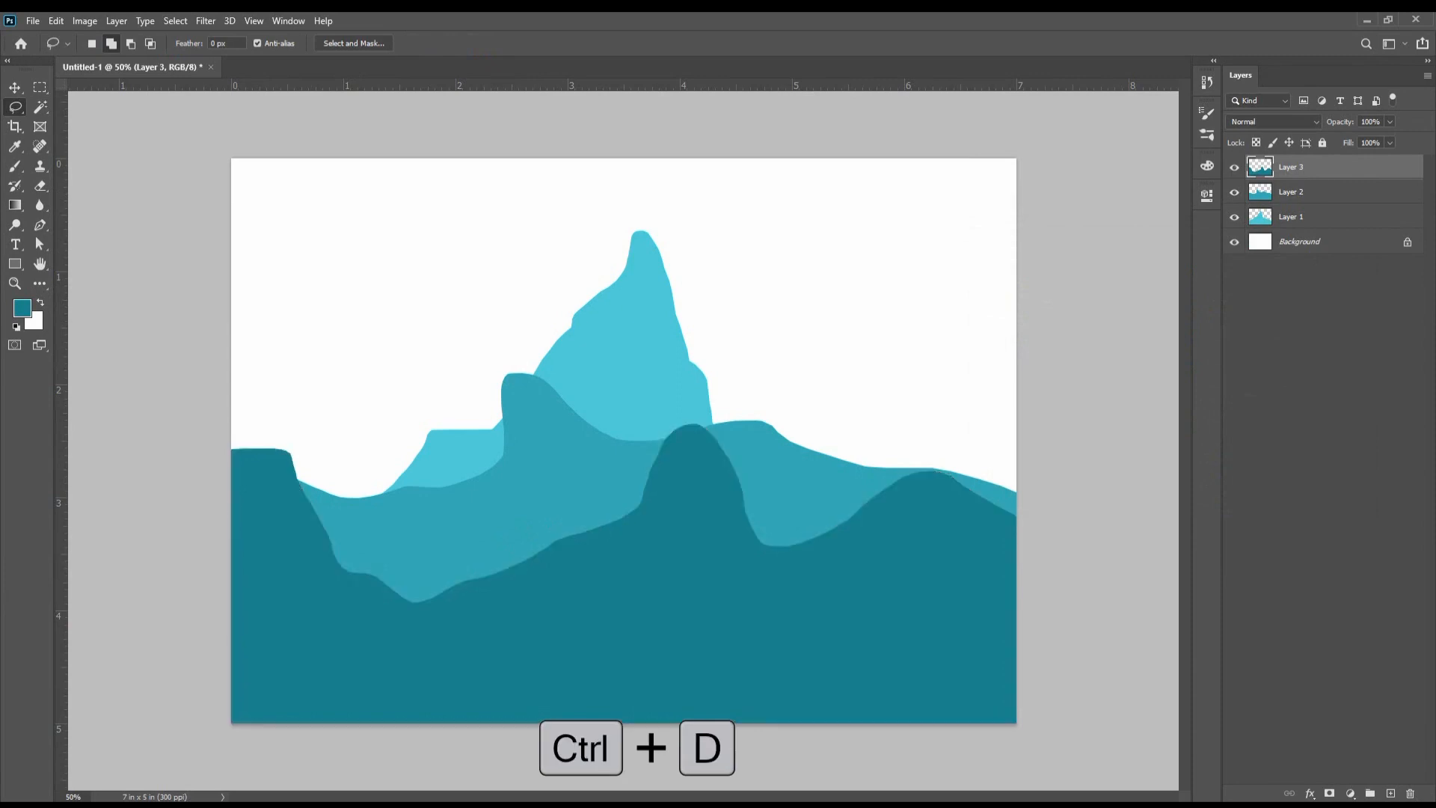
Step: Add a fourth hill layer on top and lasso a foreground valley shape with high hills at both canvas sides
click(1389, 794)
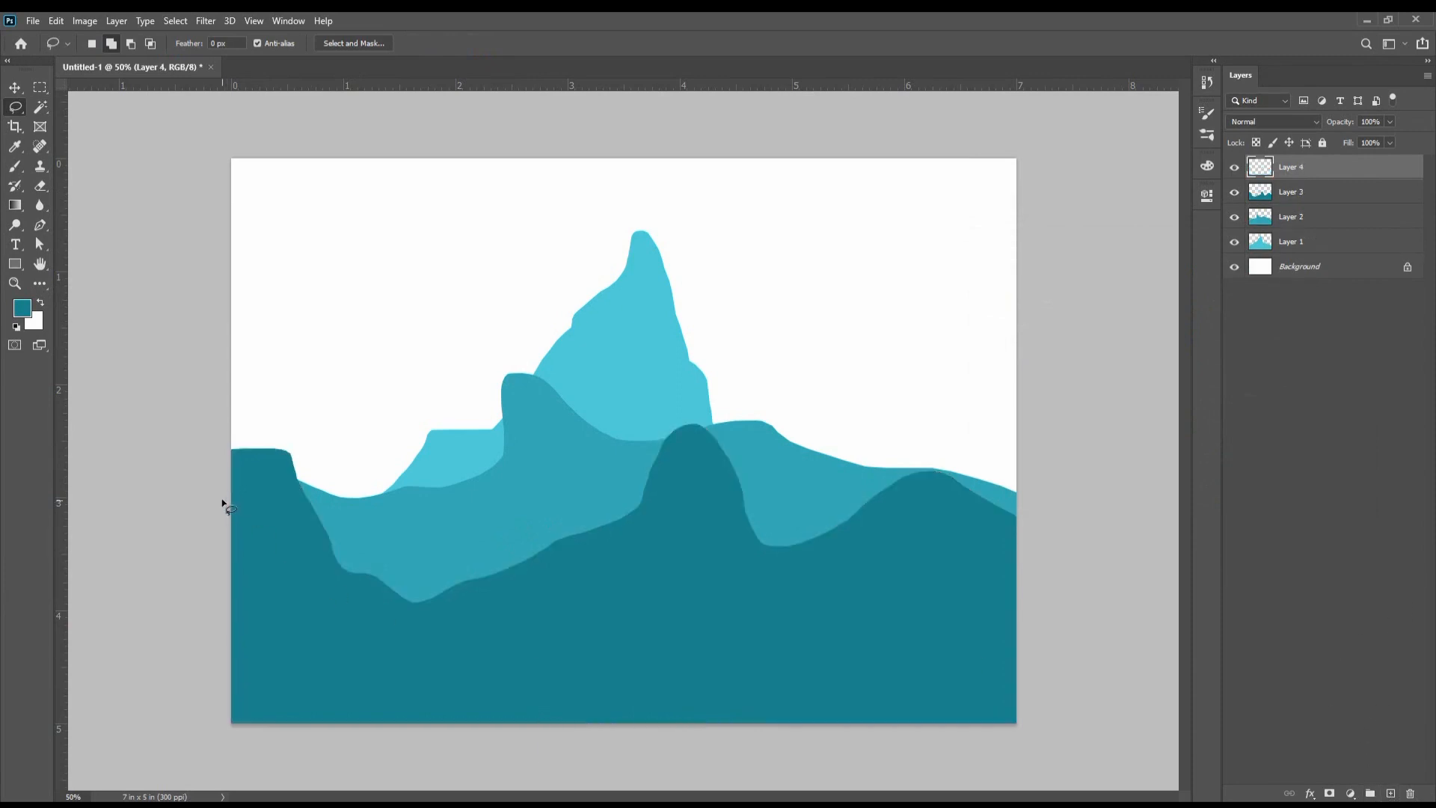
mouse_move(215, 438)
mouse_down()
mouse_move(287, 450)
mouse_move(316, 487)
mouse_up()
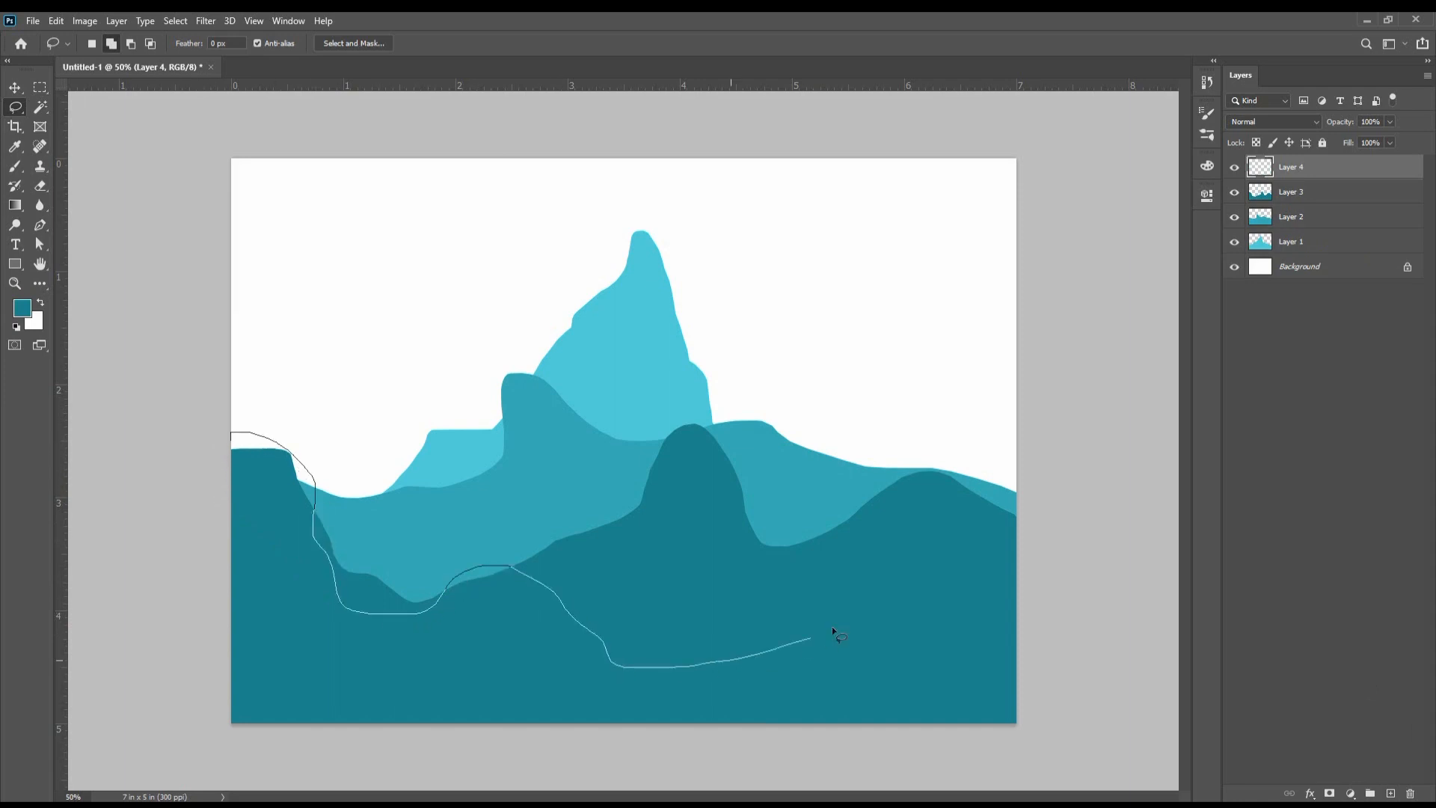
mouse_move(897, 471)
mouse_down()
mouse_move(1130, 591)
mouse_move(1149, 781)
mouse_move(225, 748)
mouse_move(138, 576)
mouse_move(138, 413)
mouse_move(128, 455)
mouse_up()
Step: Fill the foreground hill selection with a dark teal deeper than the third ridge and deselect it
click(23, 307)
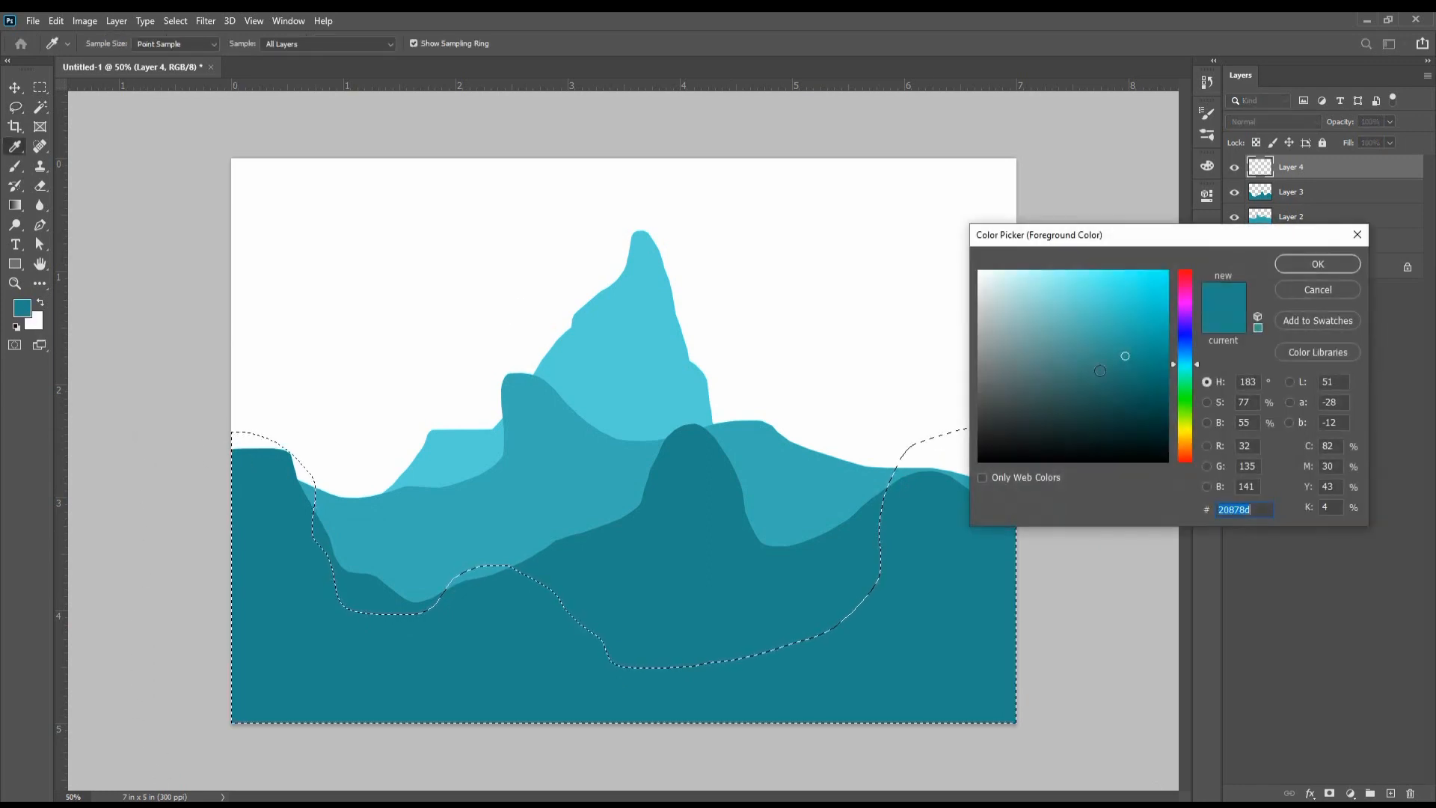
click(1318, 264)
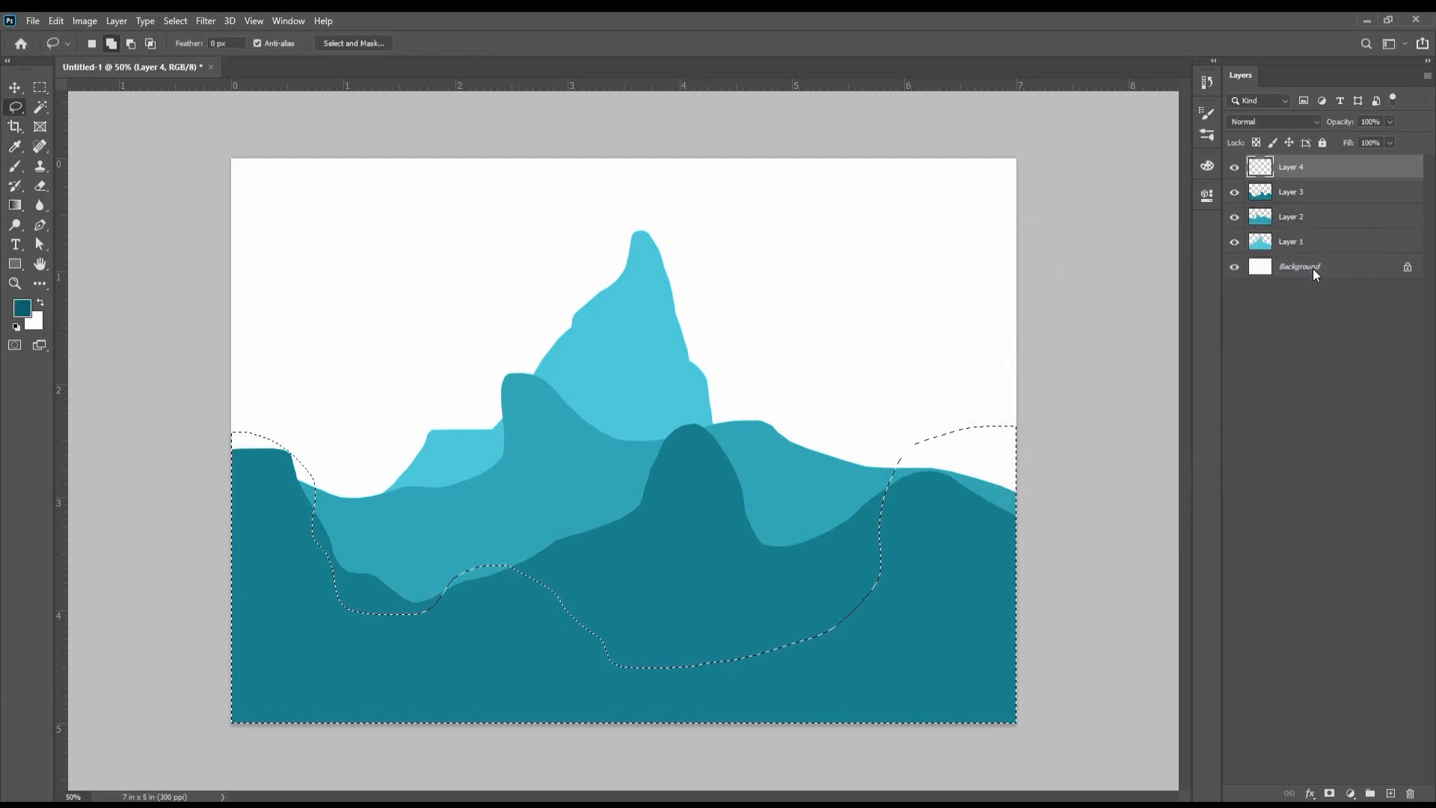
key(alt+Delete)
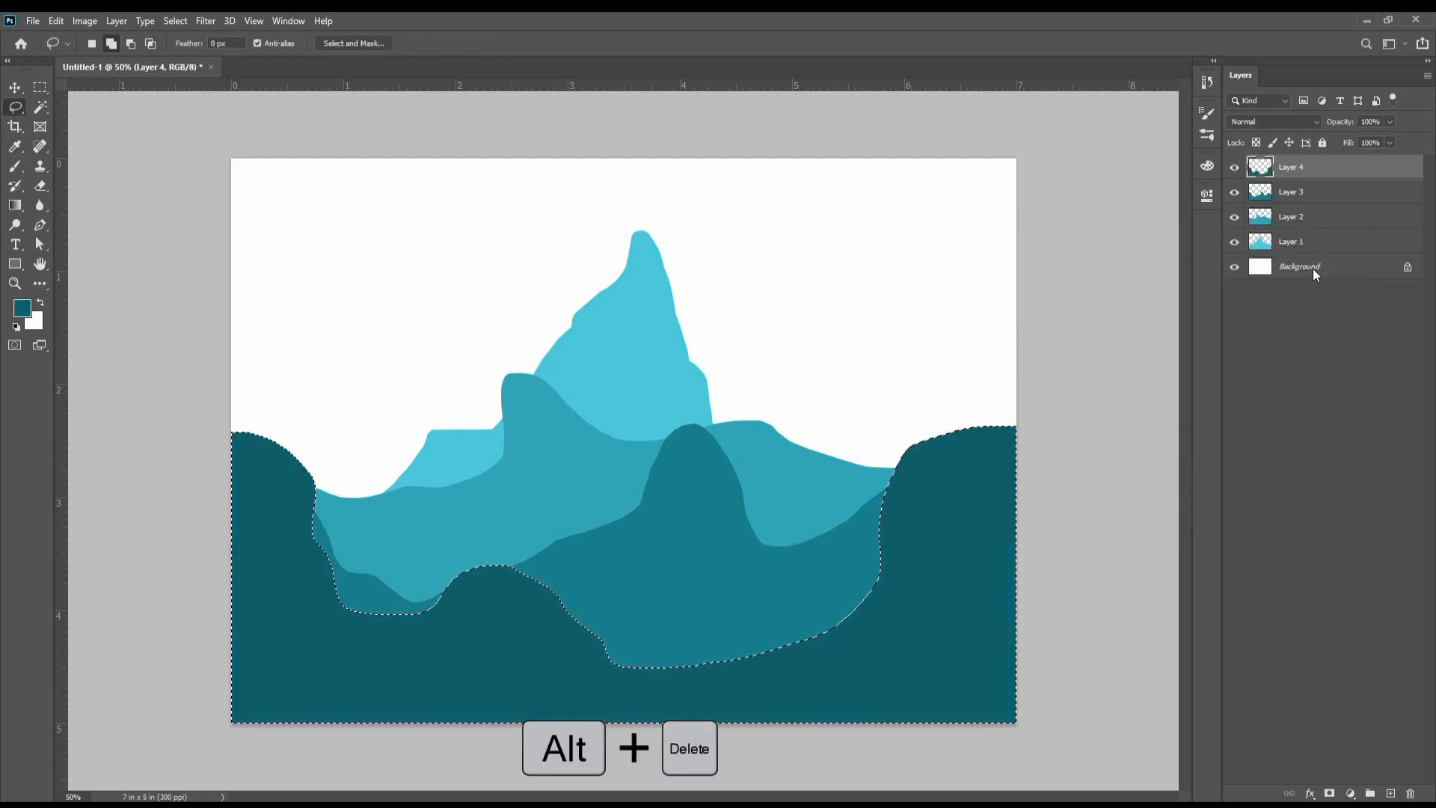
key(ctrl+d)
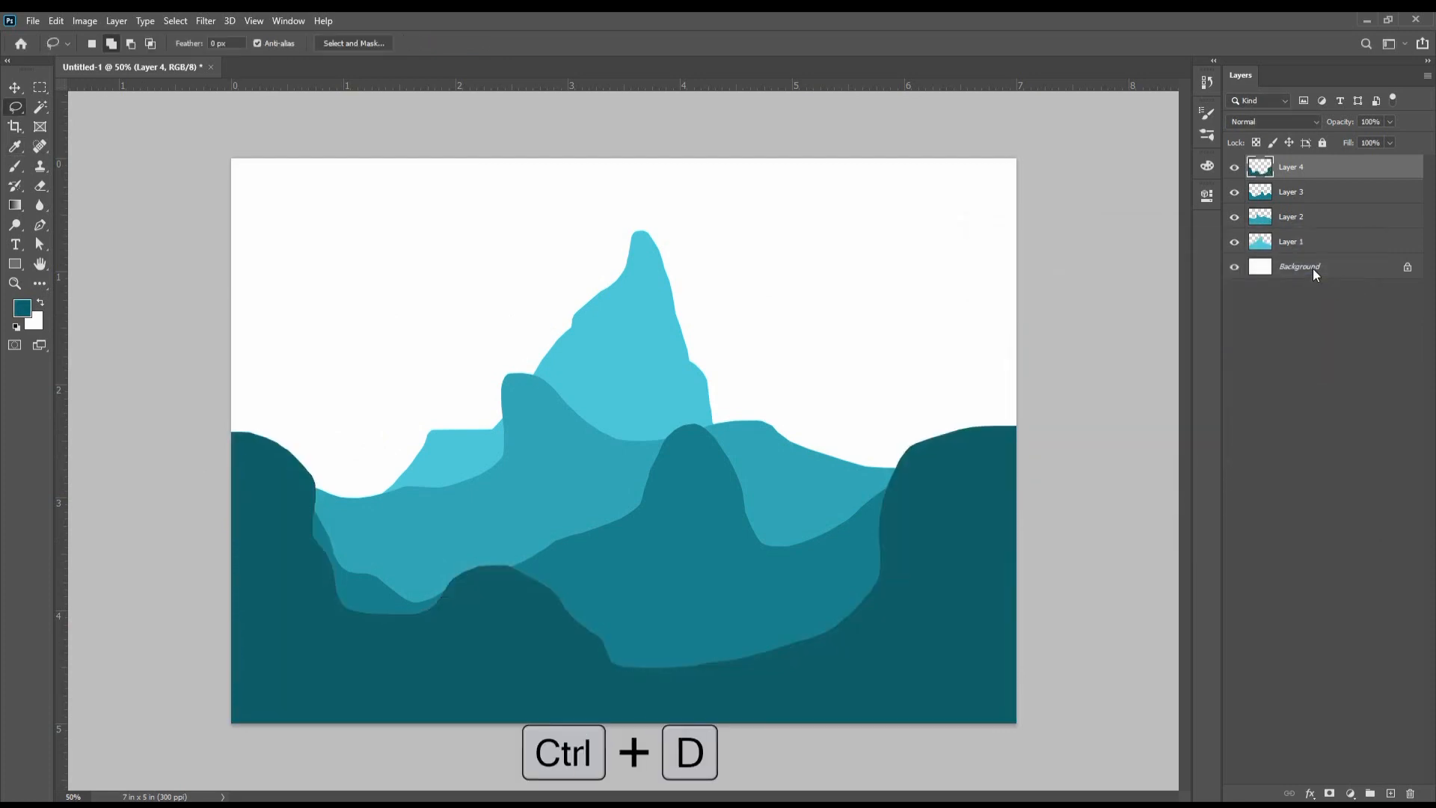
Step: Add a new layer directly above the Background and set the foreground color to pale cream f5e9ce
key(b)
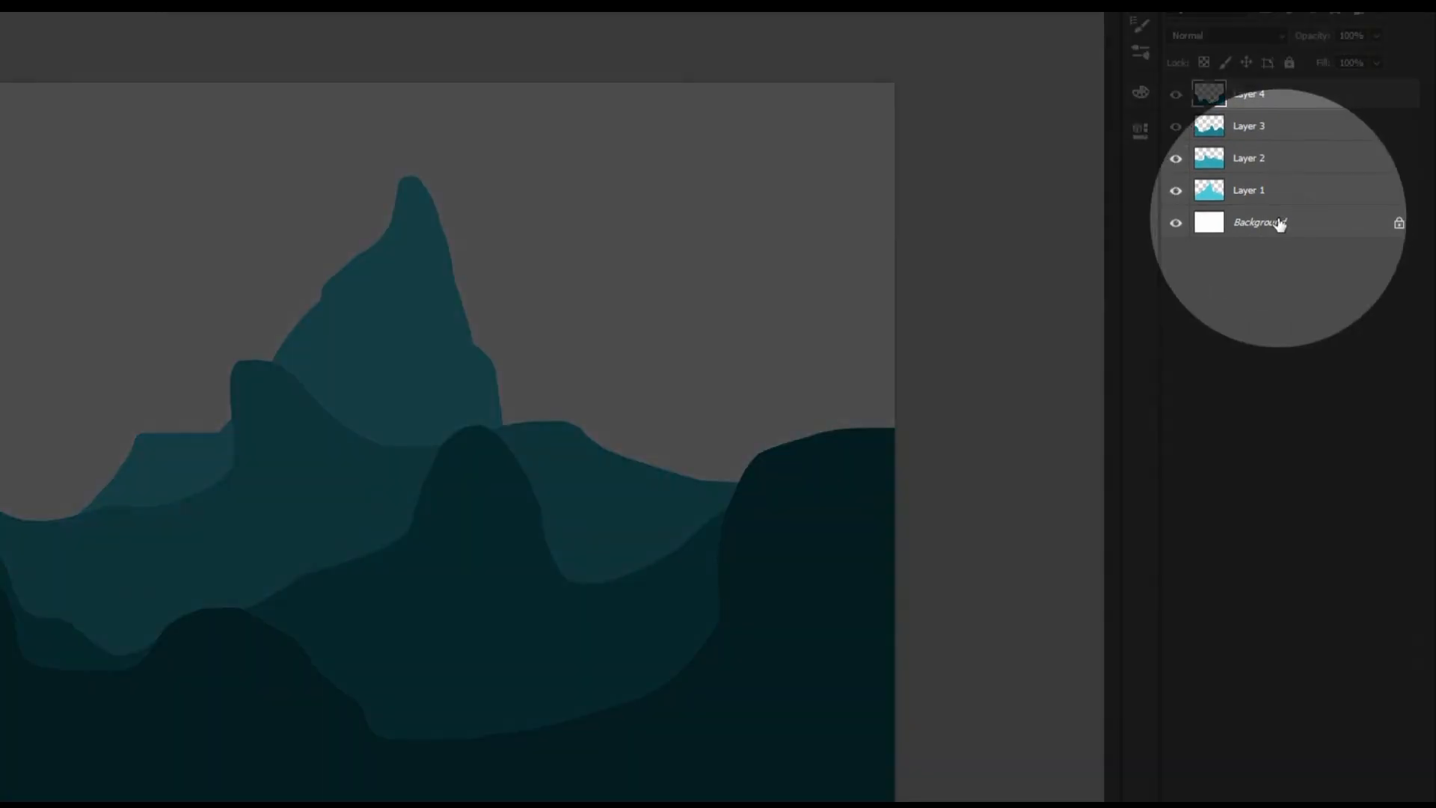
click(1281, 222)
click(1375, 784)
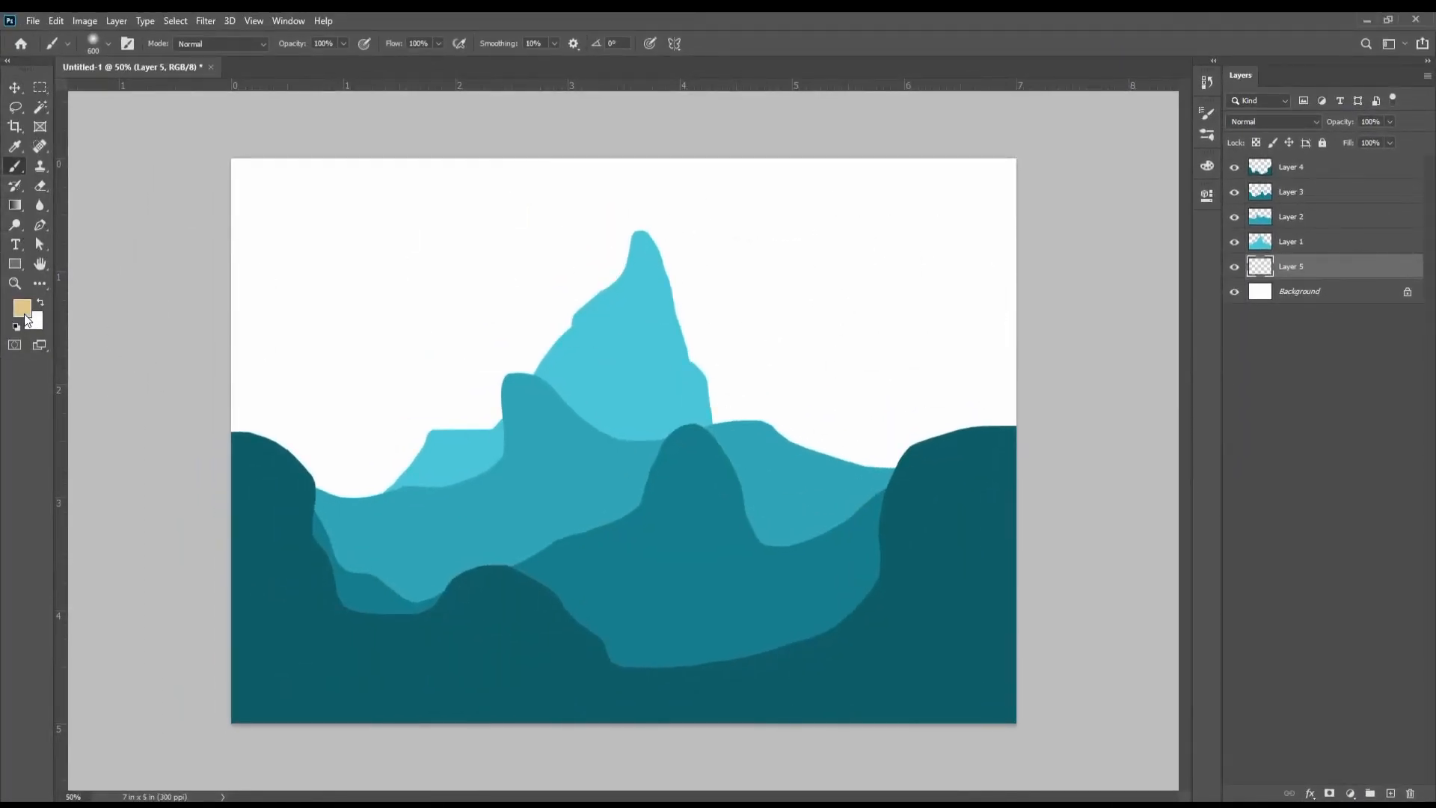
click(25, 311)
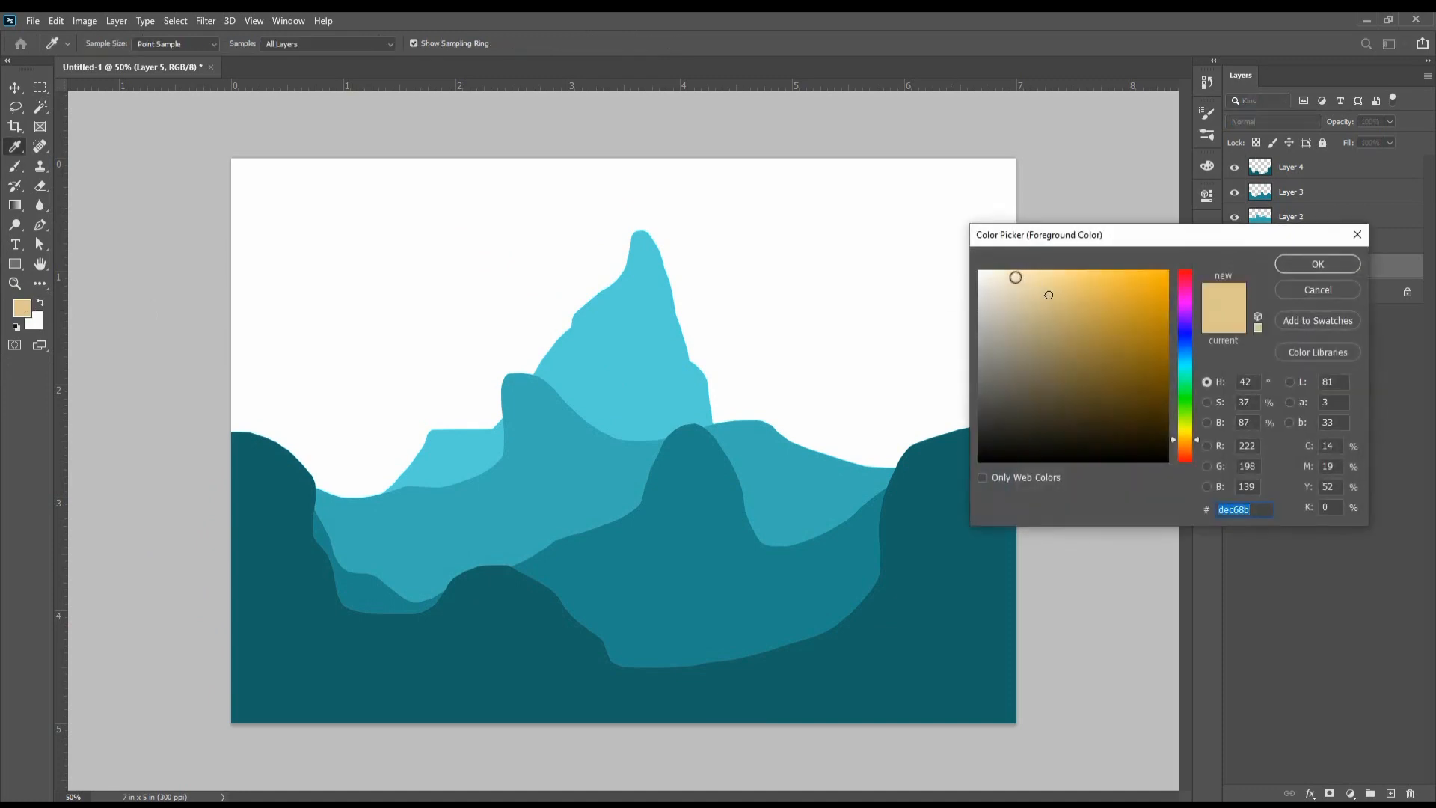
click(1010, 278)
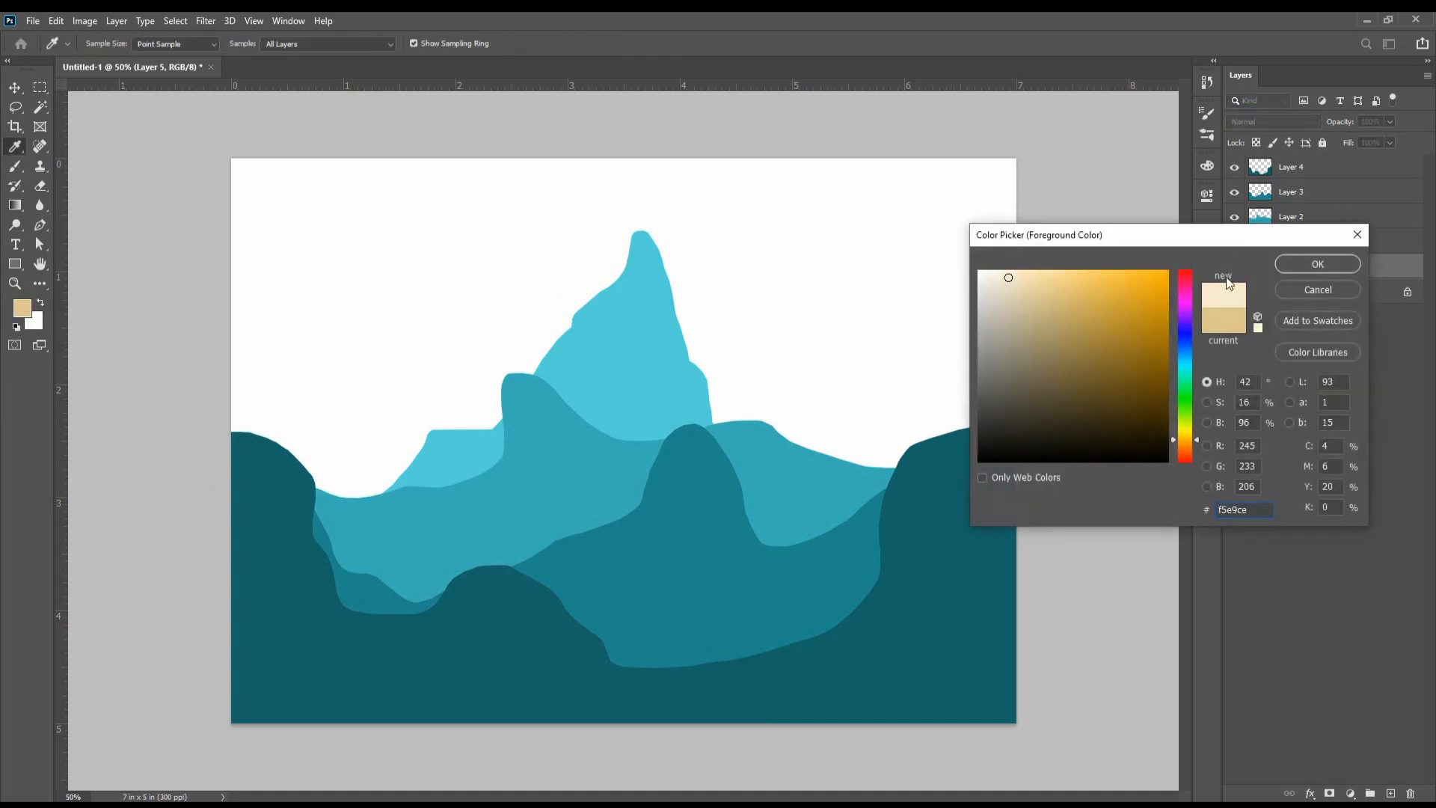
click(1316, 264)
Step: Paint a cream band across the top of the sky with a 600 px Soft Round brush at 0% hardness
key(b)
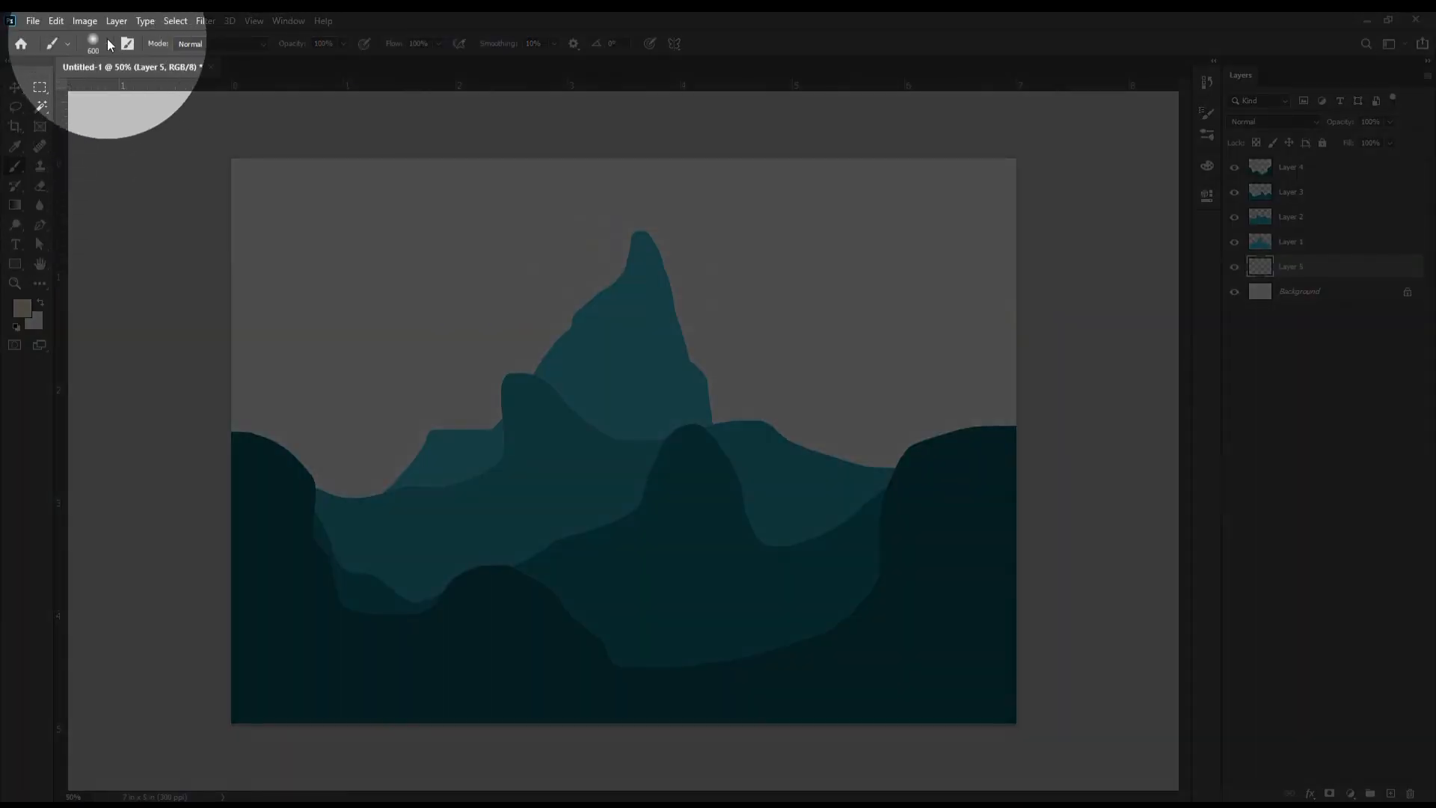
click(107, 43)
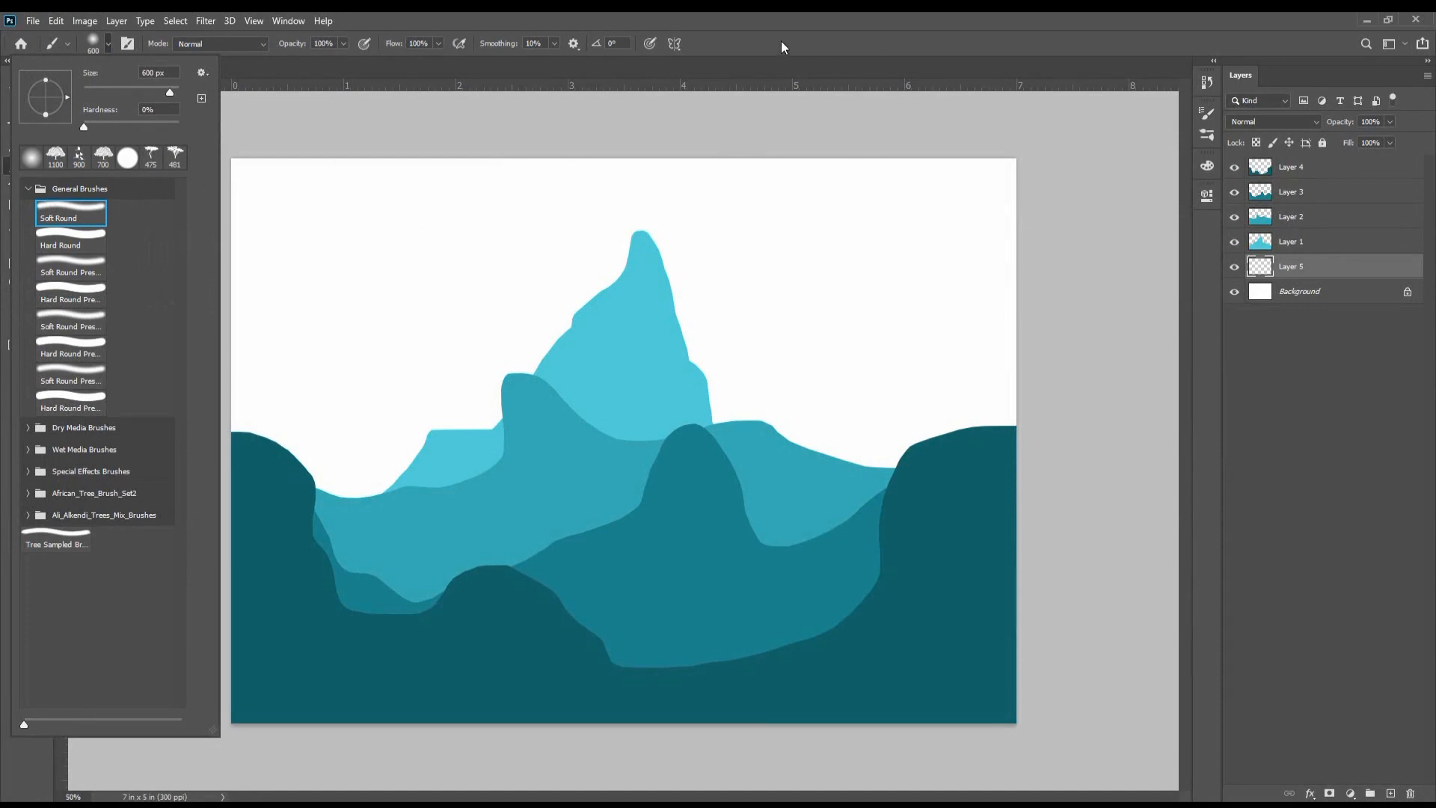
click(779, 45)
drag(217, 179, 889, 191)
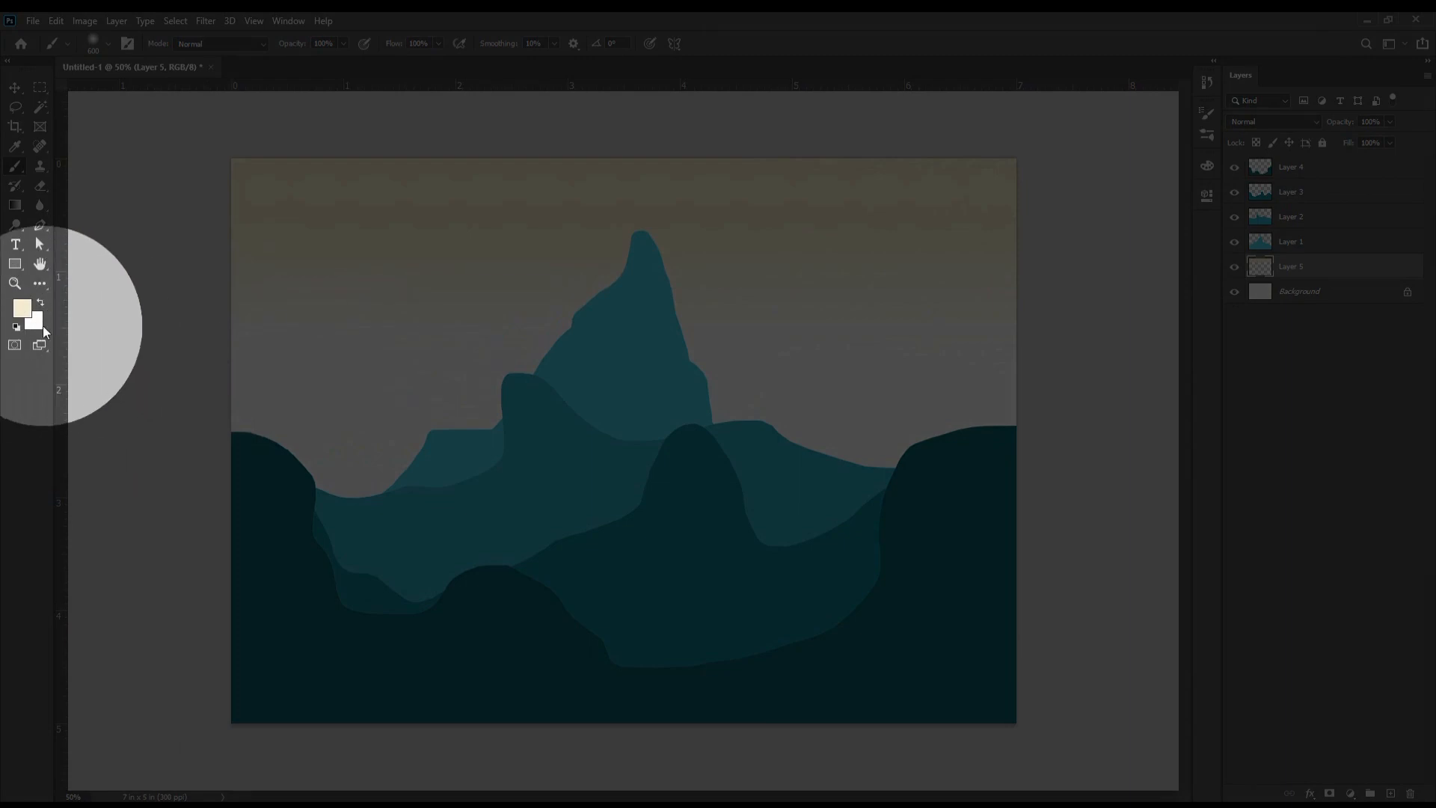
Step: Set the foreground color to the darker cream e5d4ac and paint a soft band across the middle of the sky
click(23, 308)
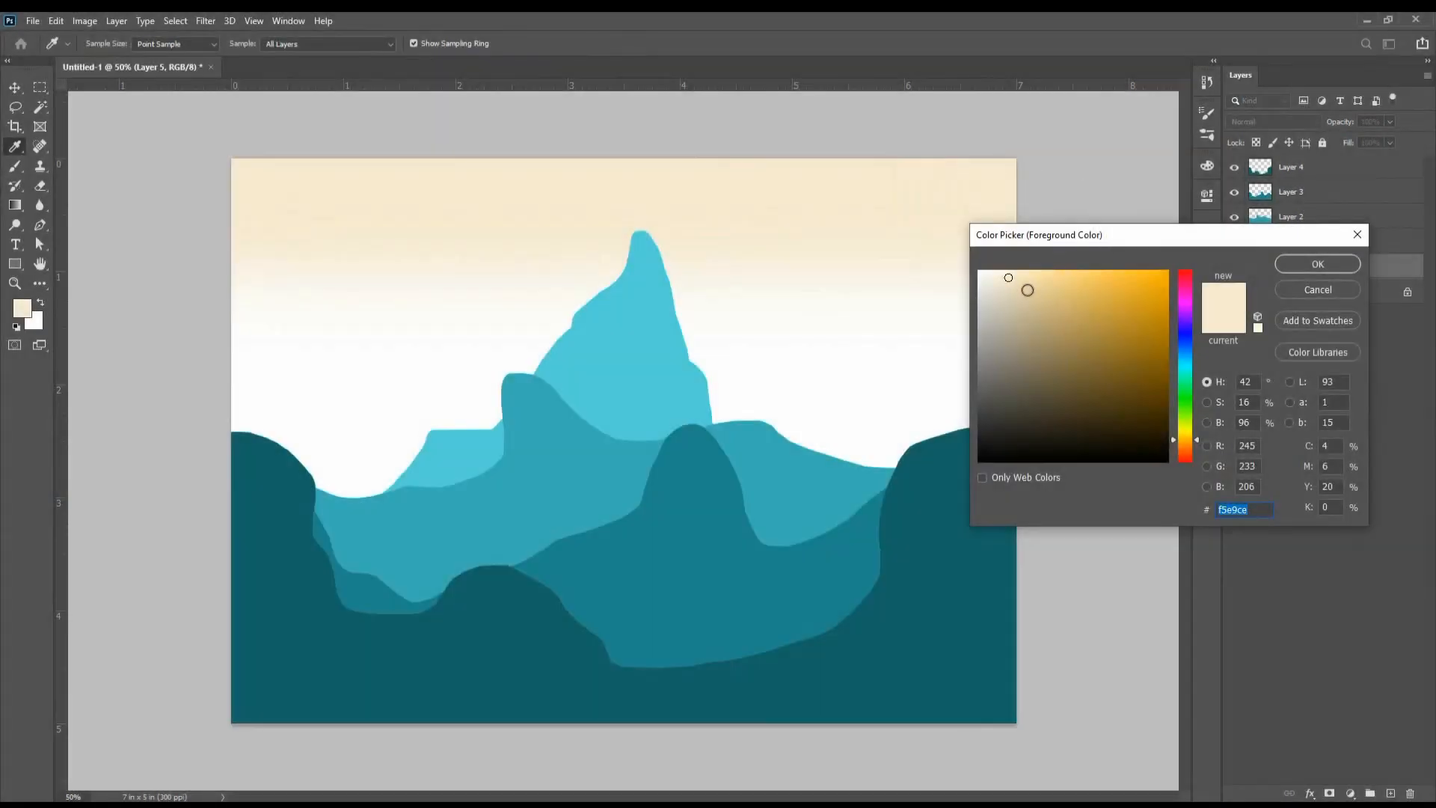
click(1024, 290)
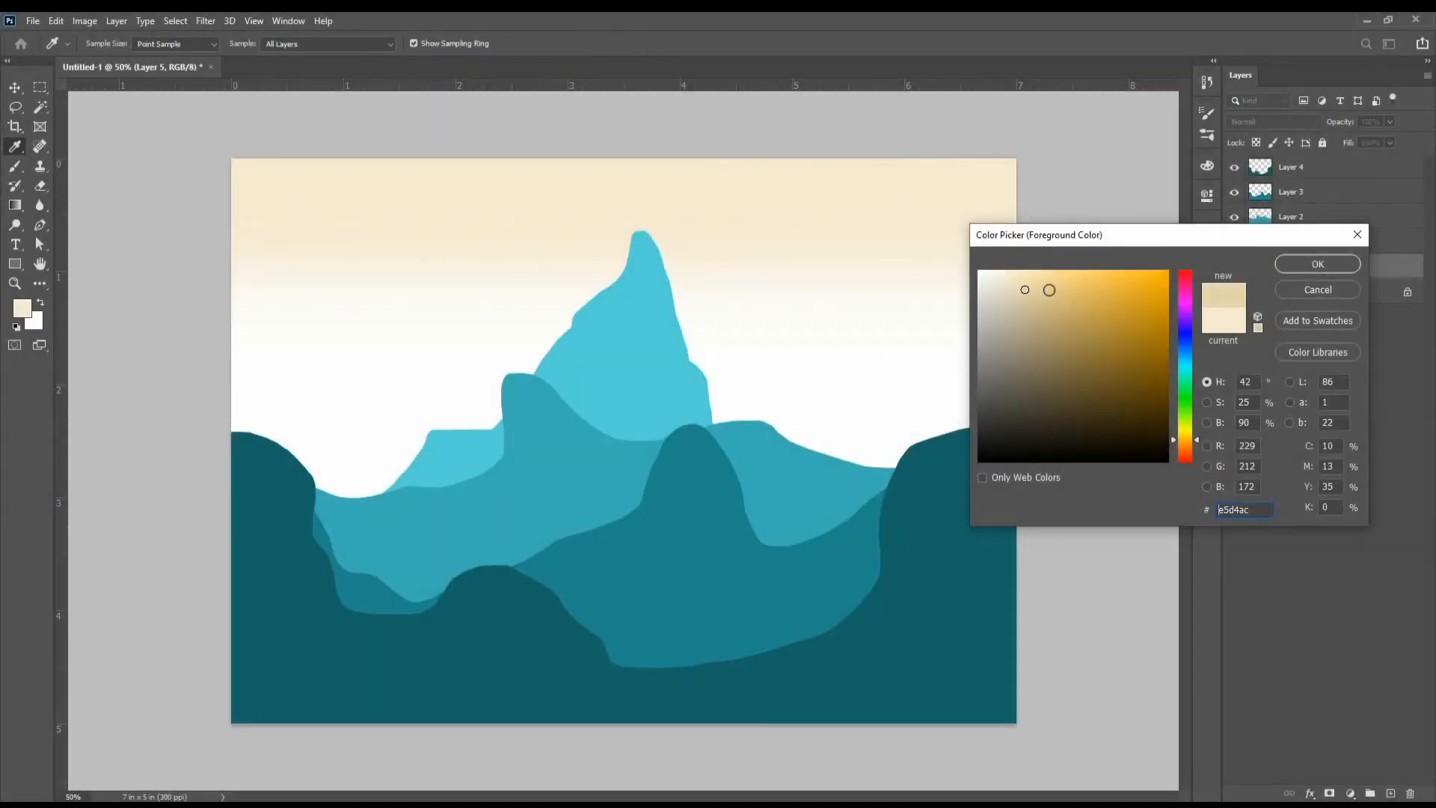
click(1286, 271)
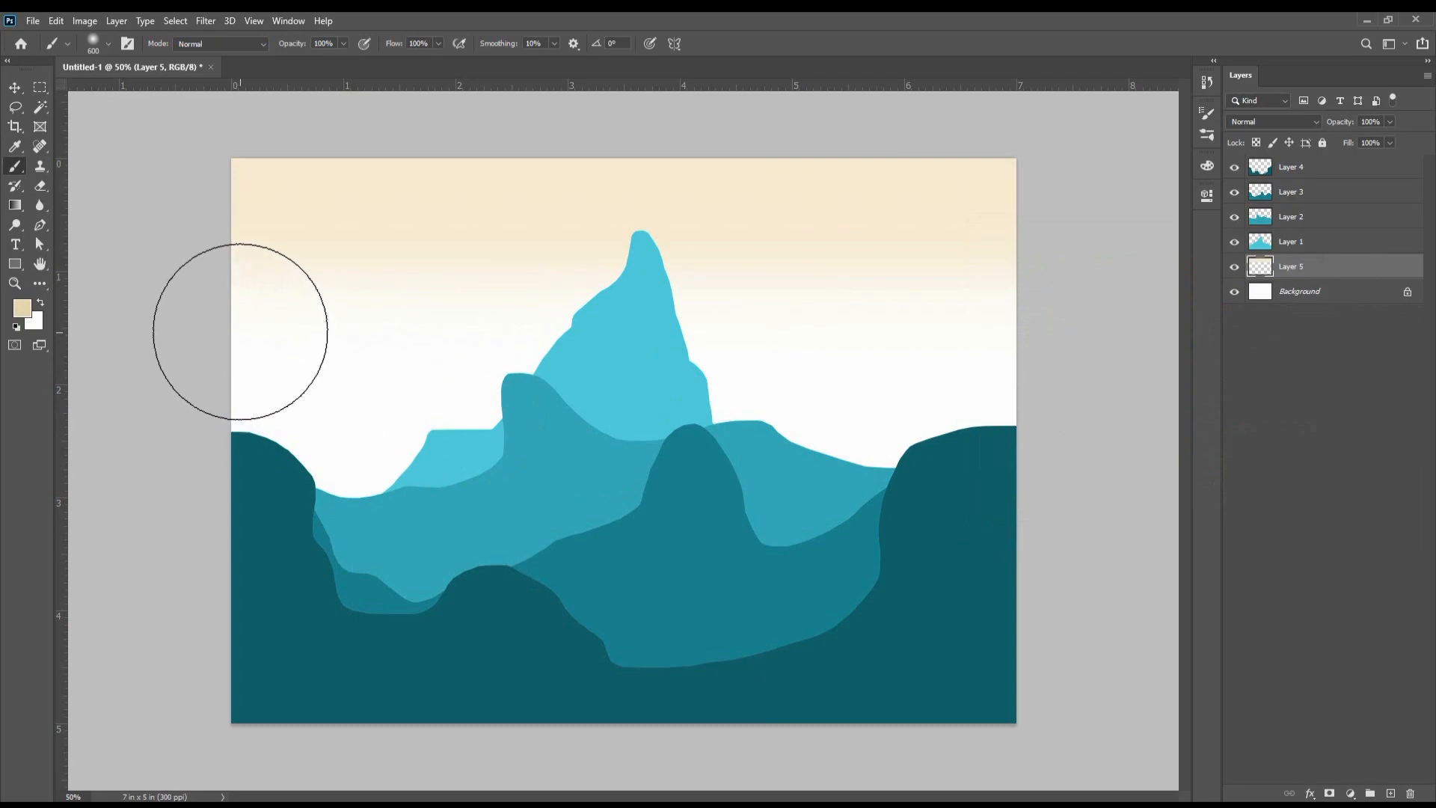
mouse_move(240, 330)
mouse_down()
mouse_move(1137, 326)
mouse_move(1157, 346)
mouse_up()
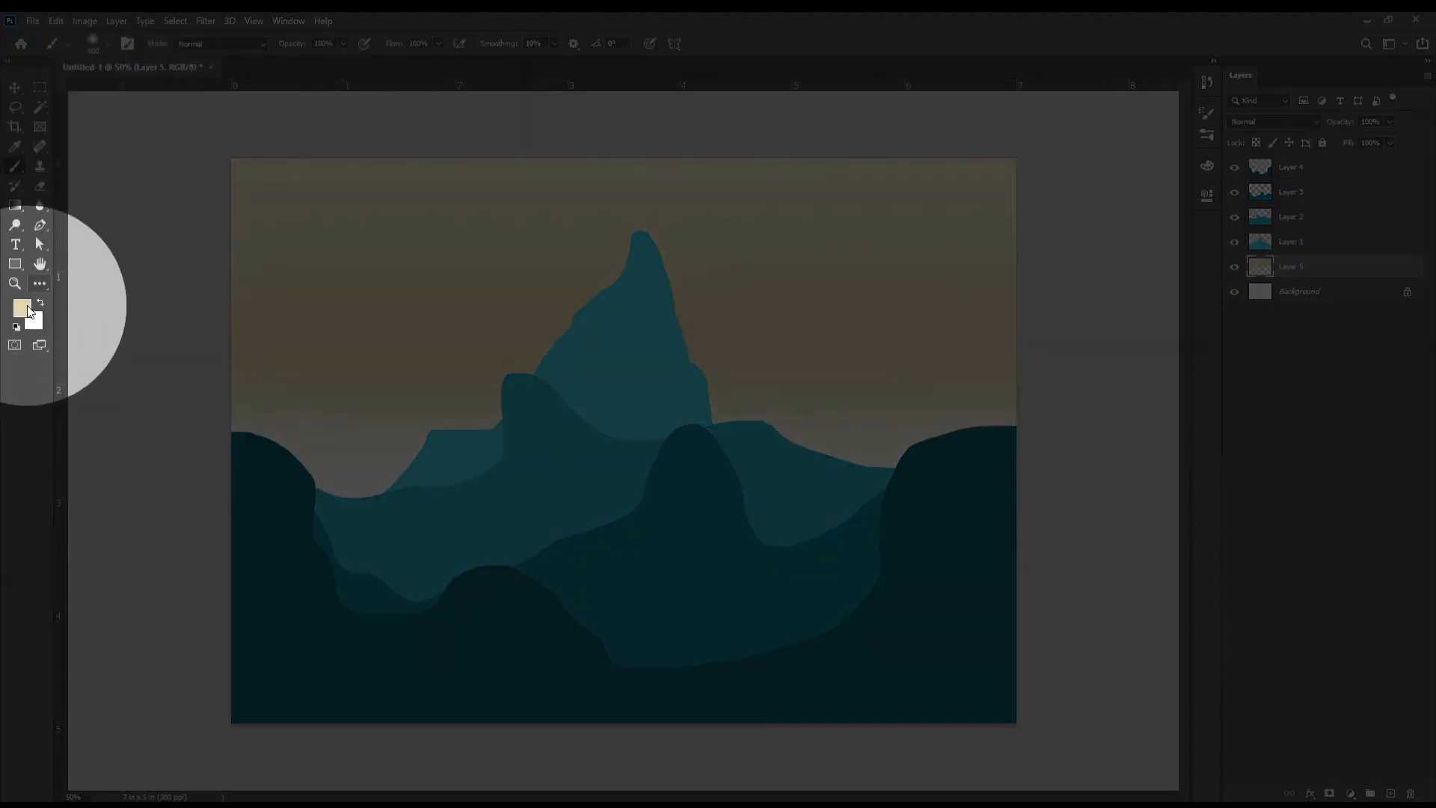
Step: Set the foreground color to tan d7c28f and paint a soft band across the lower sky along the horizon
click(22, 307)
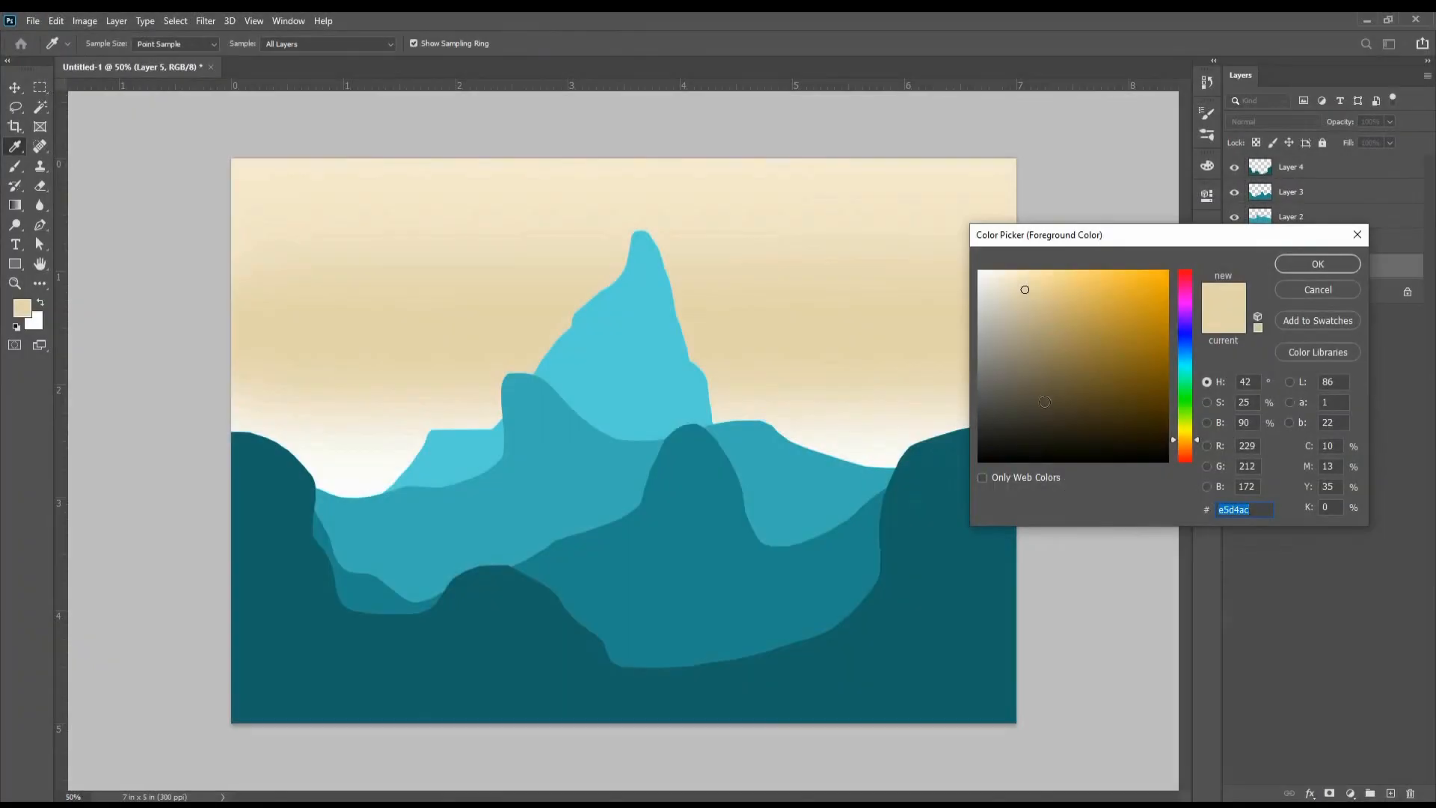
click(1042, 300)
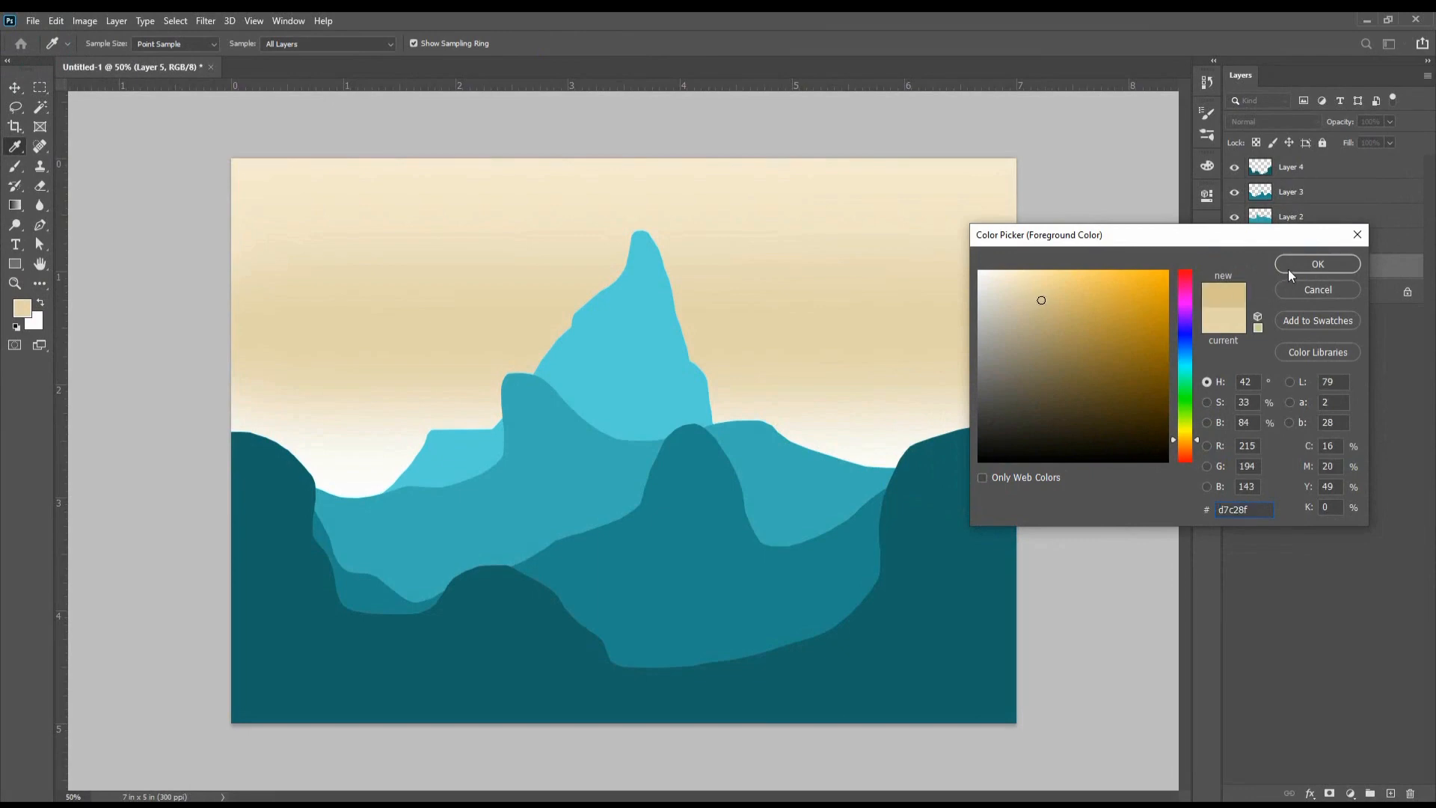
click(1318, 264)
key(b)
mouse_move(224, 464)
mouse_down()
mouse_move(659, 483)
mouse_move(1017, 464)
mouse_up()
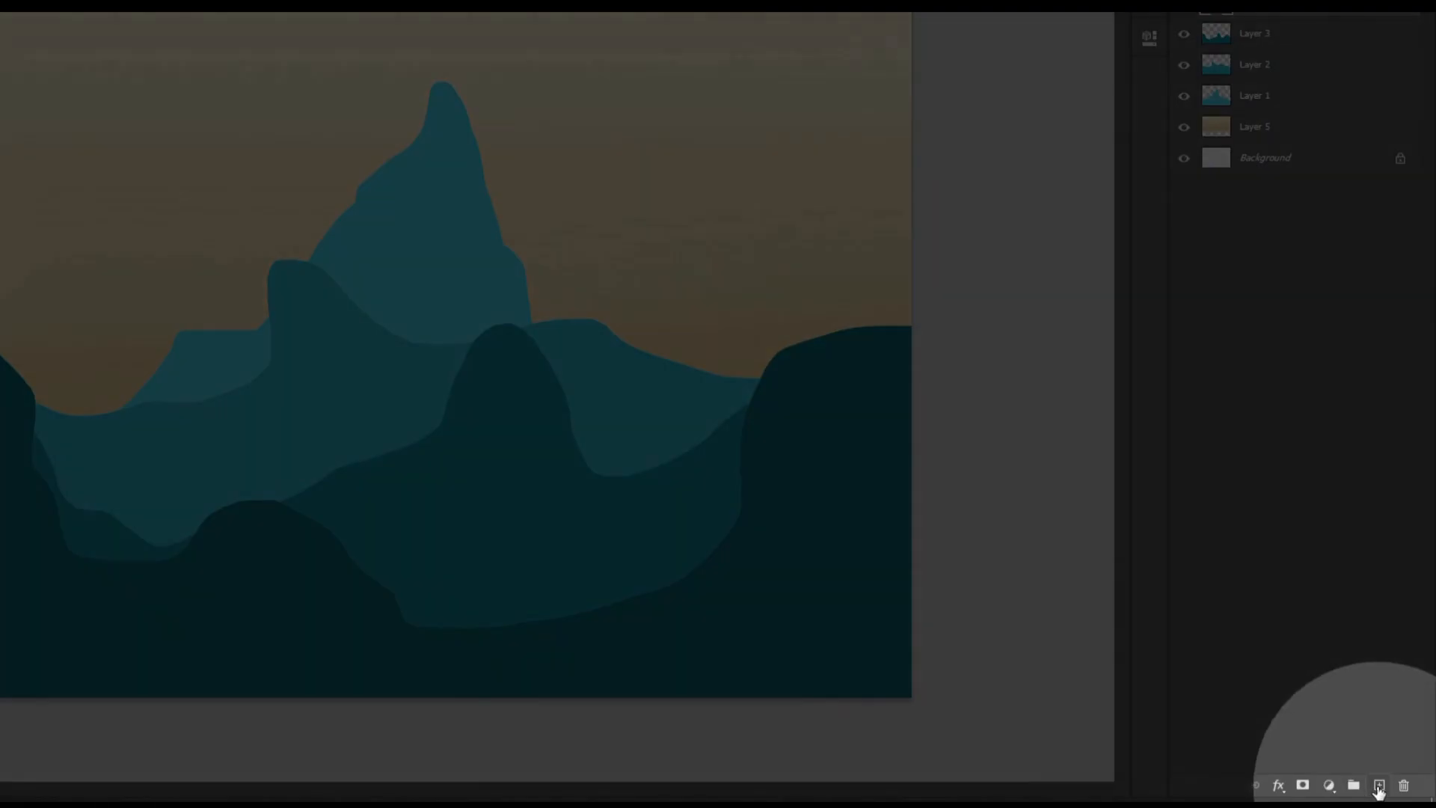
Step: Add a new layer on top of the stack and sample the farthest mountain's light teal 54d0d7 as foreground color
click(1381, 785)
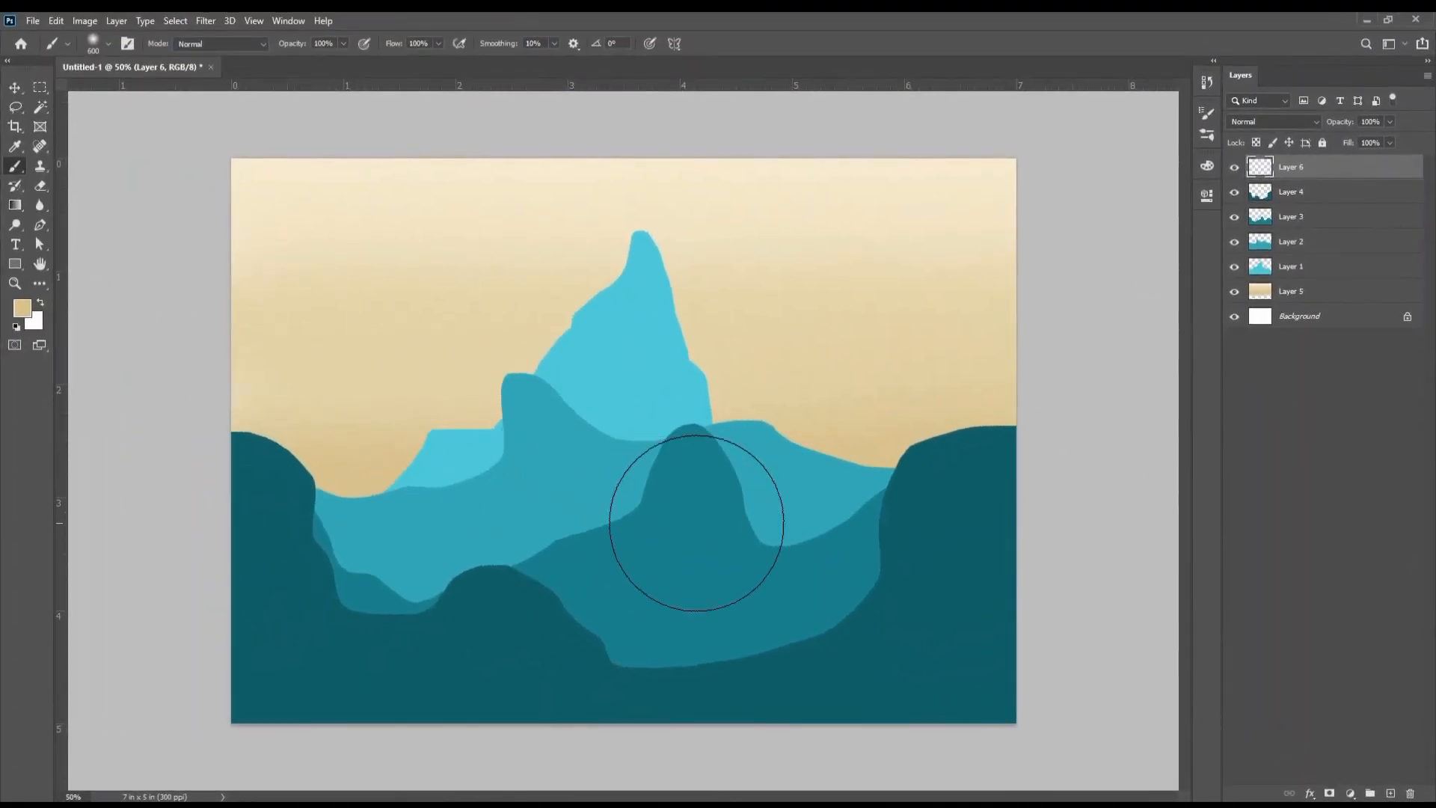
click(15, 88)
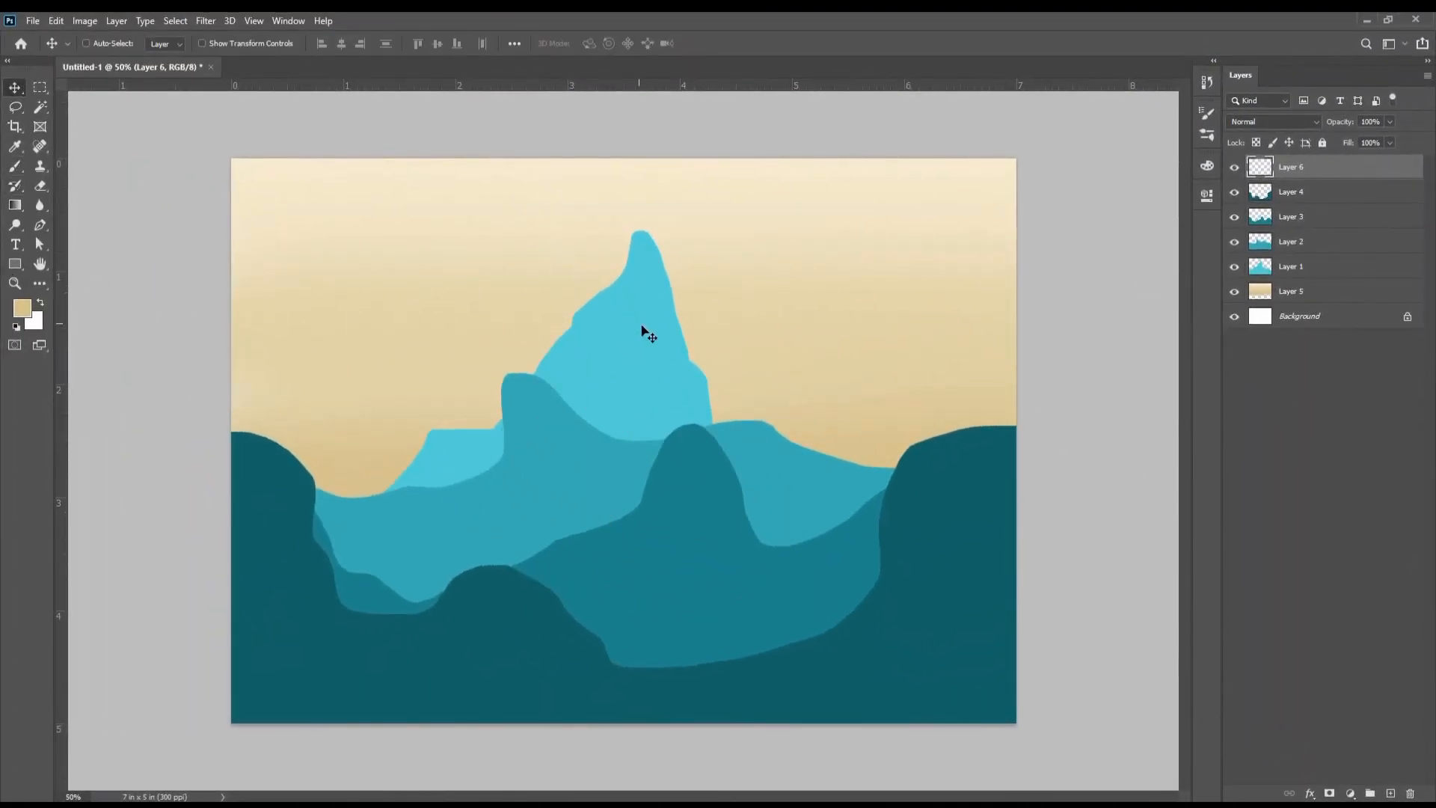
click(1238, 266)
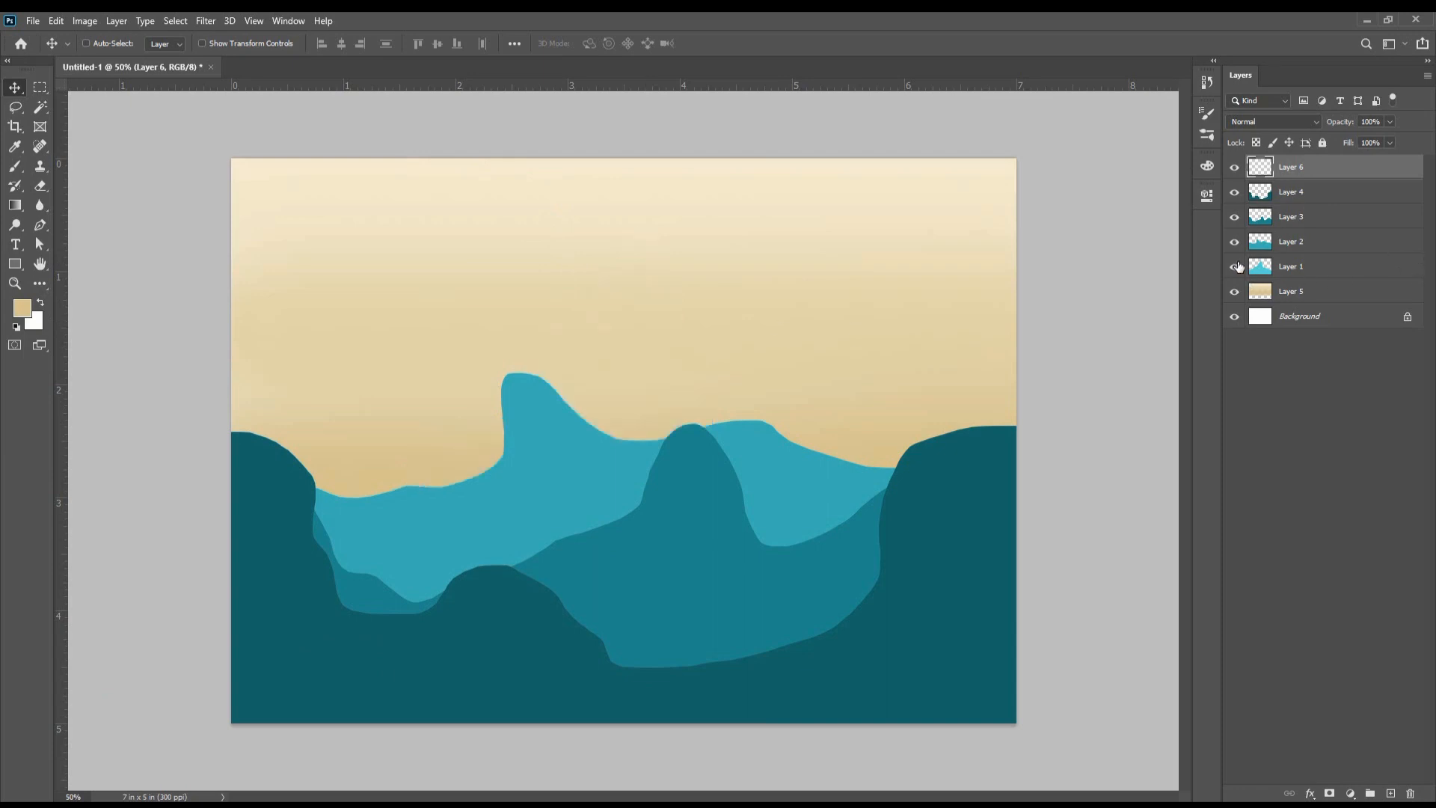
click(1238, 267)
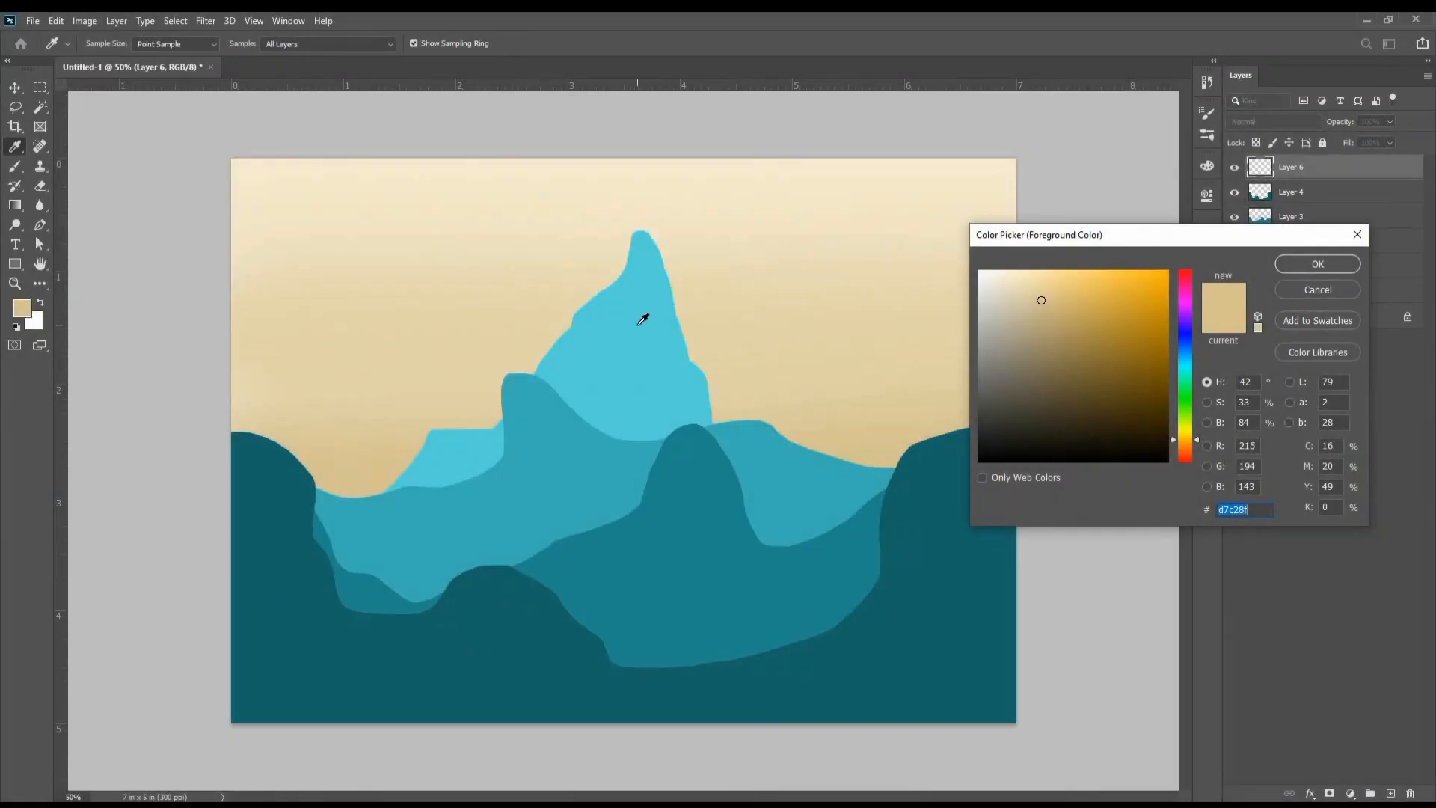
click(639, 324)
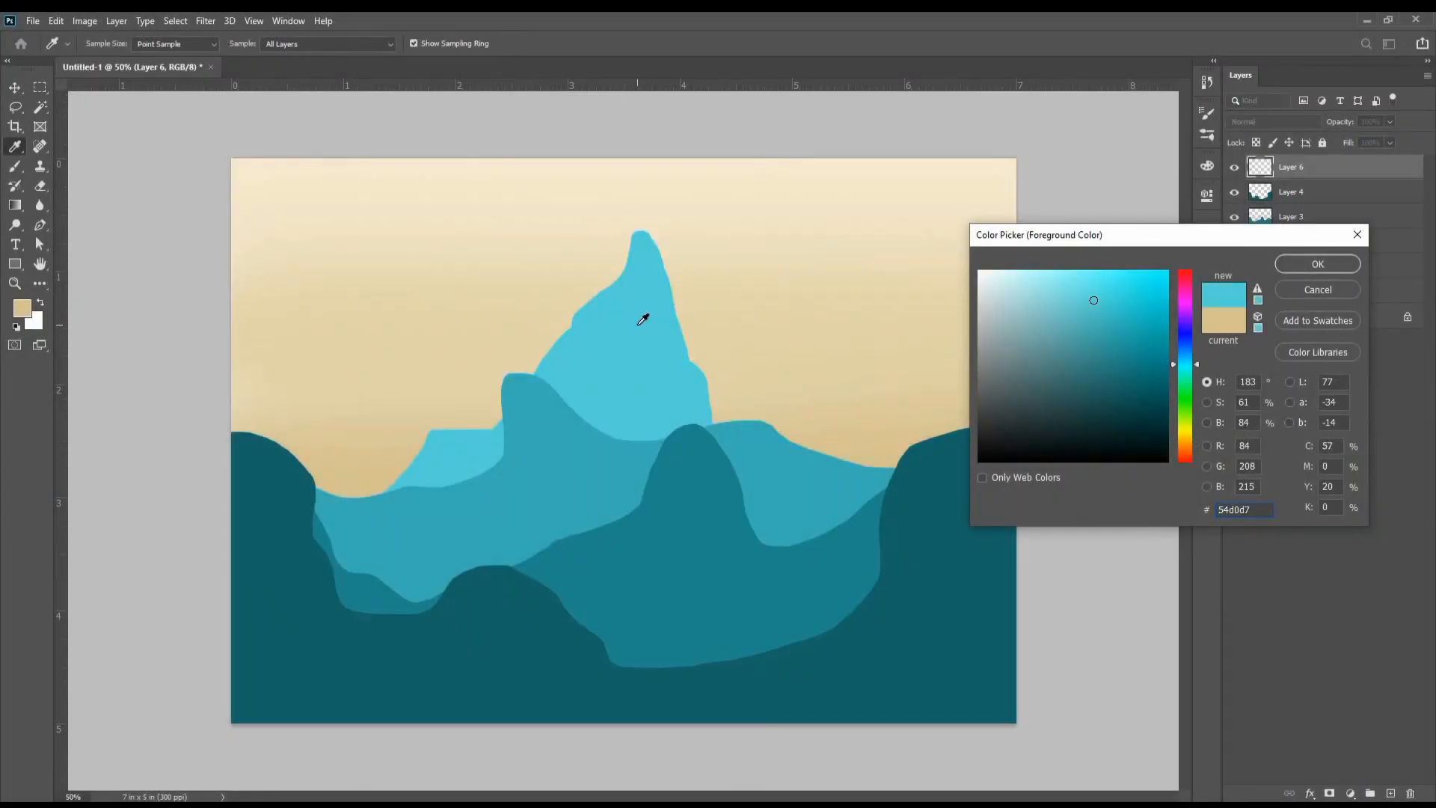
click(1281, 262)
key(v)
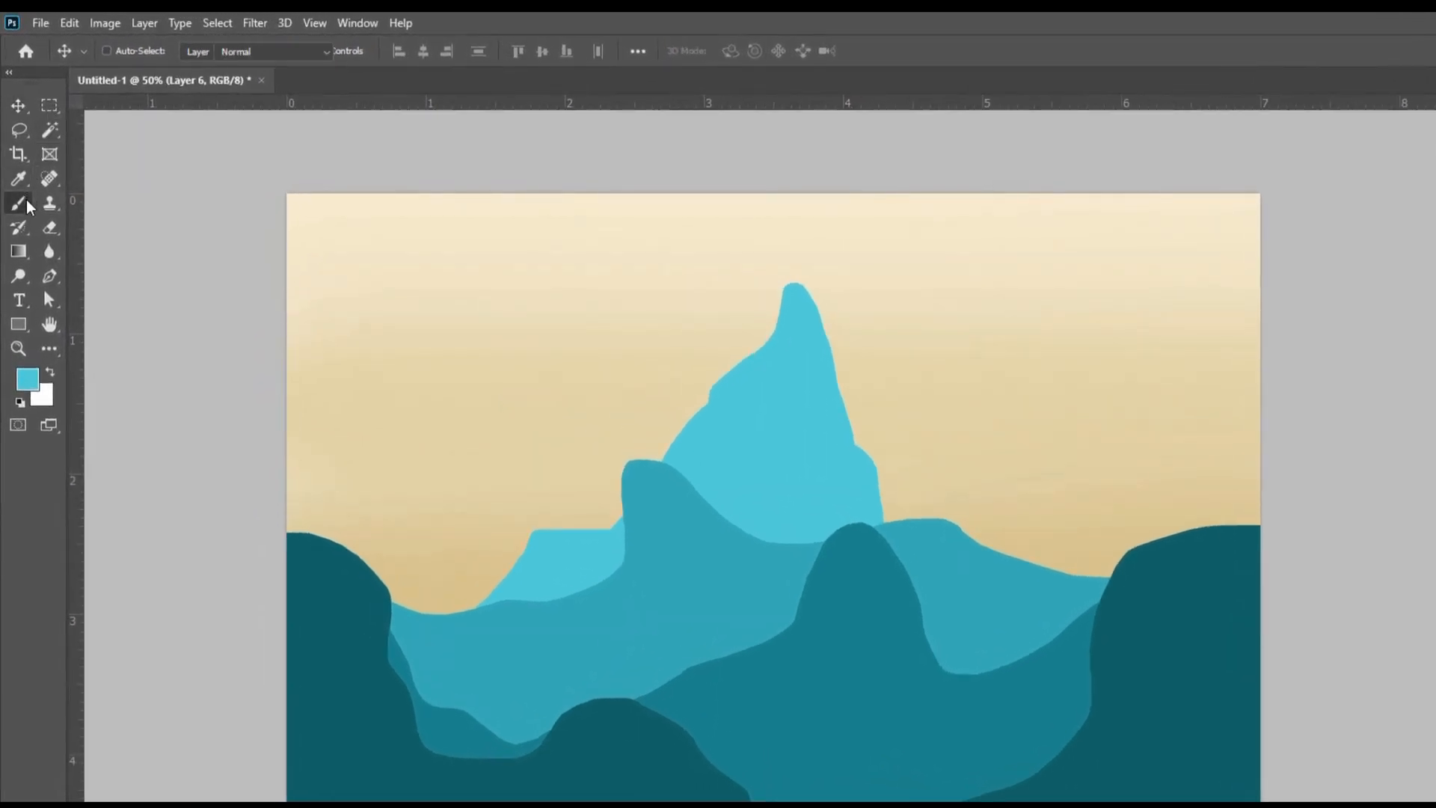
Step: Choose the Brush tool with a pine-shaped Tree_silhouettes brush from the Ali_Alkendi_Trees_Mix_Brushes set
click(19, 202)
click(136, 51)
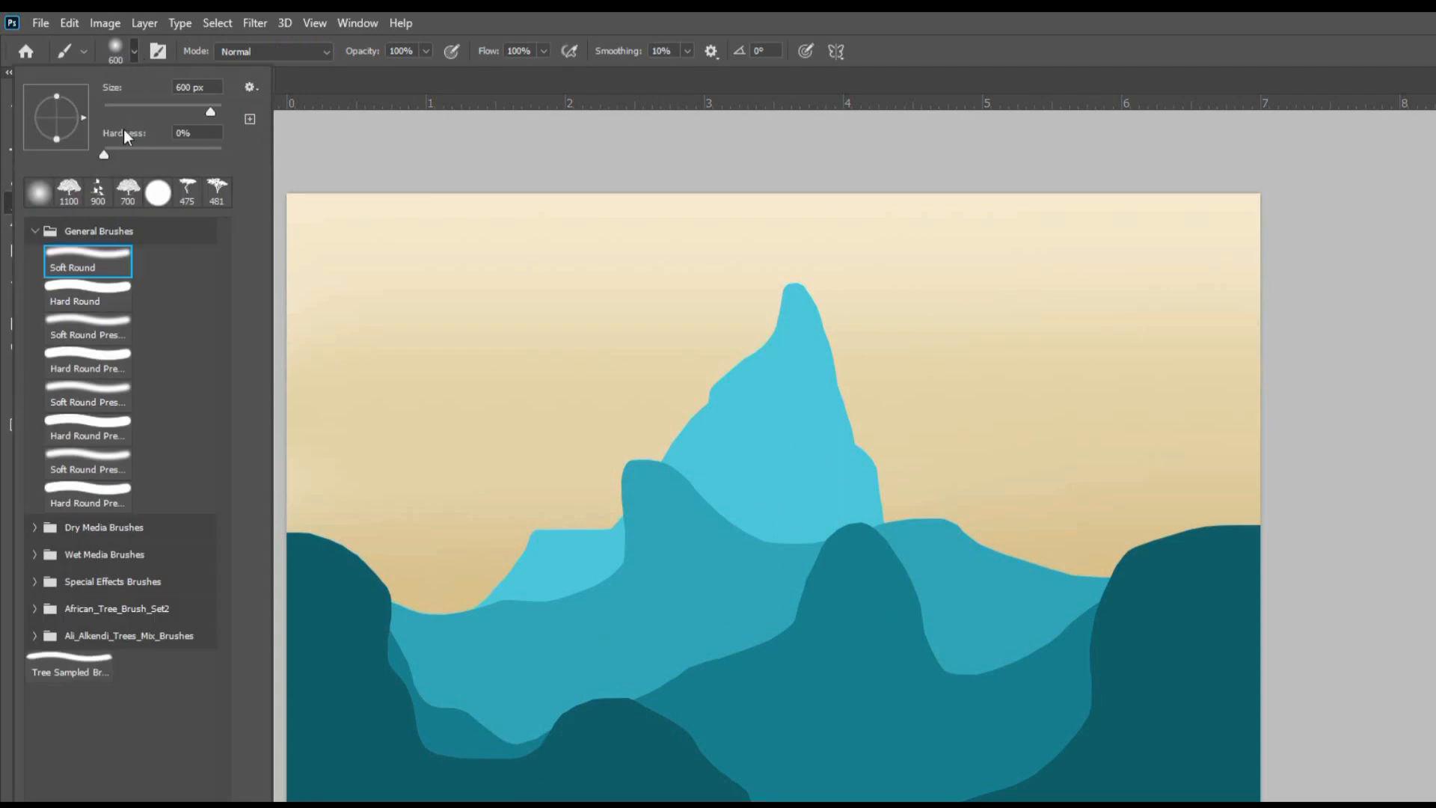
click(34, 232)
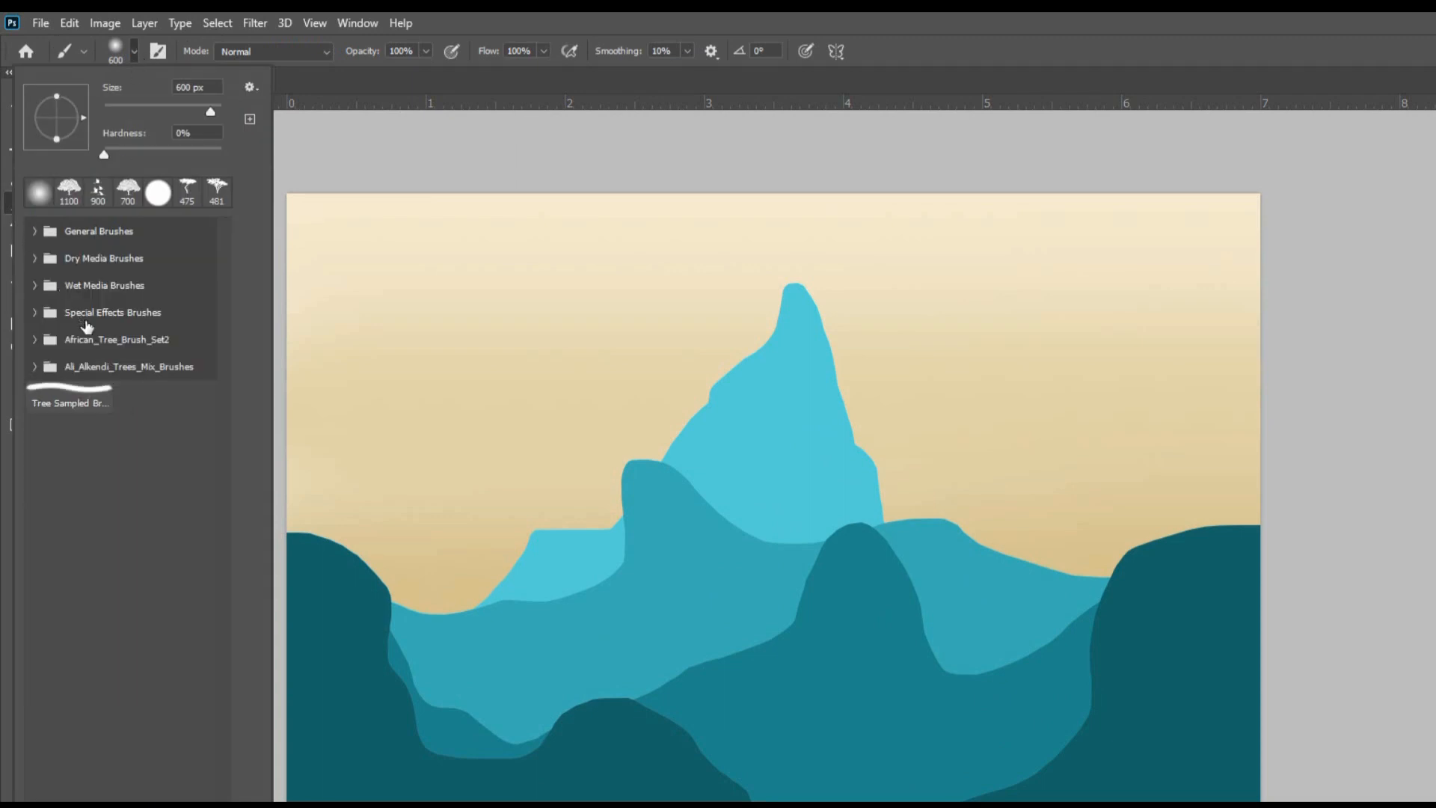
click(34, 366)
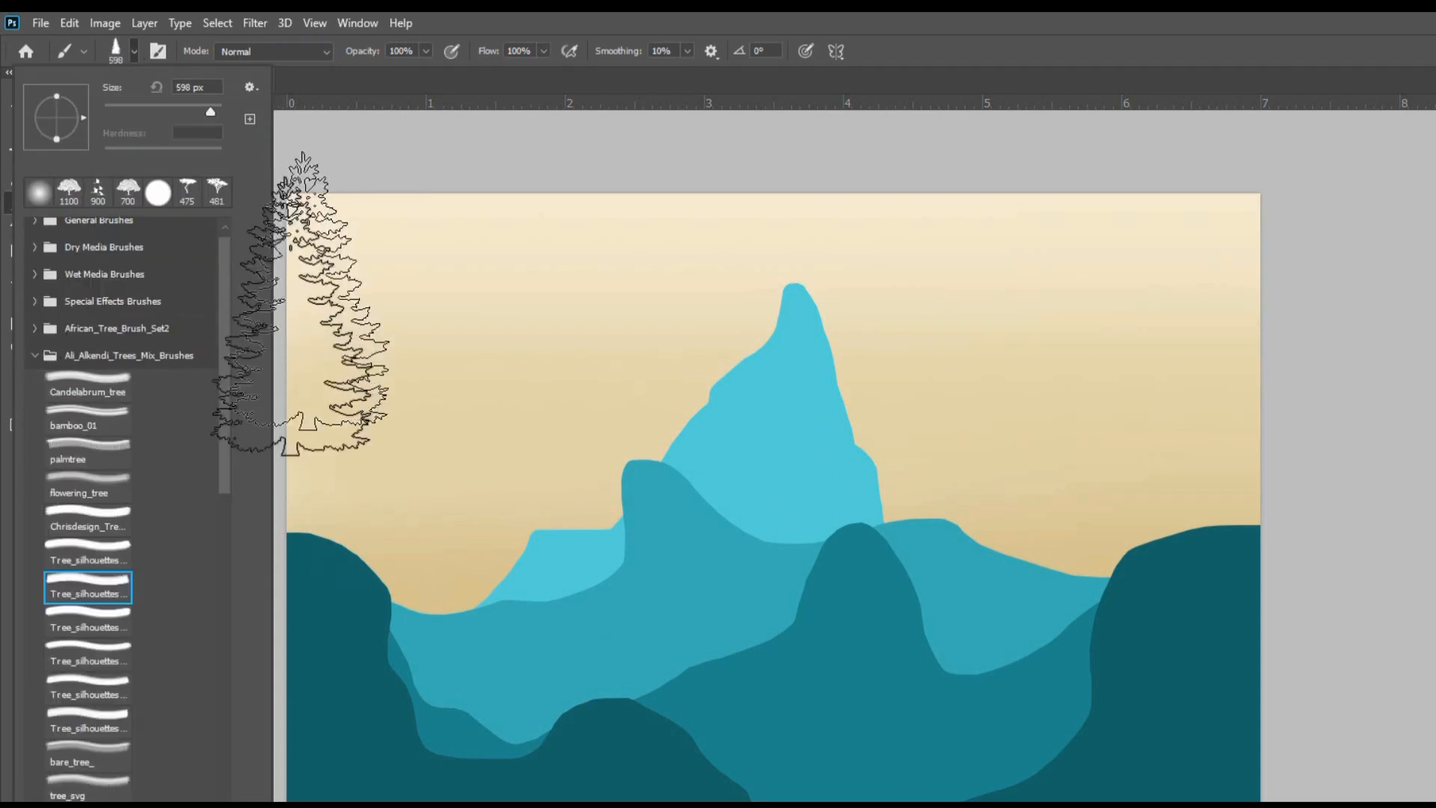
click(34, 360)
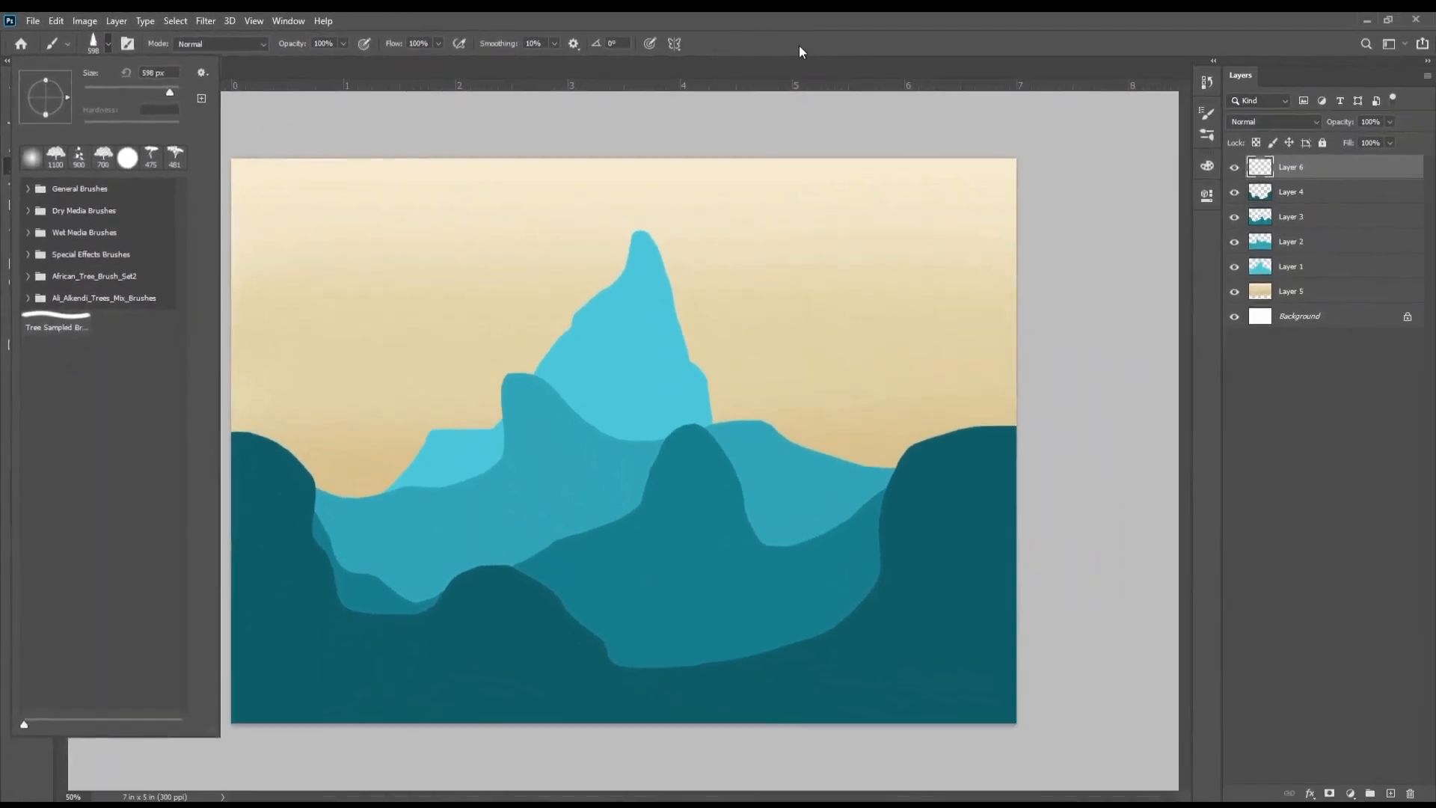
click(987, 55)
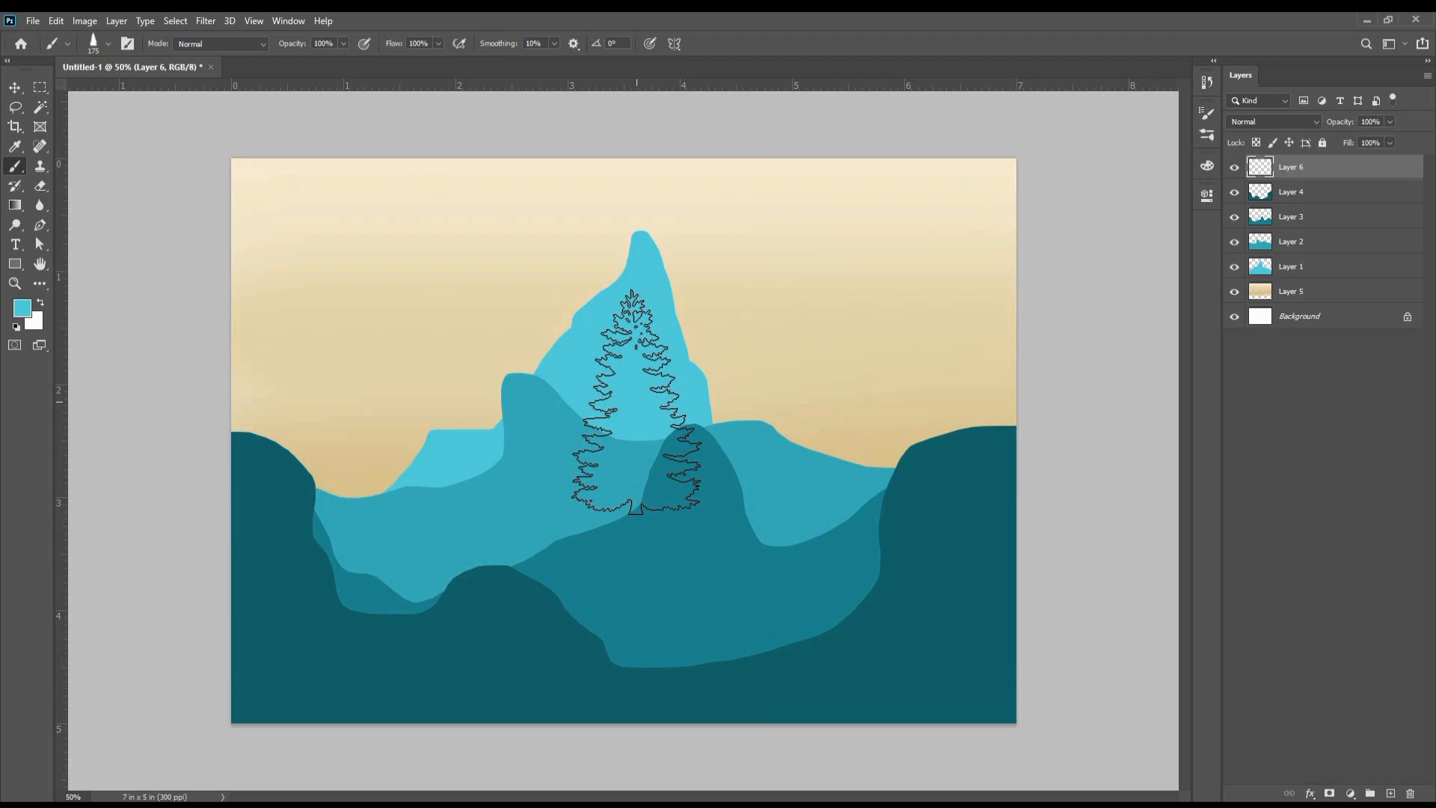
Step: Stamp small light teal pine trees along both slopes of the farthest mountain, varying the brush size between about 70 and 100 px
key(bracketleft)
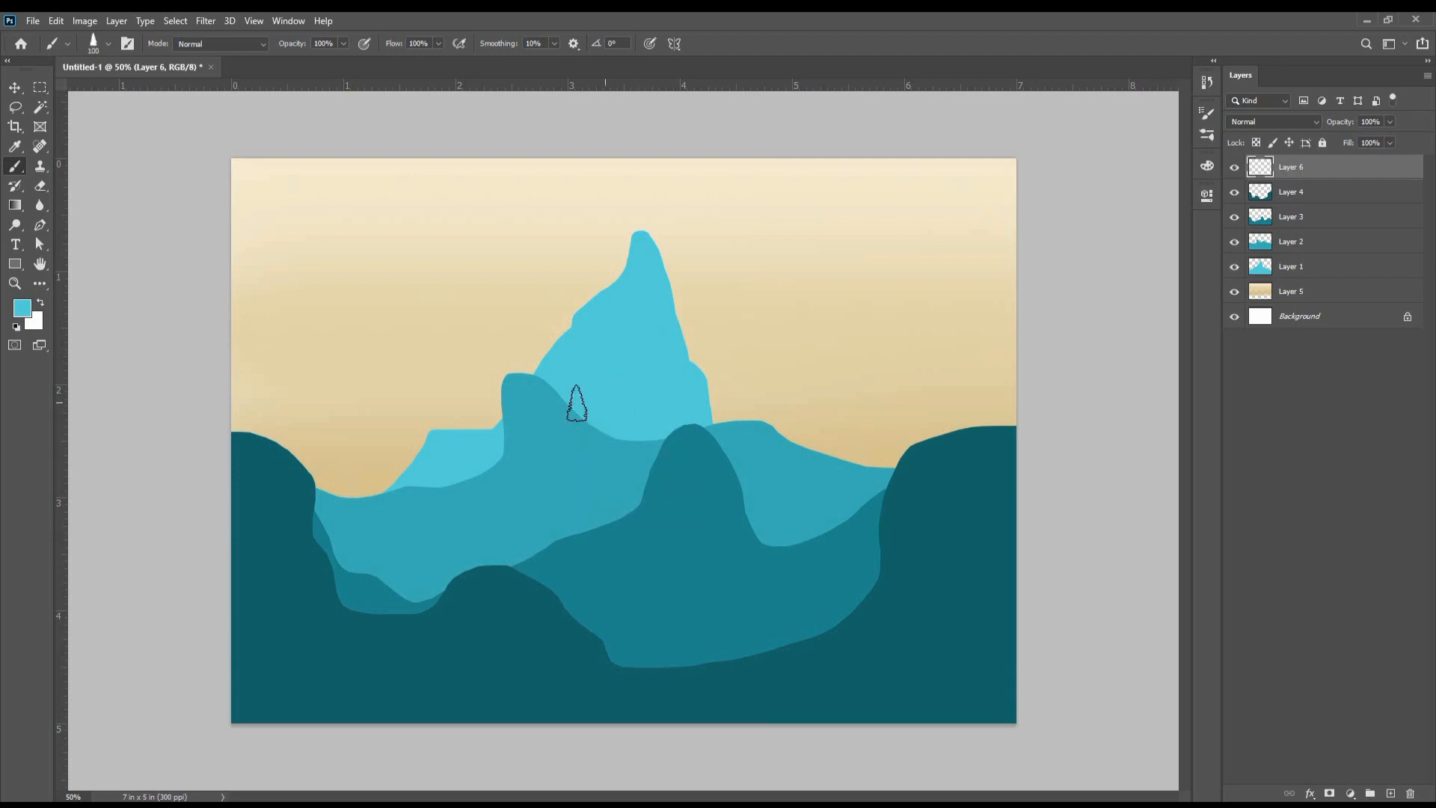
click(452, 416)
key(bracketleft)
key(bracketleft)
key(bracketleft)
click(467, 425)
click(406, 463)
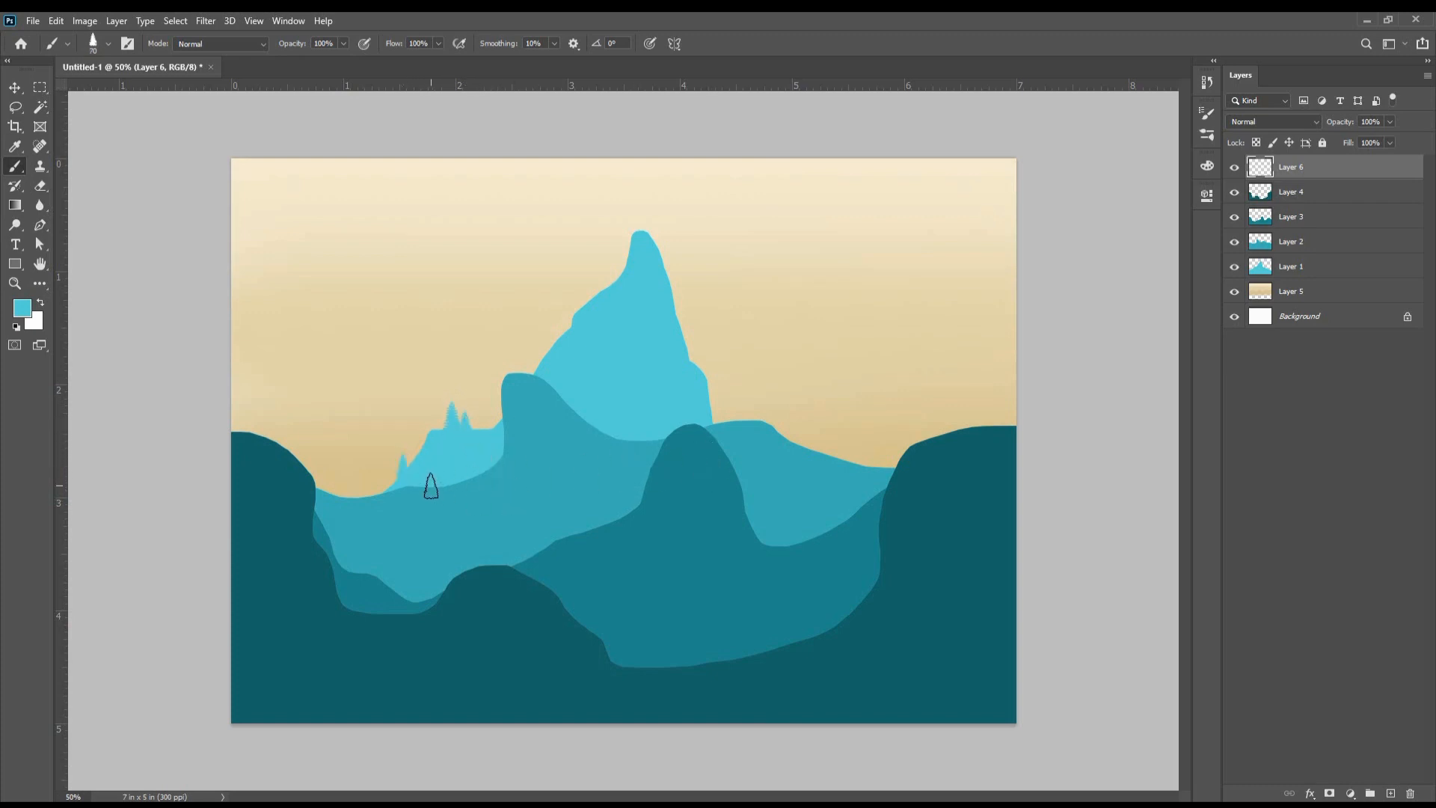
click(418, 448)
key(bracketright)
key(bracketright)
click(375, 496)
click(496, 419)
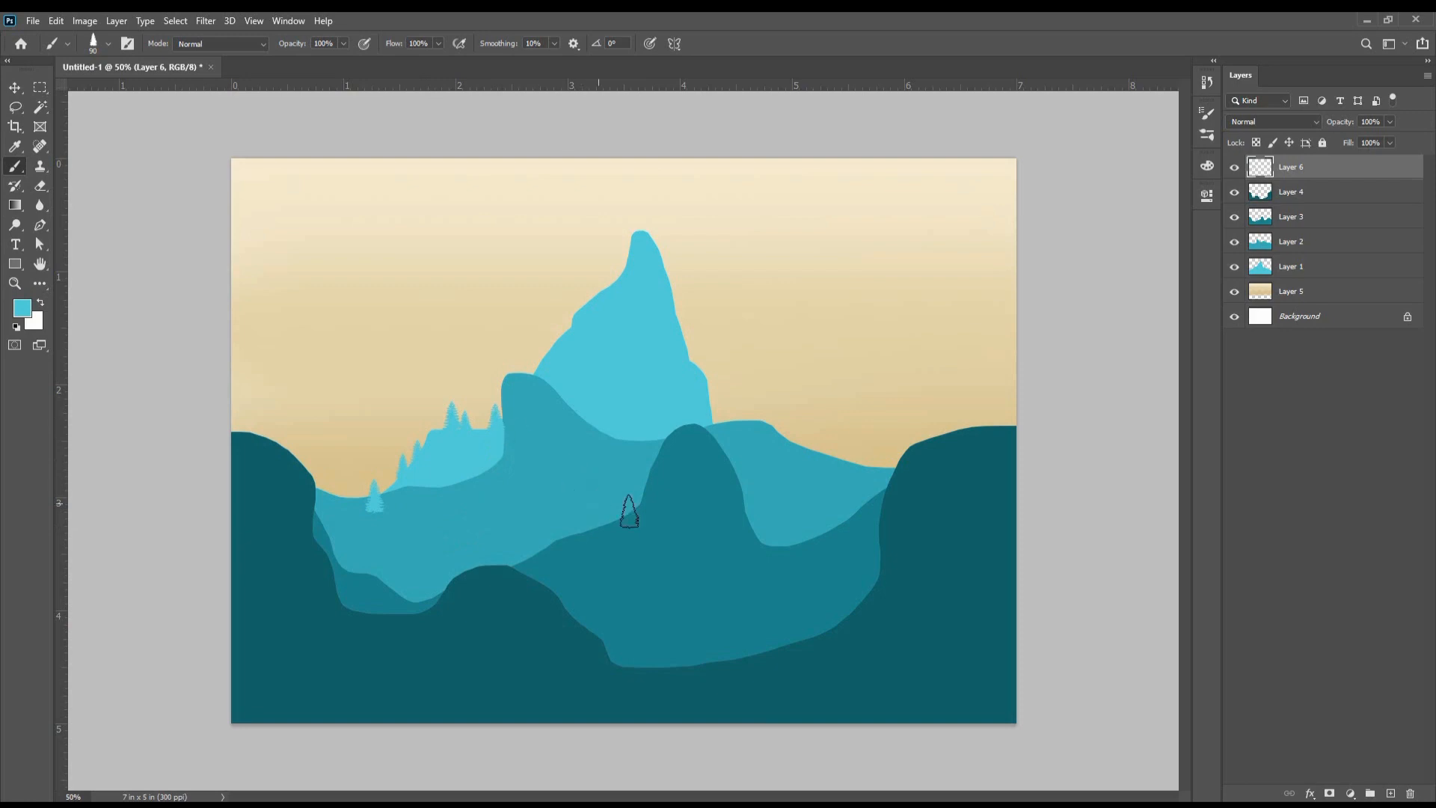
click(729, 428)
Step: Move the tree layer below Layer 1 and stamp one more pine just above the second ridge's peak
drag(1352, 172, 1329, 275)
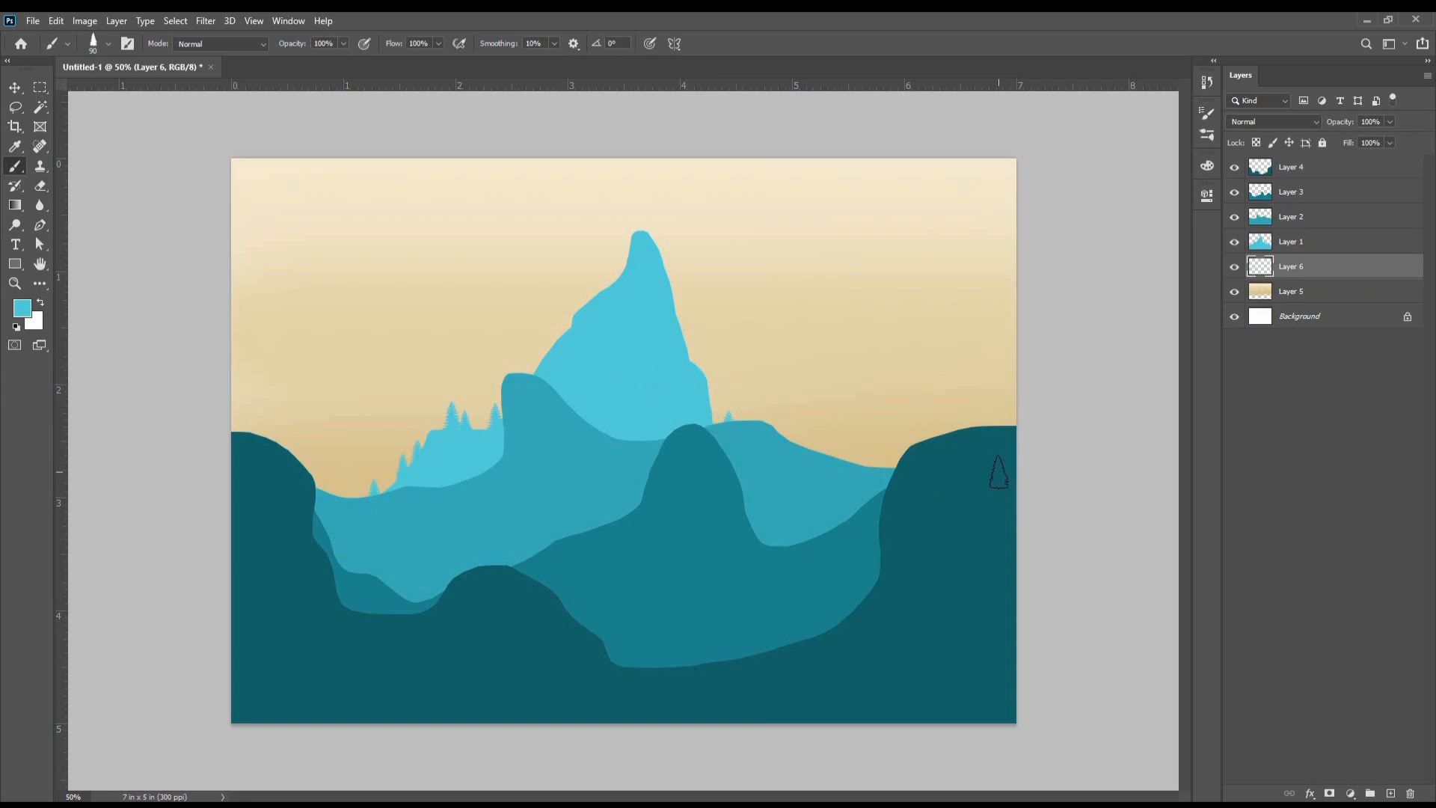
click(530, 376)
Step: Add a new layer directly above Layer 1, beneath the second ridge's Layer 2
click(1321, 244)
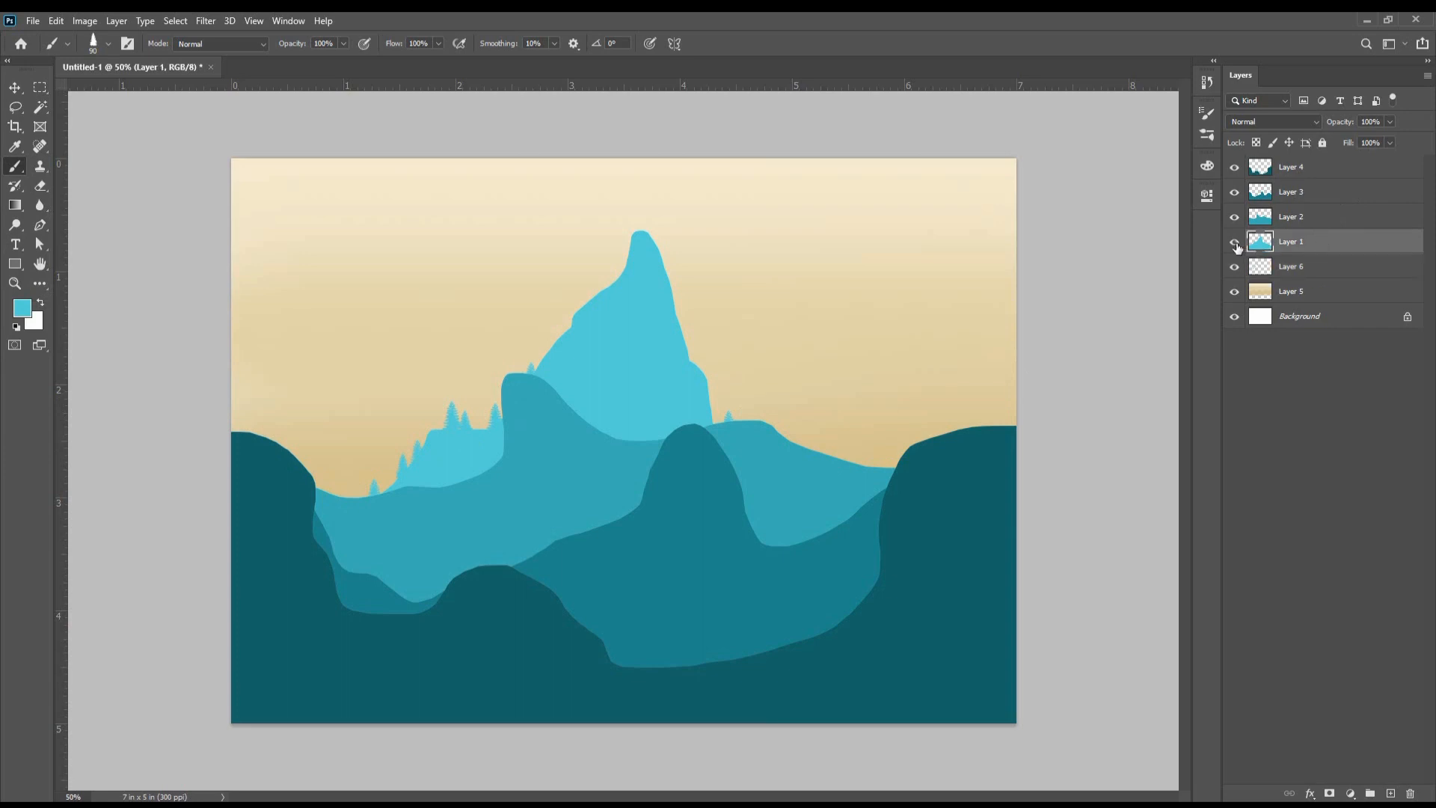
click(1235, 242)
click(1234, 242)
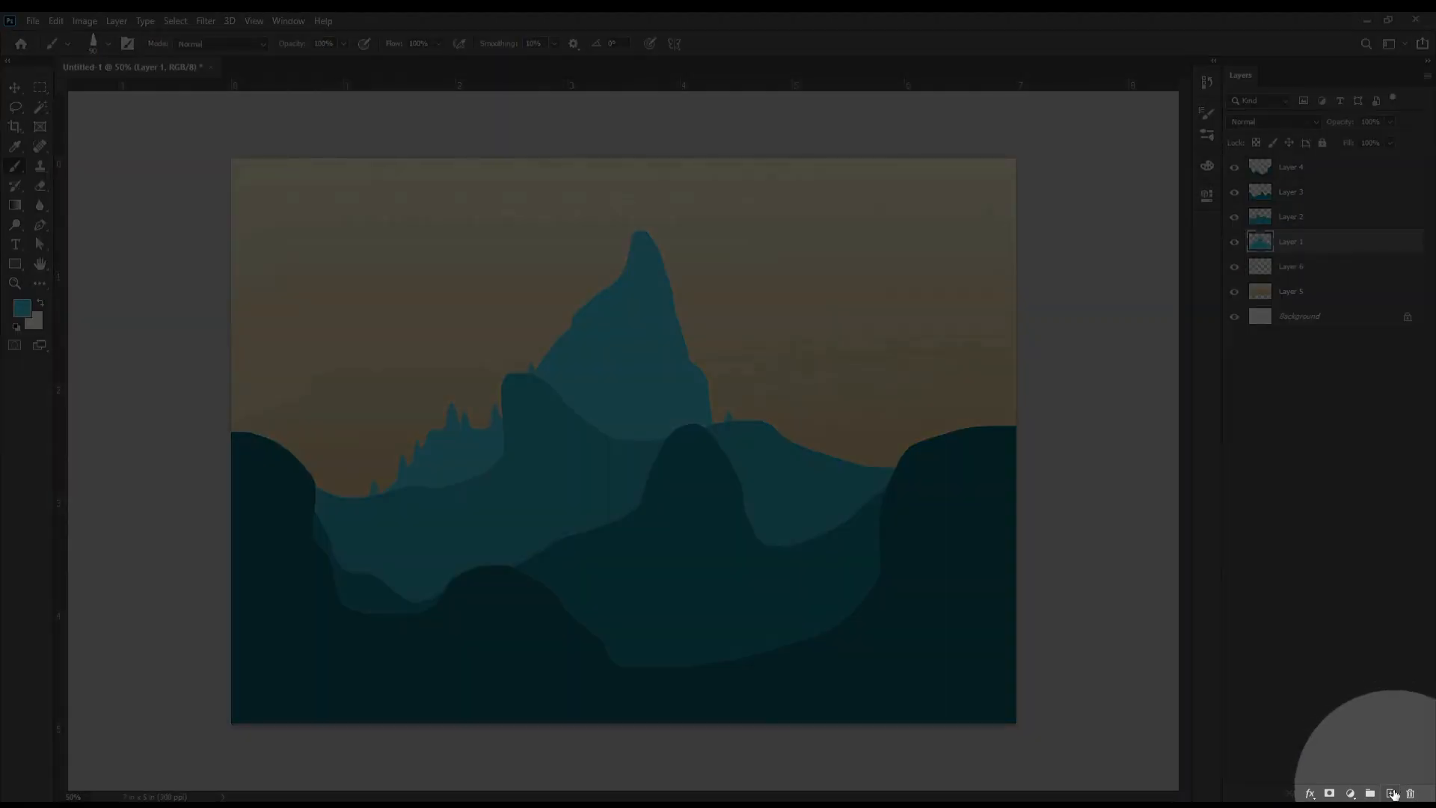
click(1391, 792)
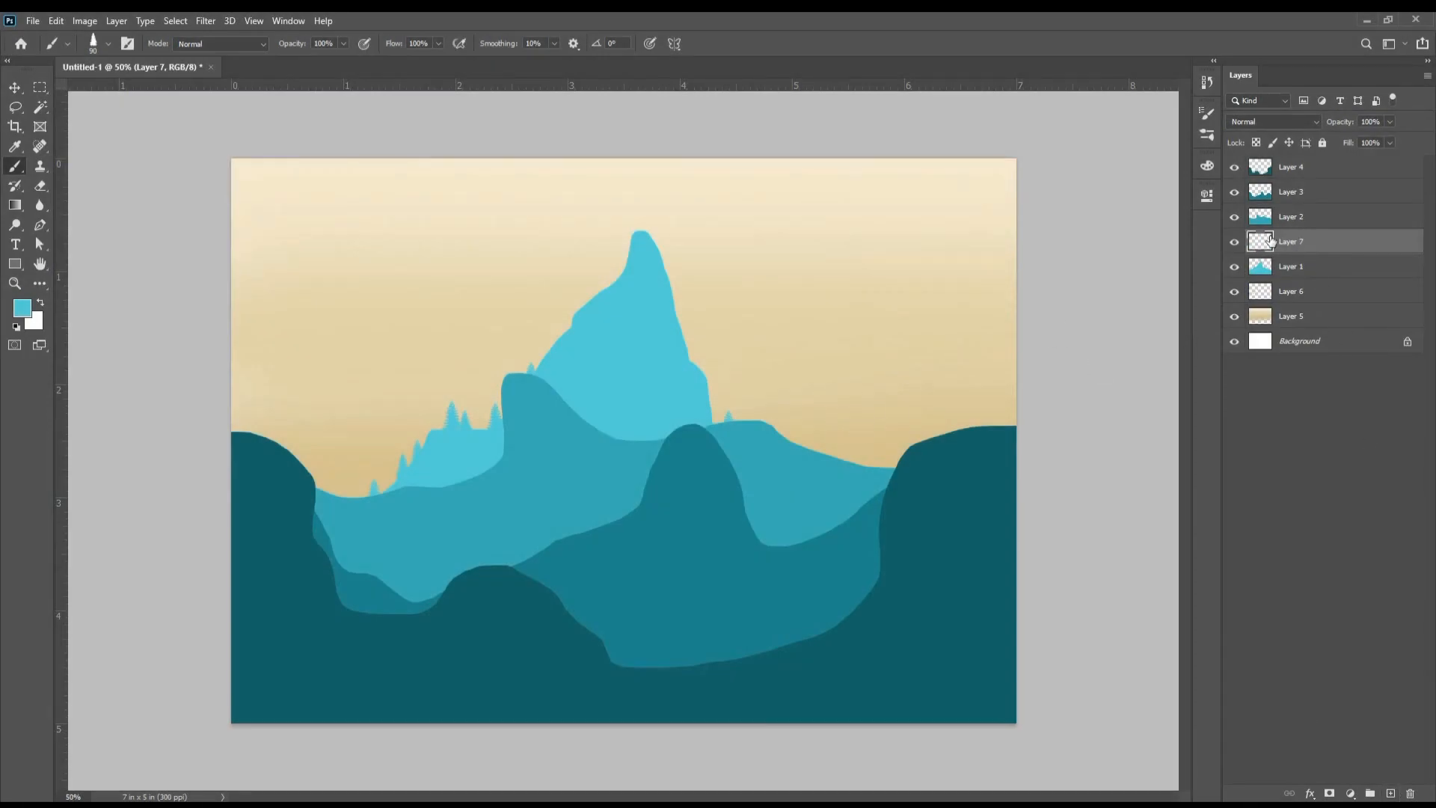
click(1235, 221)
click(1234, 220)
click(1234, 221)
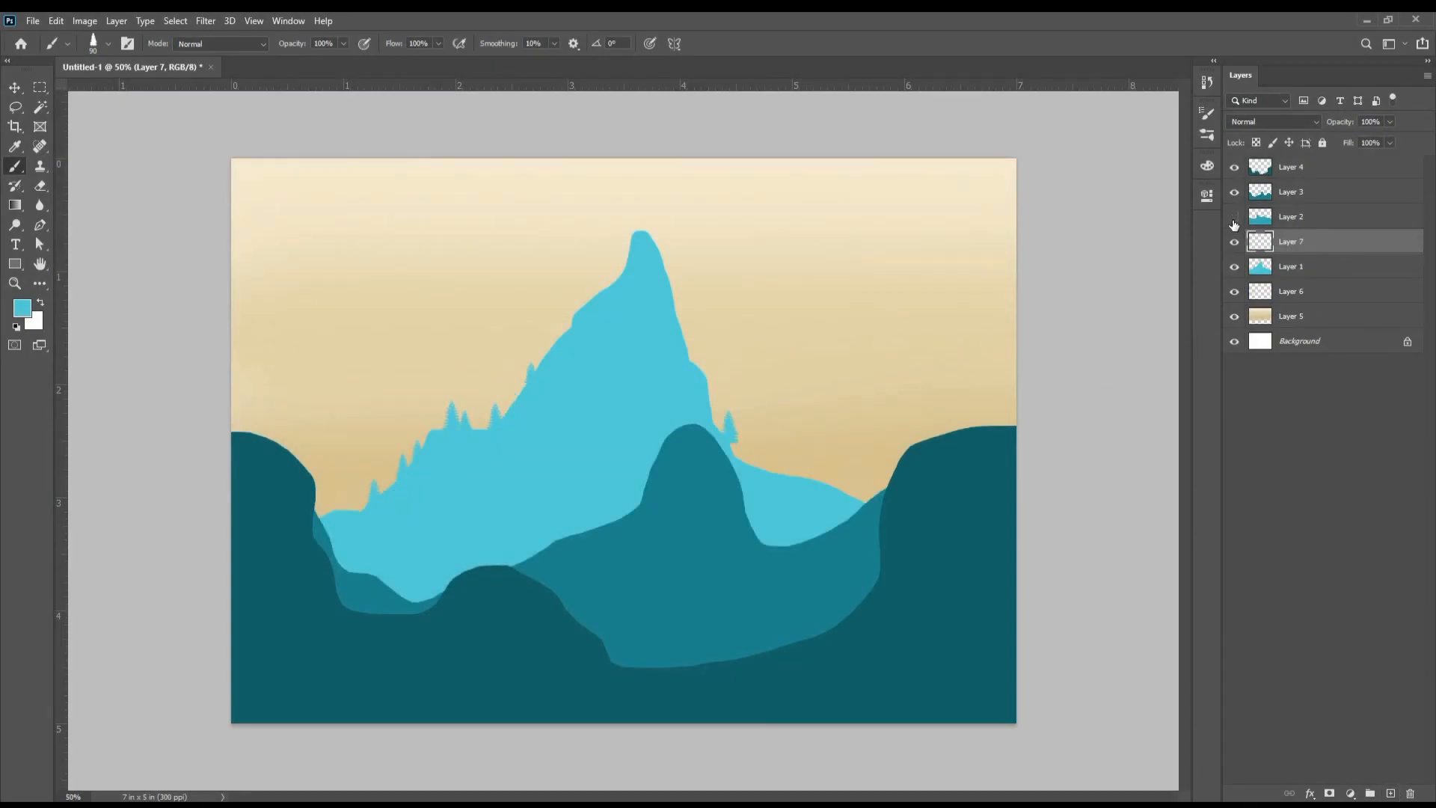
click(1234, 221)
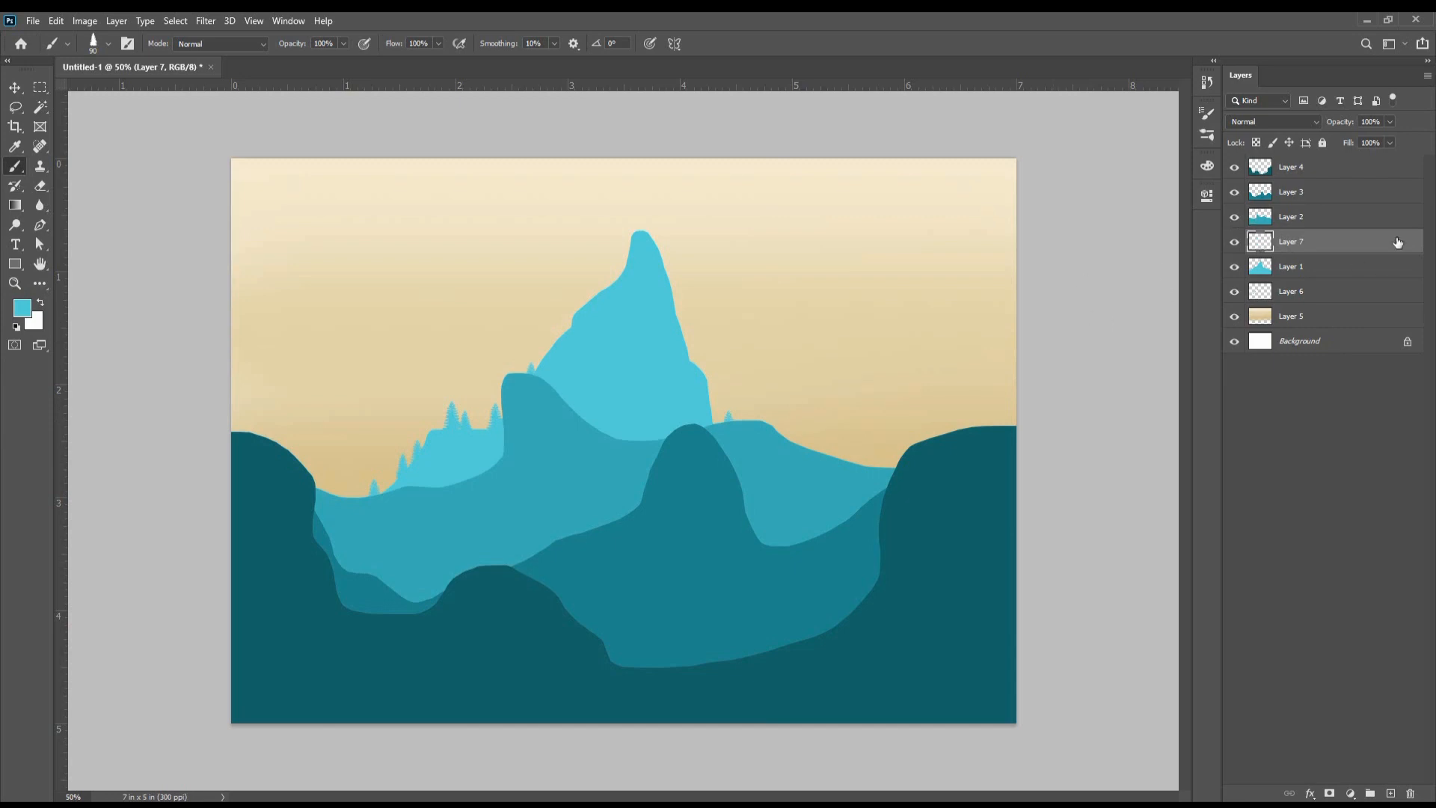
Step: Set the foreground color to the second ridge's teal 39afb5 by sampling it from the canvas
click(23, 308)
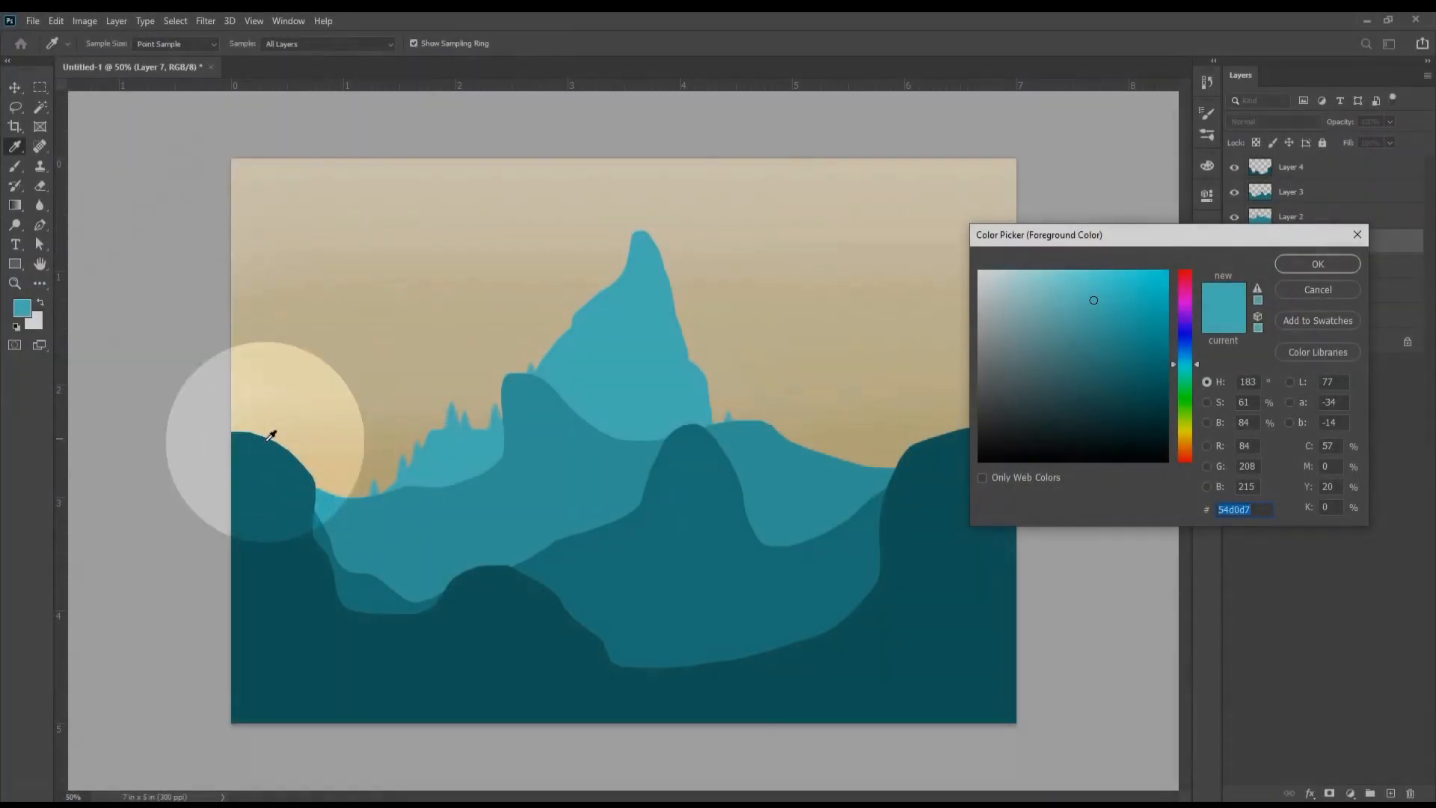
drag(271, 435, 271, 437)
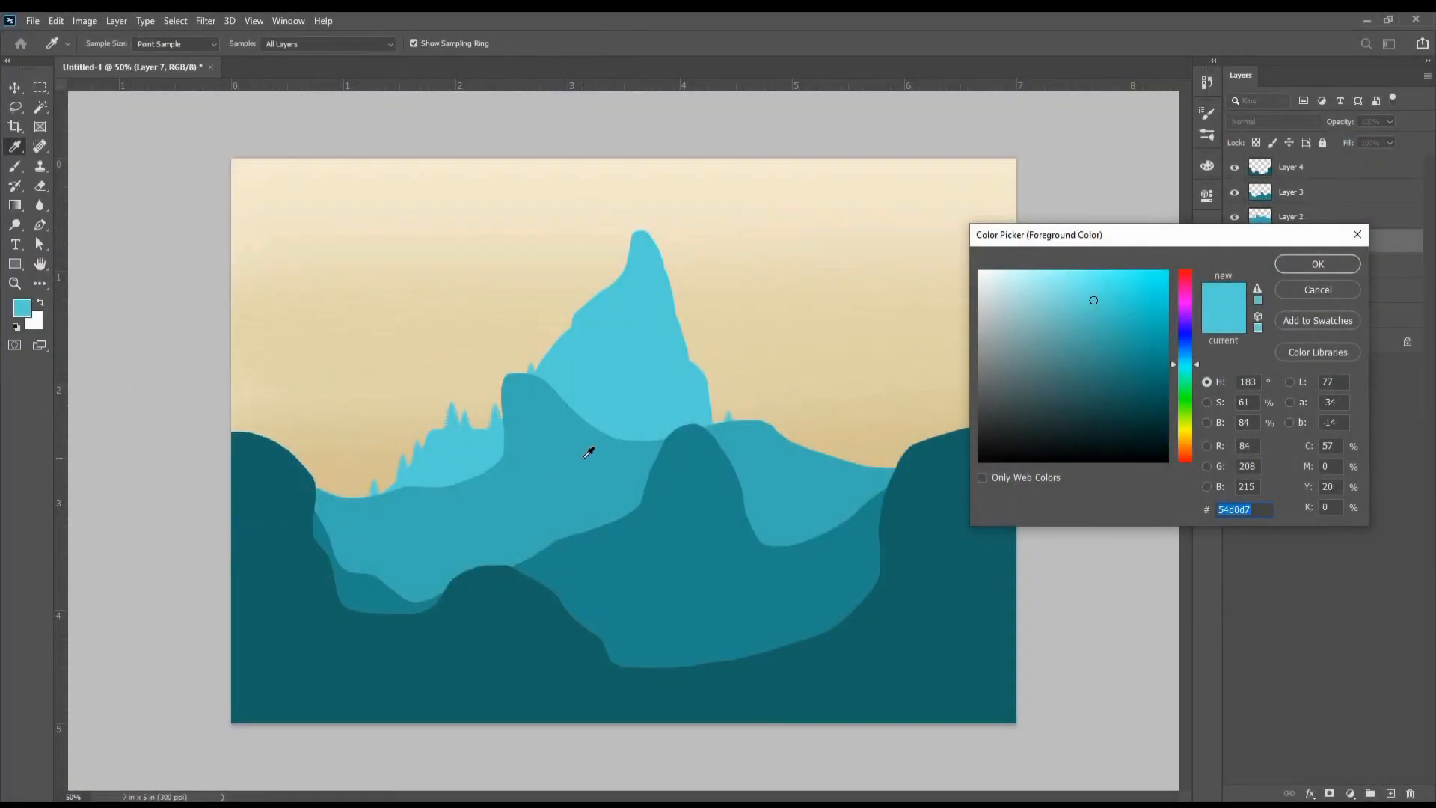
click(588, 452)
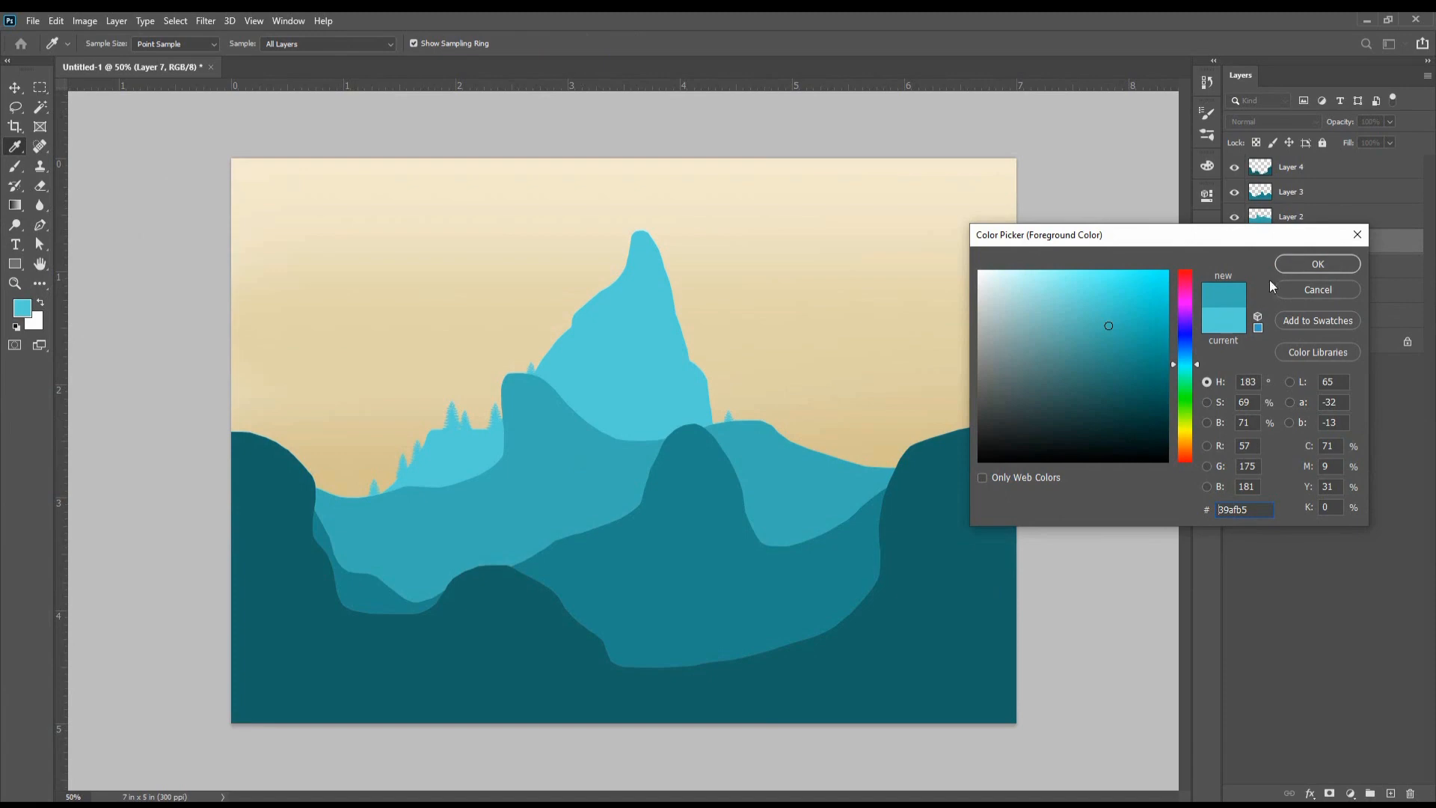
click(1300, 266)
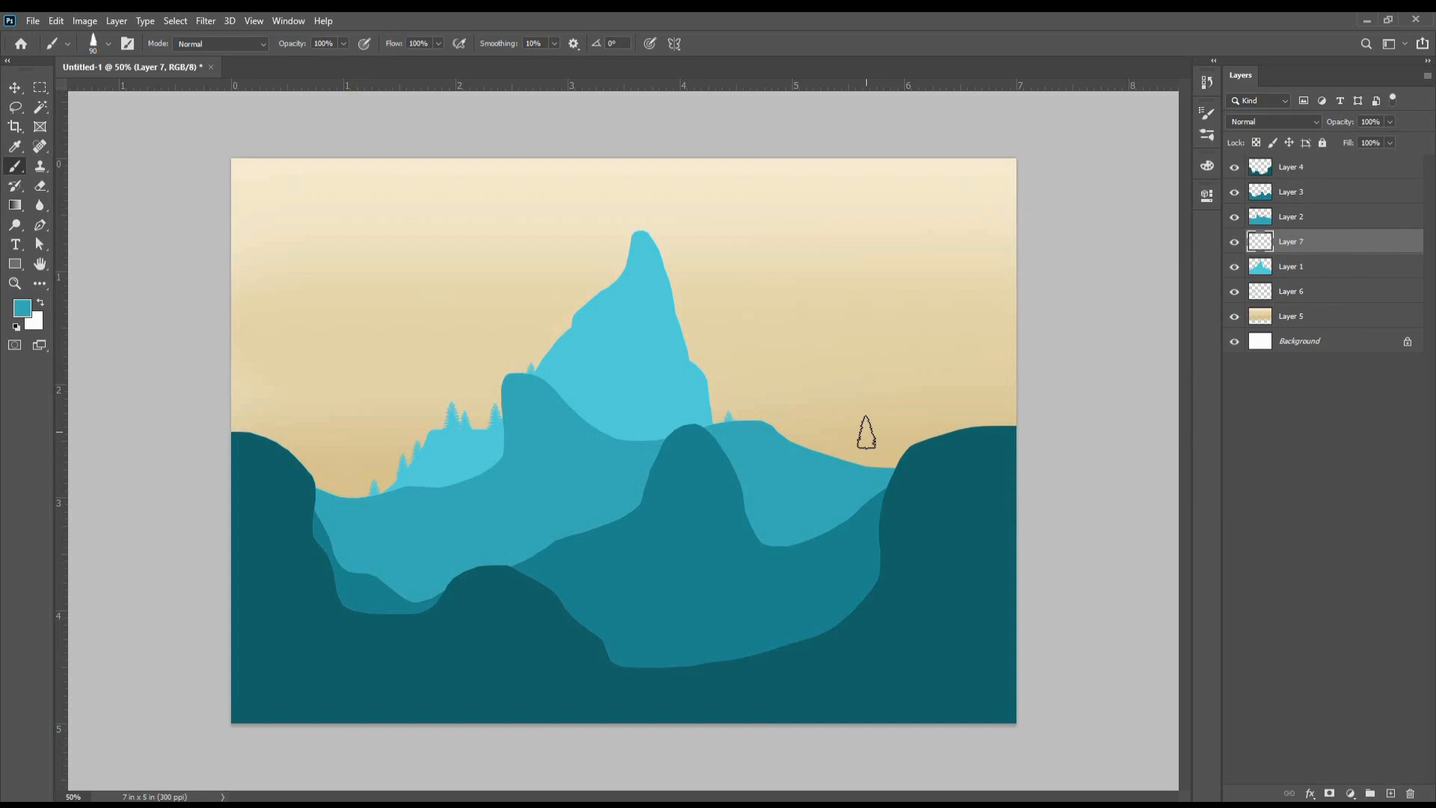
Step: Stamp teal pine trees of varied sizes, up to 100 px, along the second ridge's edge across the canvas
click(881, 451)
click(839, 439)
key(bracketleft)
click(865, 470)
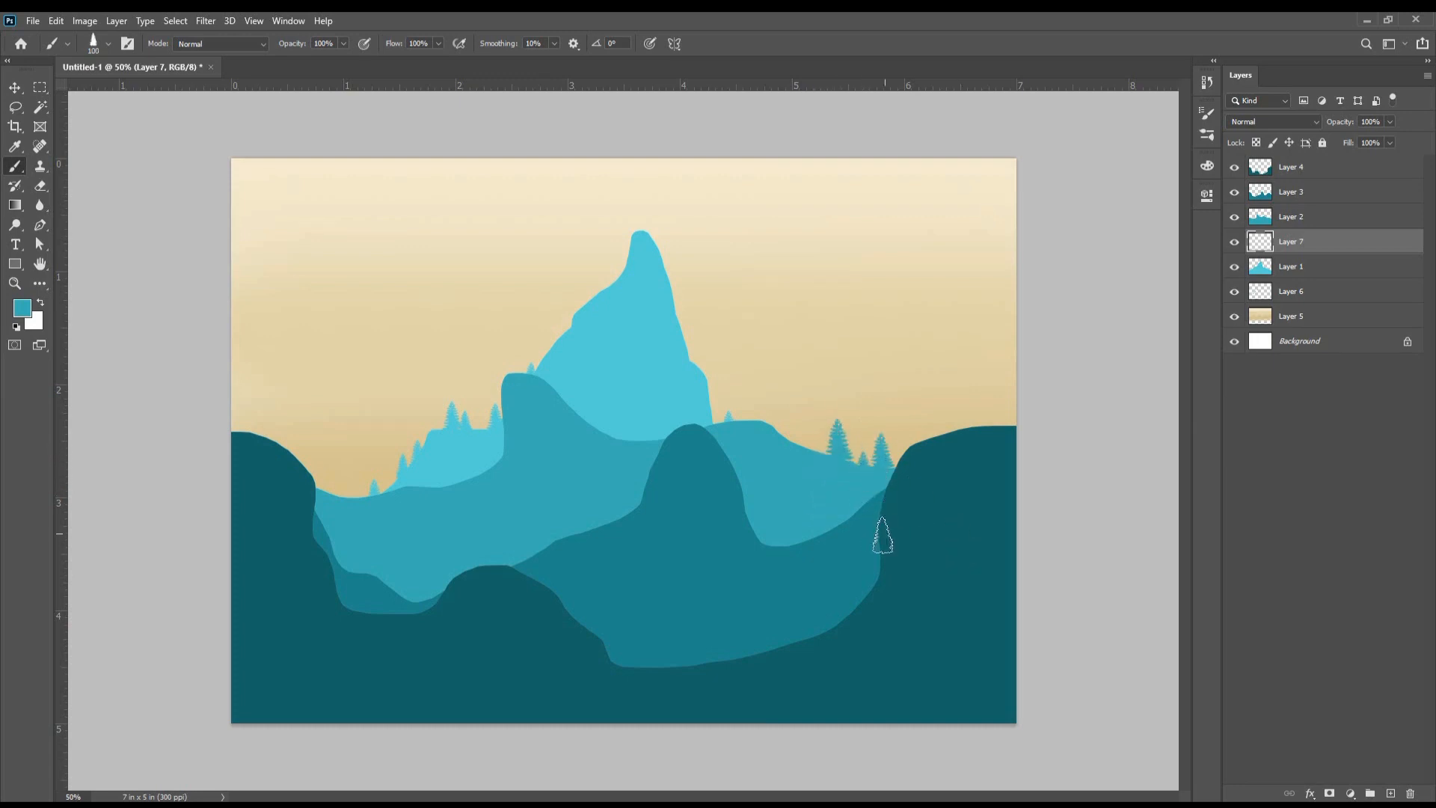
click(744, 414)
click(593, 410)
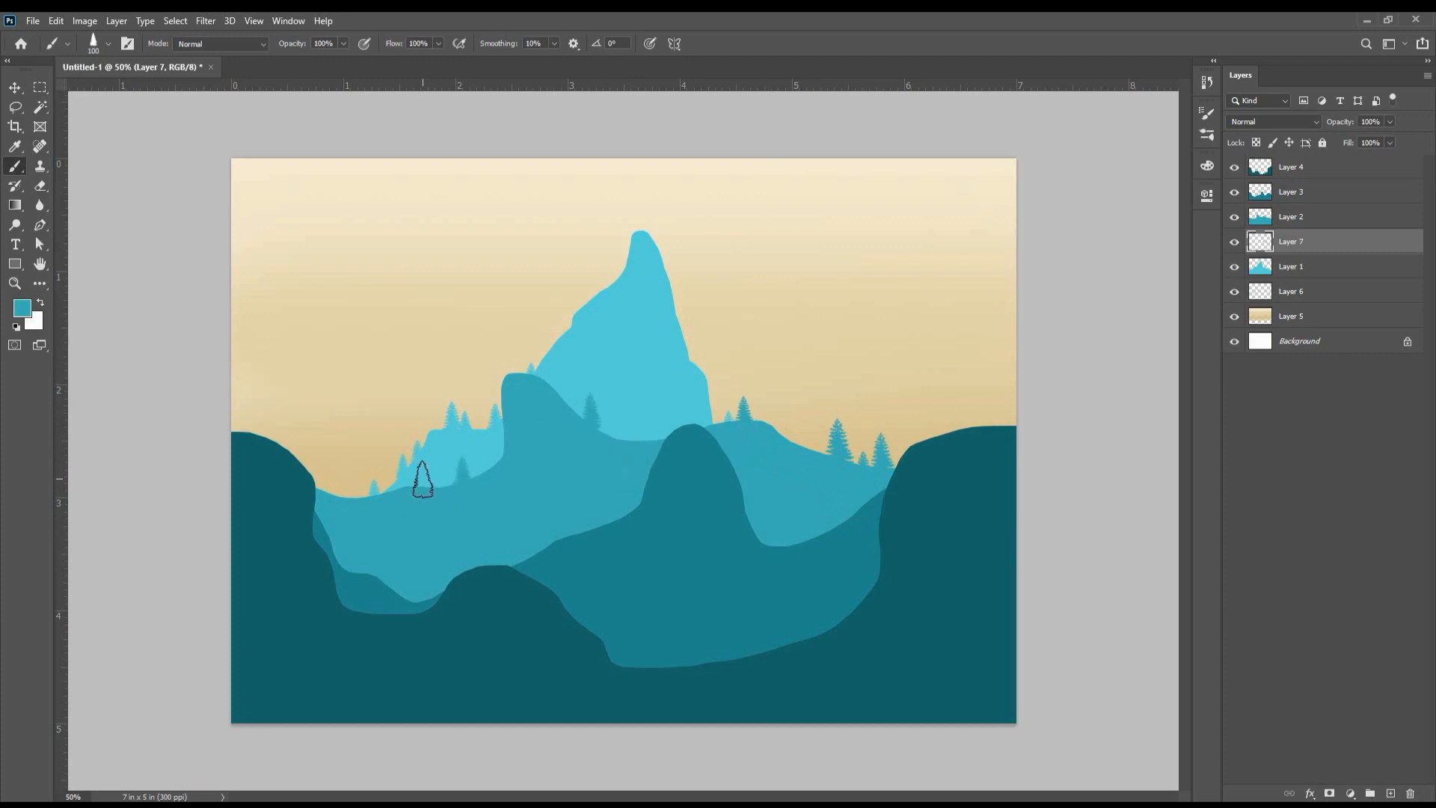
click(441, 467)
click(464, 470)
click(322, 480)
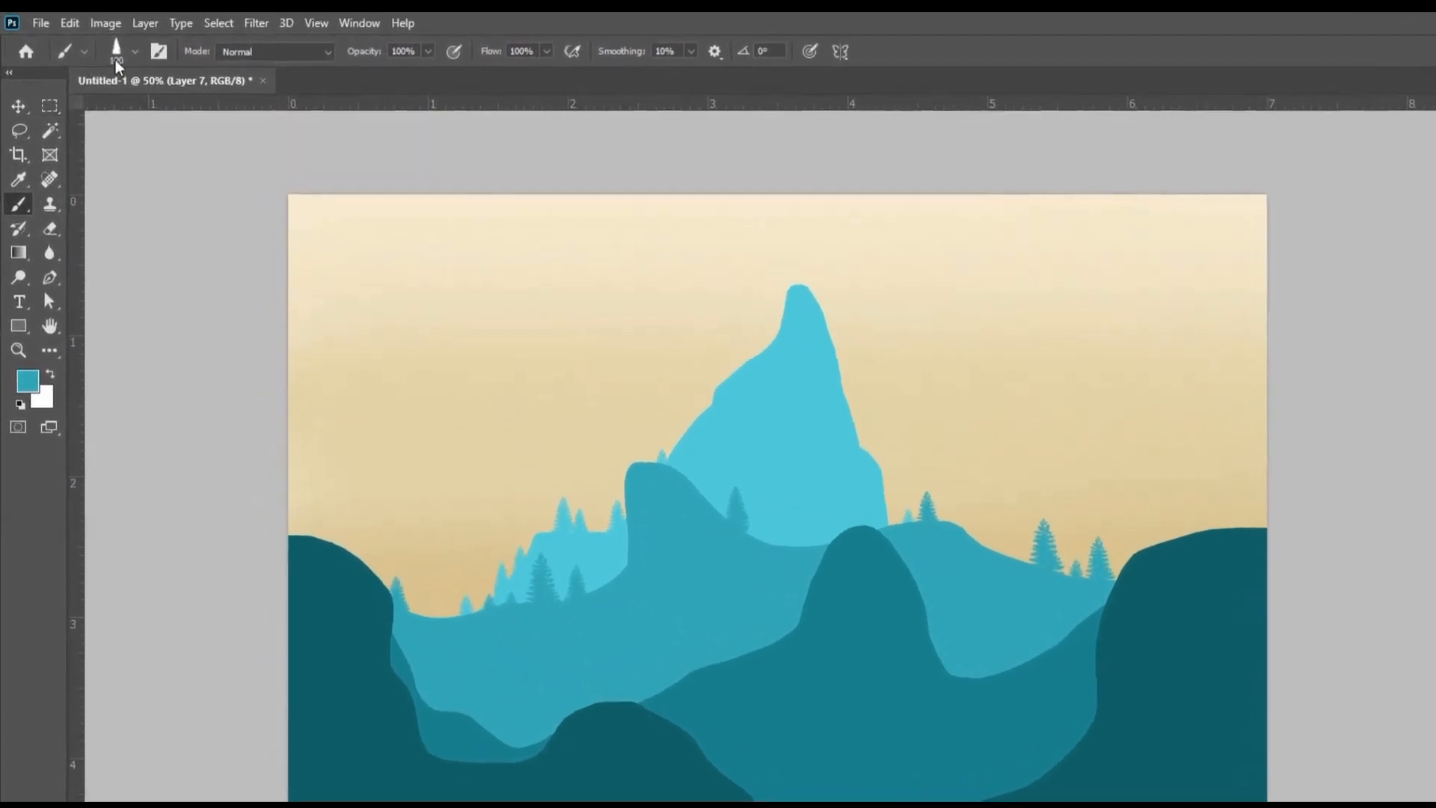
Step: Choose the barren_tree brush from the Ali_Alkendi_Trees_Mix_Brushes set
click(107, 44)
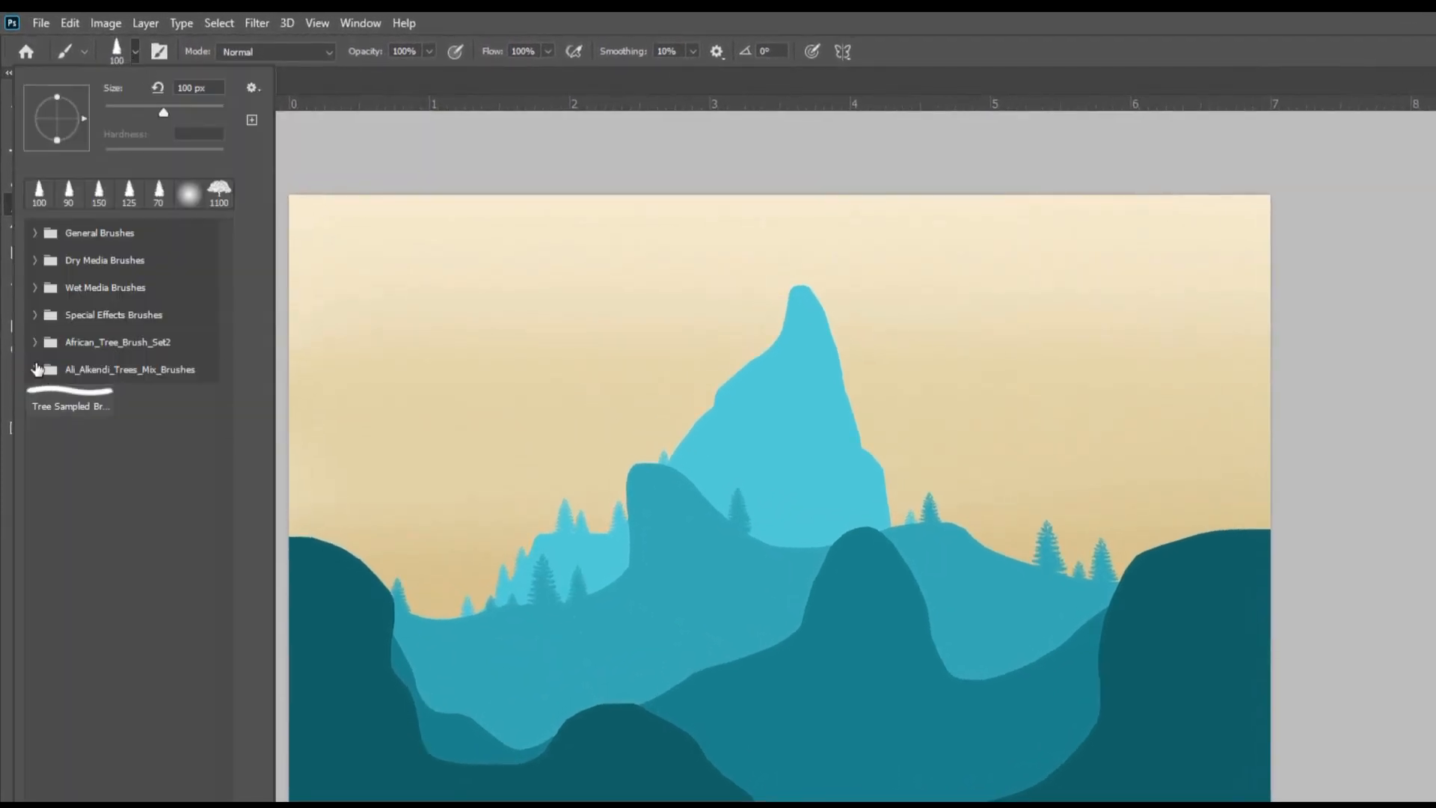
click(35, 371)
scroll(140, 554, down, 3)
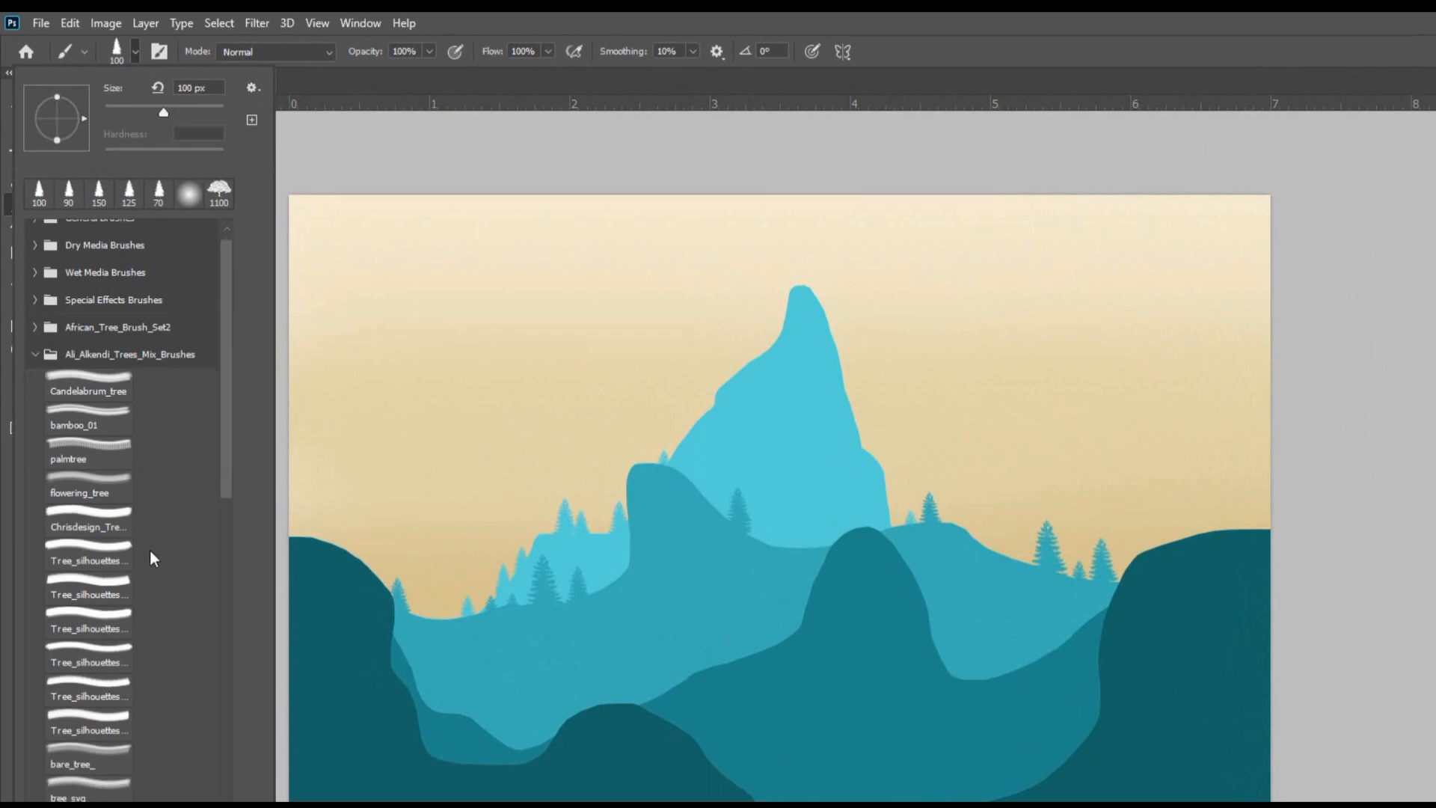
click(88, 761)
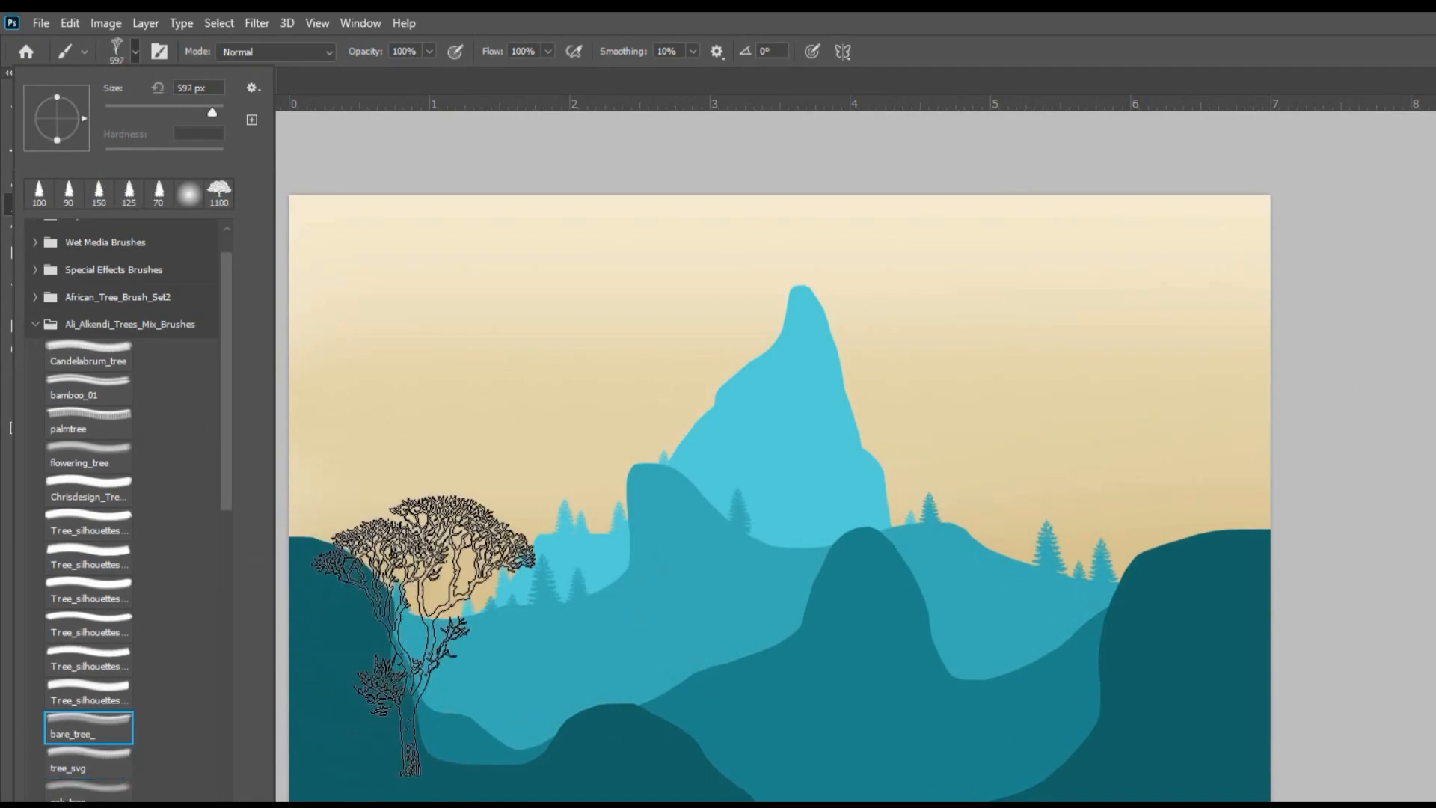
click(71, 727)
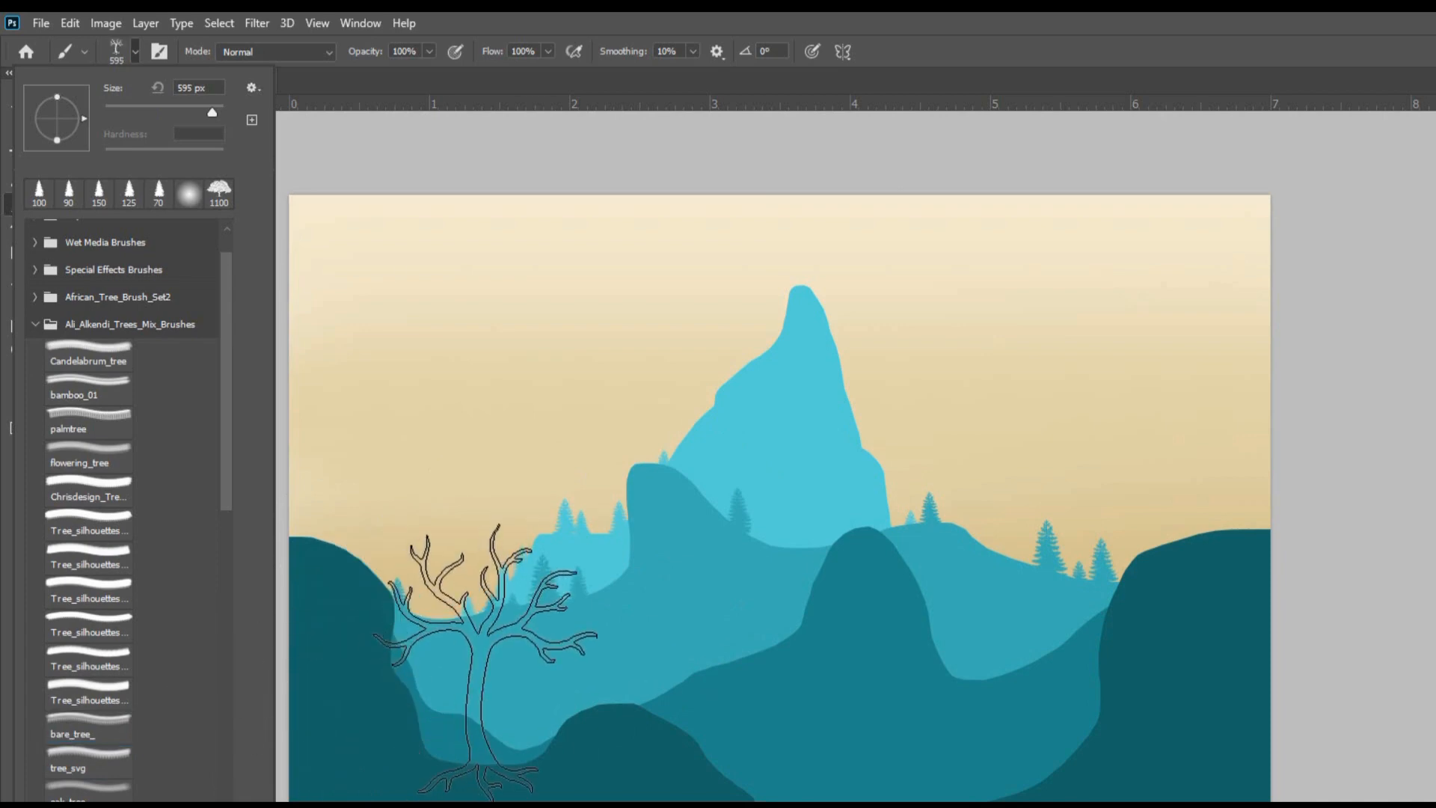
click(981, 54)
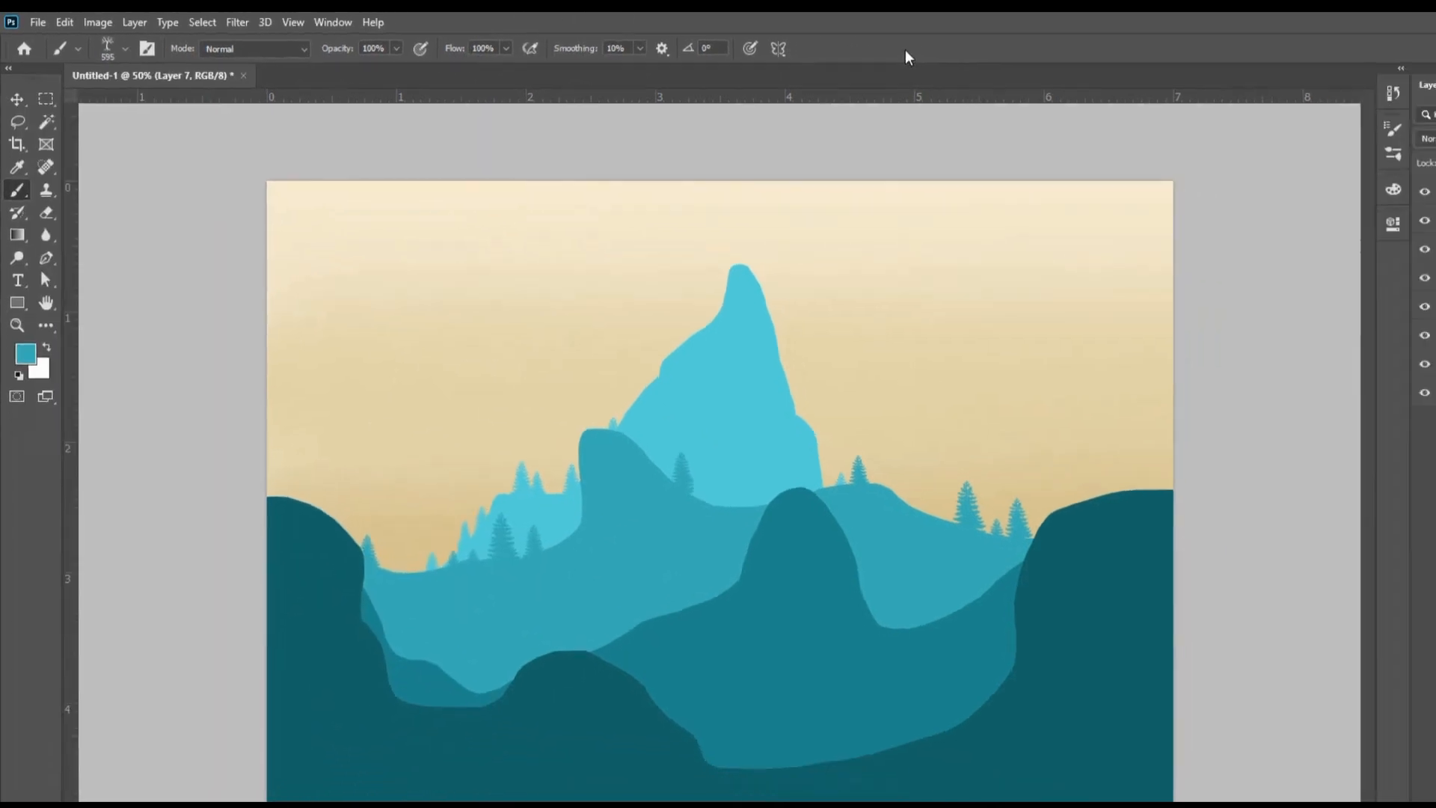
Step: Shrink the brush to about 90–100 px and stamp three bare trees in the dips along the second ridge's edge
key(bracketleft)
key(bracketleft)
key(bracketleft)
key(bracketleft)
key(bracketleft)
key(bracketleft)
key(bracketleft)
key(bracketleft)
key(bracketleft)
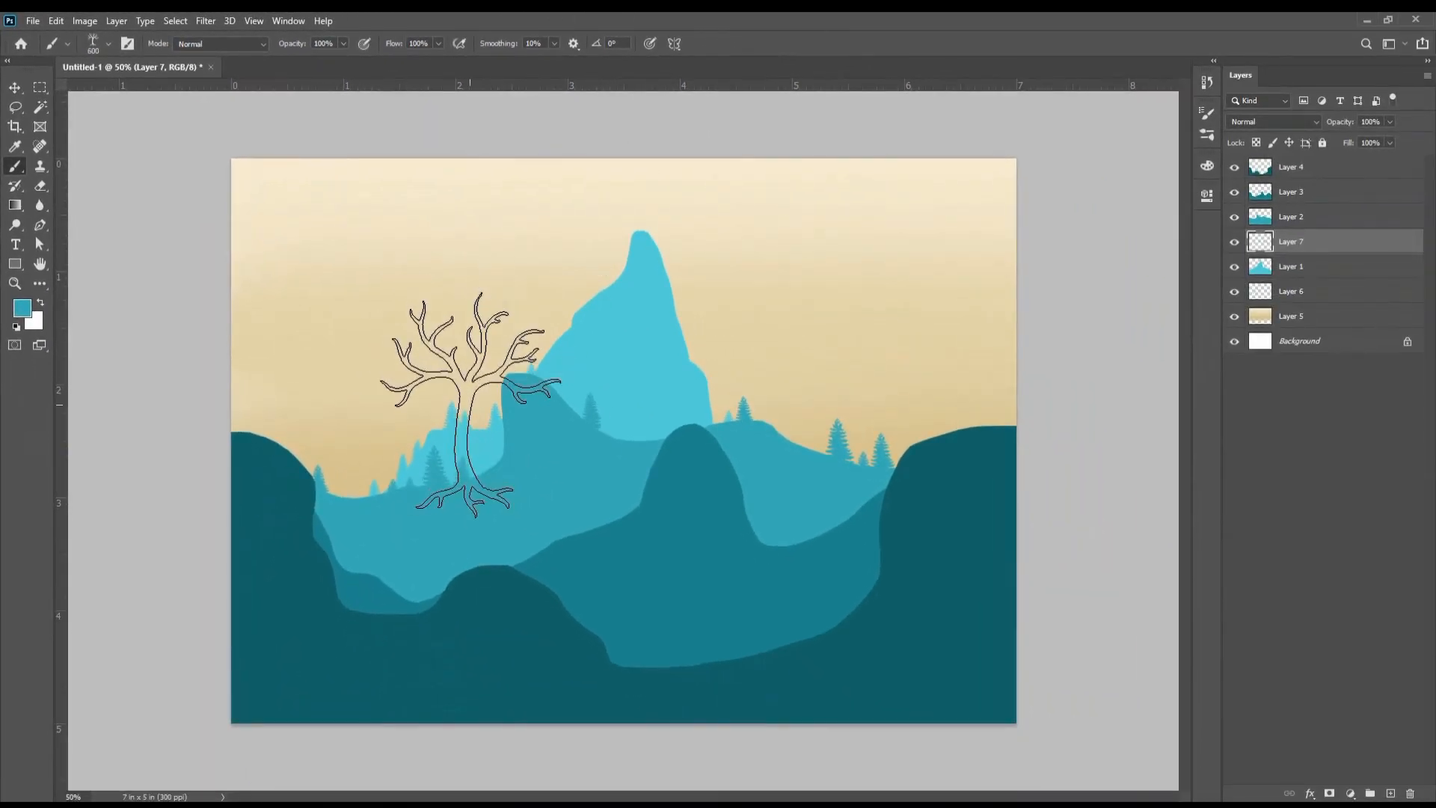
click(345, 487)
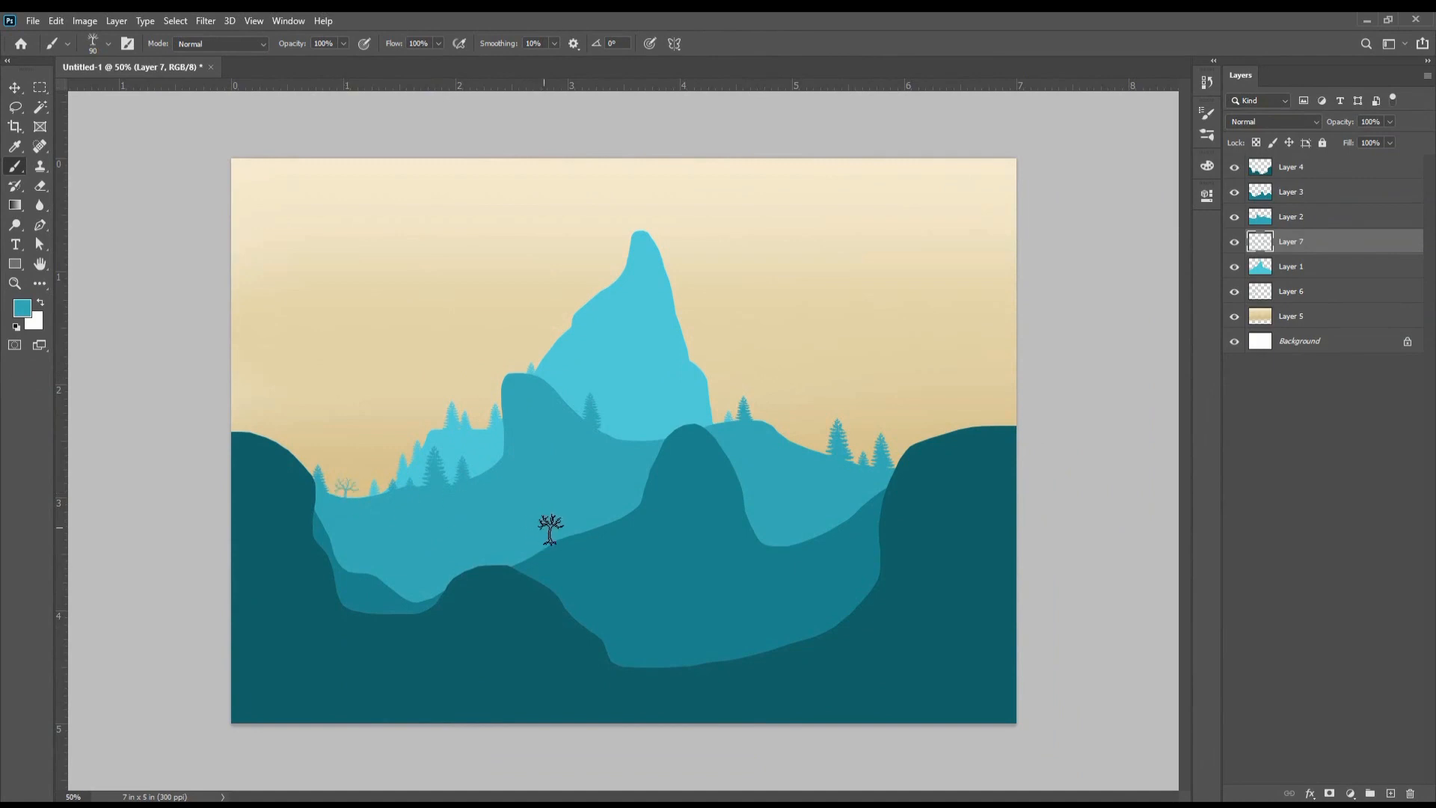
click(635, 434)
click(794, 435)
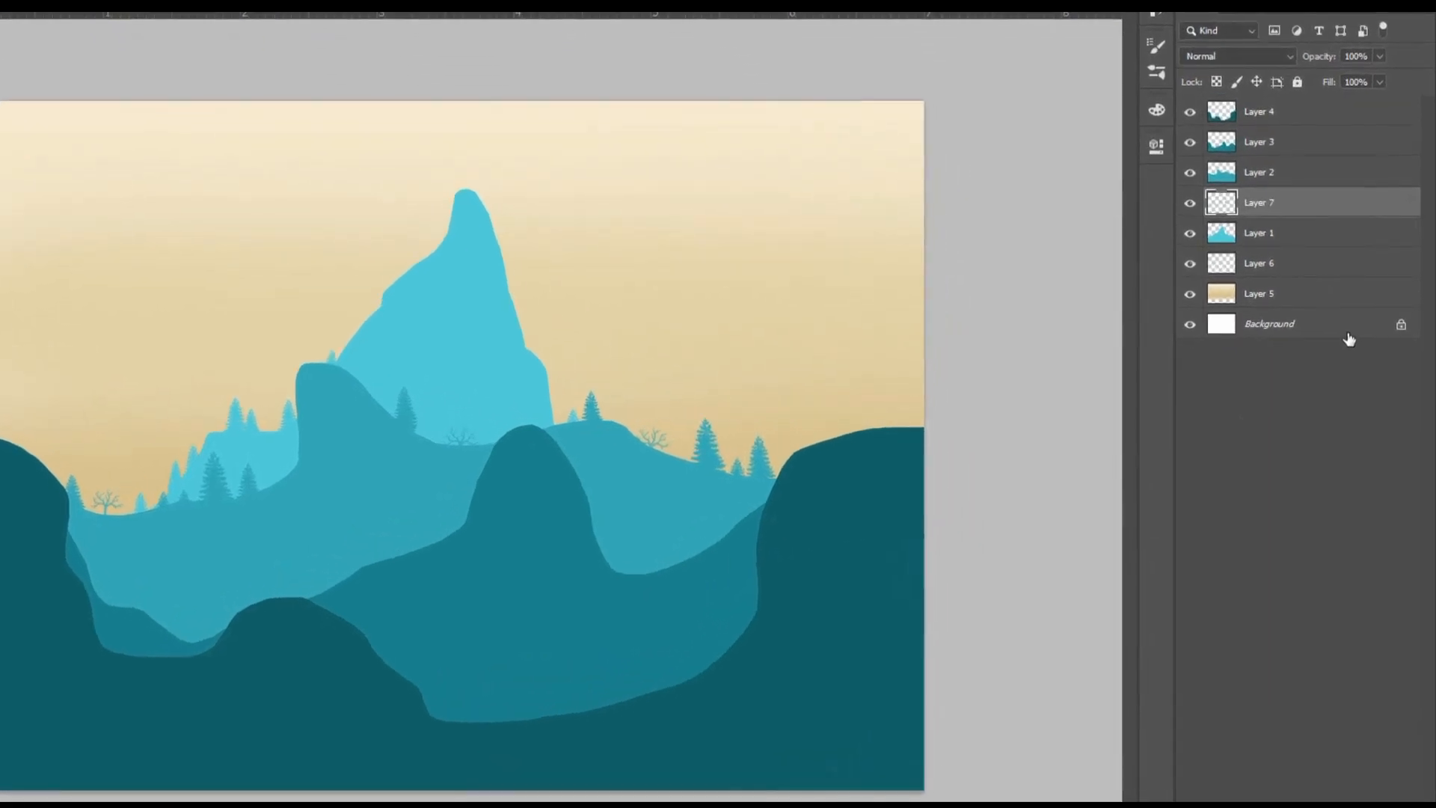
Step: Add a new layer directly above Layer 2 and toggle Layer 3's visibility to identify the third ridge
click(1314, 179)
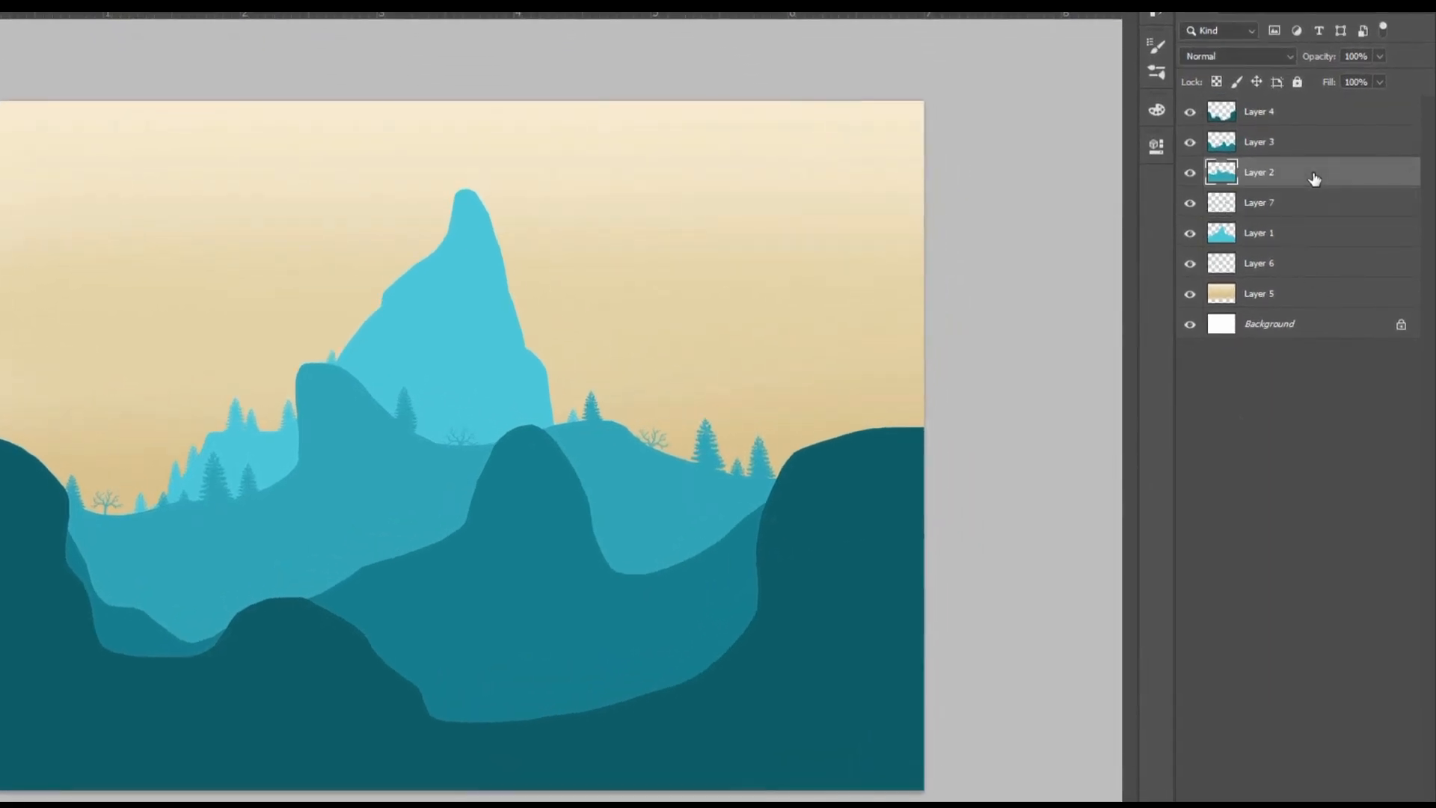
click(1198, 172)
click(1198, 172)
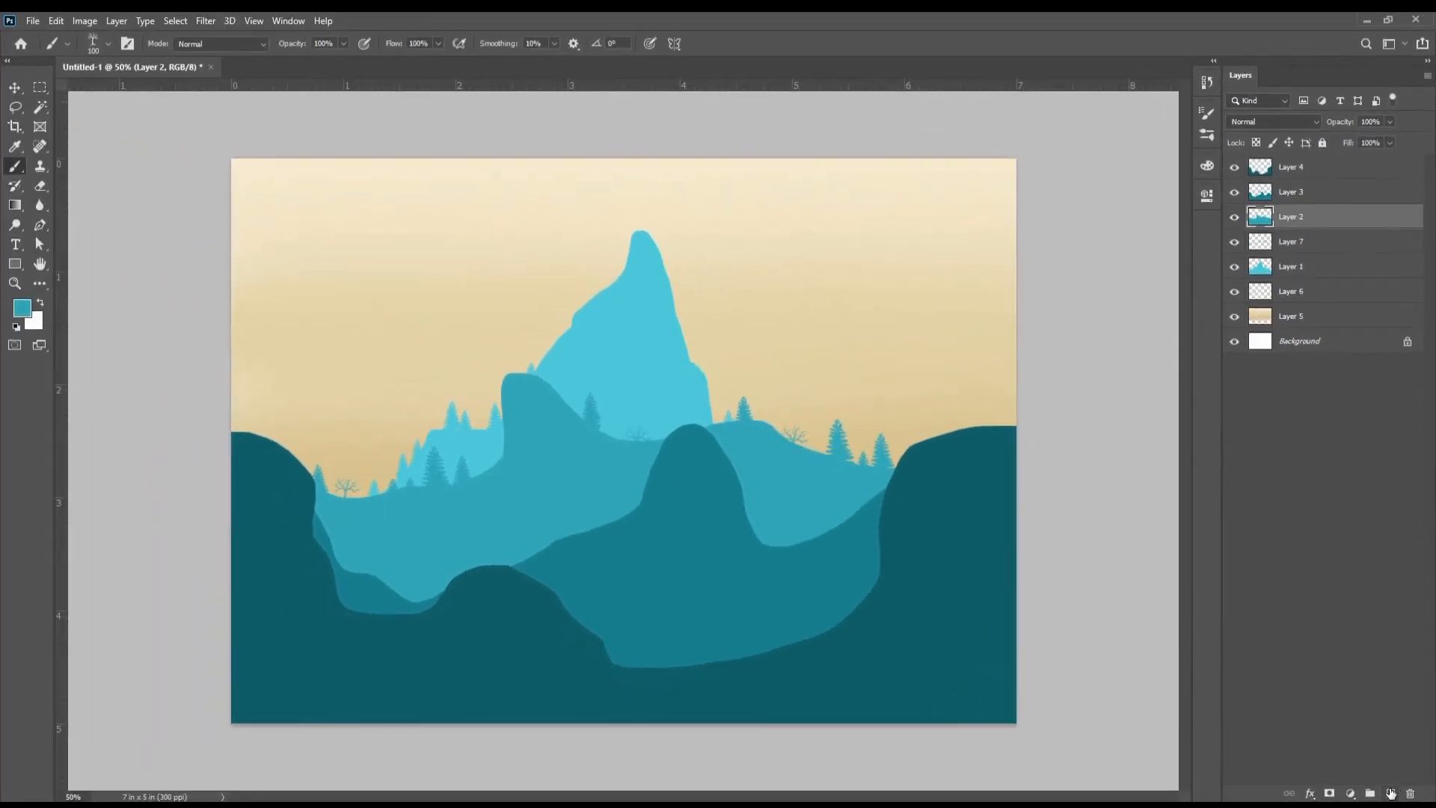
click(1390, 793)
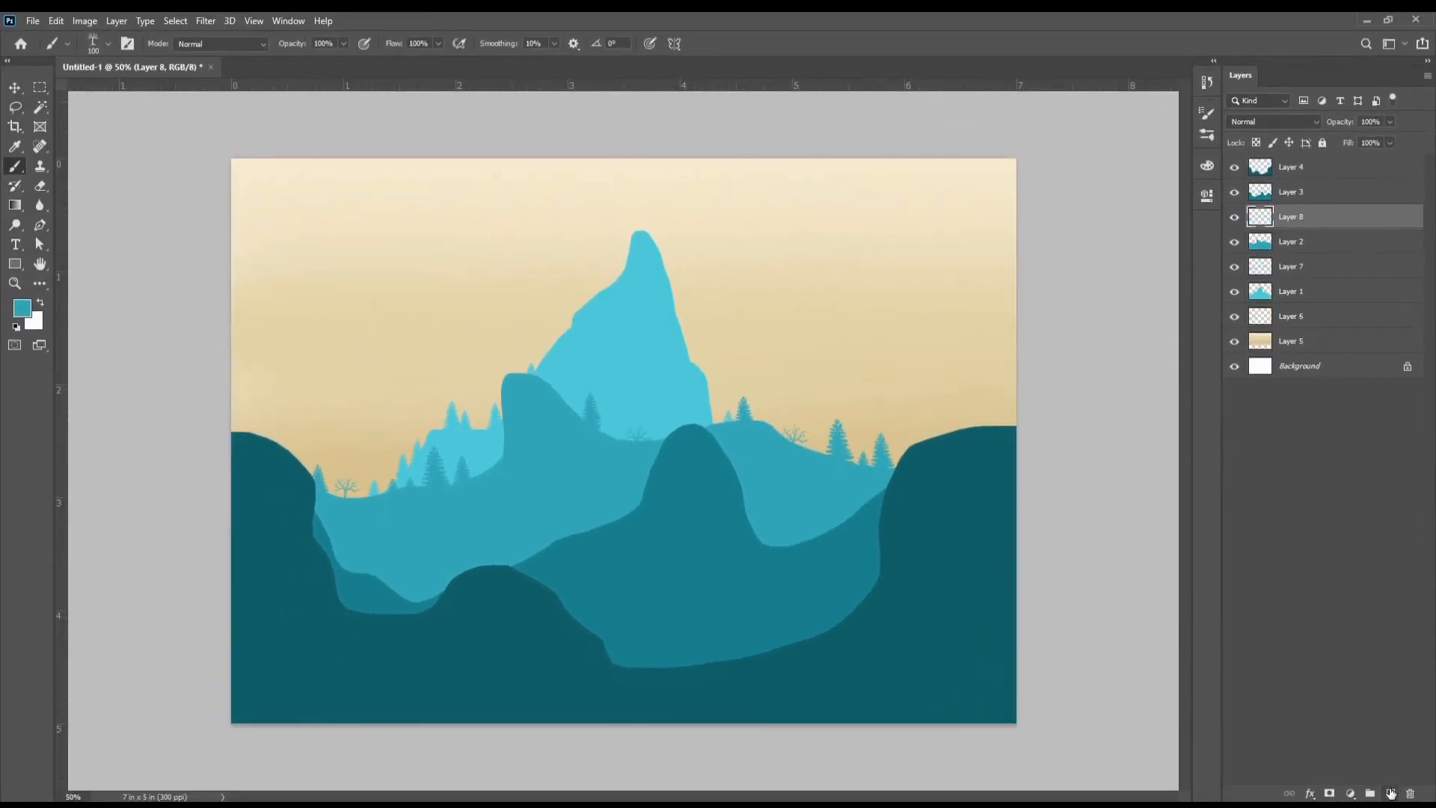
click(1236, 192)
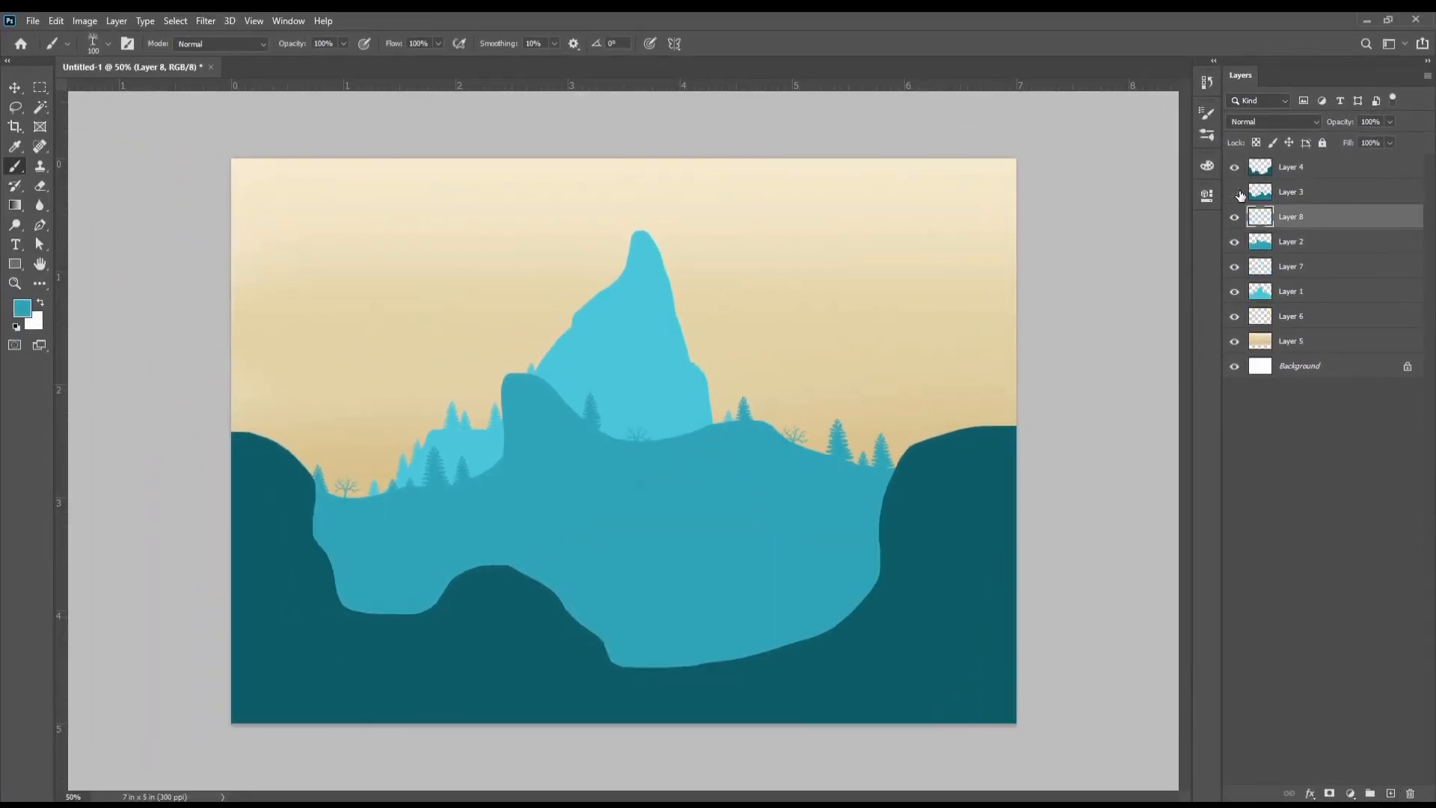
click(1236, 192)
click(1236, 192)
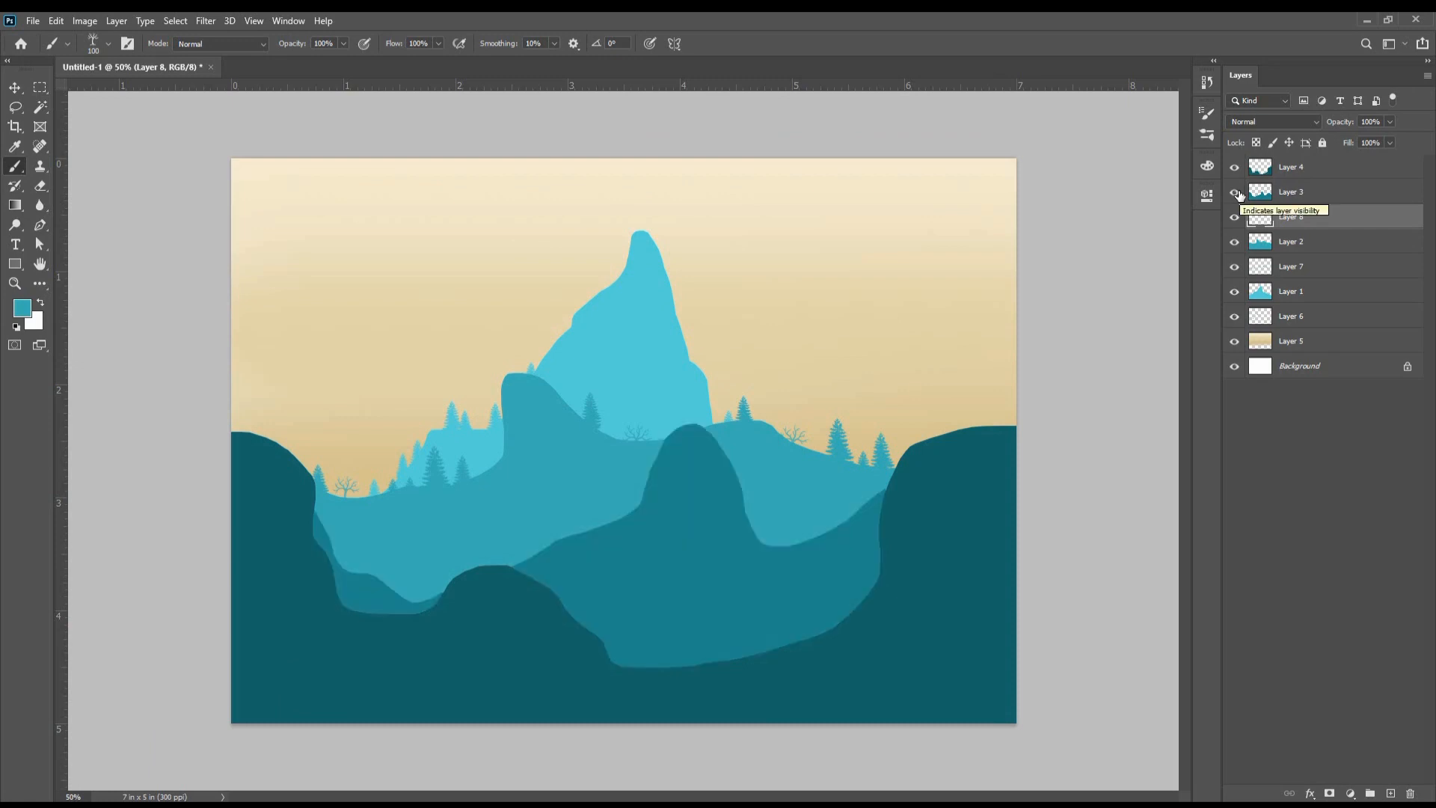
Step: Select Layer 3 and set the foreground color to the third ridge's teal 20878d by sampling it from the canvas
click(1326, 196)
click(27, 308)
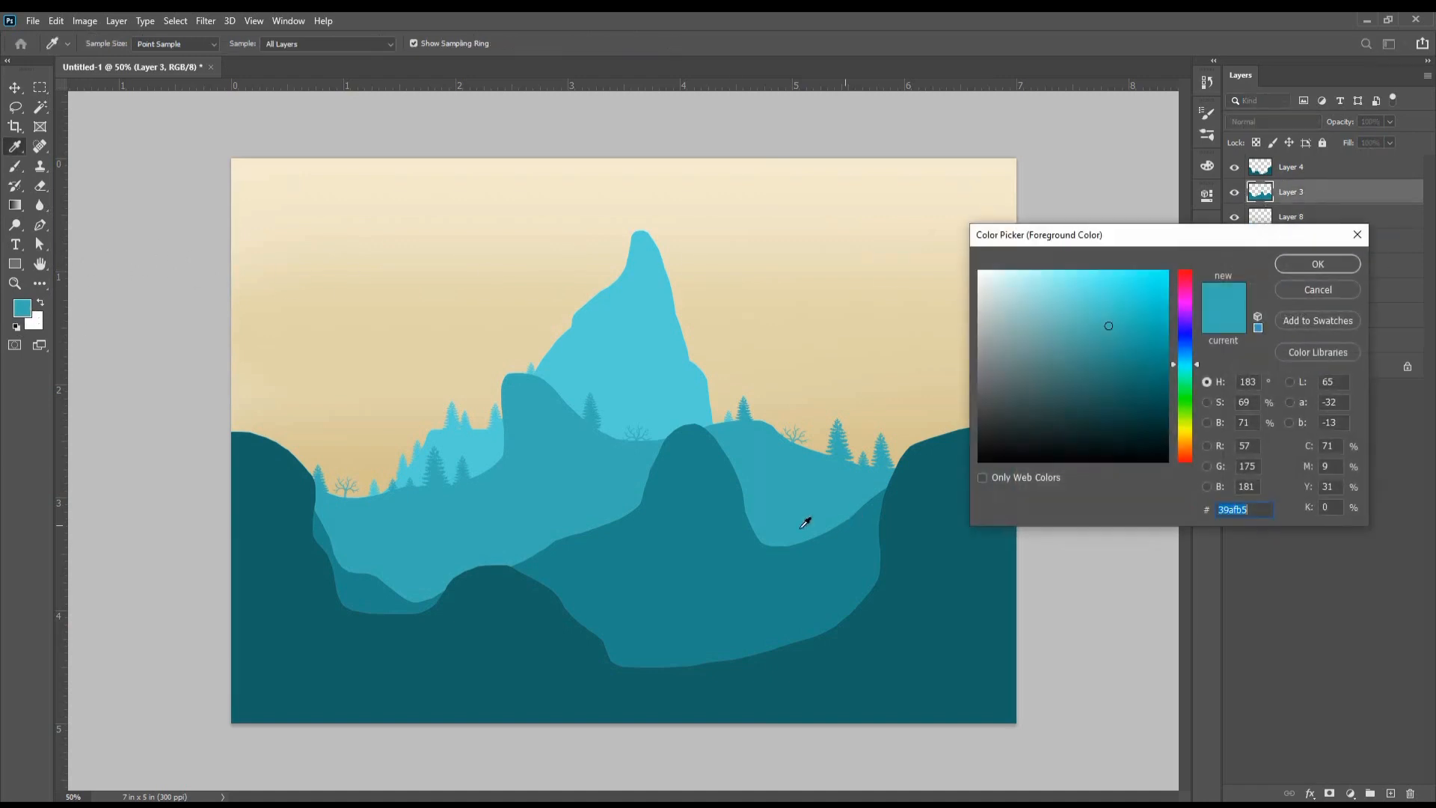
click(681, 523)
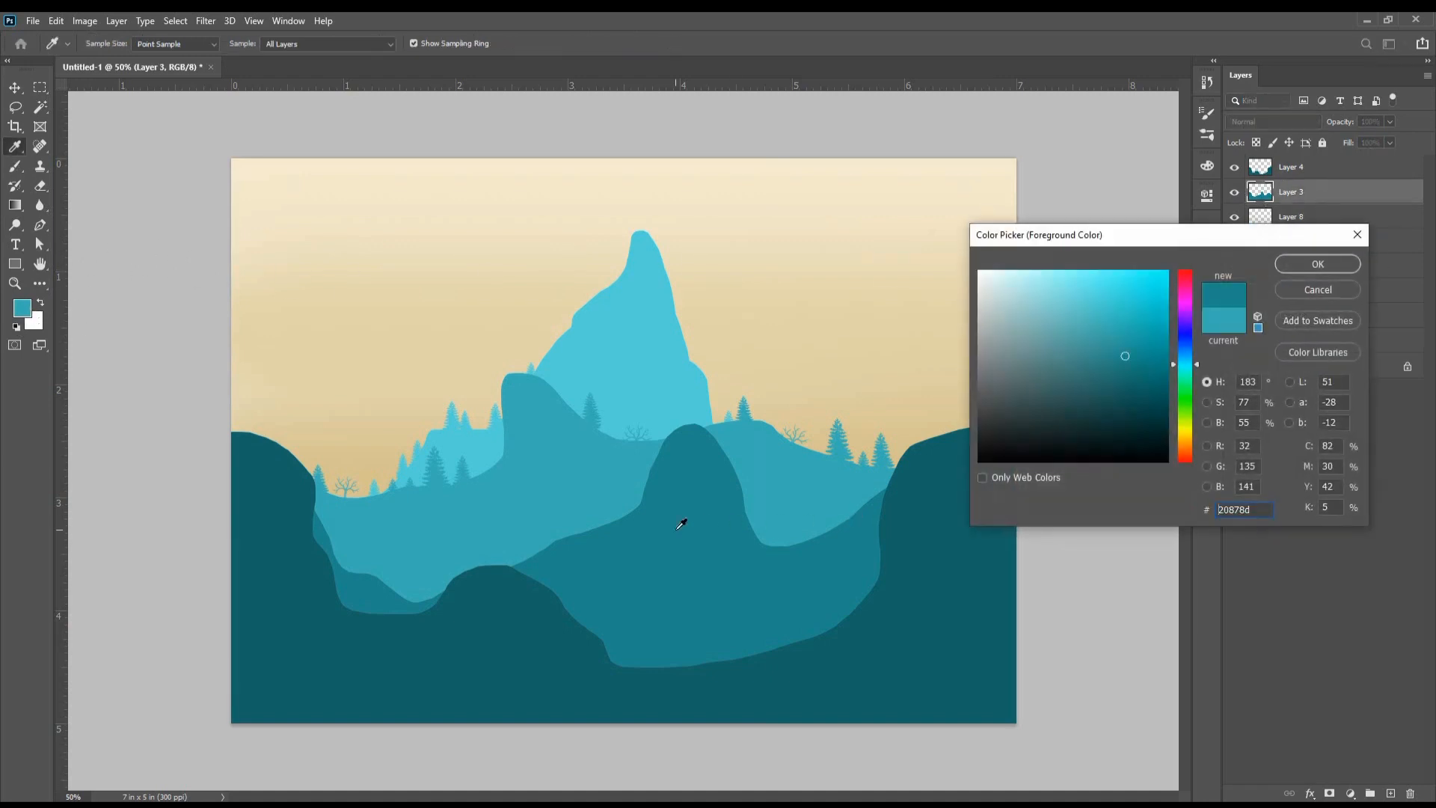
click(1318, 264)
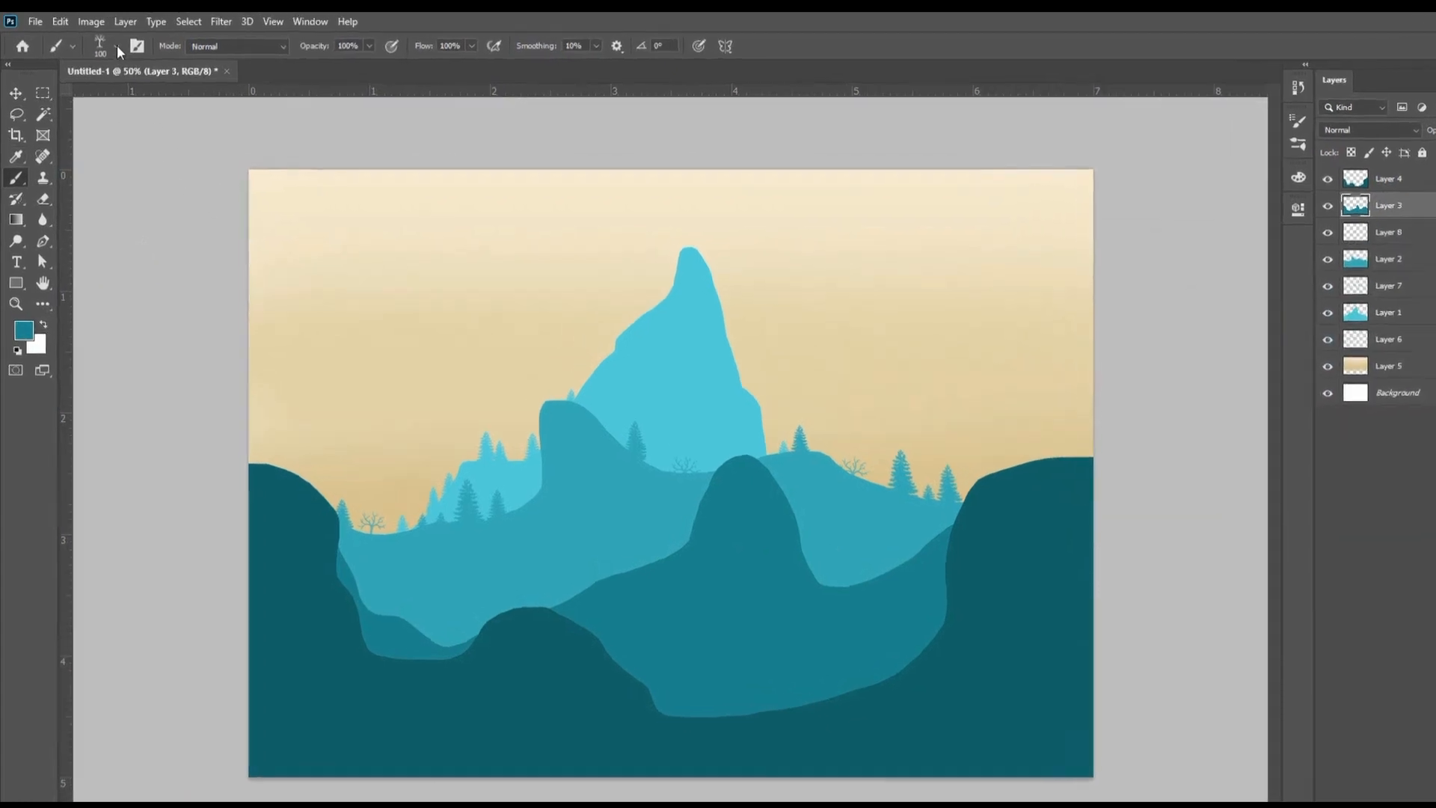
Step: Choose the layered pine Tree_silhouettes brush and reduce its size to 250 px
click(108, 45)
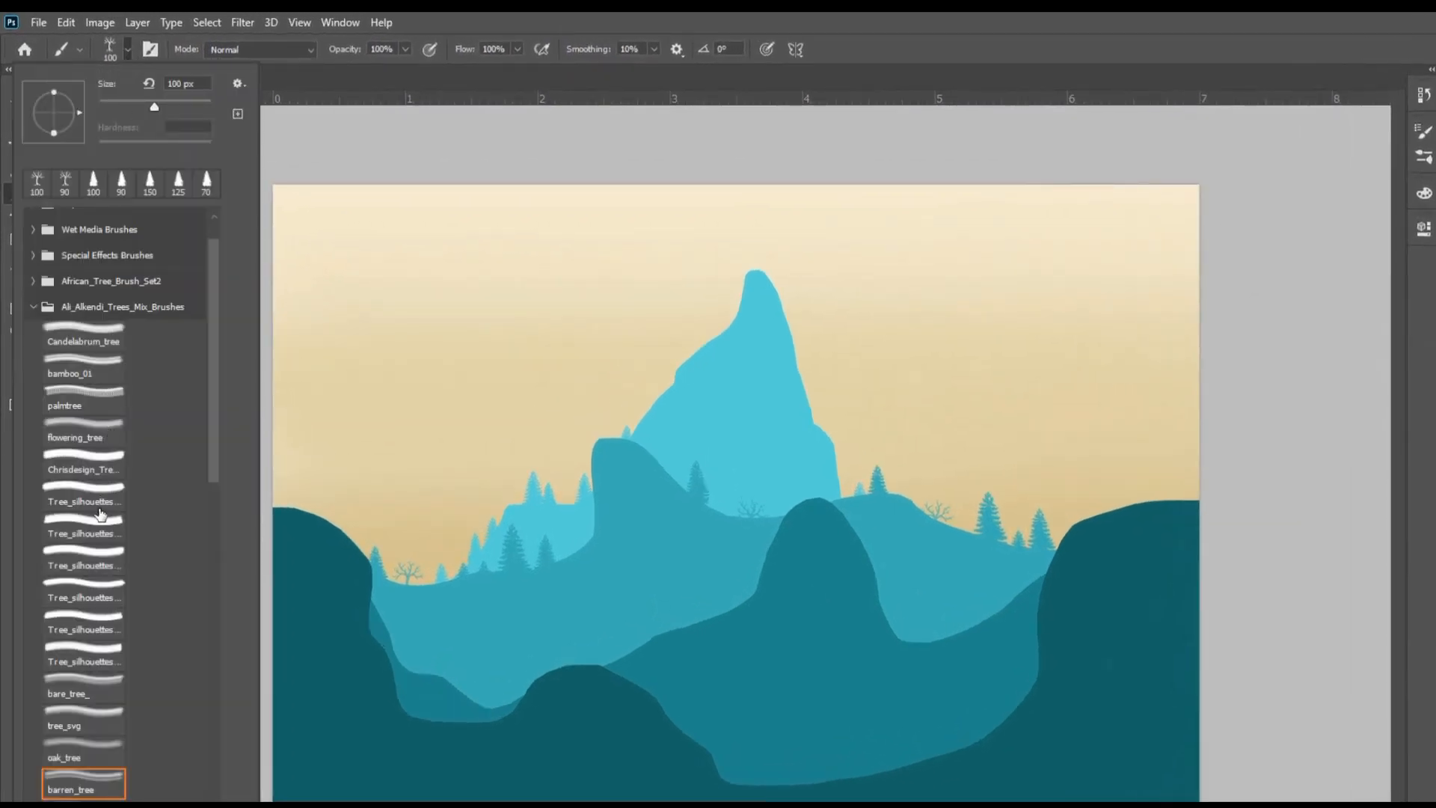
click(88, 535)
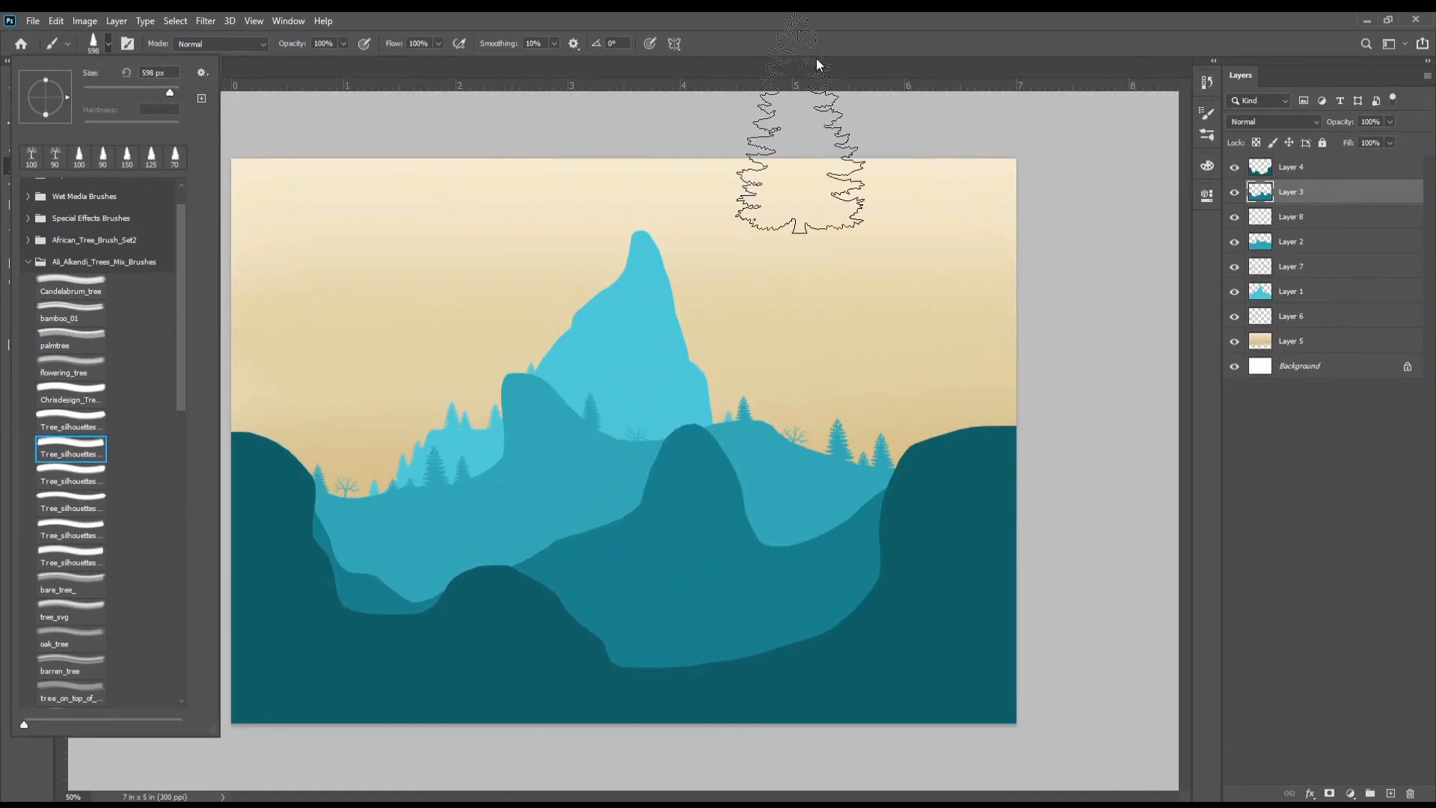
click(819, 49)
key(bracketleft)
key(bracketleft)
key(bracketleft)
key(bracketleft)
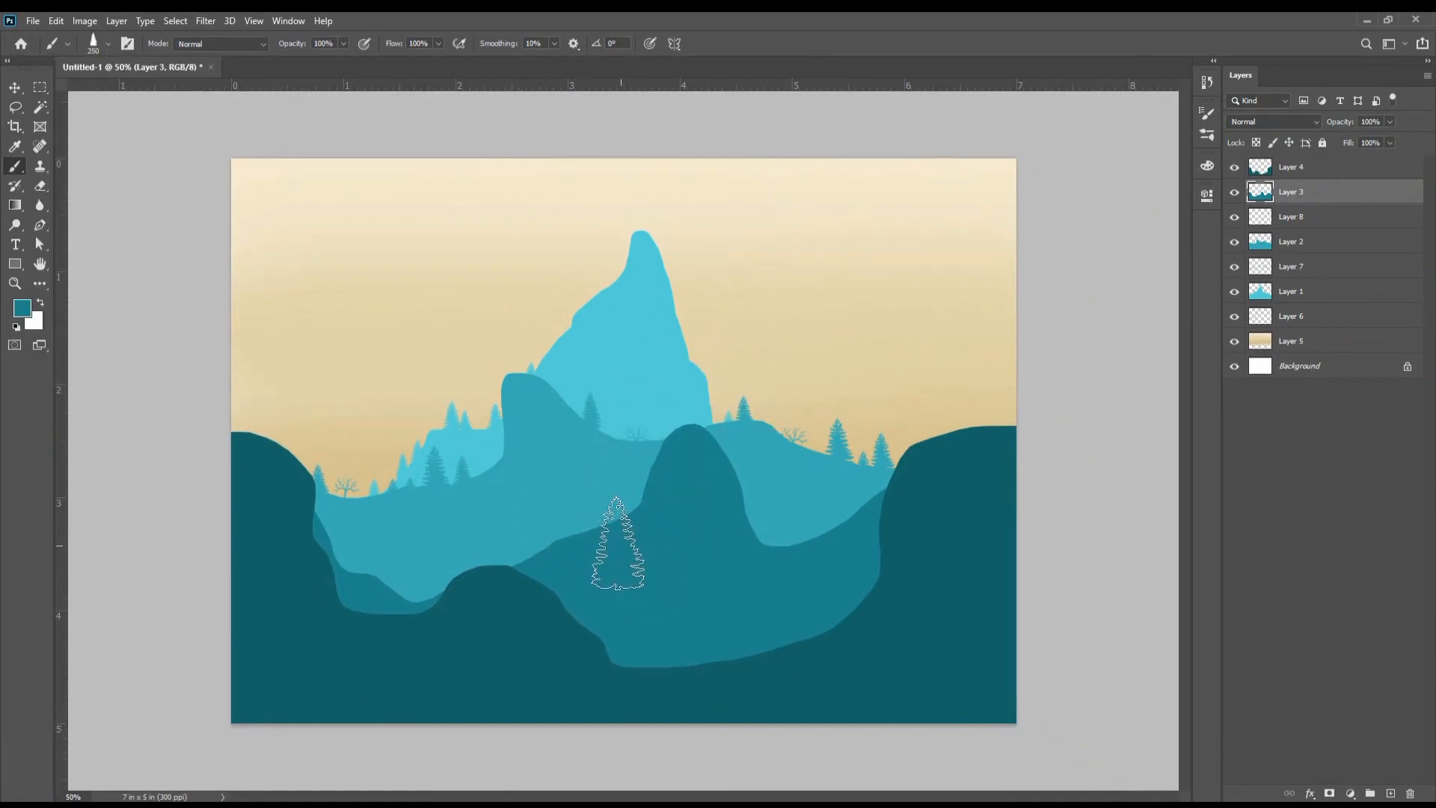
Step: Stamp dark teal pines of varied sizes, from 250 down to 150 px, along the third ridge's edge on Layer 3
click(586, 501)
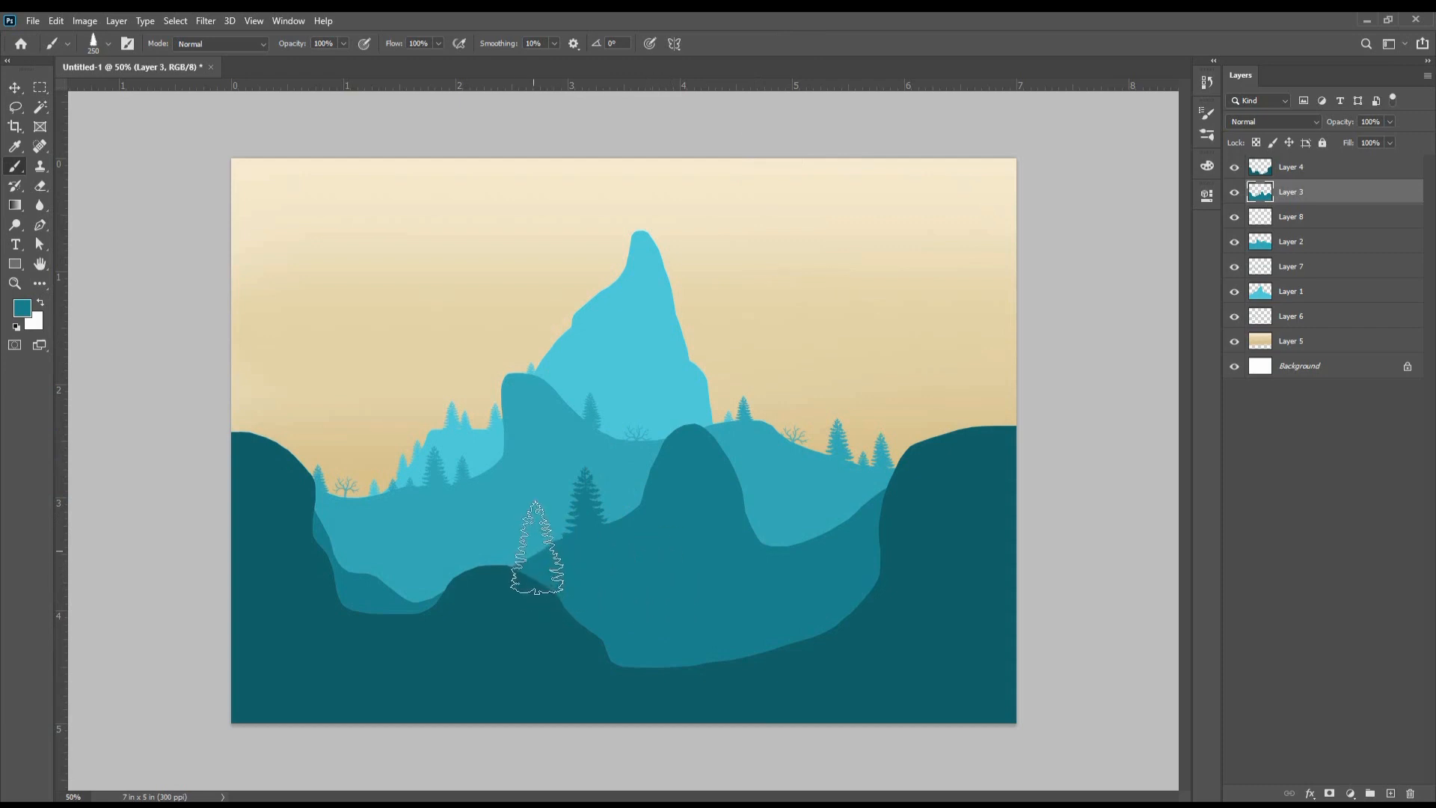
click(537, 542)
key(bracketleft)
key(bracketleft)
click(620, 528)
click(364, 551)
click(820, 505)
click(757, 519)
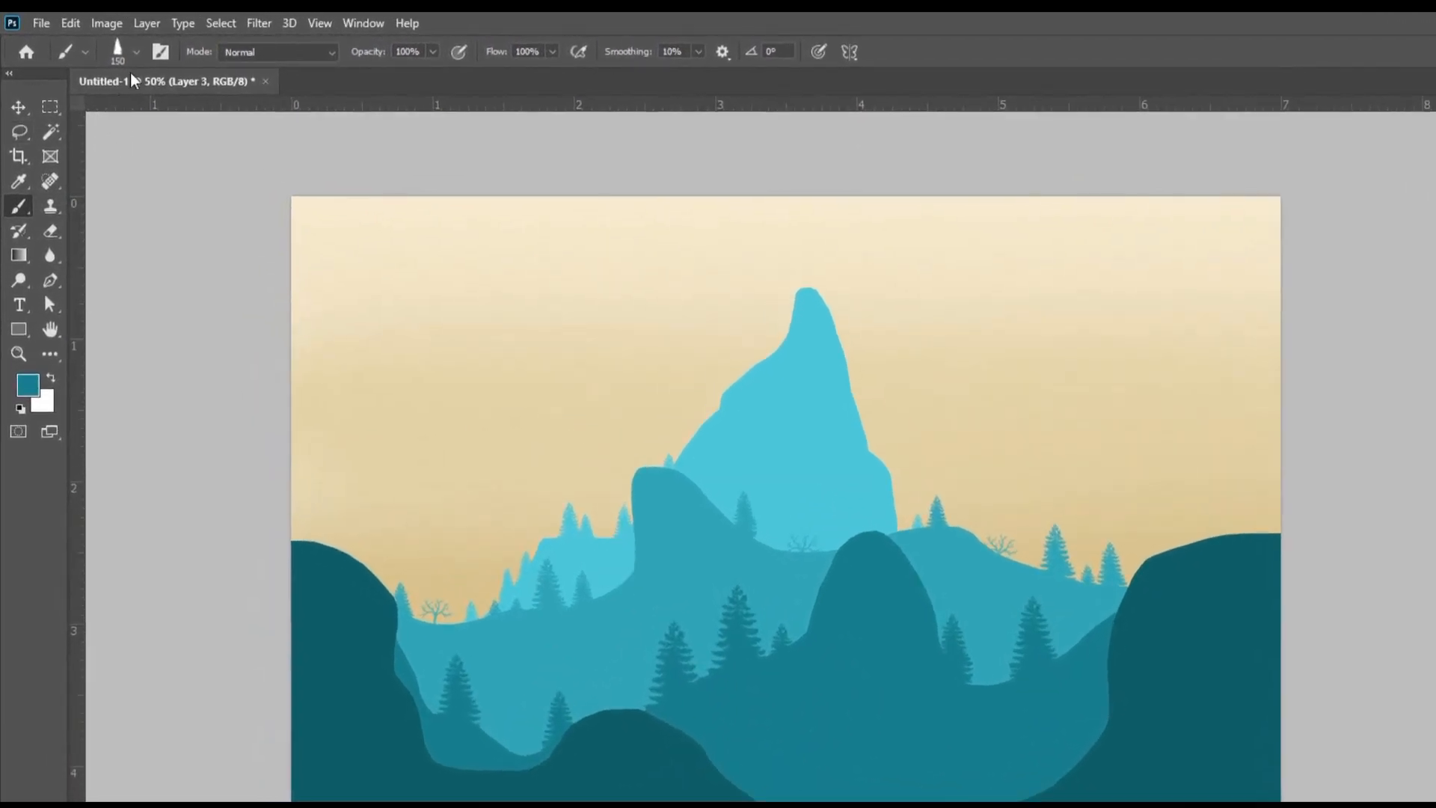
Step: Choose the palmtree brush from the tree set and reduce its size to about 150 px
click(109, 44)
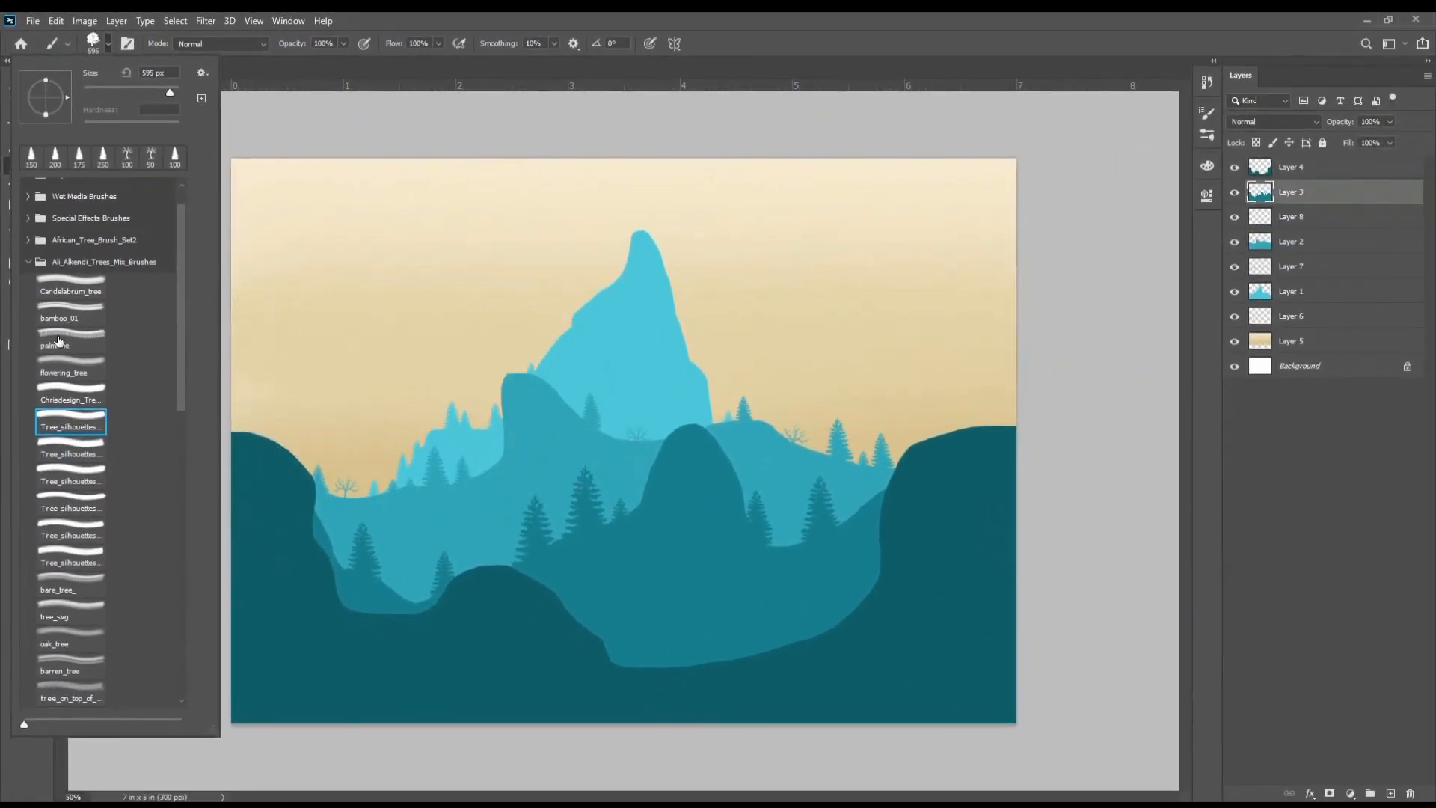
click(83, 463)
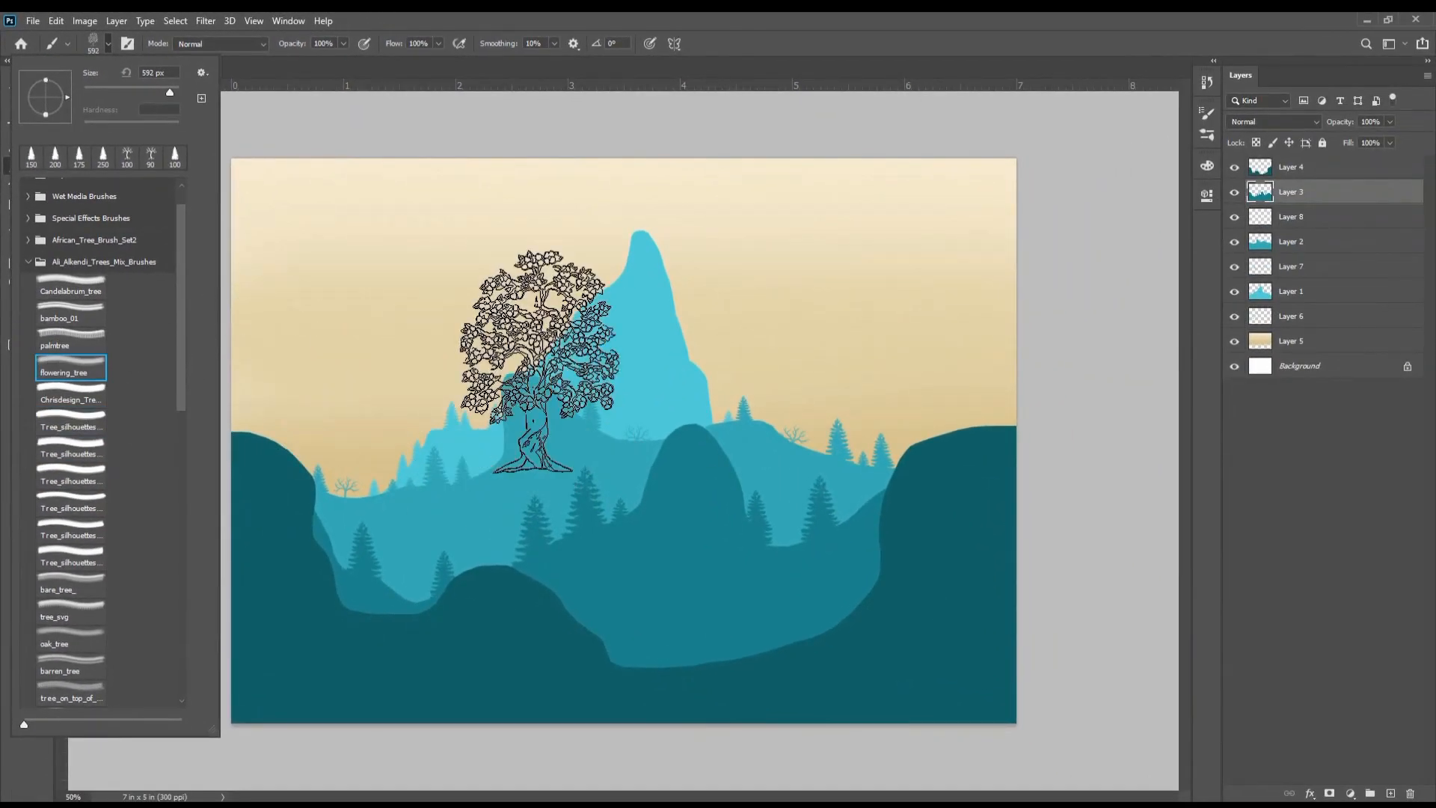
click(72, 341)
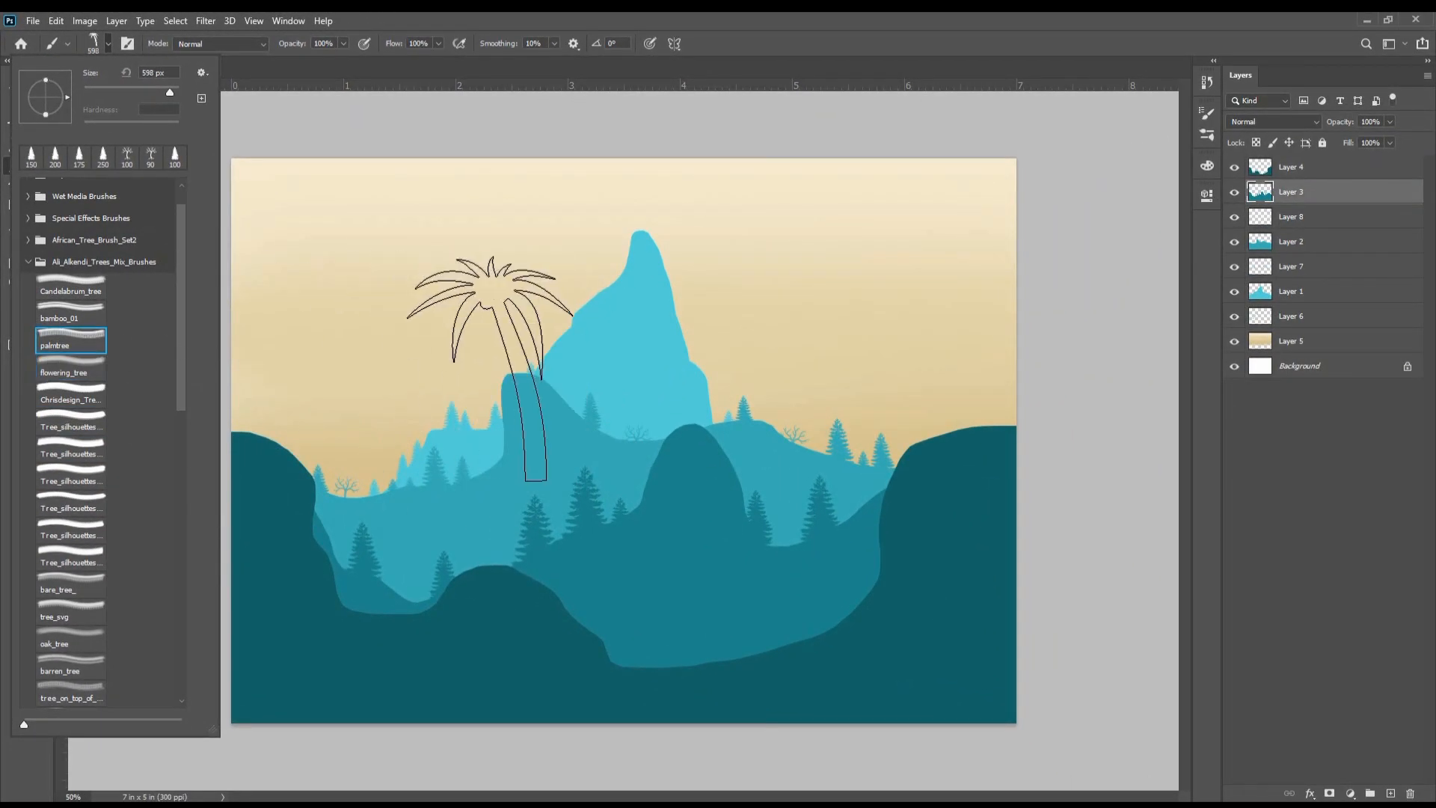
key(Escape)
key(bracketleft)
key(bracketleft)
key(bracketleft)
key(bracketleft)
key(bracketleft)
key(bracketleft)
key(bracketleft)
key(bracketleft)
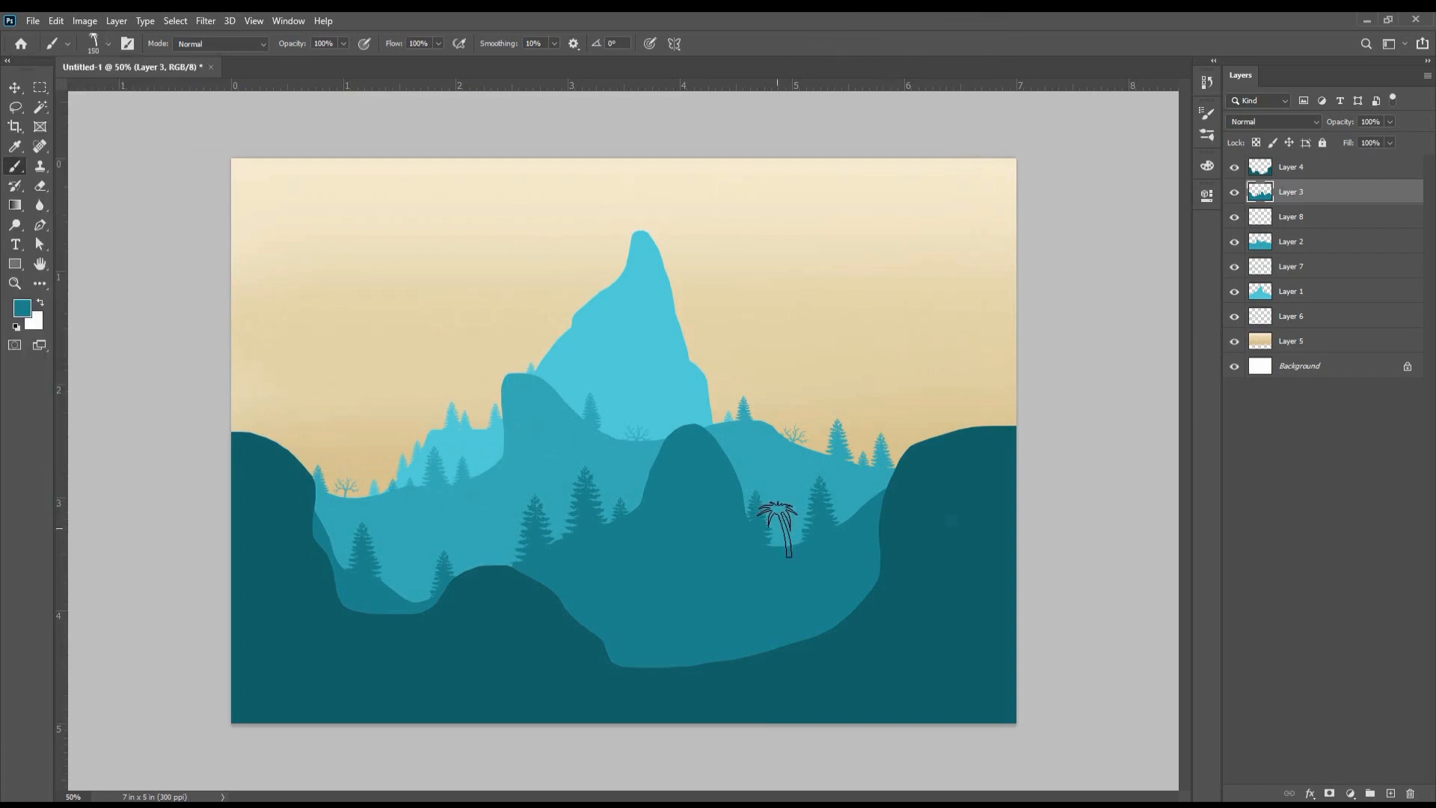
Step: Stamp a palm between the two valley pines, undo it, and stamp a 125 px palm at the third ridge's far right end
click(779, 528)
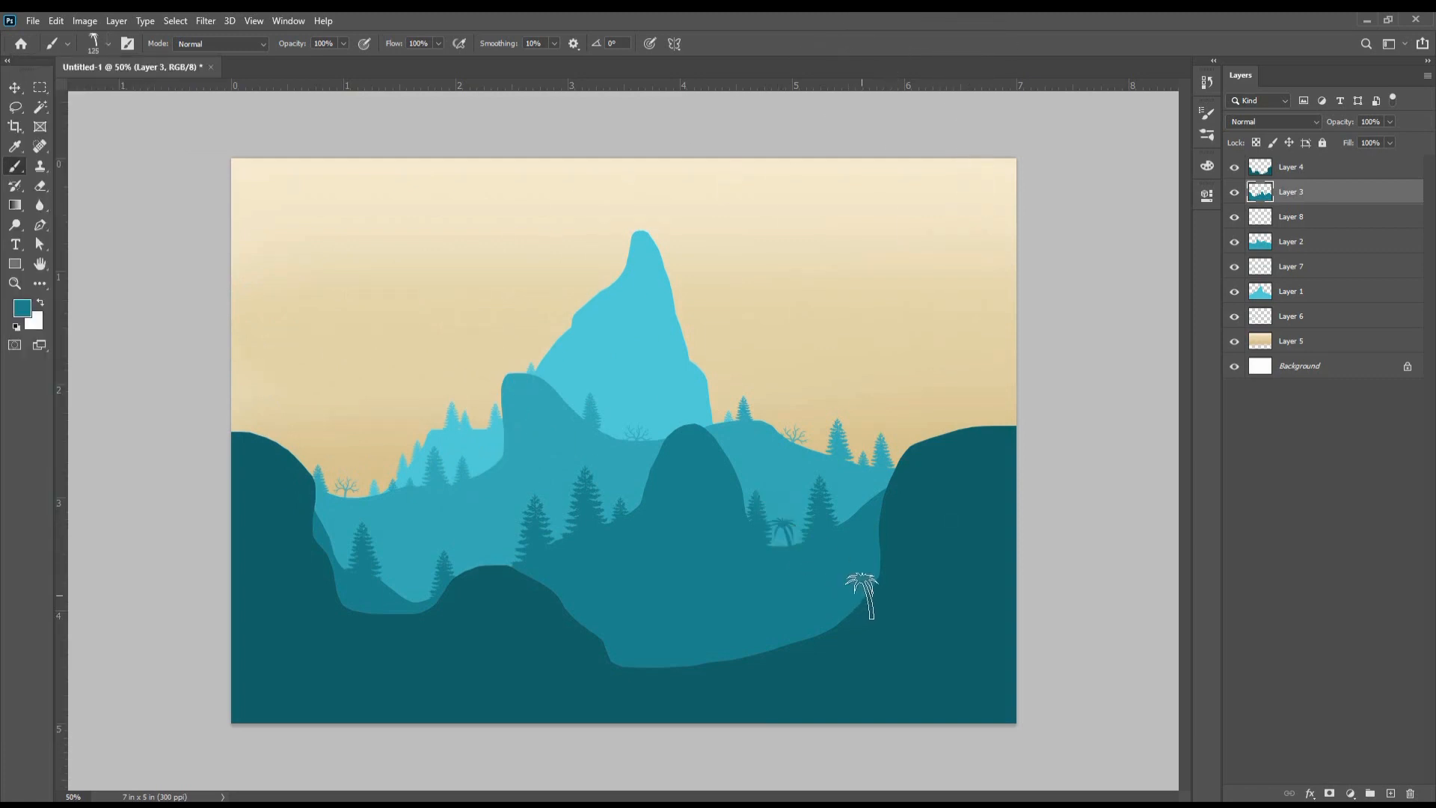
key(ctrl+z)
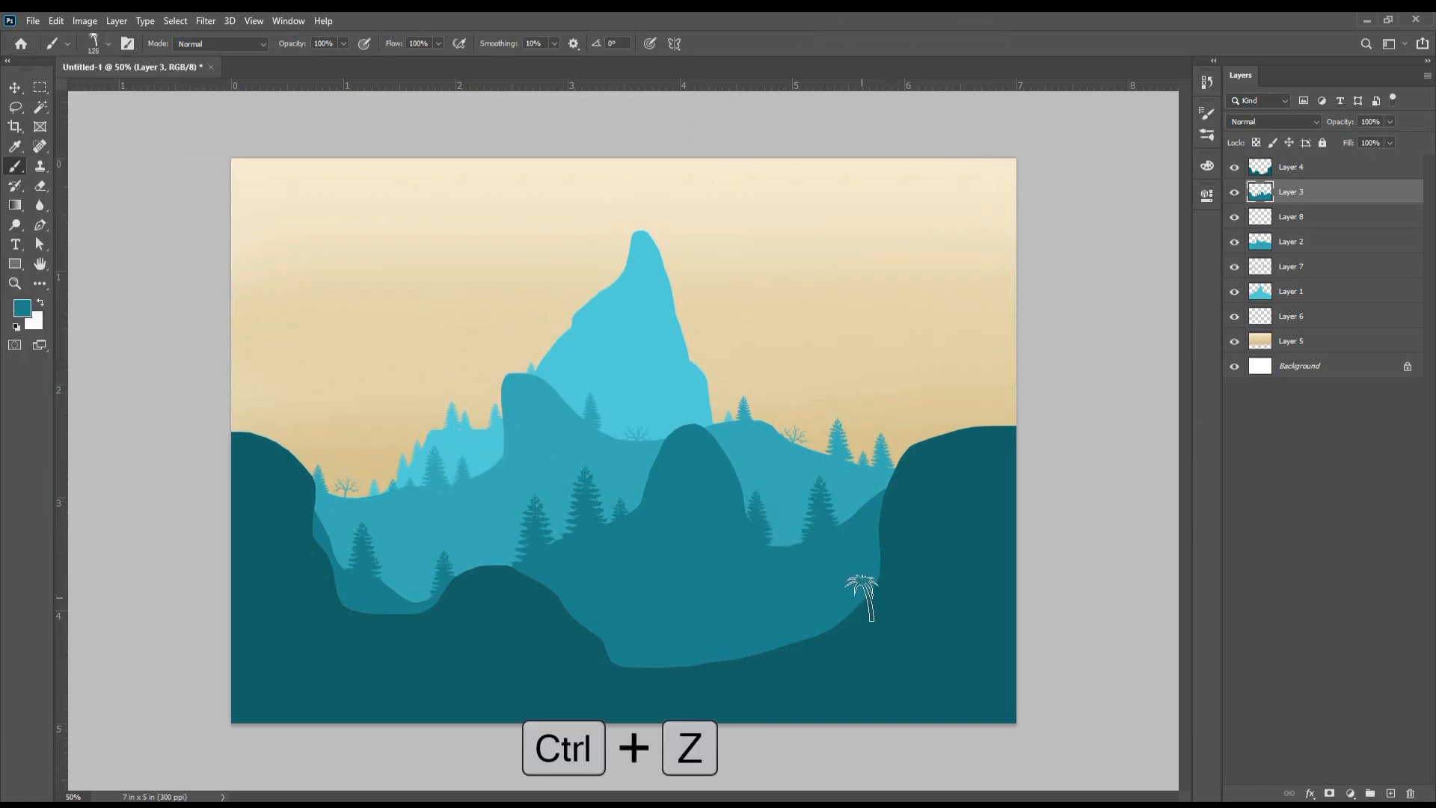
click(881, 475)
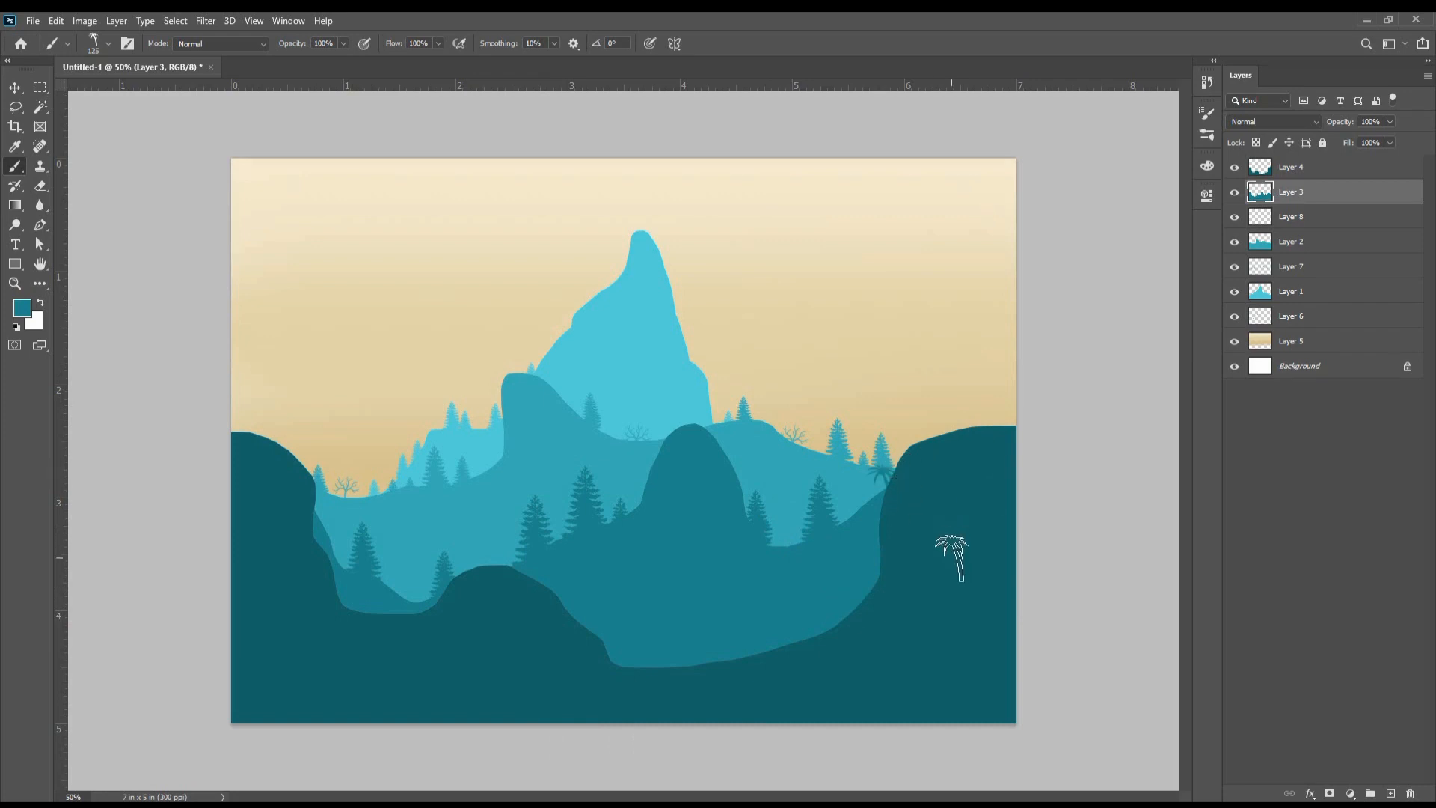
Step: Try several brushes from the tree set and choose the pointed fir-shaped Tree_silhouettes brush
click(109, 43)
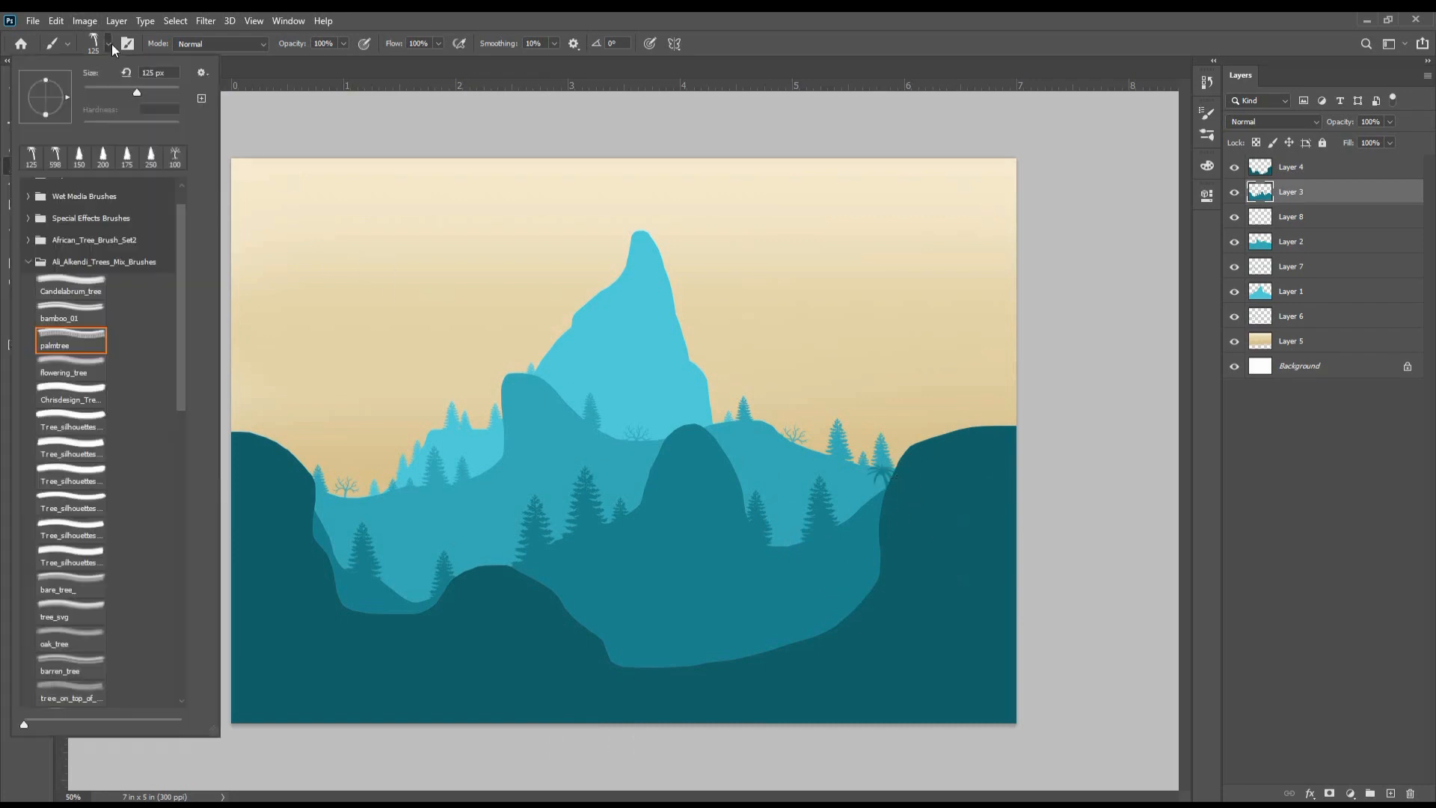
click(84, 421)
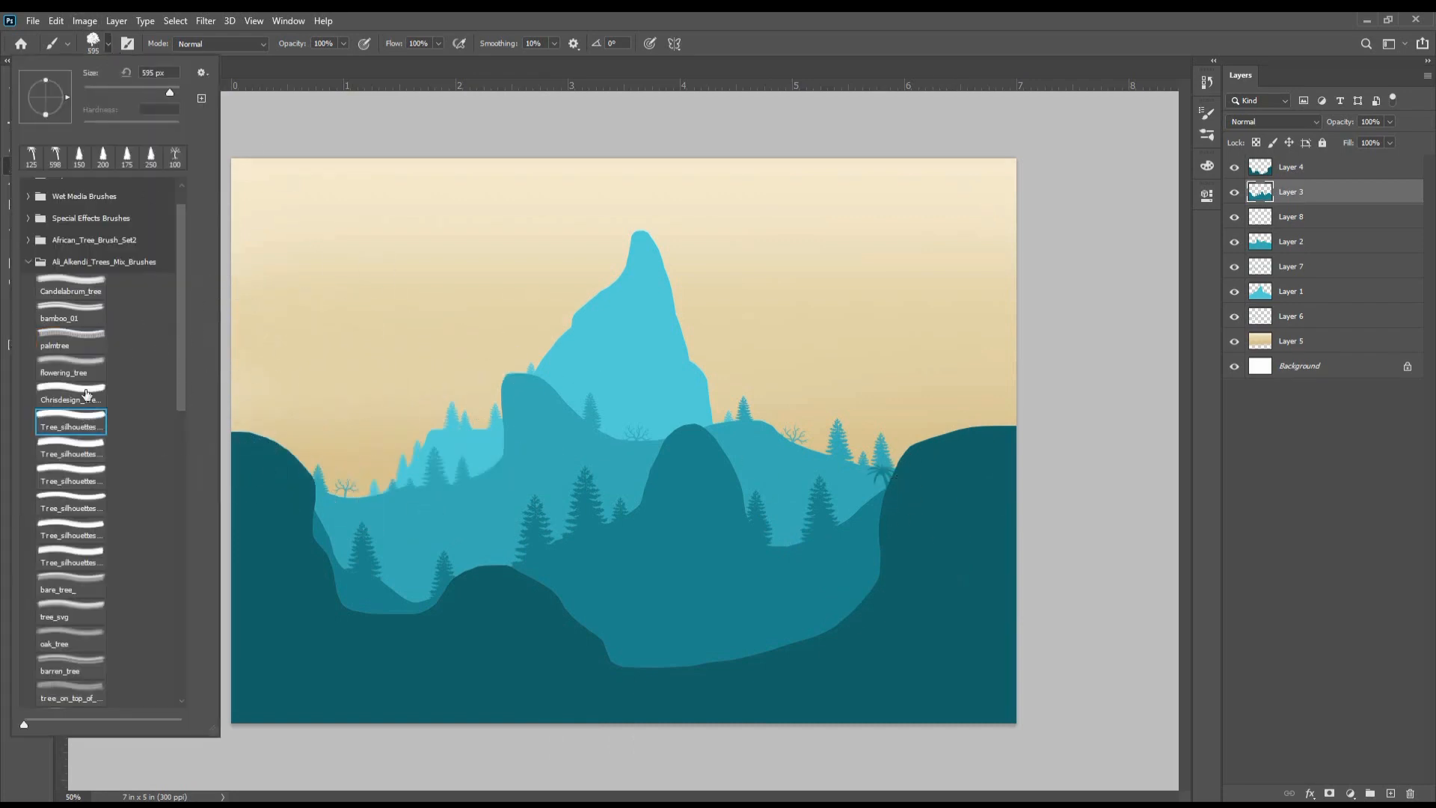
click(62, 326)
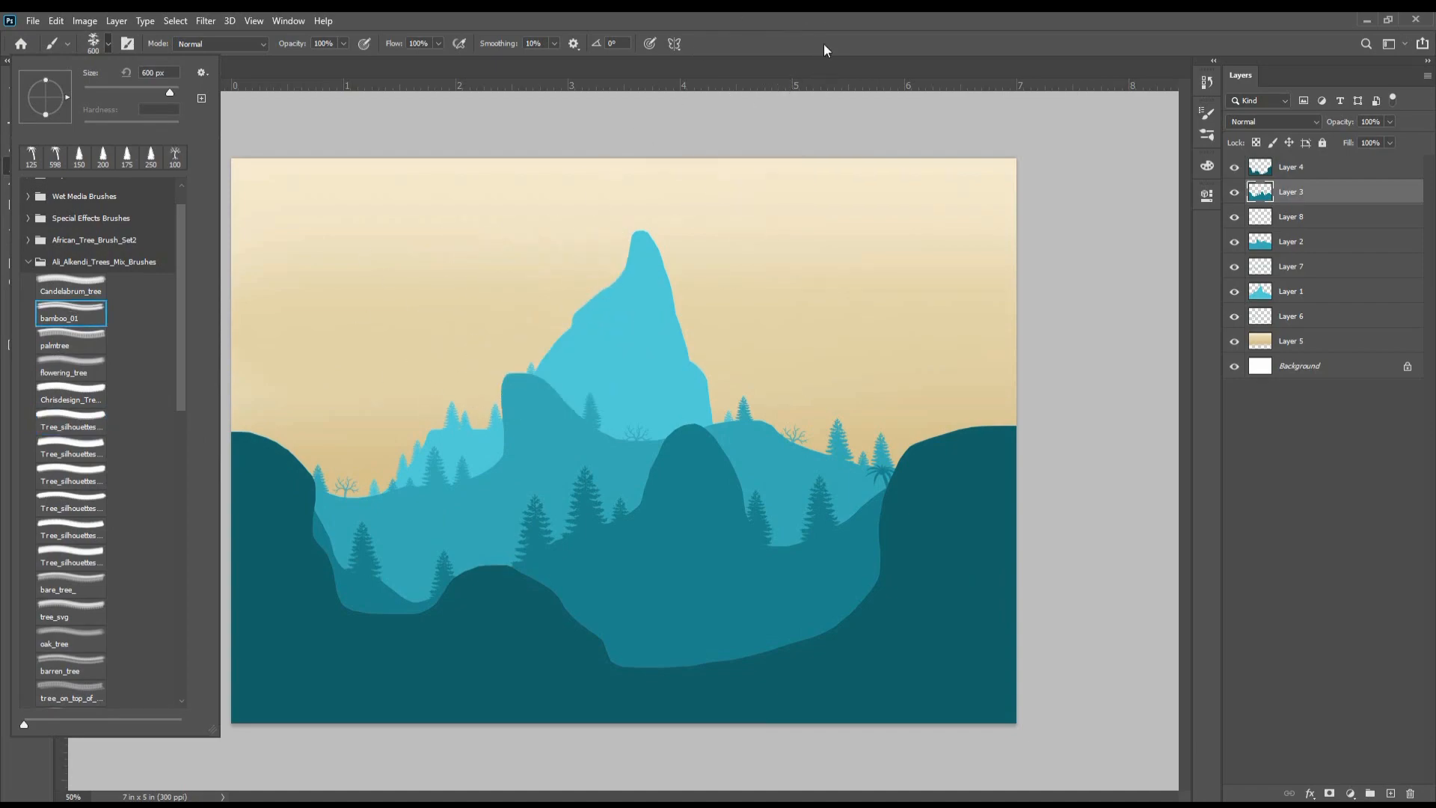
click(77, 277)
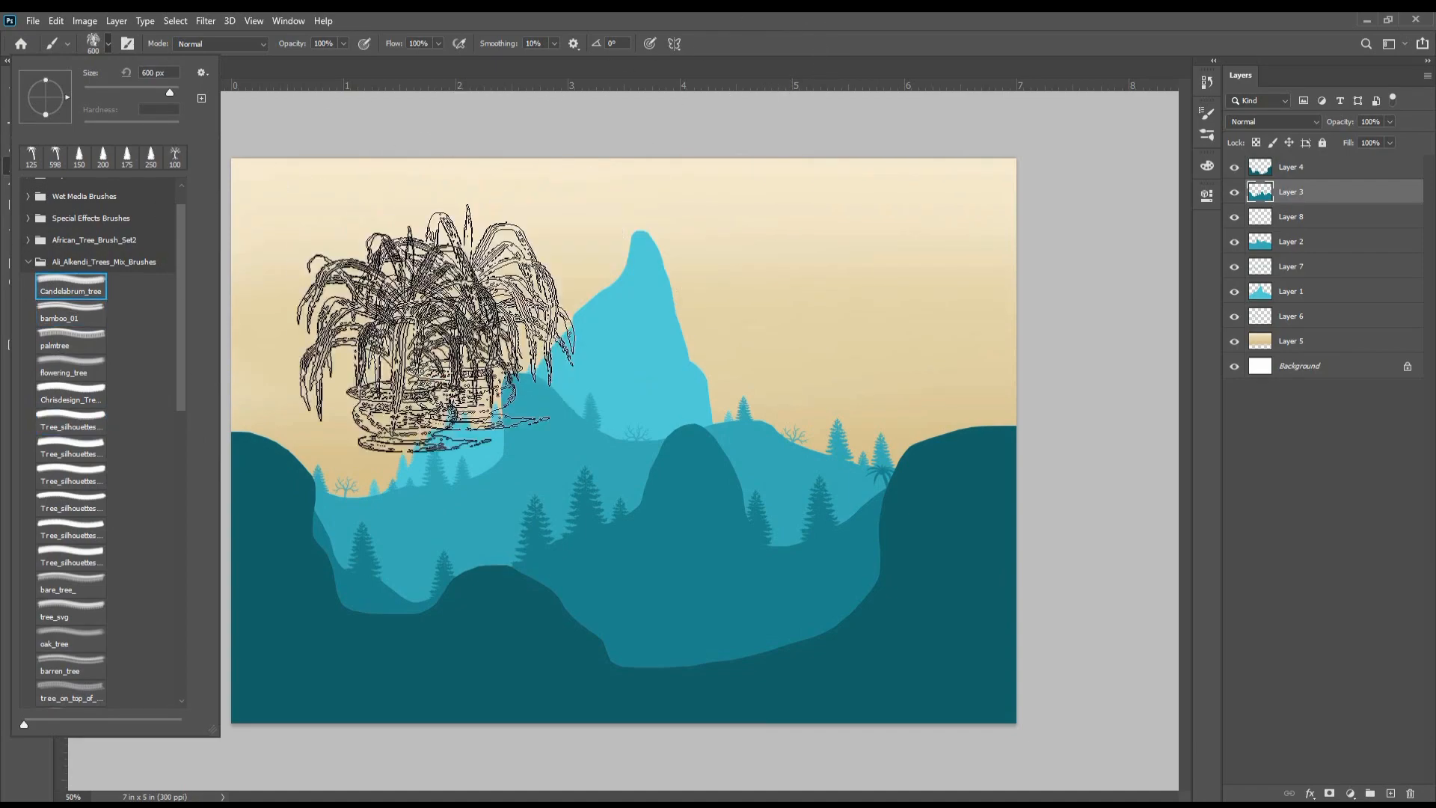
click(81, 643)
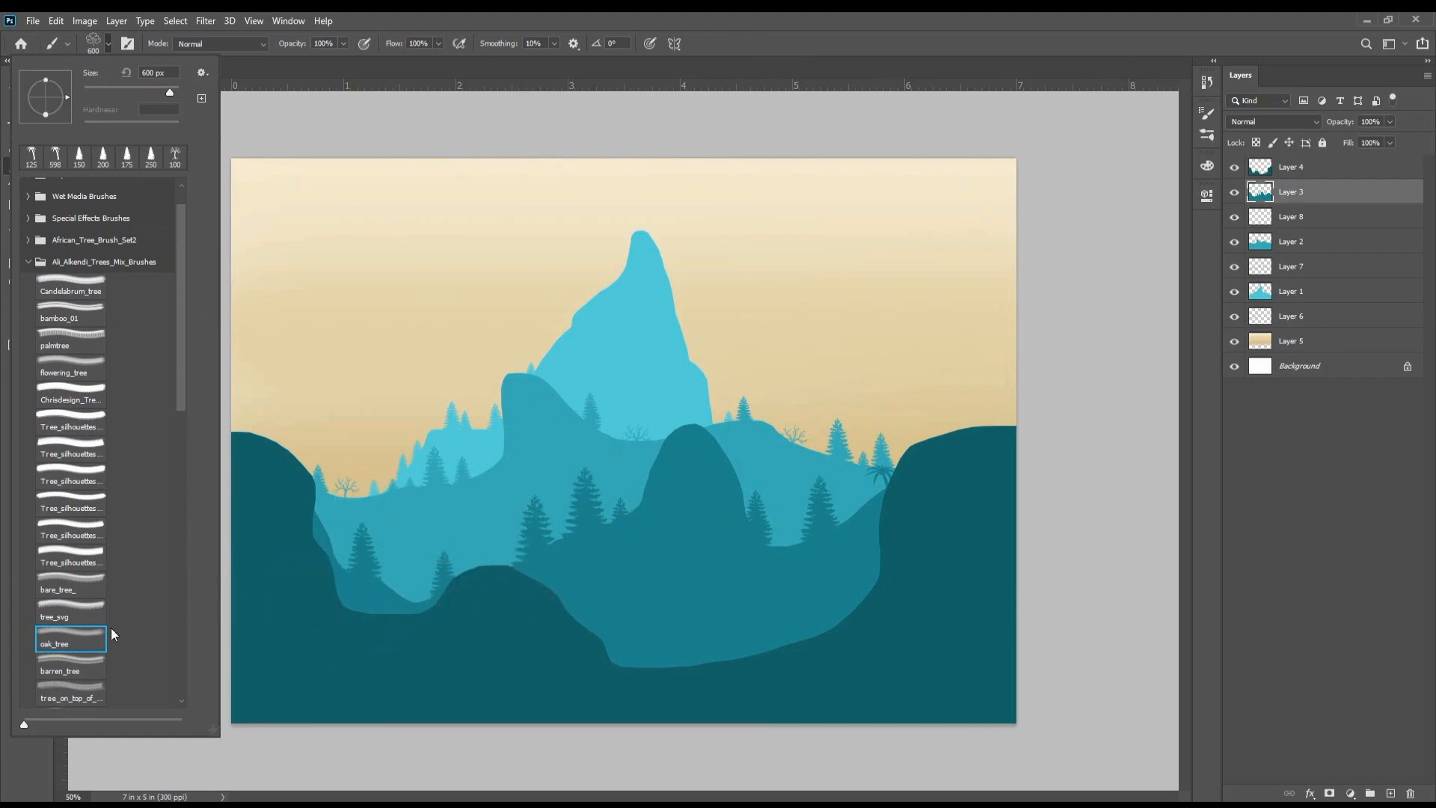
click(74, 694)
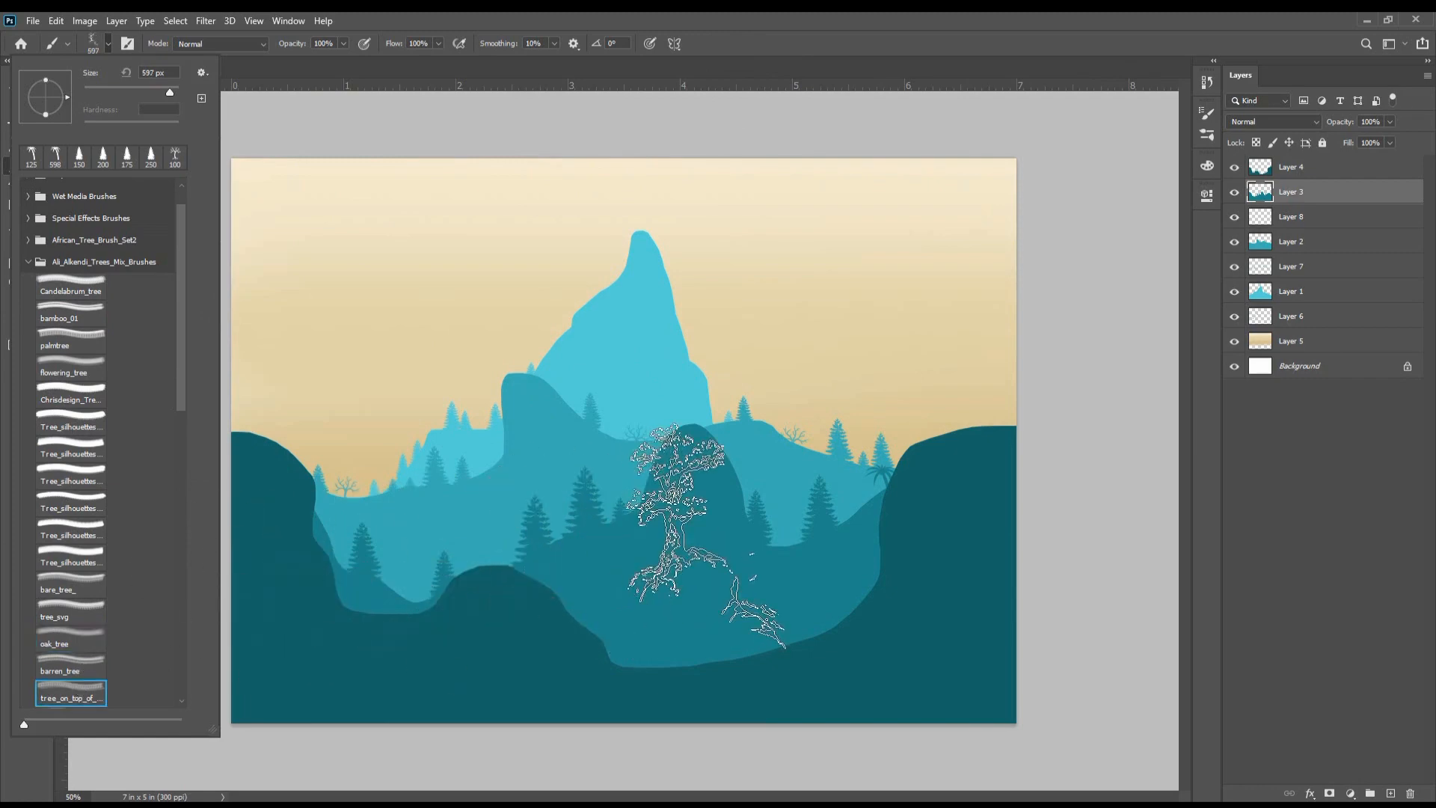
click(71, 531)
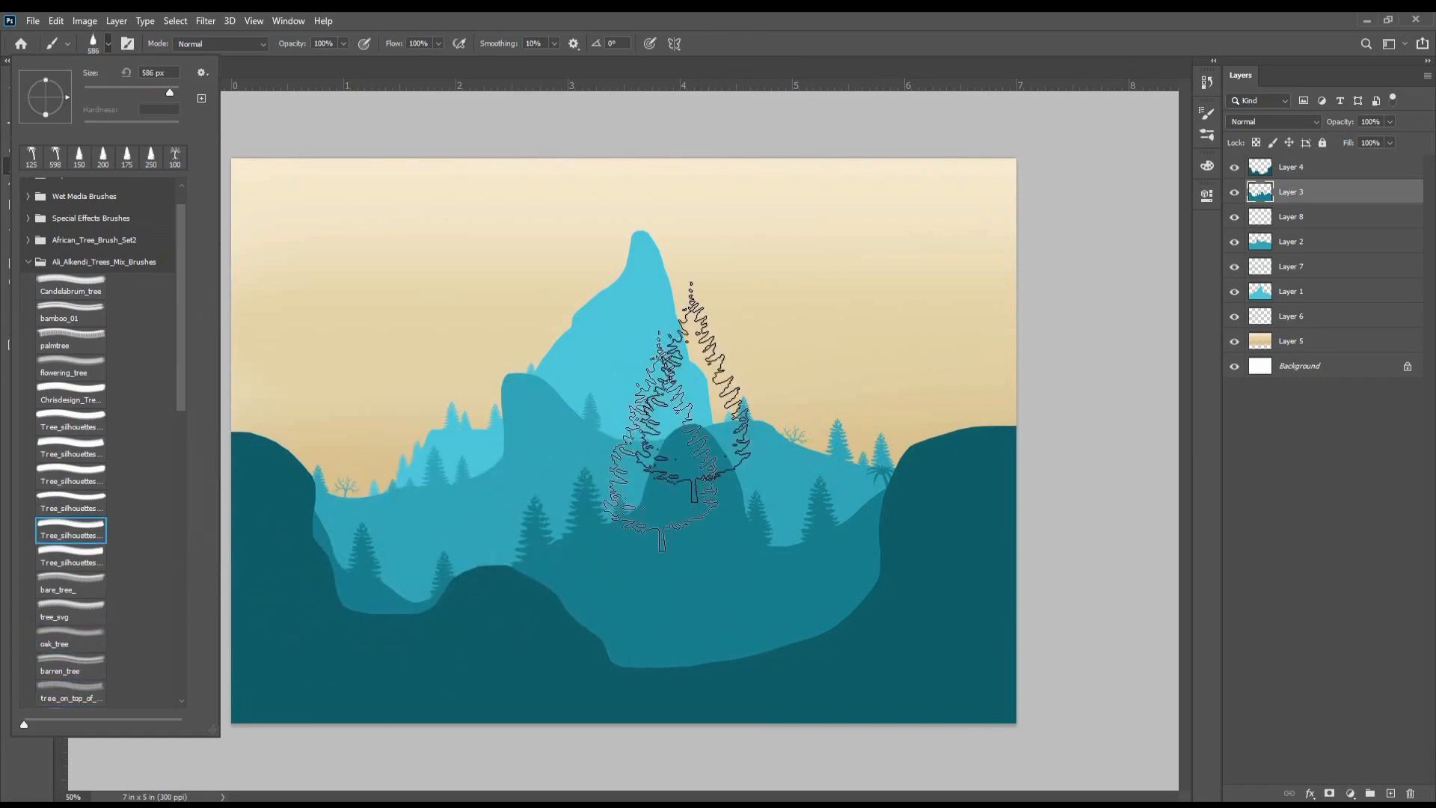
key(Return)
key(bracketright)
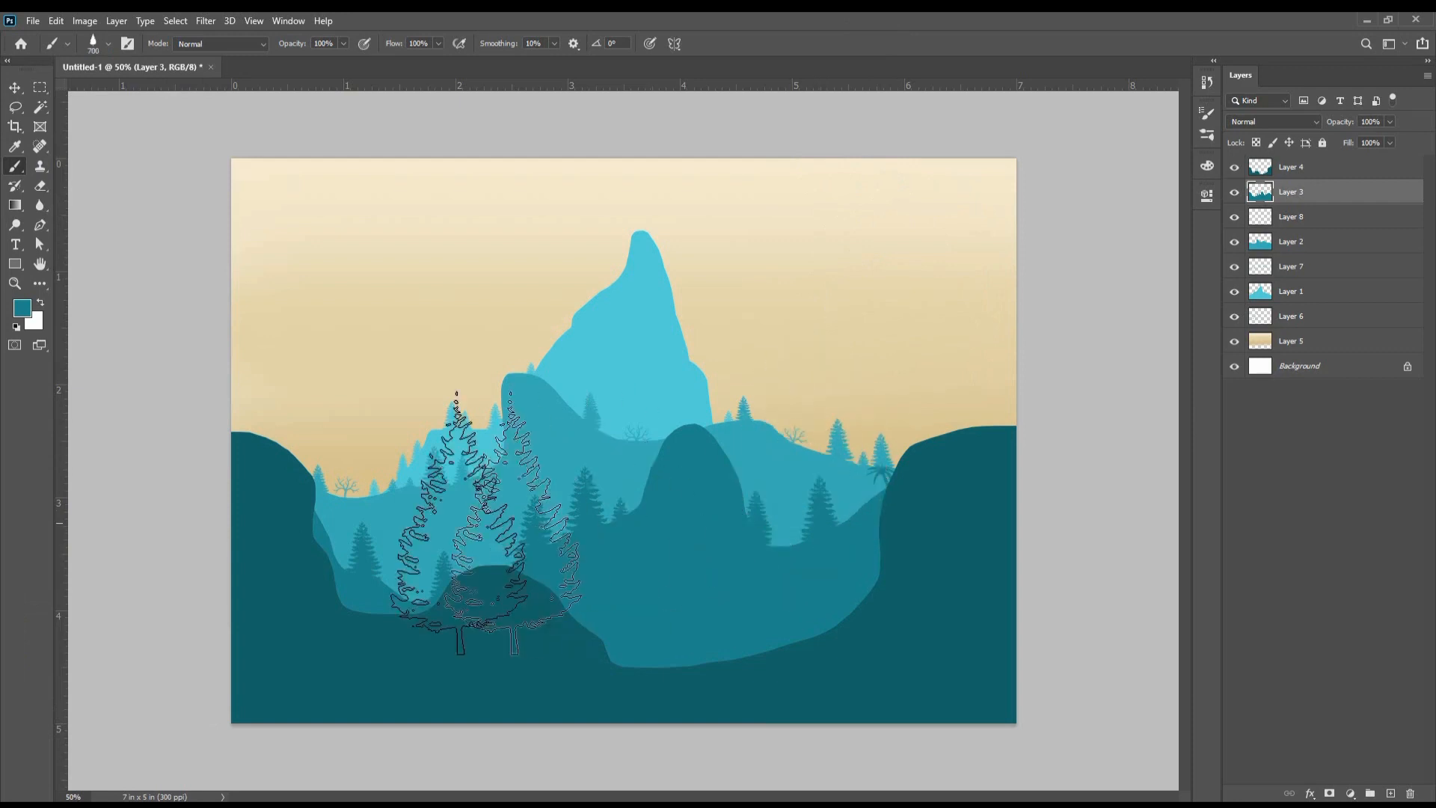
Step: Stamp firs from 200 down to 100 px in the third ridge's left valley, behind the front hill and on its right slope, undoing one on the central peak
key(bracketleft)
key(bracketleft)
key(bracketleft)
key(bracketleft)
key(bracketleft)
key(bracketleft)
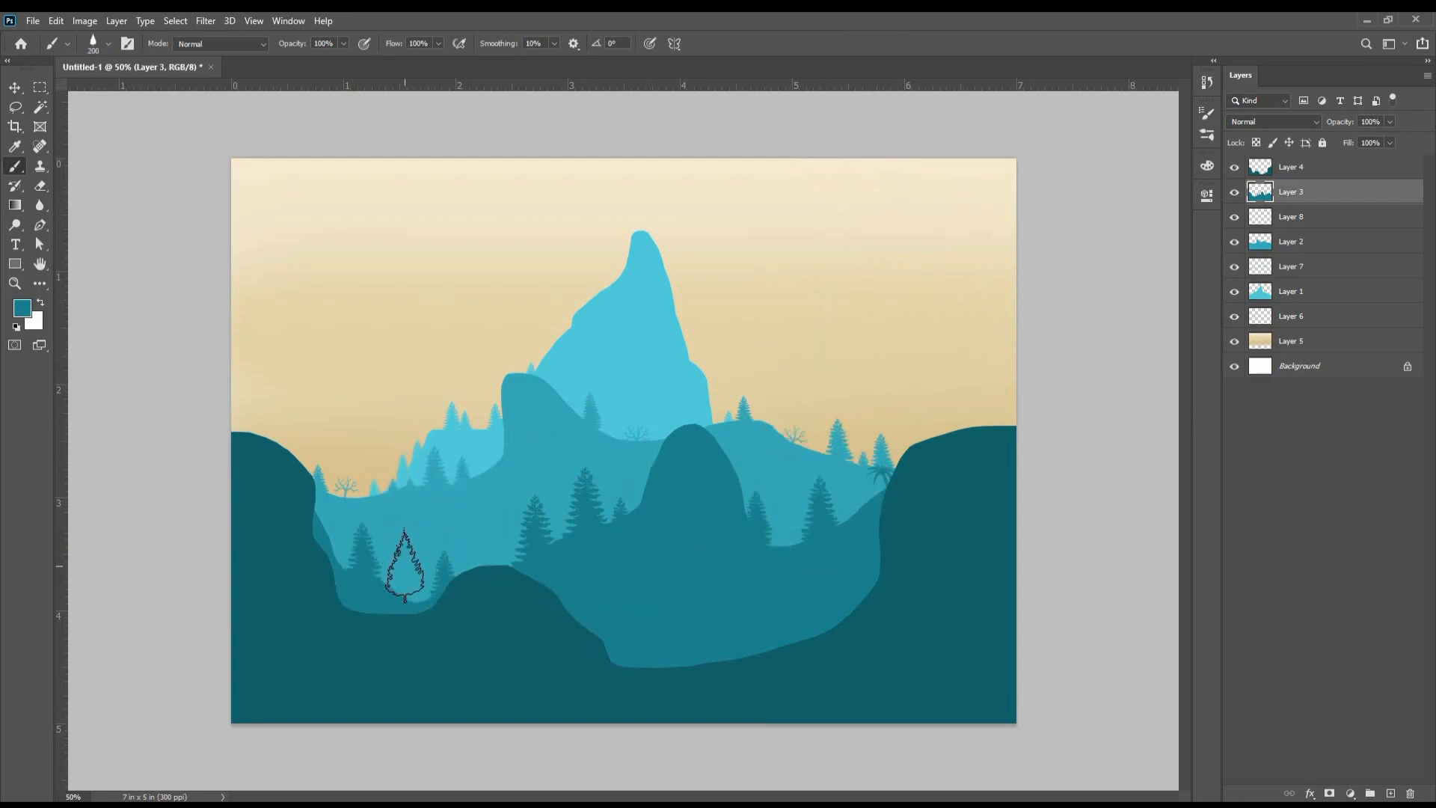
key(bracketleft)
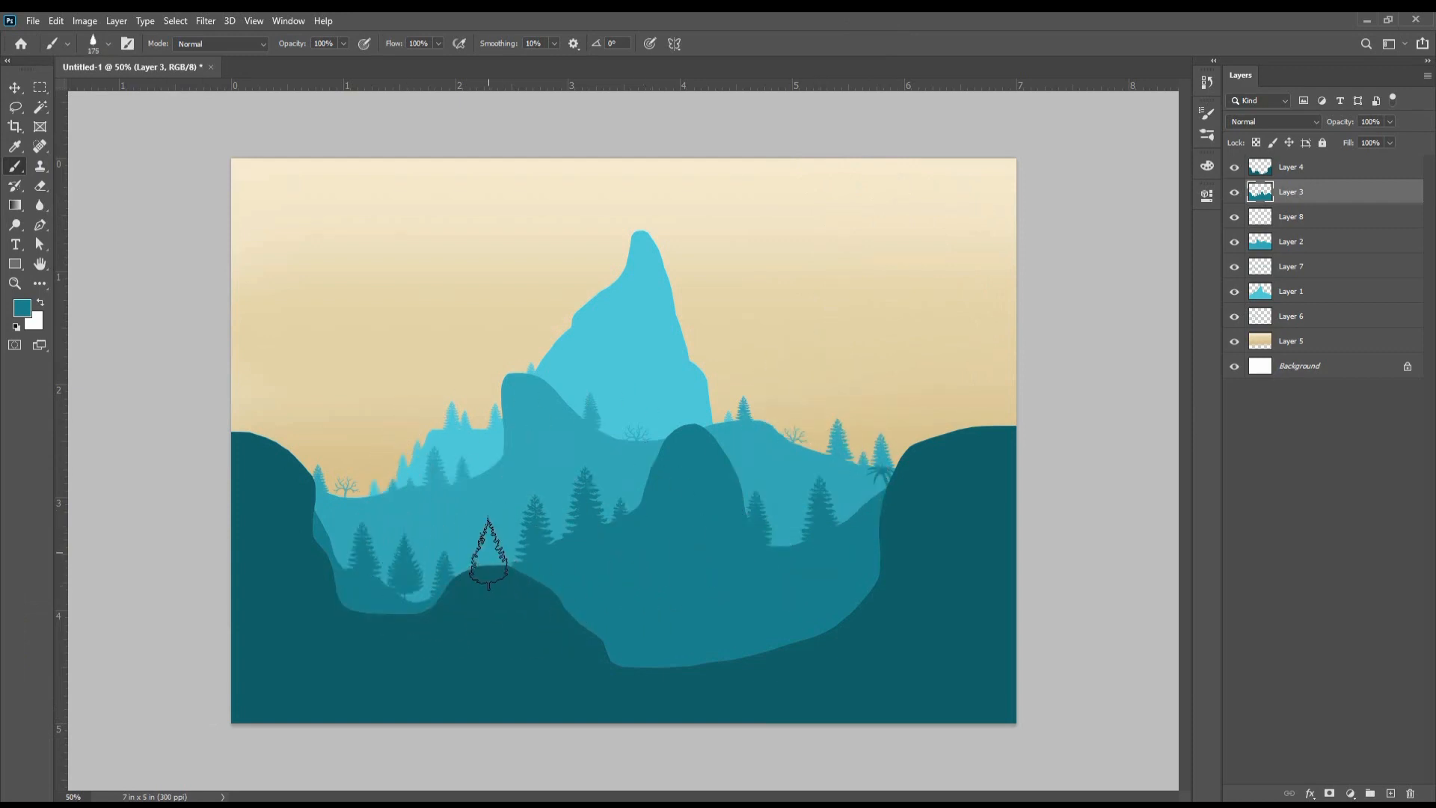
key(bracketleft)
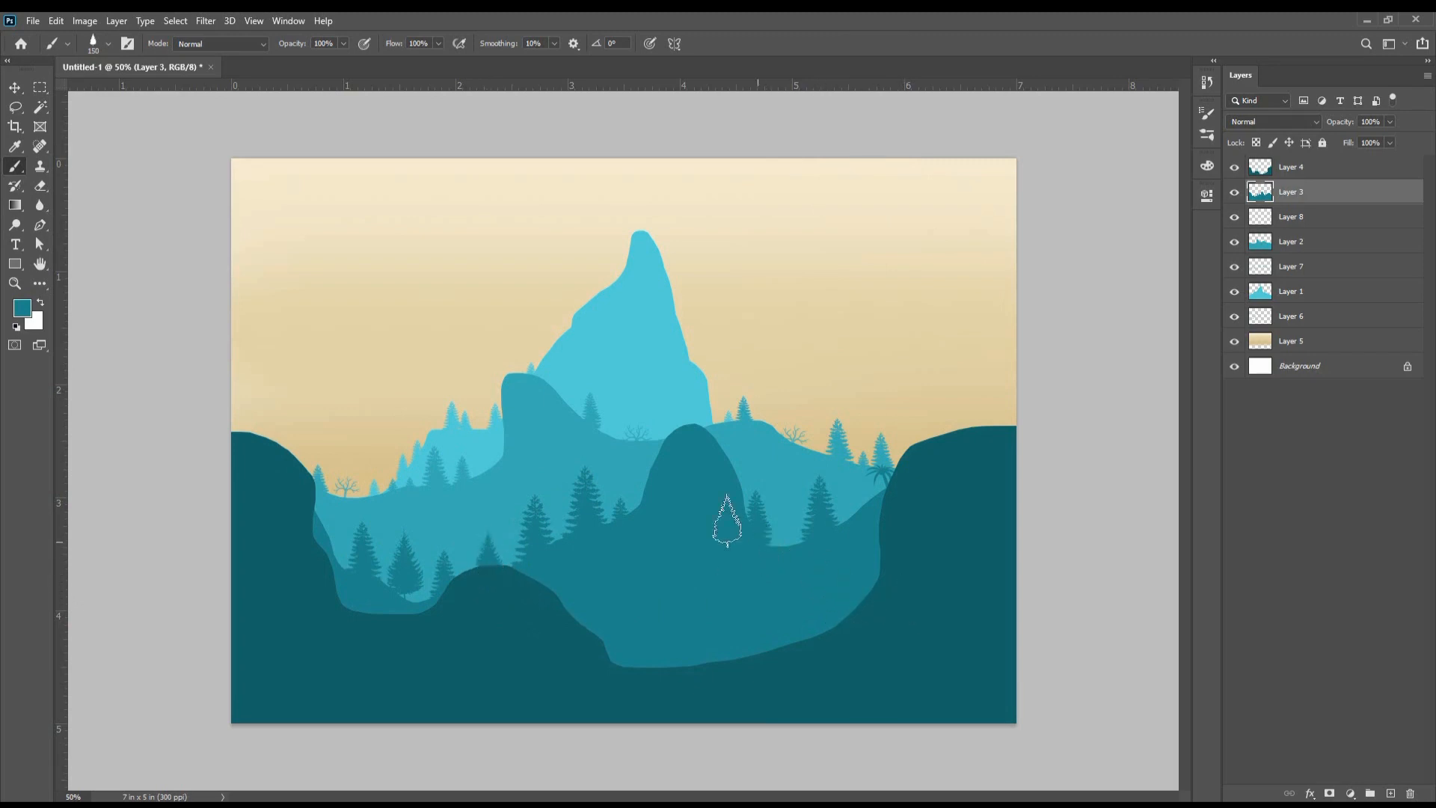
key(bracketleft)
key(bracketleft)
click(654, 455)
key(ctrl+z)
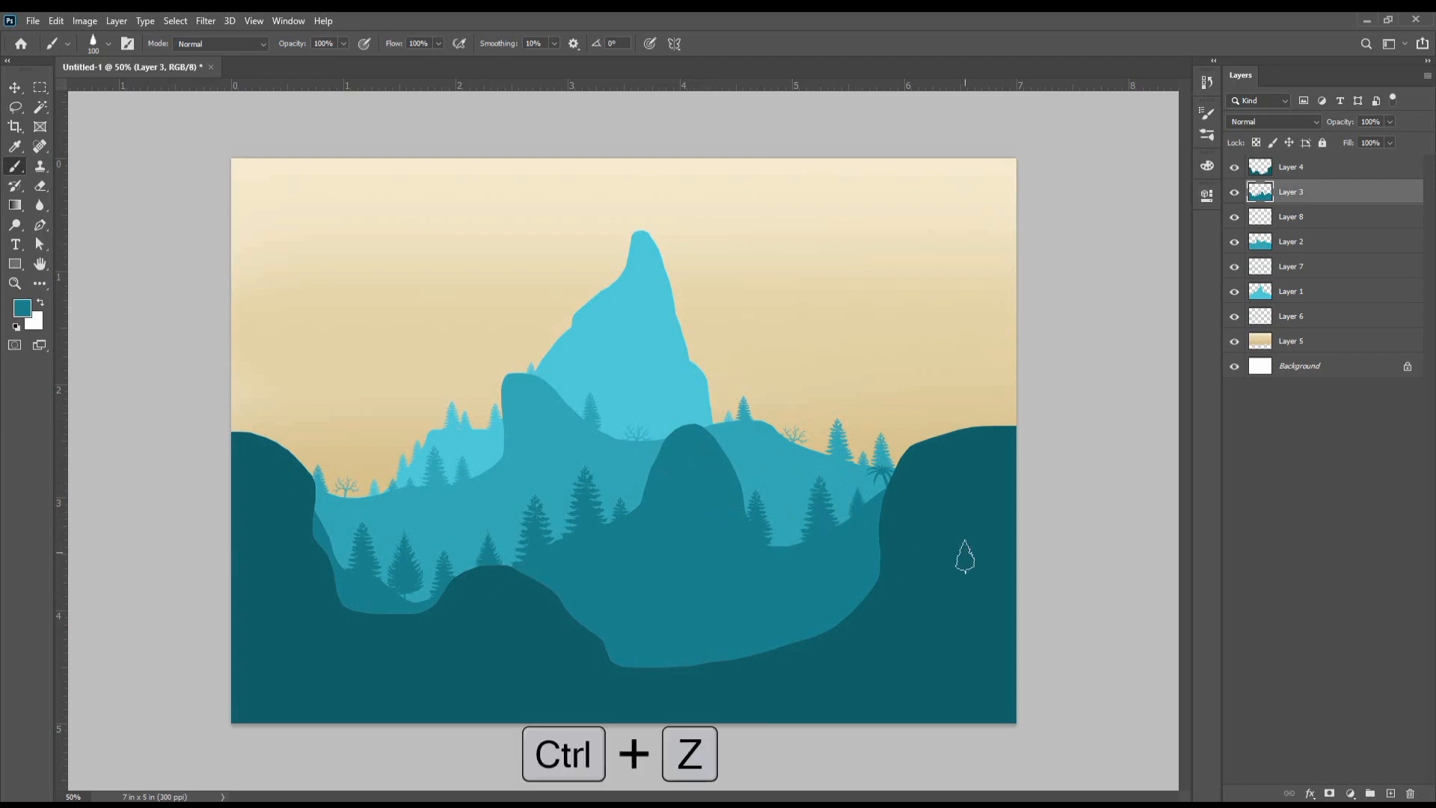
Step: Add a new layer above Layer 4 and sample the front ridge's dark teal (#166468) as the foreground color
click(1320, 172)
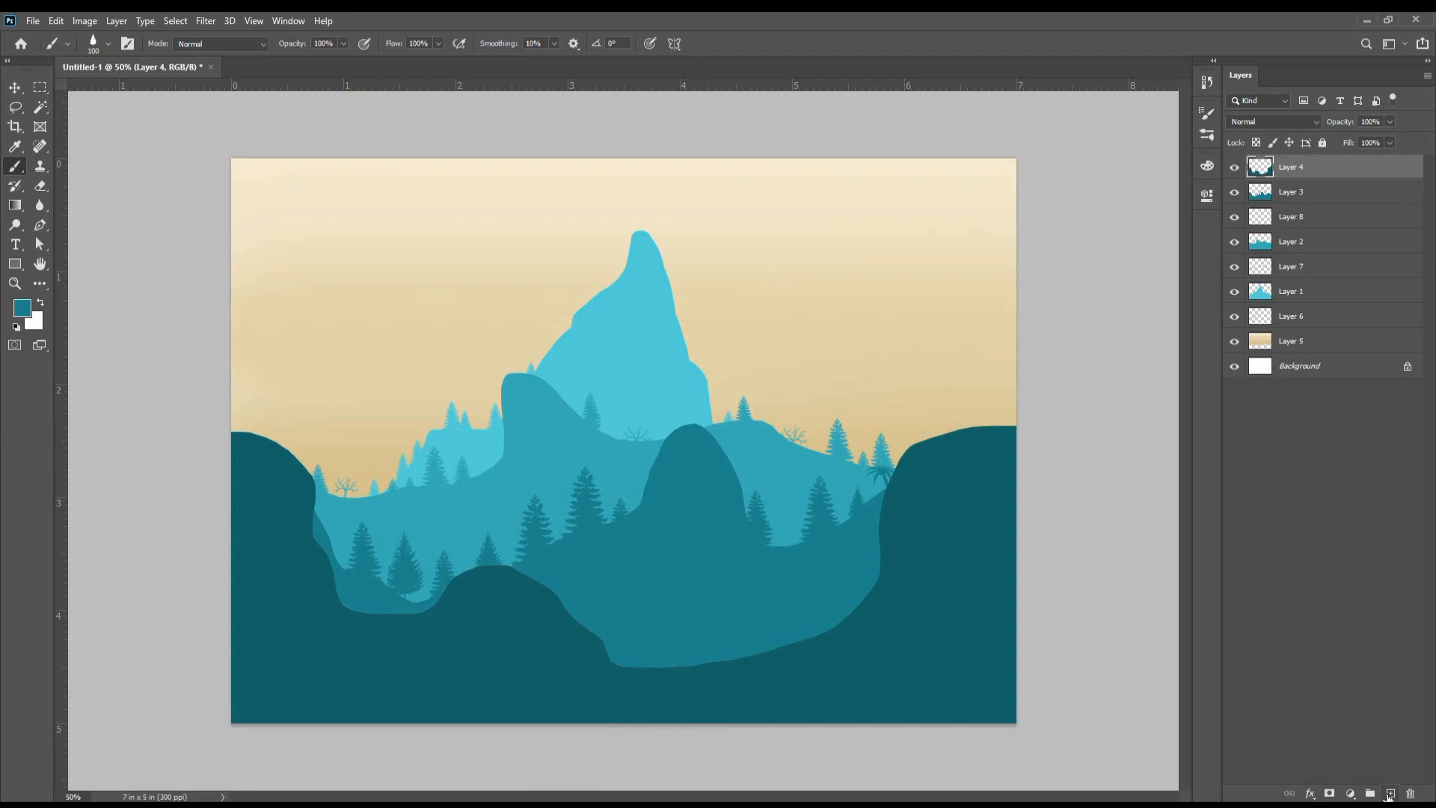
click(1389, 794)
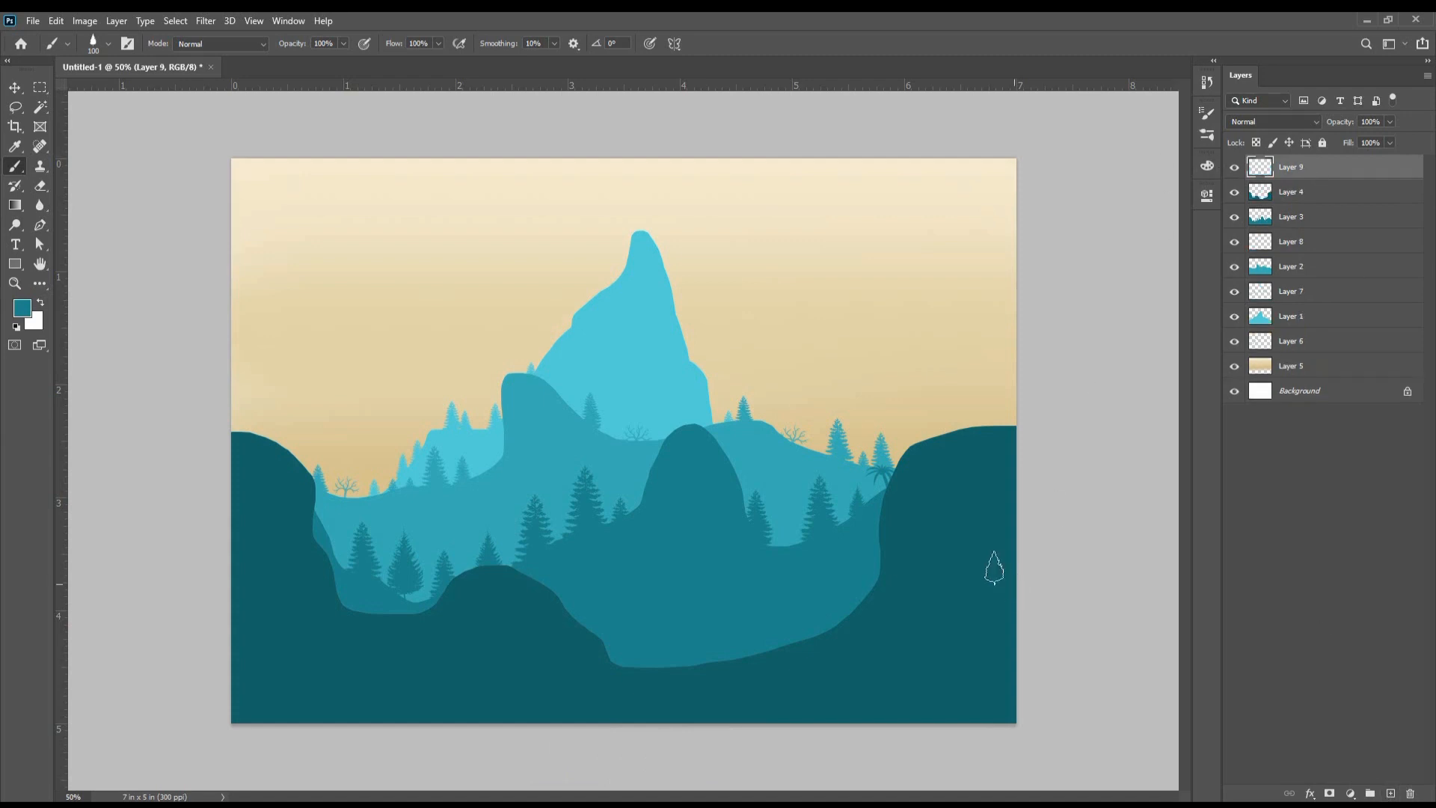
click(23, 309)
click(482, 625)
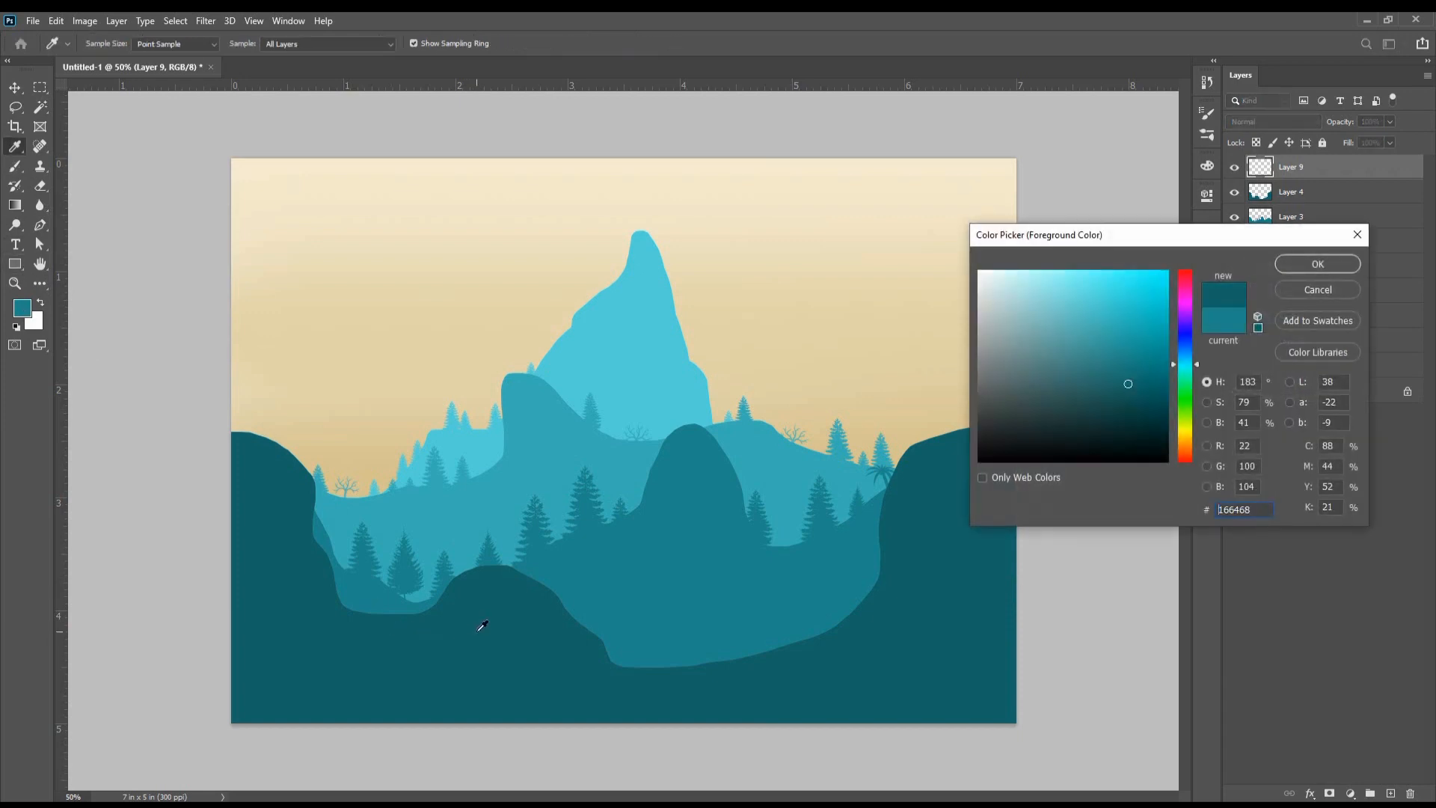
click(1317, 264)
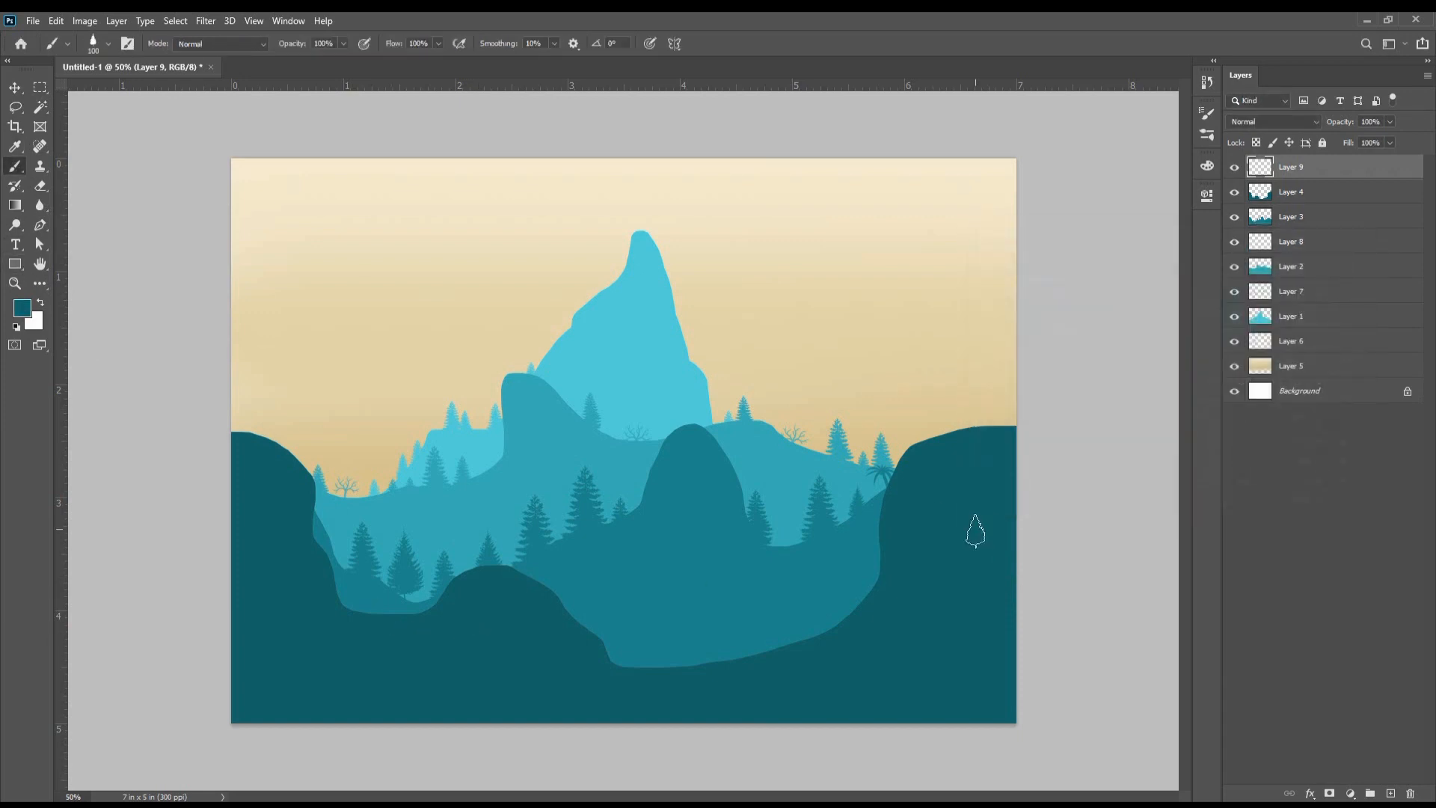
Step: Stamp a 400 px fir on the front ridge's right hill, with smaller firs at its right edge and on the left hill
key(bracketright)
key(bracketright)
key(bracketright)
key(bracketright)
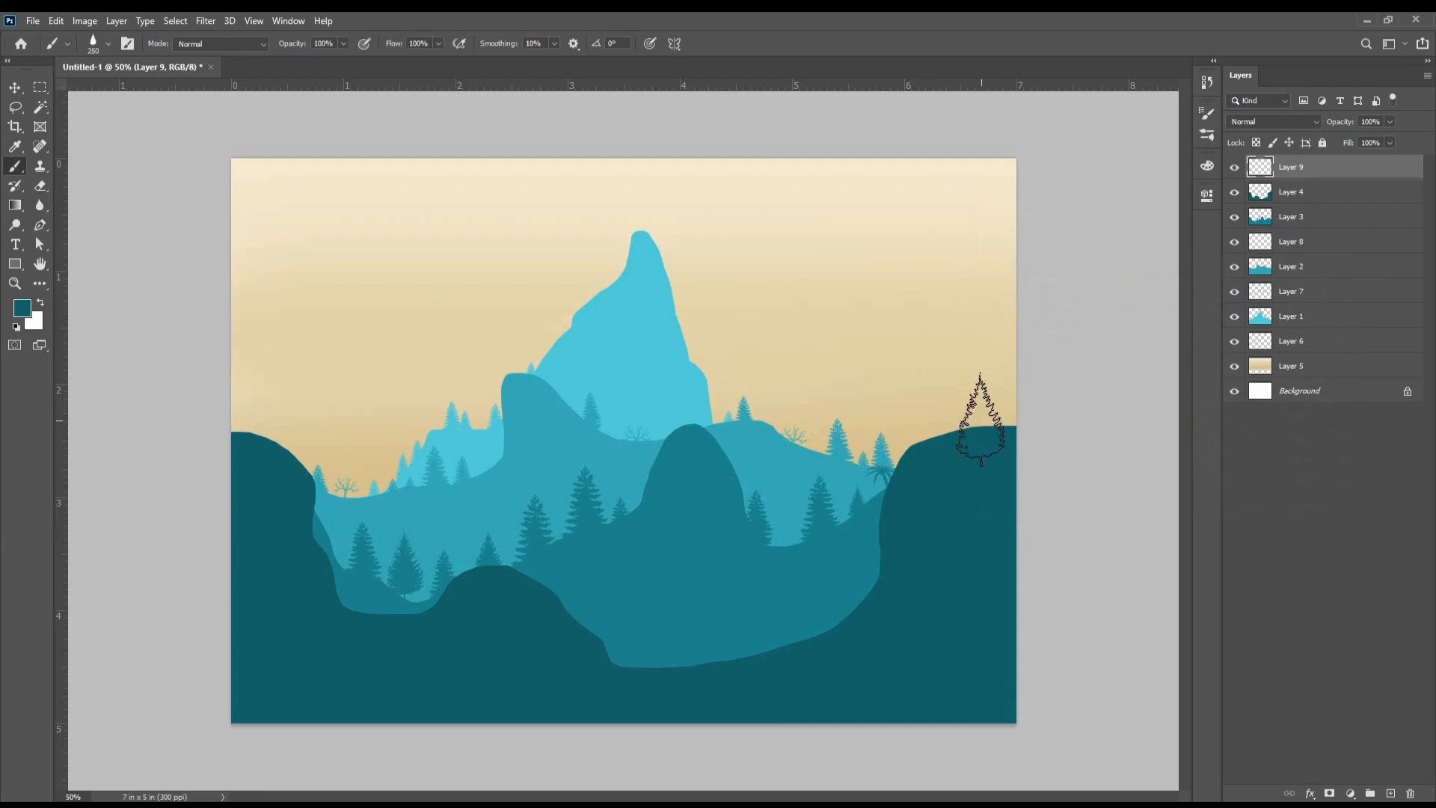
click(962, 358)
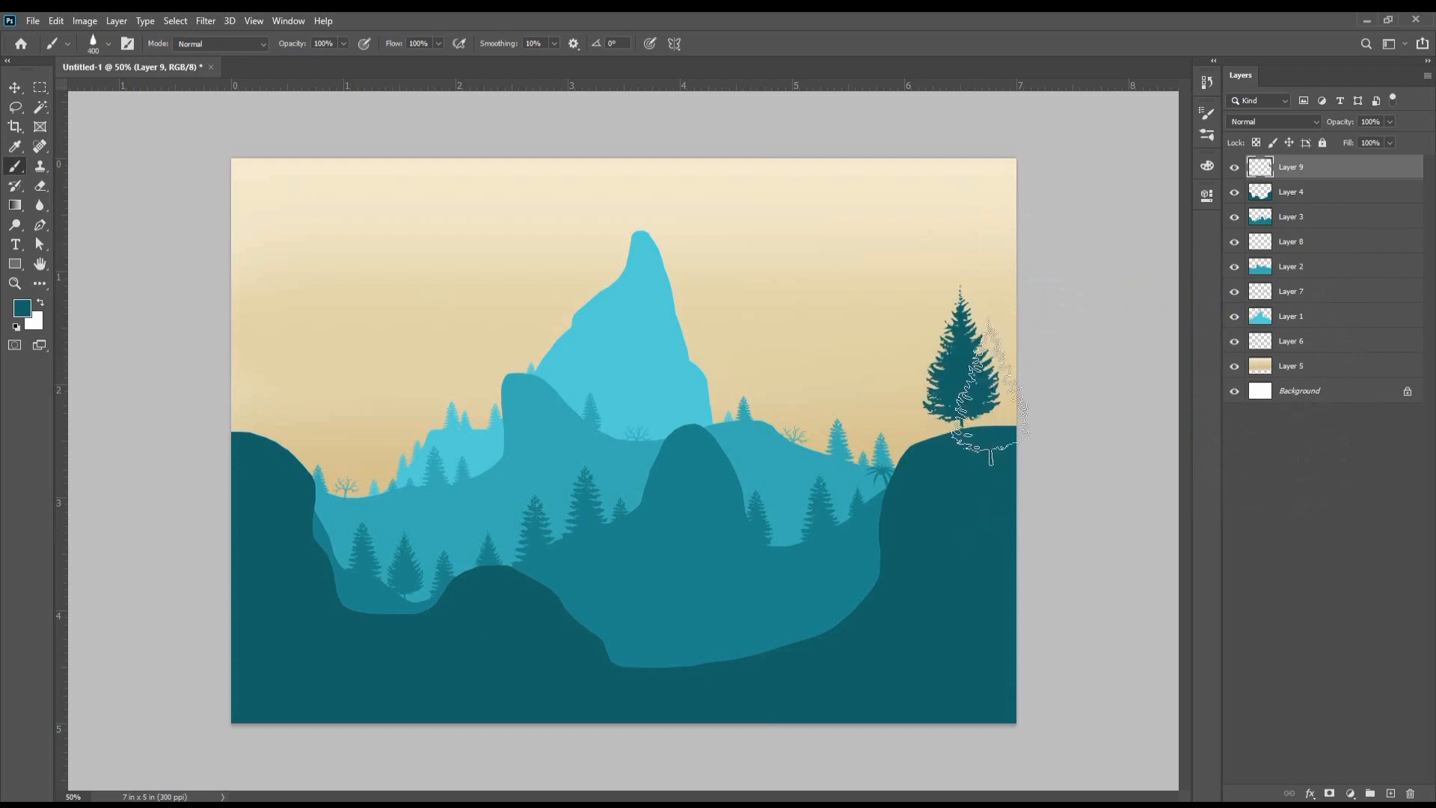
key(bracketleft)
key(bracketleft)
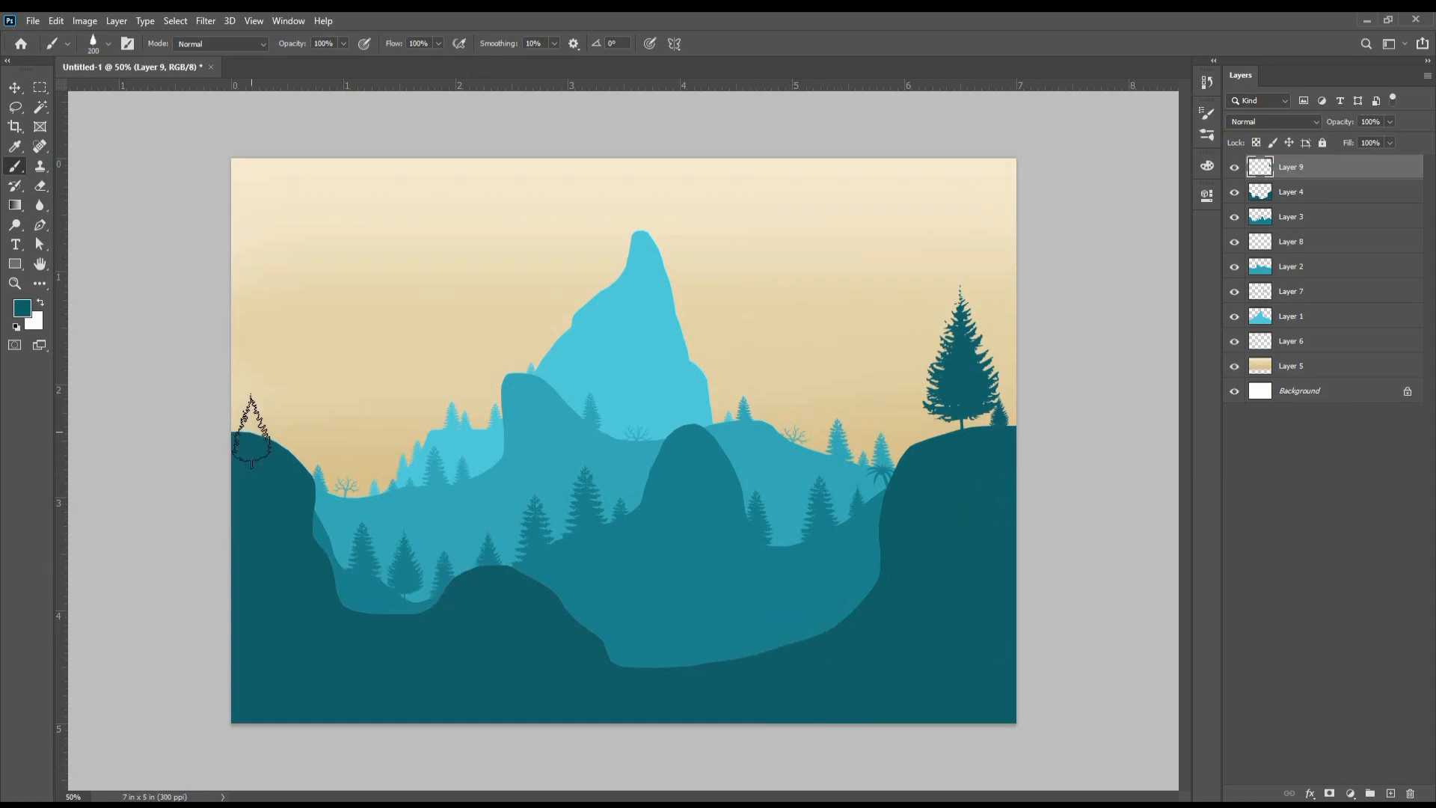
click(261, 412)
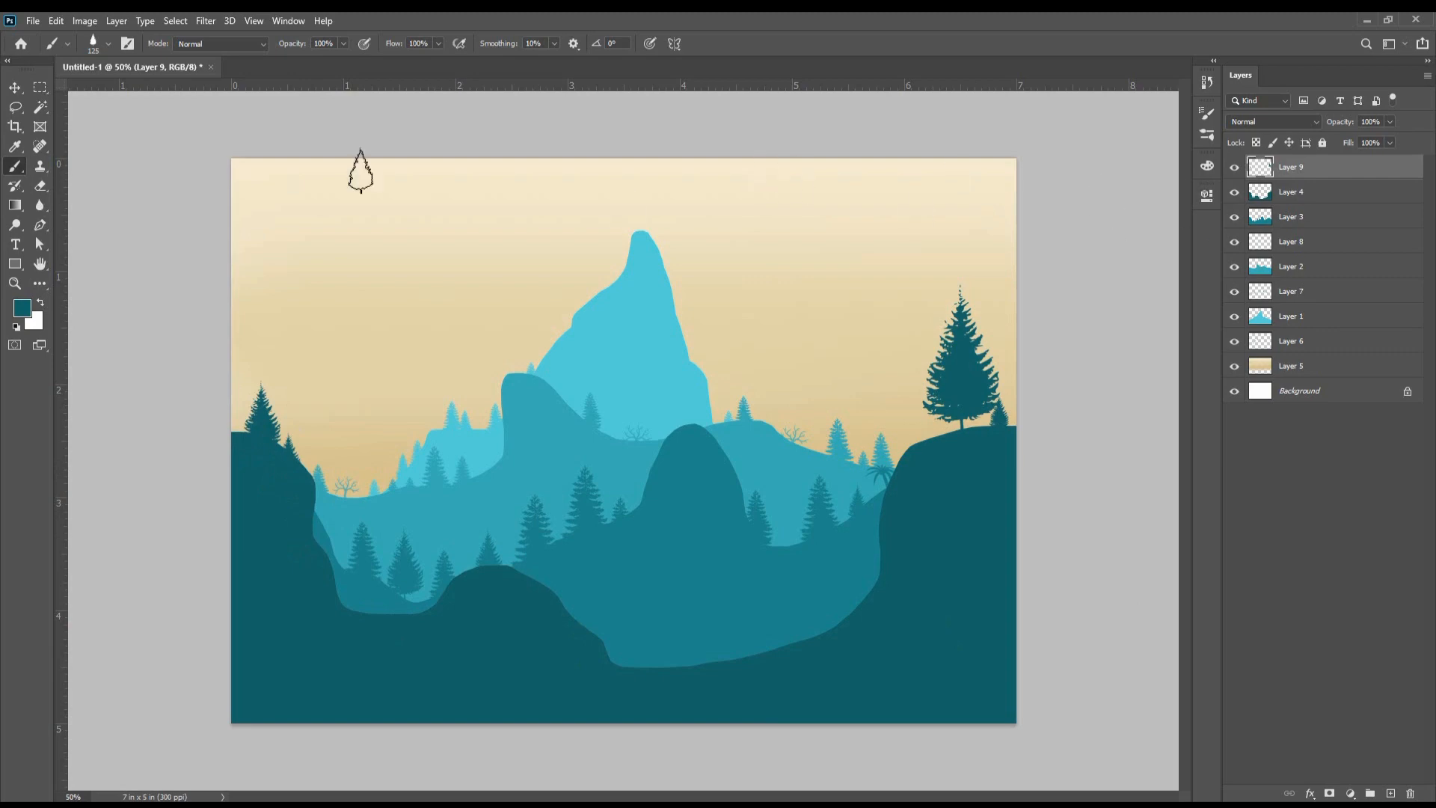
Step: Choose the round-crowned Tree_silhouettes brush and stamp one 250 px tree on top of the front ridge's middle hill
click(108, 43)
click(80, 477)
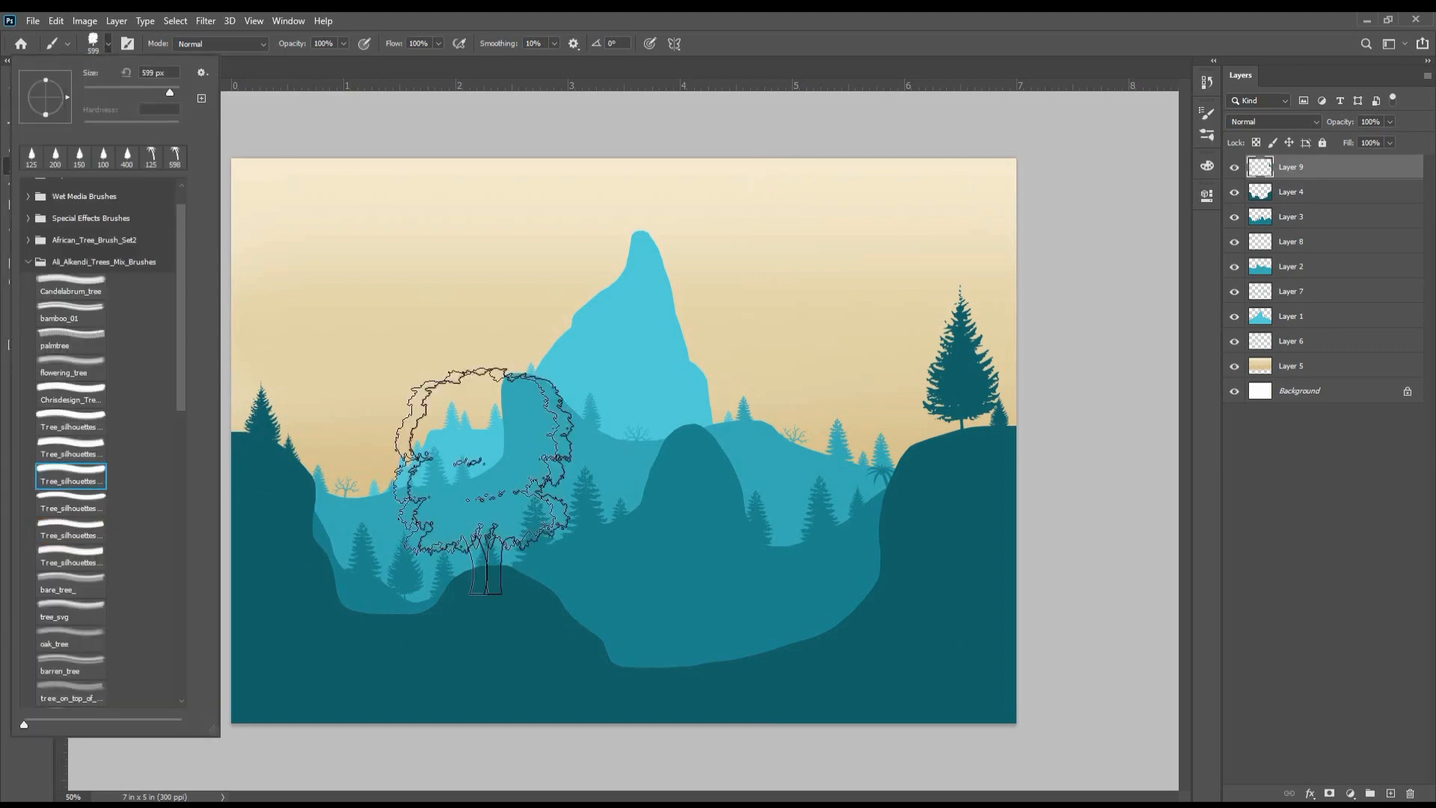
click(859, 16)
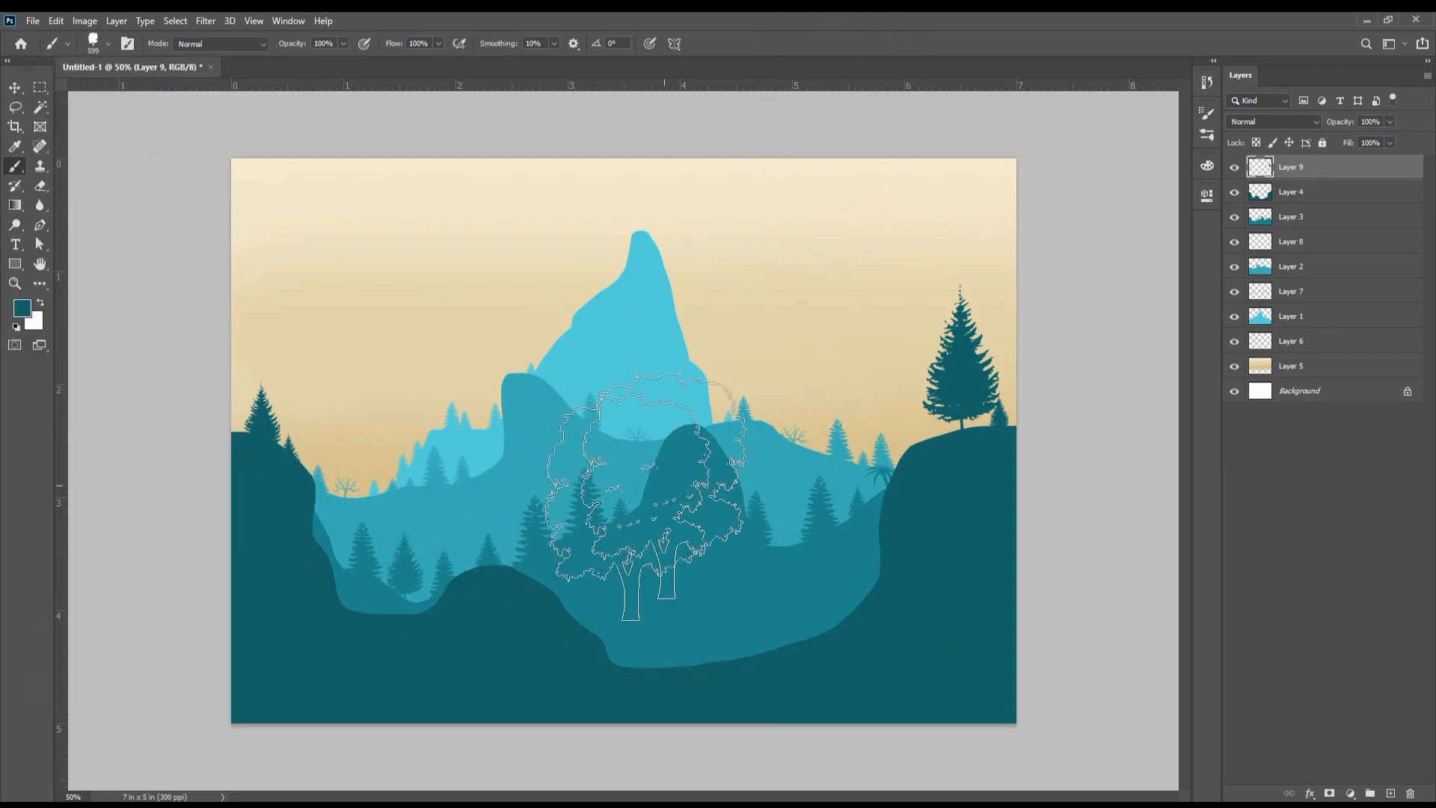
key(bracketleft)
key(bracketleft)
key(bracketleft)
key(bracketleft)
key(bracketleft)
key(bracketleft)
key(bracketleft)
click(482, 521)
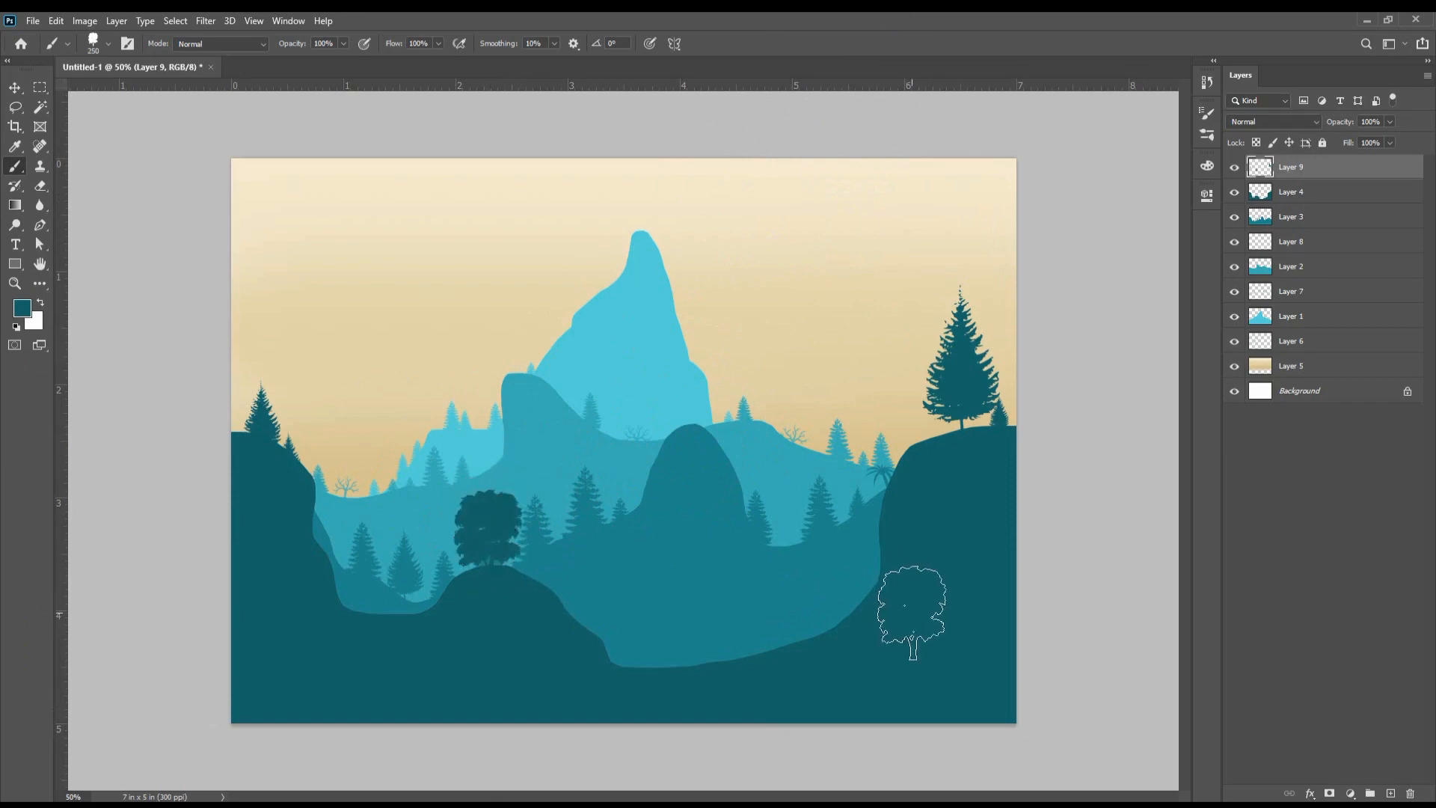
Step: Choose the Chrisdesign tree brush and stamp one 250 px tree in the front ridge's left valley
click(110, 44)
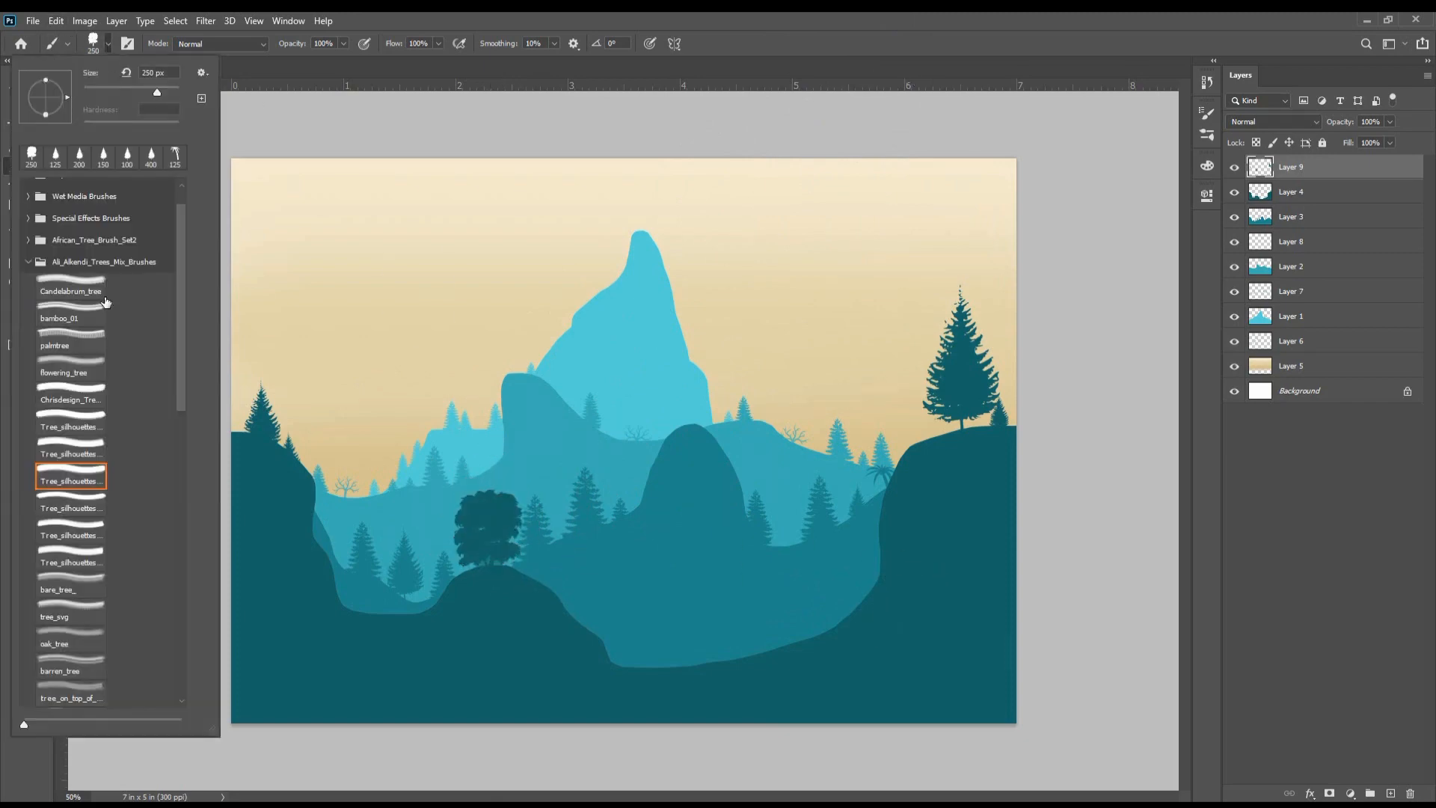
click(82, 390)
click(805, 42)
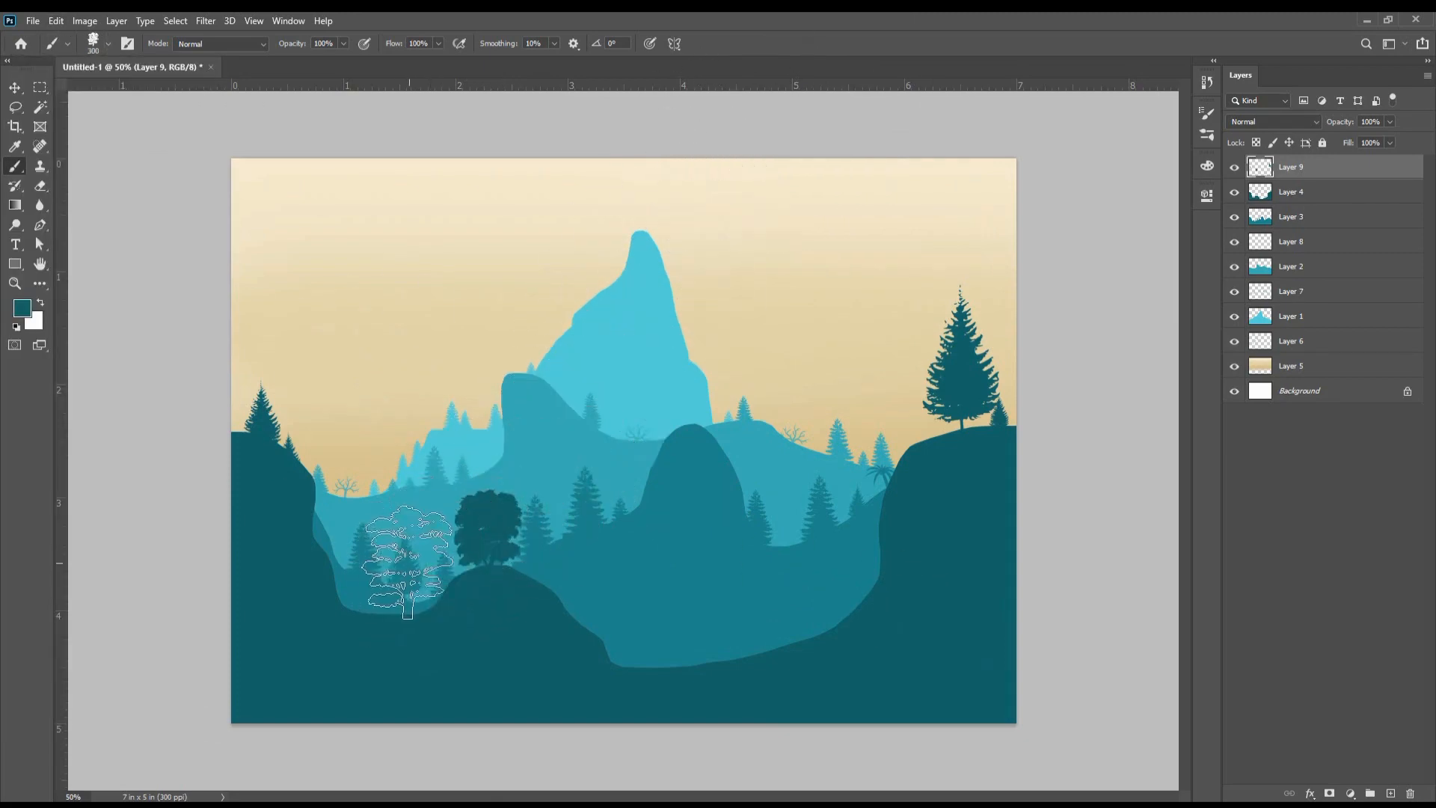
key(bracketleft)
click(392, 565)
Step: Try other brushes from the tree set and choose the Candelabrum_tree brush
click(109, 44)
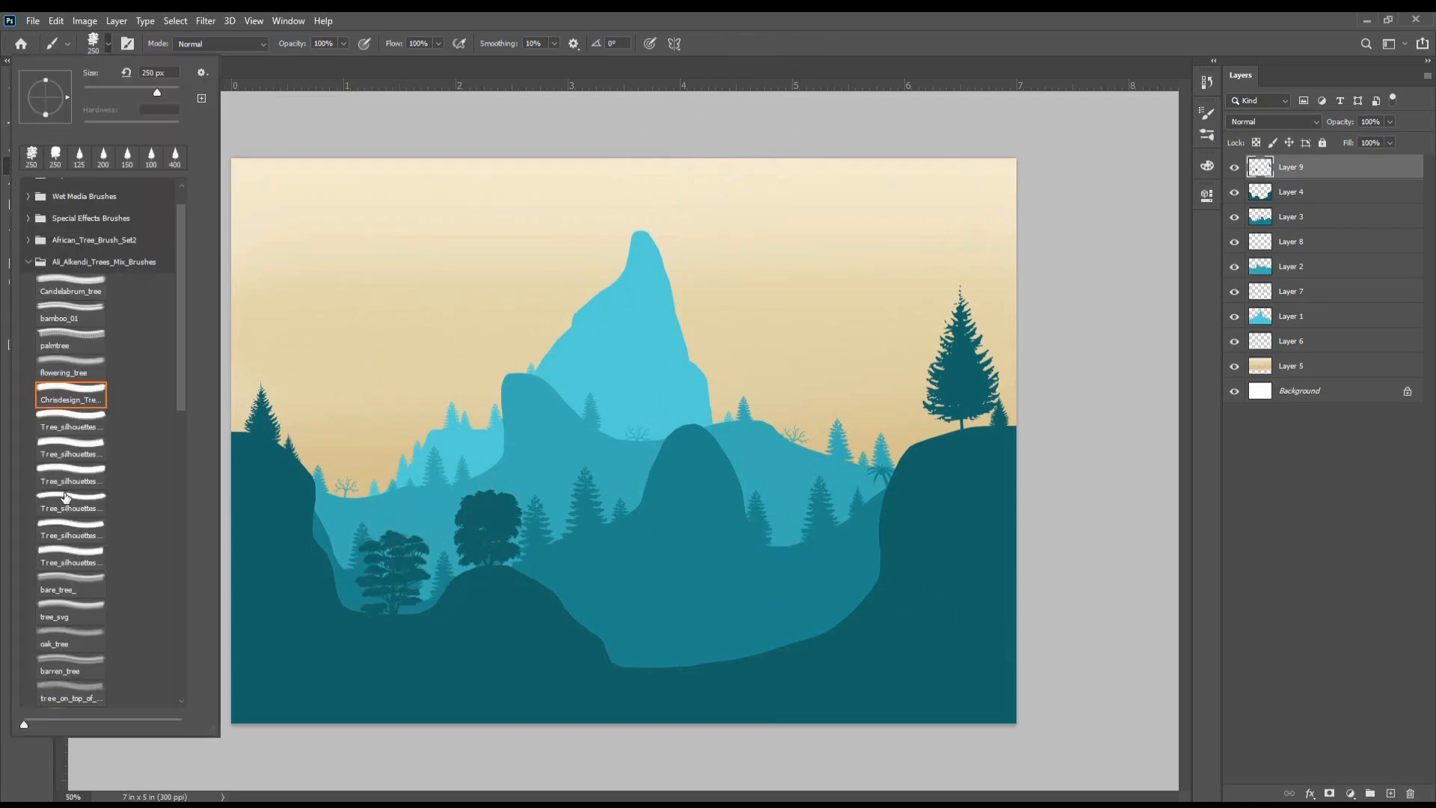
click(66, 497)
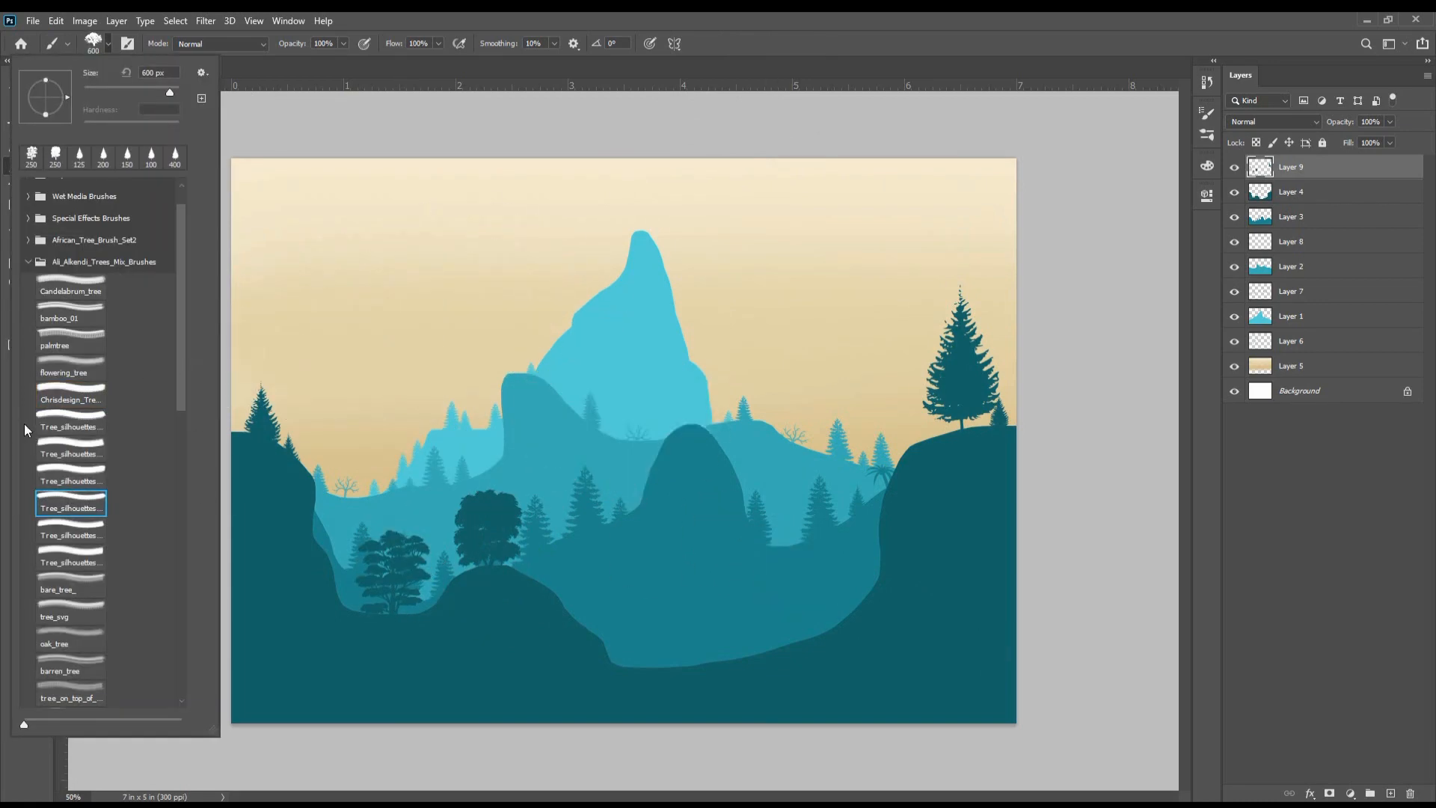
click(77, 428)
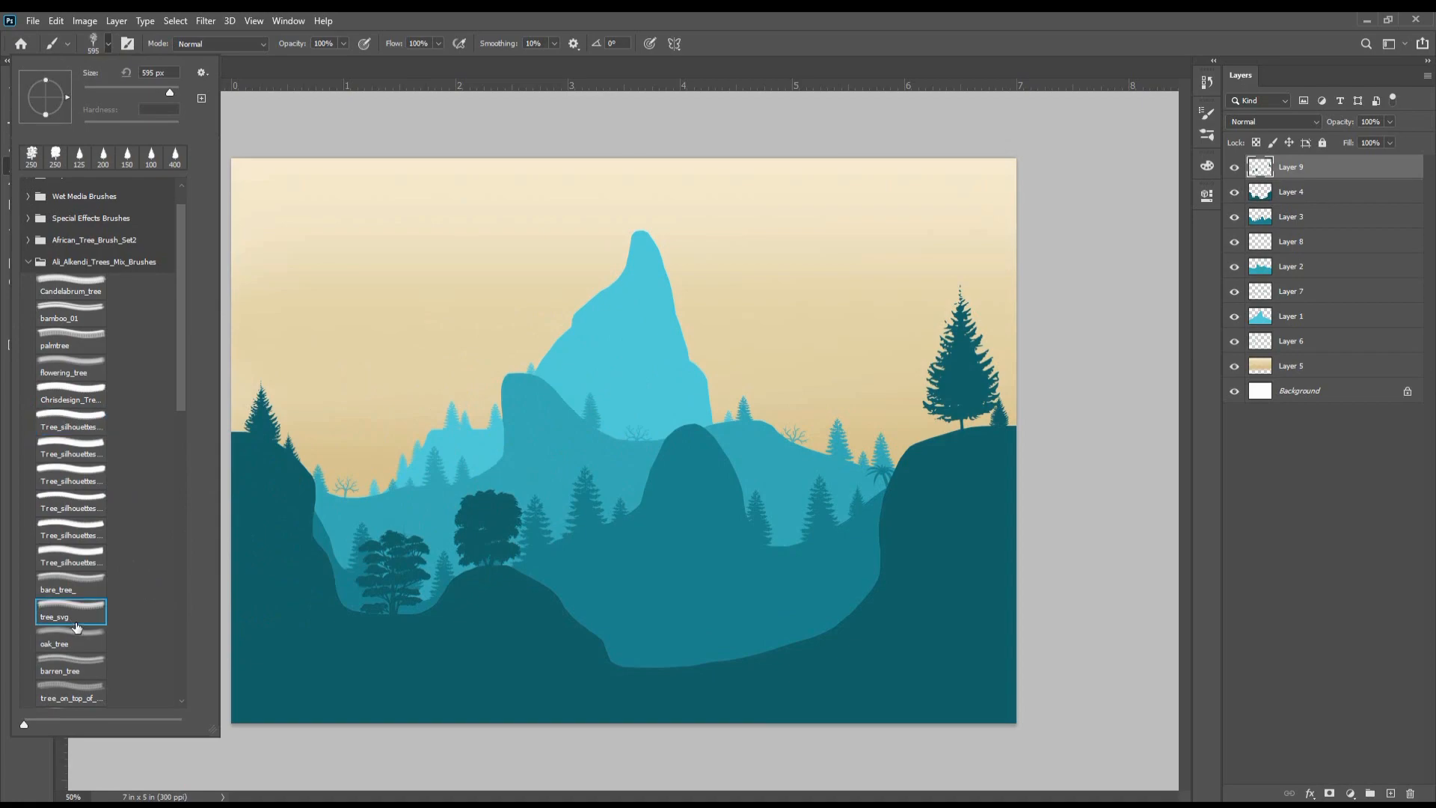
click(63, 299)
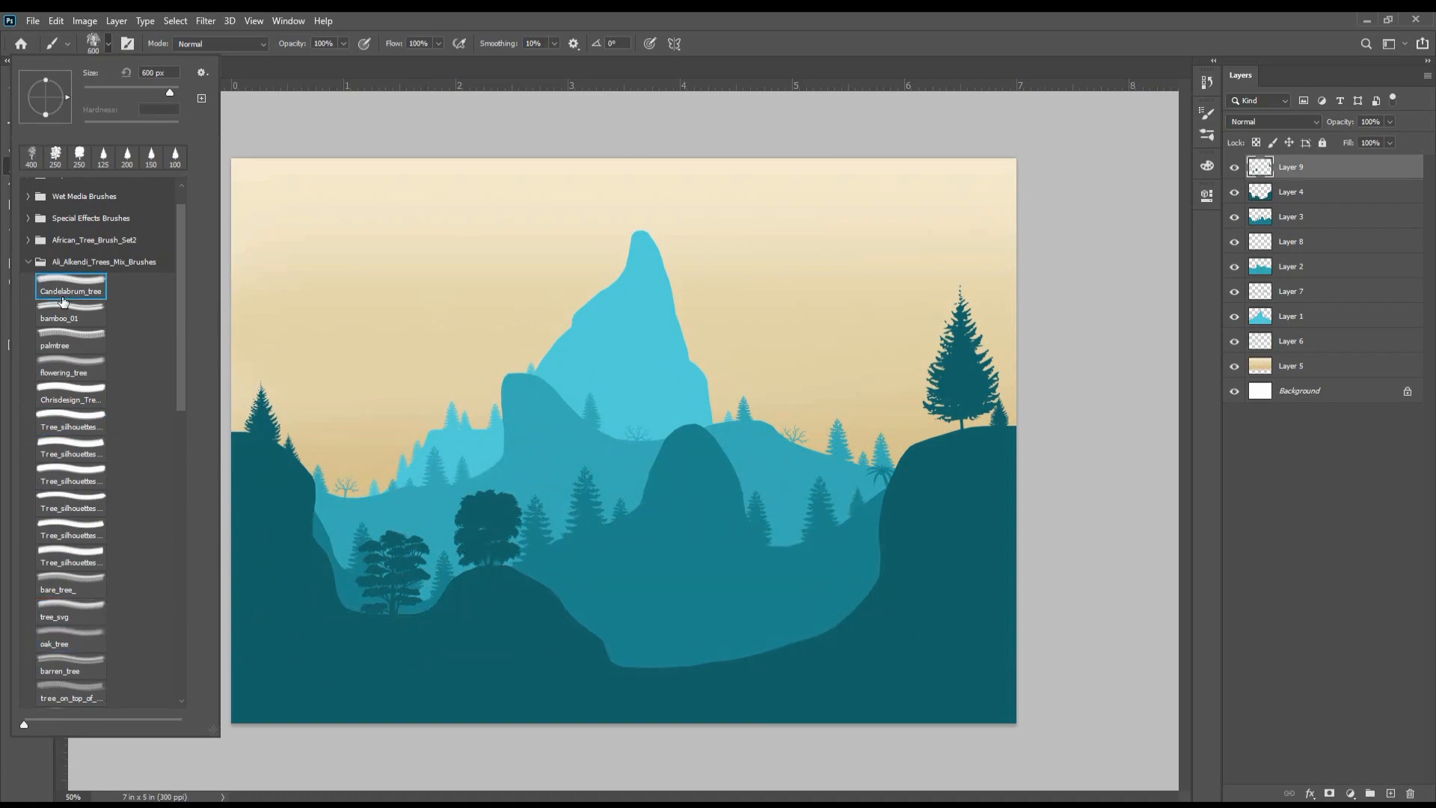
click(907, 513)
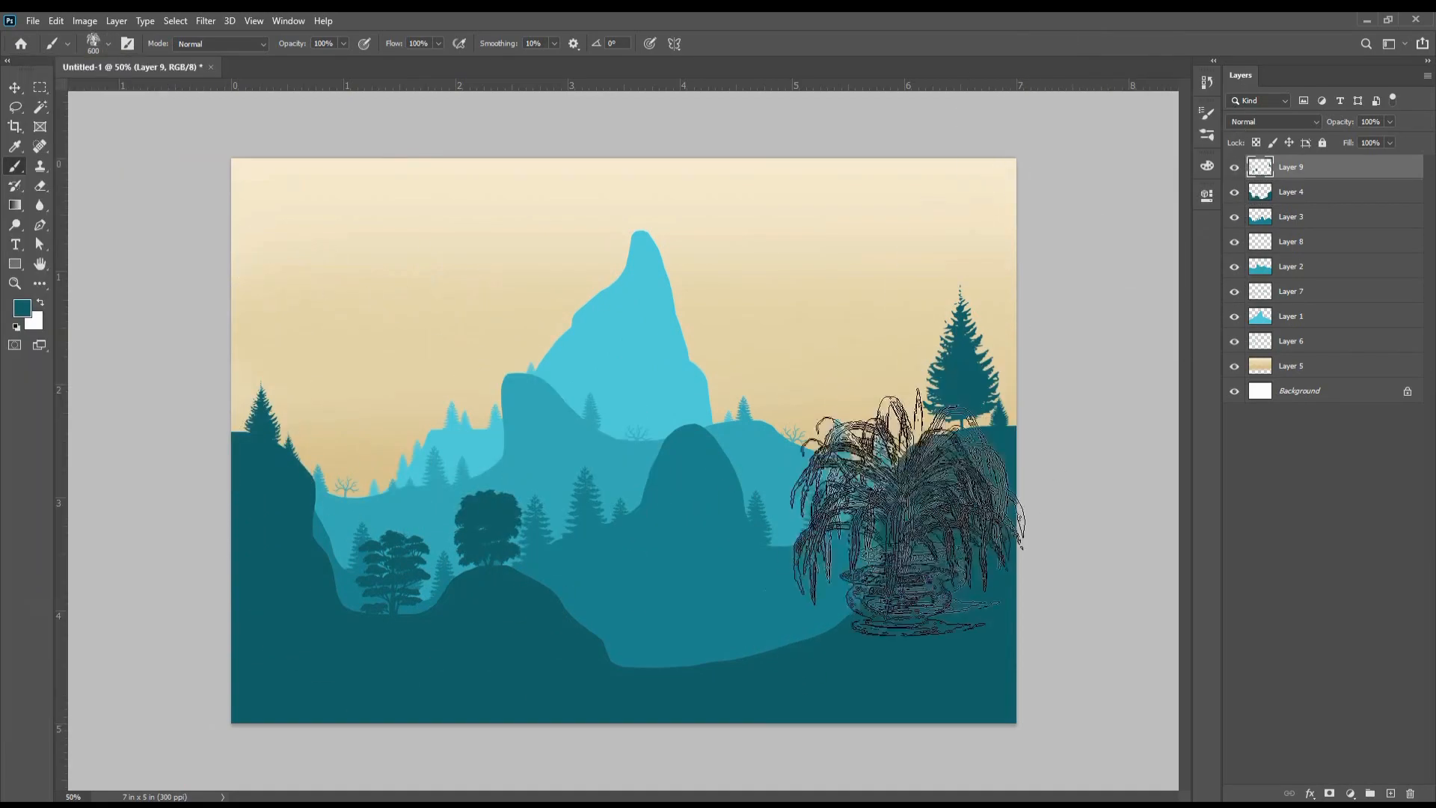
Step: Reduce the Candelabrum_tree brush to 90 px and stamp small shrubs along the front ridge's central valley floor
key(bracketleft)
key(bracketleft)
key(bracketleft)
key(bracketleft)
key(bracketleft)
key(bracketleft)
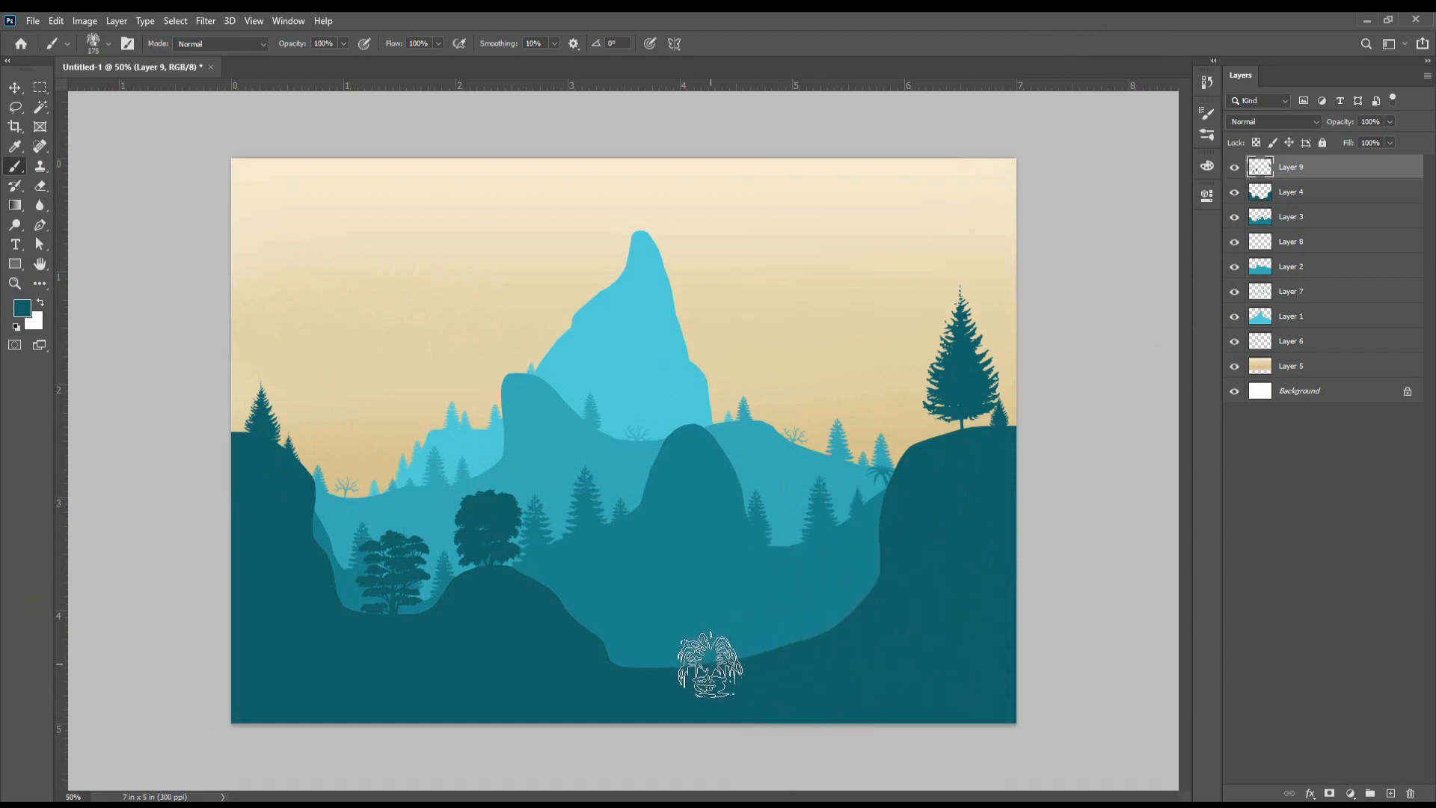
key(bracketleft)
key(bracketleft)
key(bracketleft)
click(642, 668)
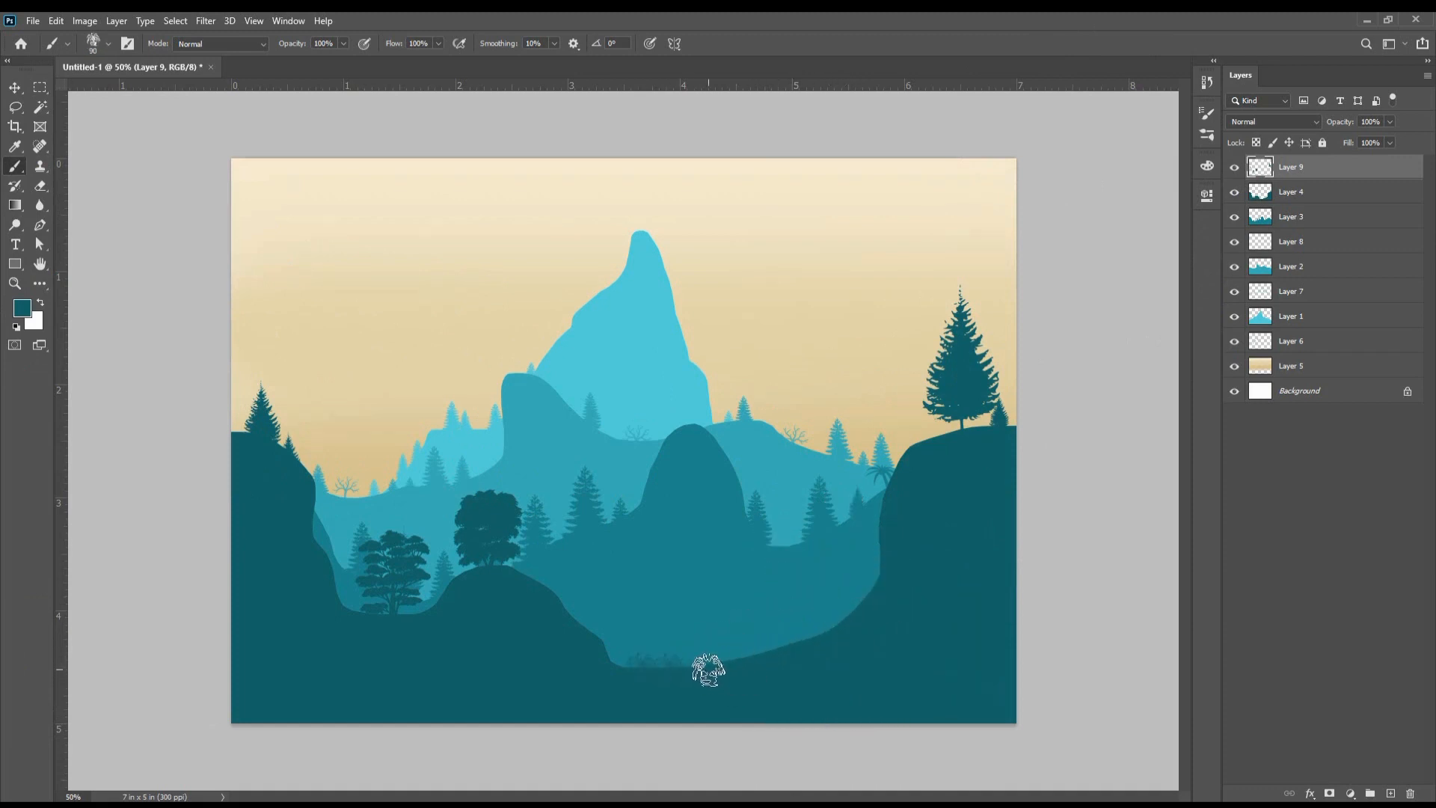
click(708, 670)
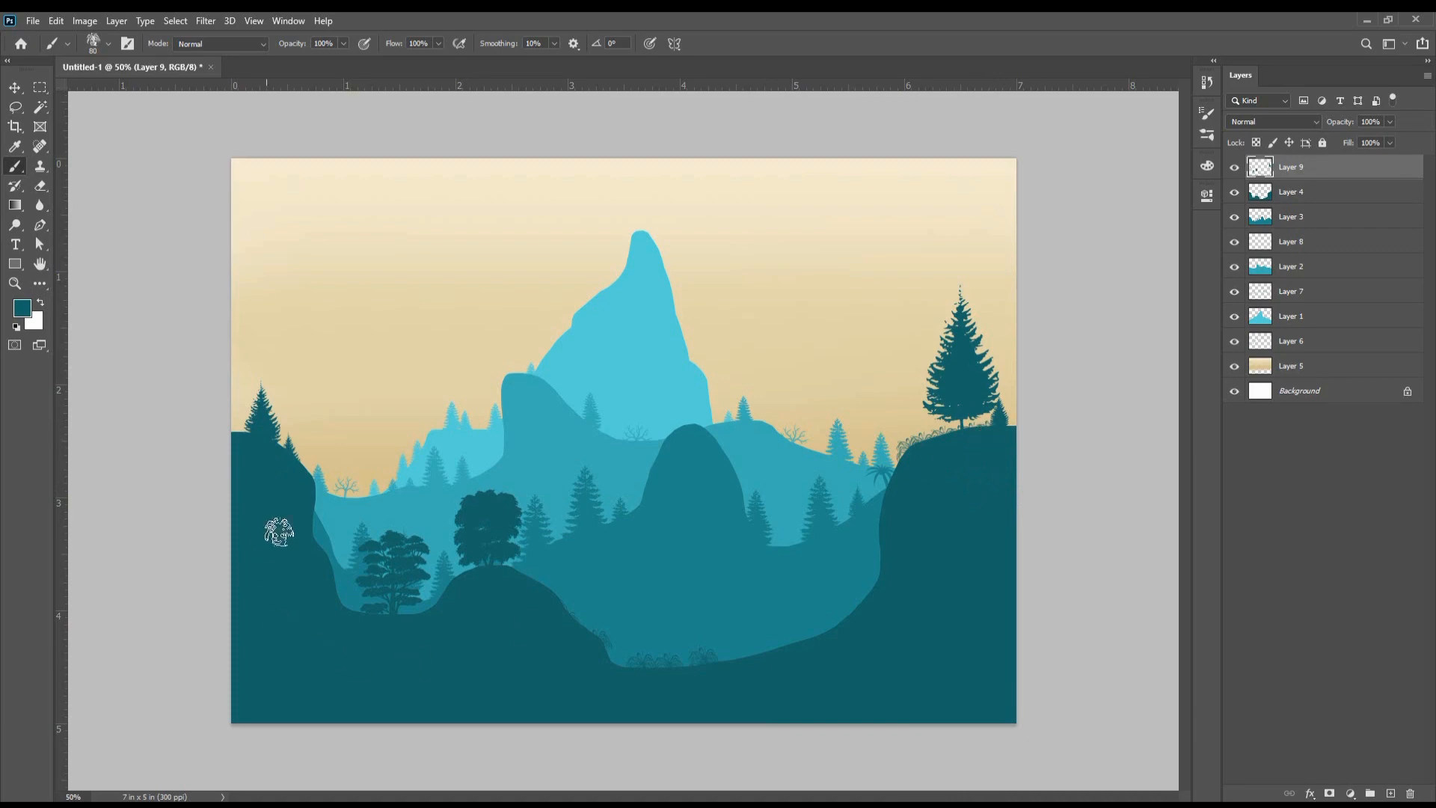
Step: Choose the bamboo_01 brush, reduce it to 400 px and stamp one bamboo plant on the front ridge's central valley floor
click(109, 43)
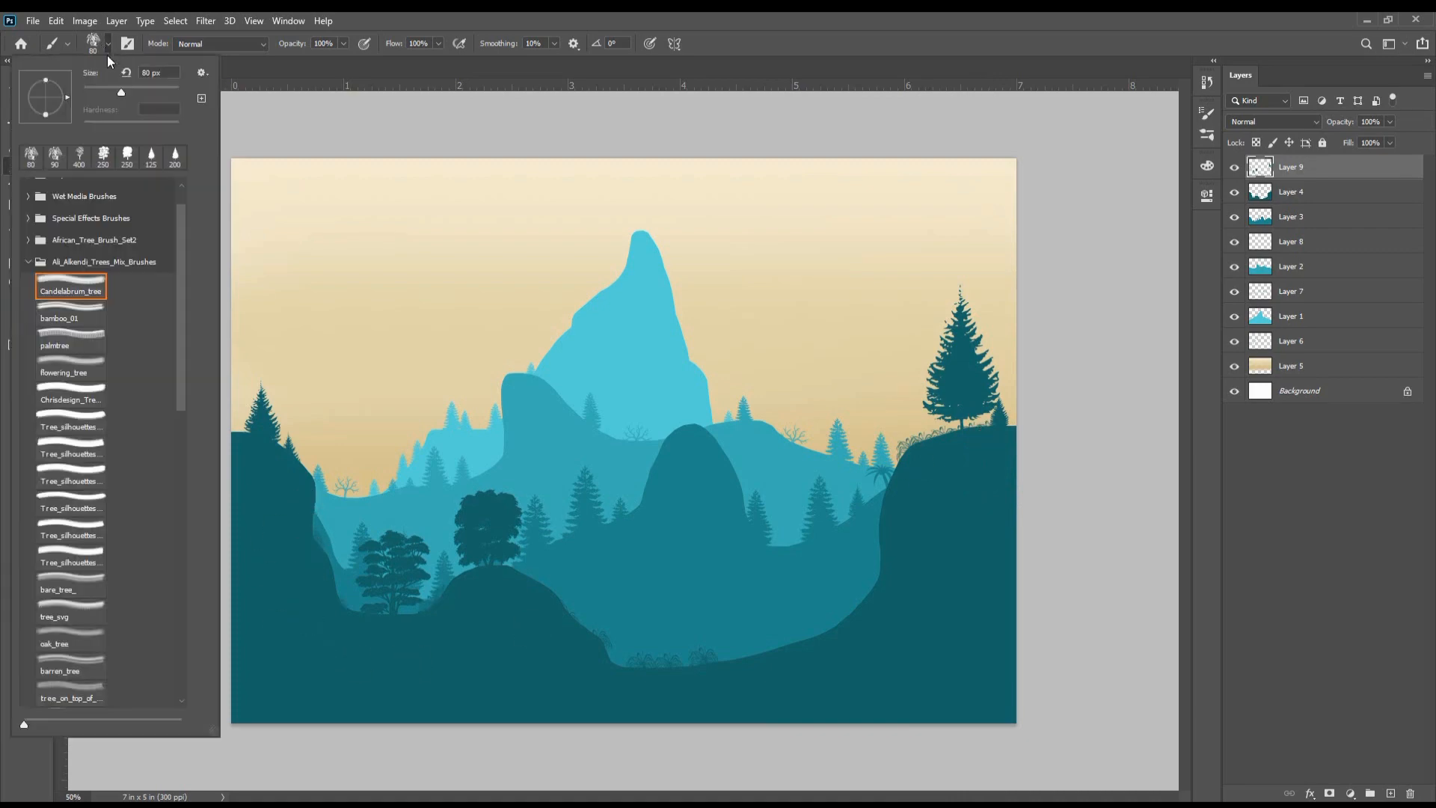
click(82, 315)
click(825, 321)
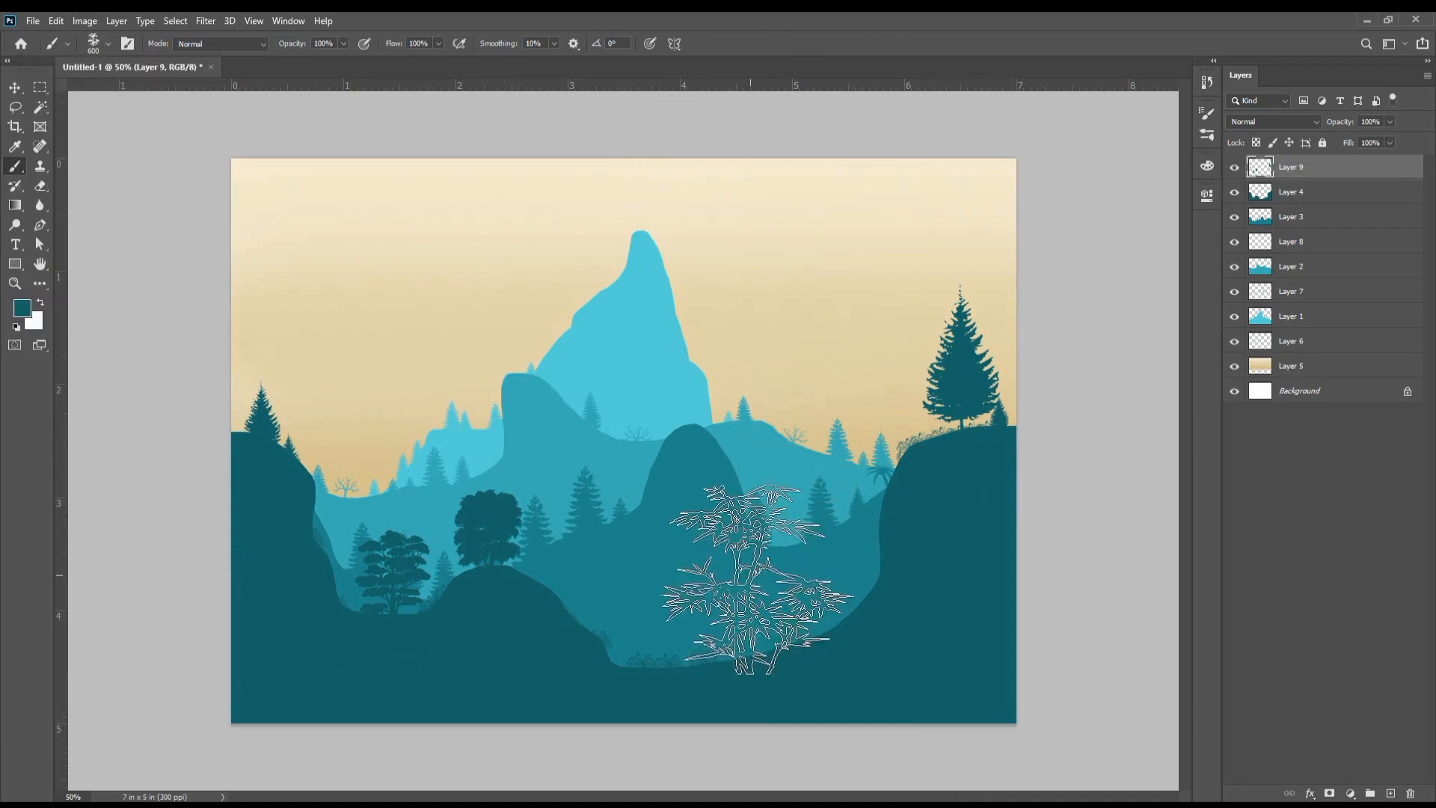
click(760, 586)
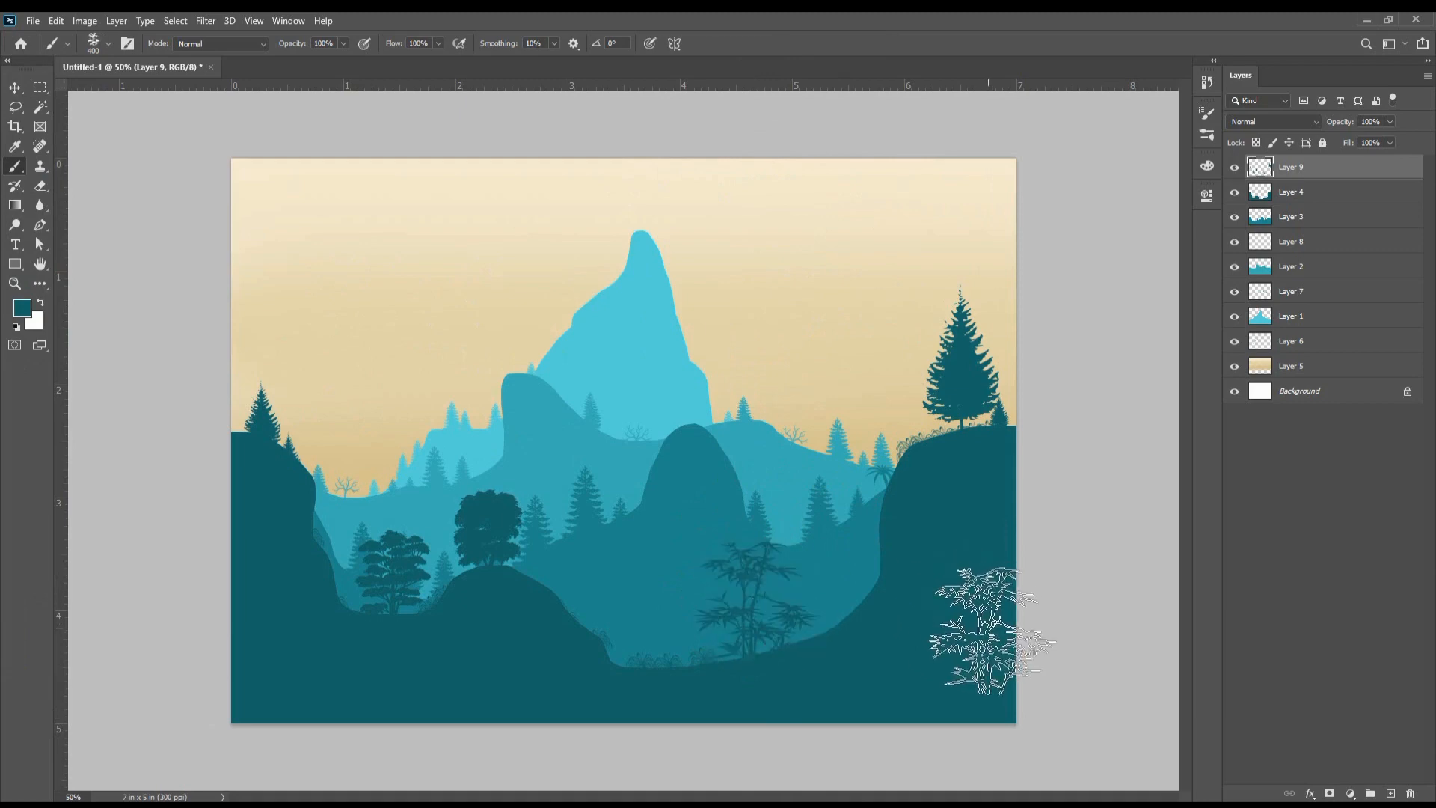
Step: Reduce the bamboo brush to 150 px and stamp small plants along the tops and slopes of the front ridge's left and right hills
key(bracketleft)
key(bracketleft)
key(bracketleft)
key(bracketleft)
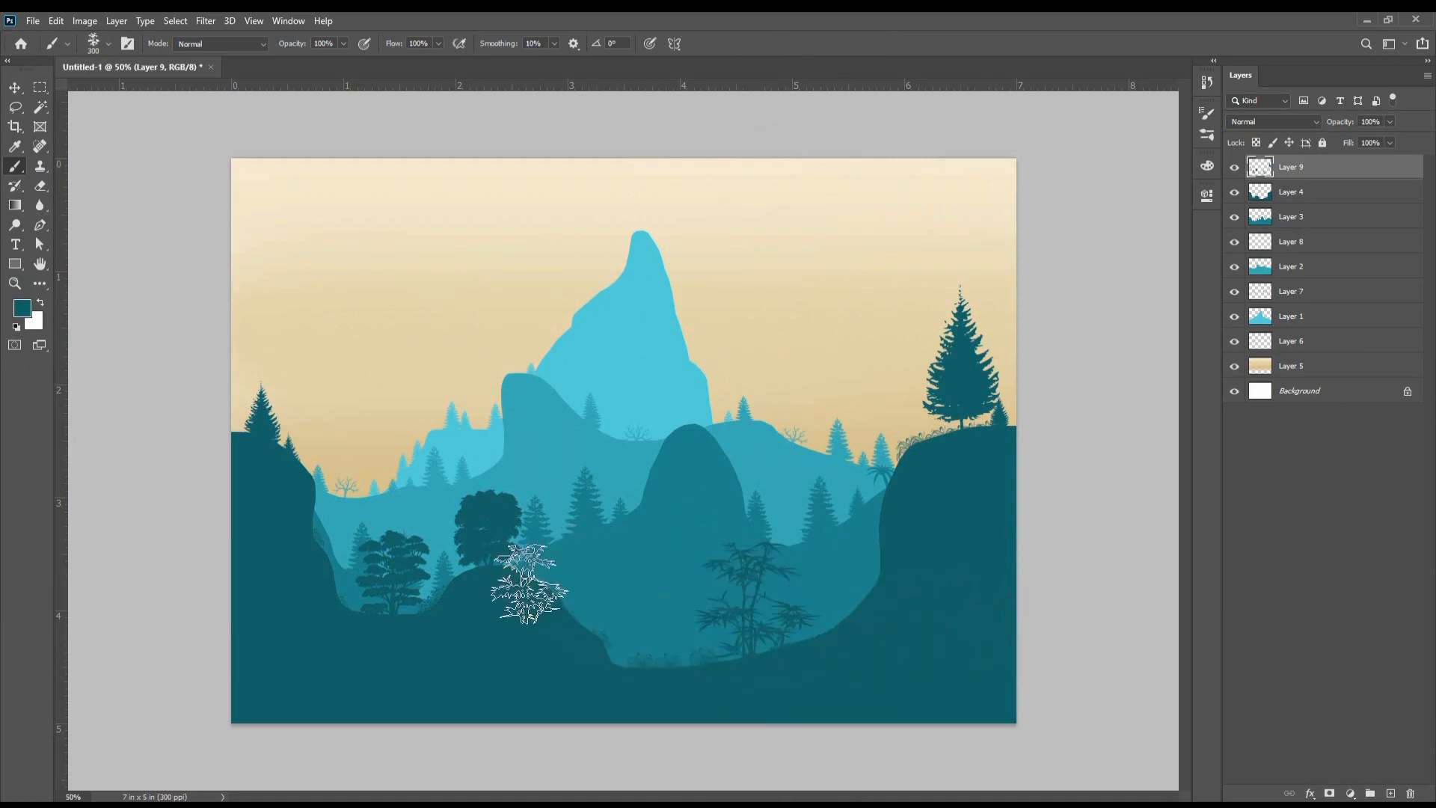
key(bracketleft)
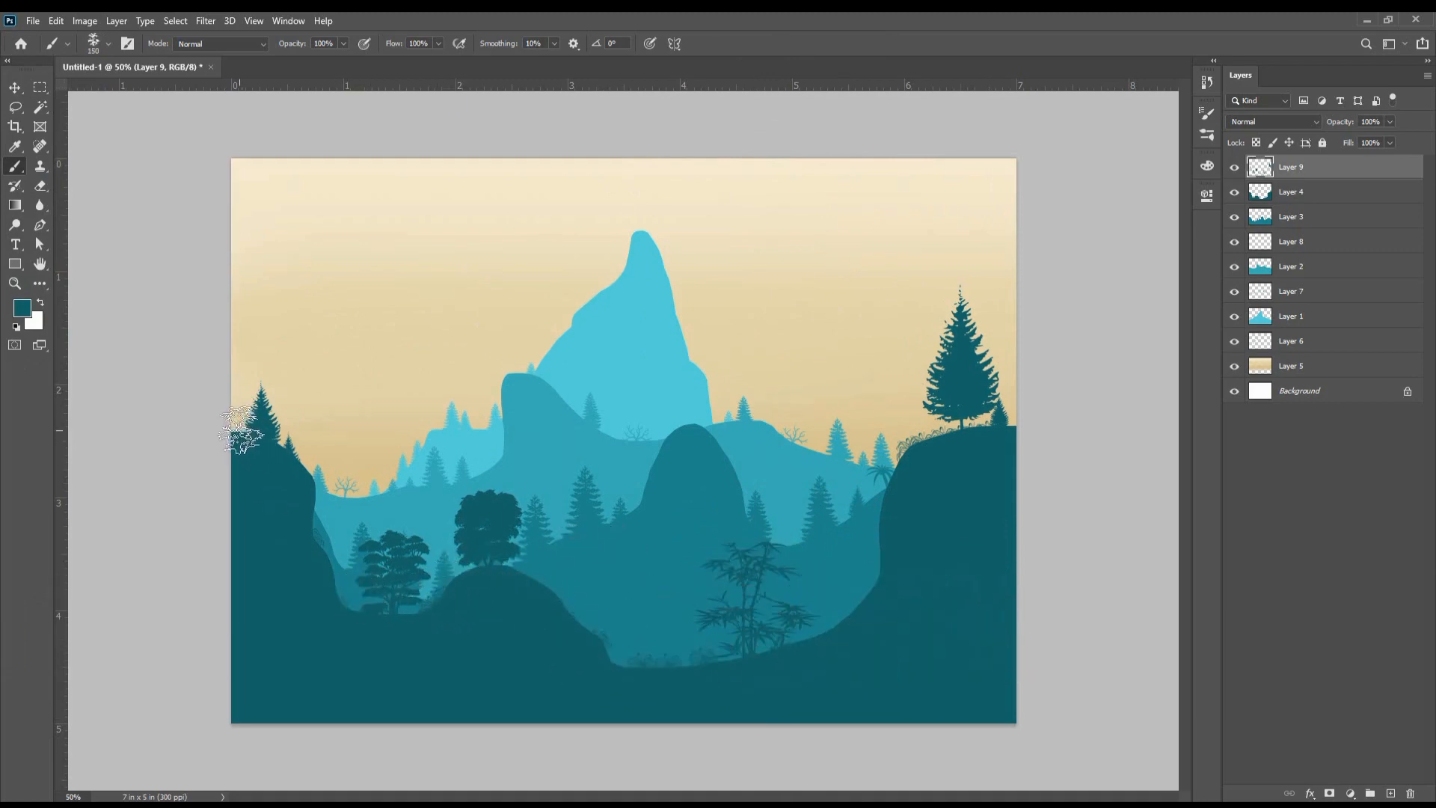
click(294, 464)
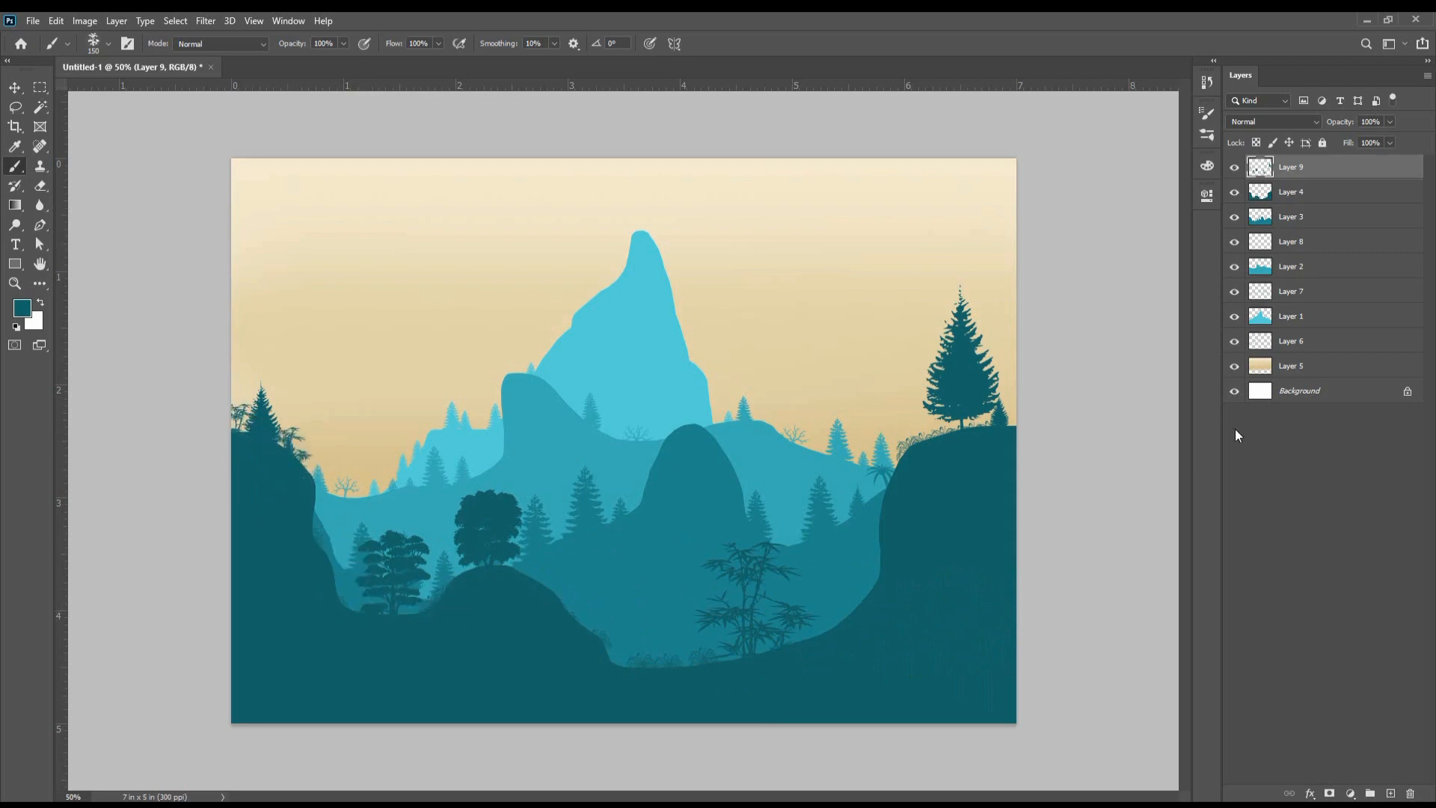
click(940, 441)
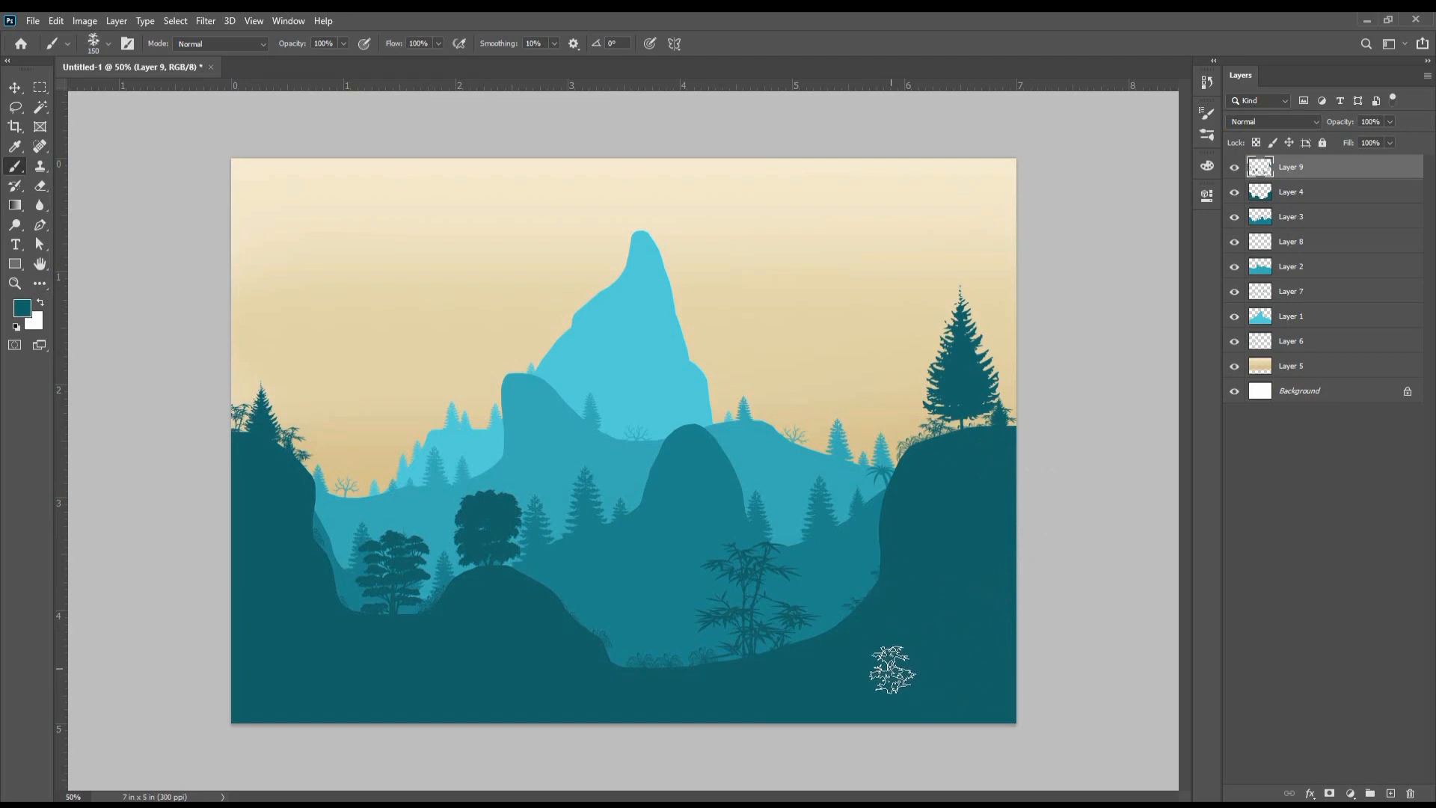
Step: Choose the palmtree brush from the Ali_Alkendi_Trees_Mix_Brushes set
click(106, 43)
click(29, 262)
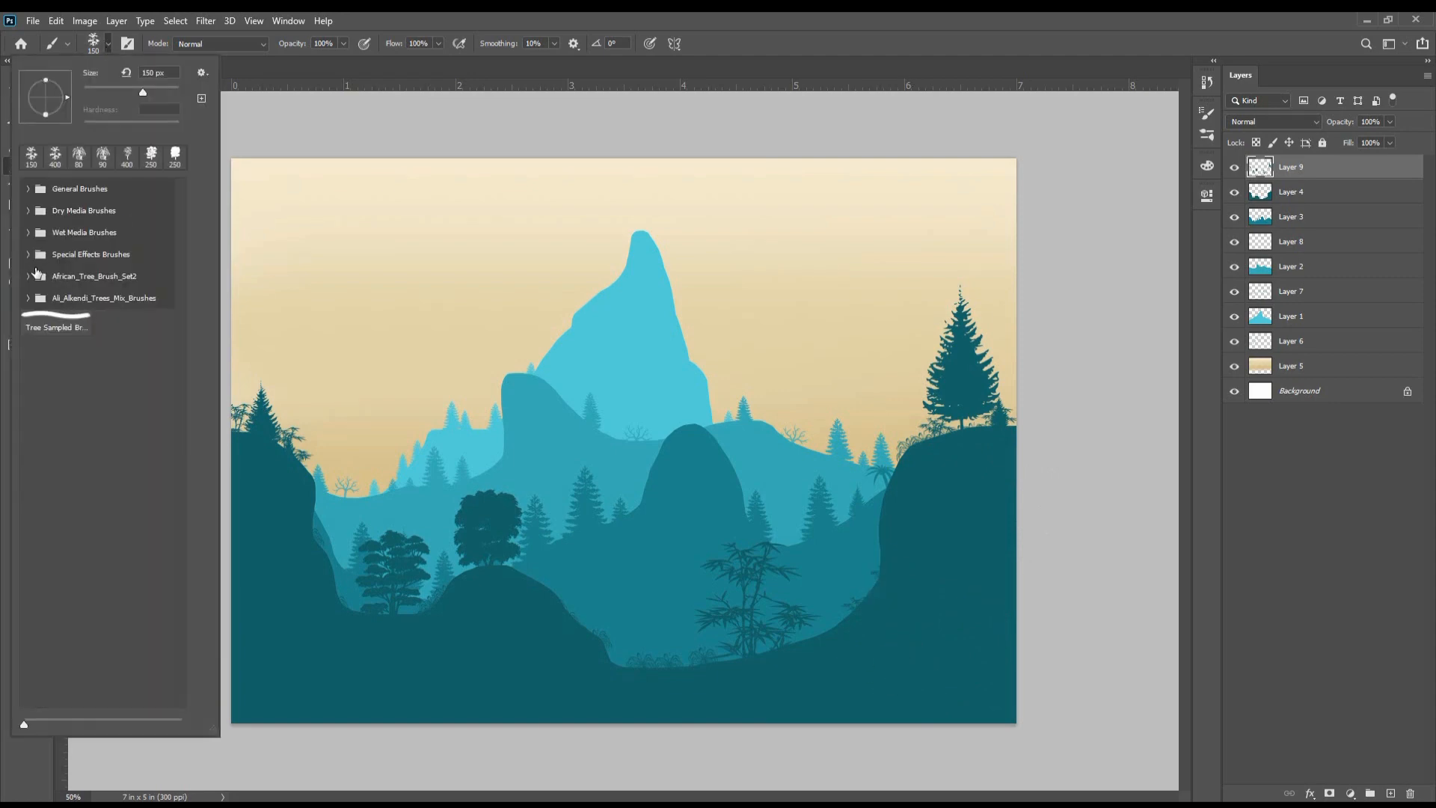
click(29, 298)
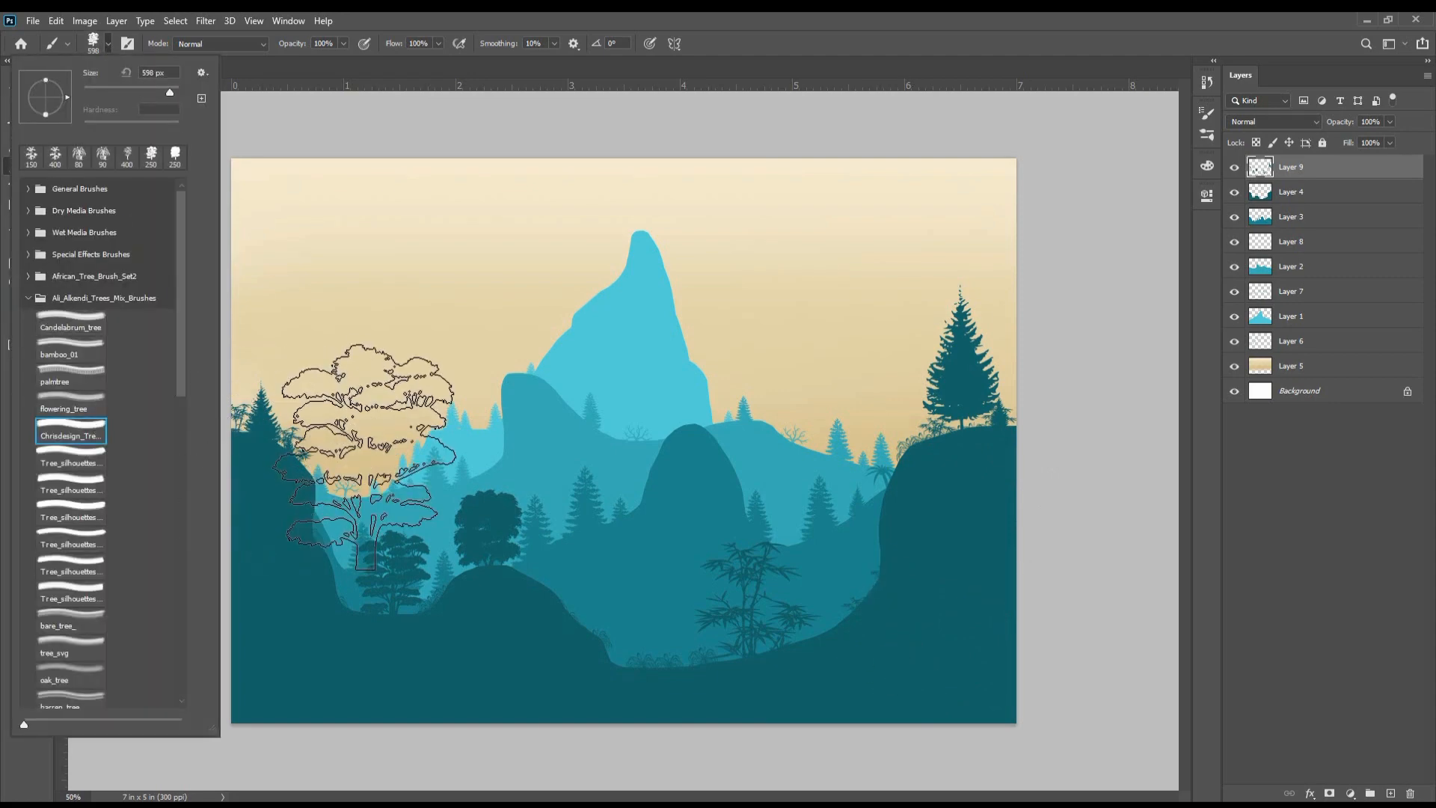
click(88, 374)
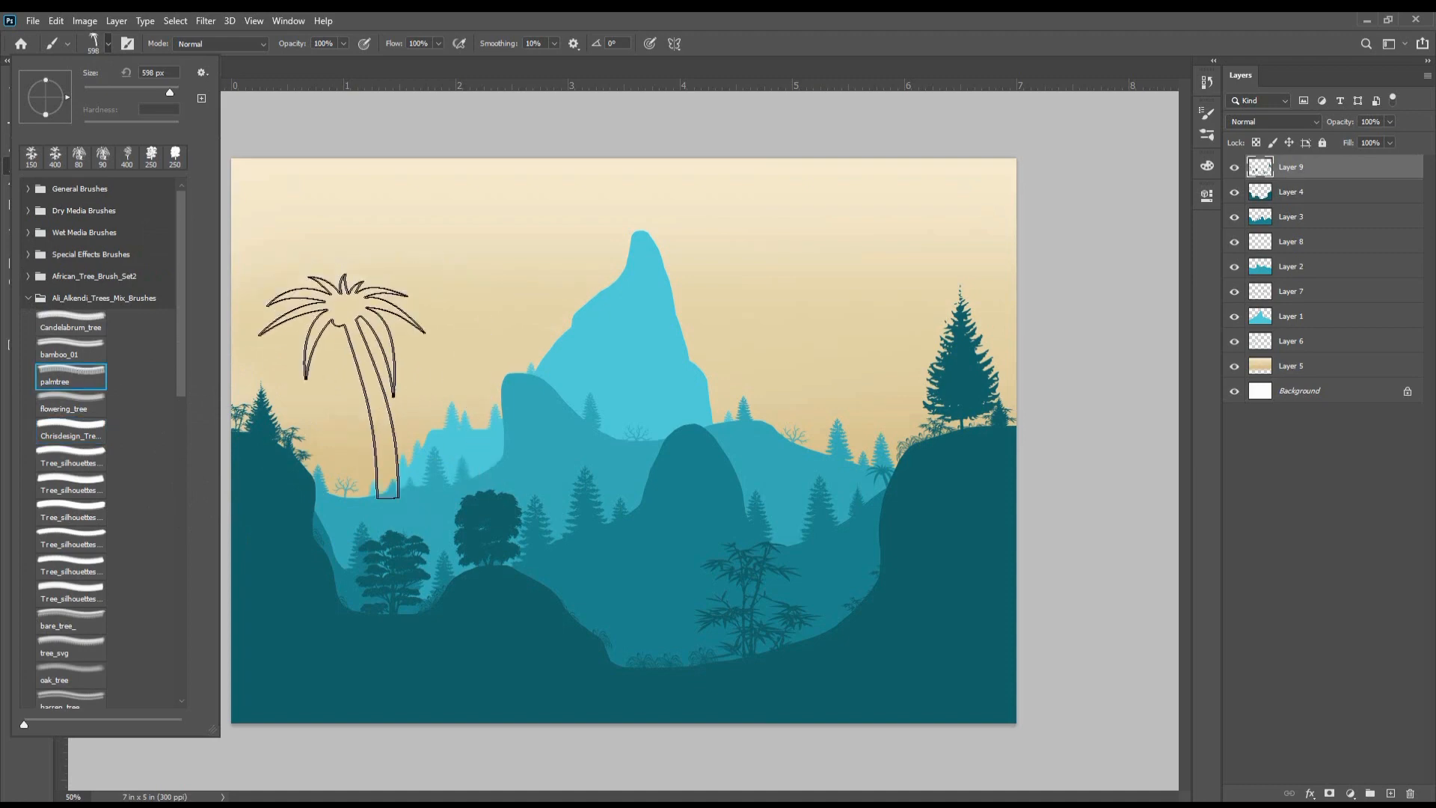
click(827, 78)
Step: Stamp a 250 px palm on the left of the central valley floor and a 175 px palm right of the bamboo
key(bracketleft)
key(bracketleft)
key(bracketleft)
key(bracketleft)
key(bracketleft)
key(bracketleft)
click(636, 631)
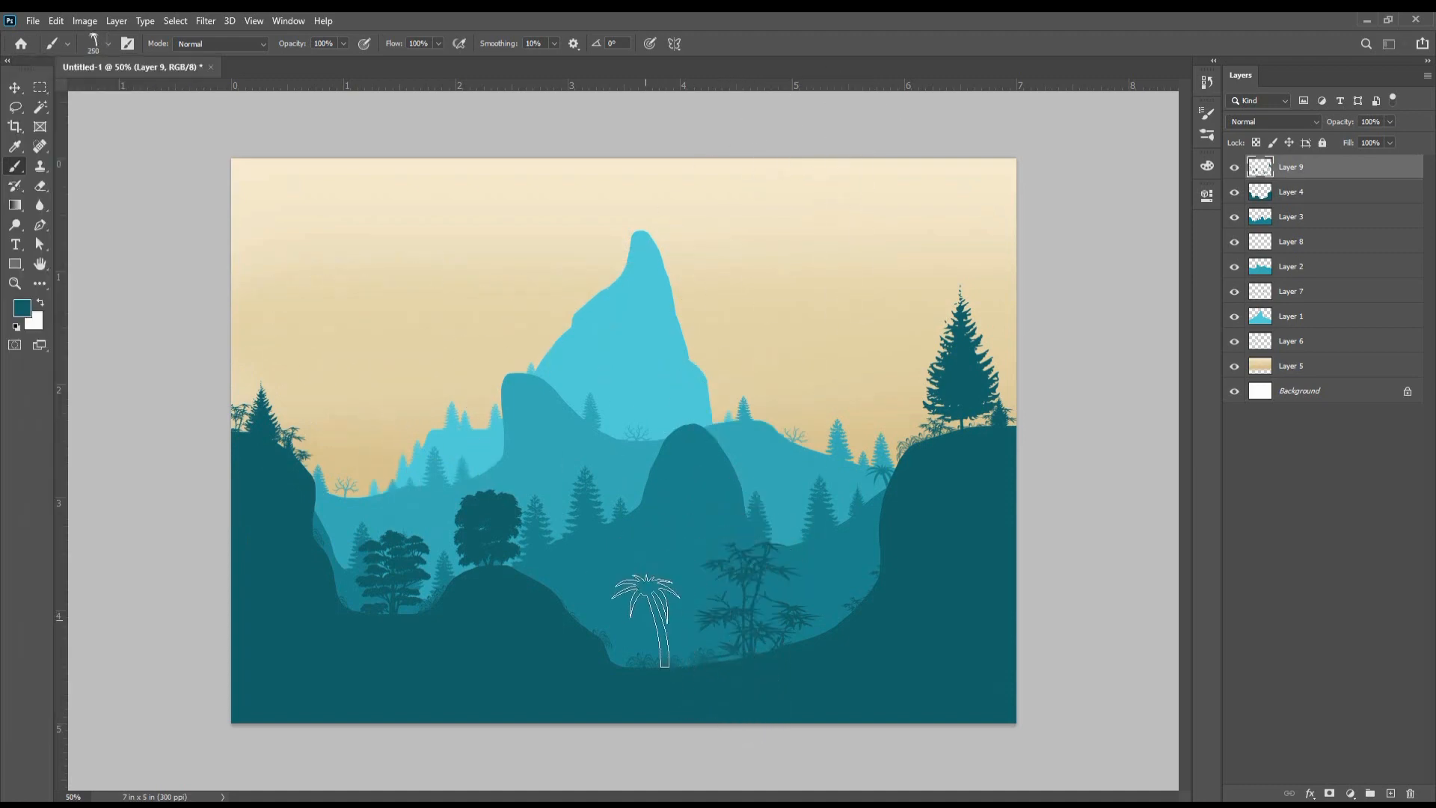
key(bracketleft)
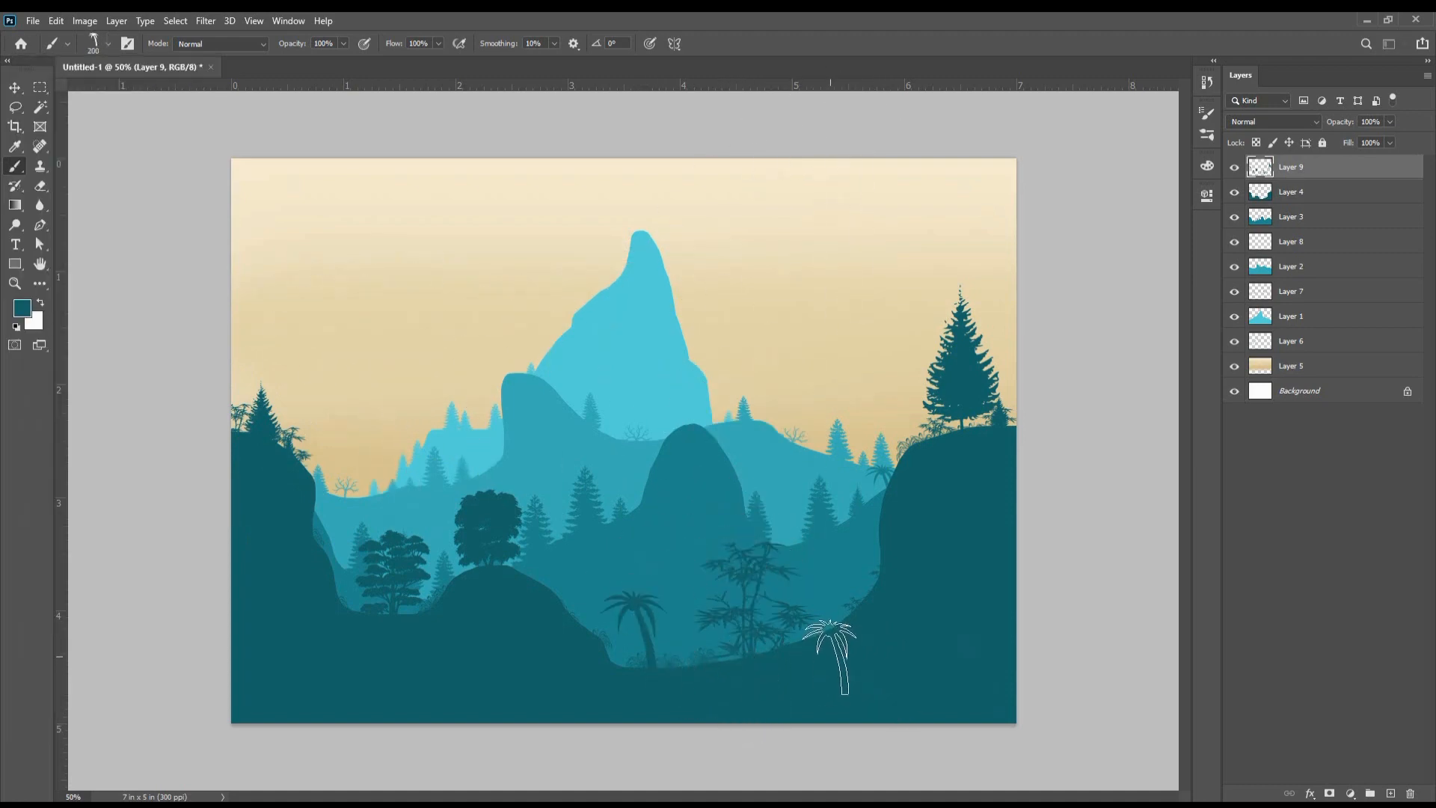
click(832, 633)
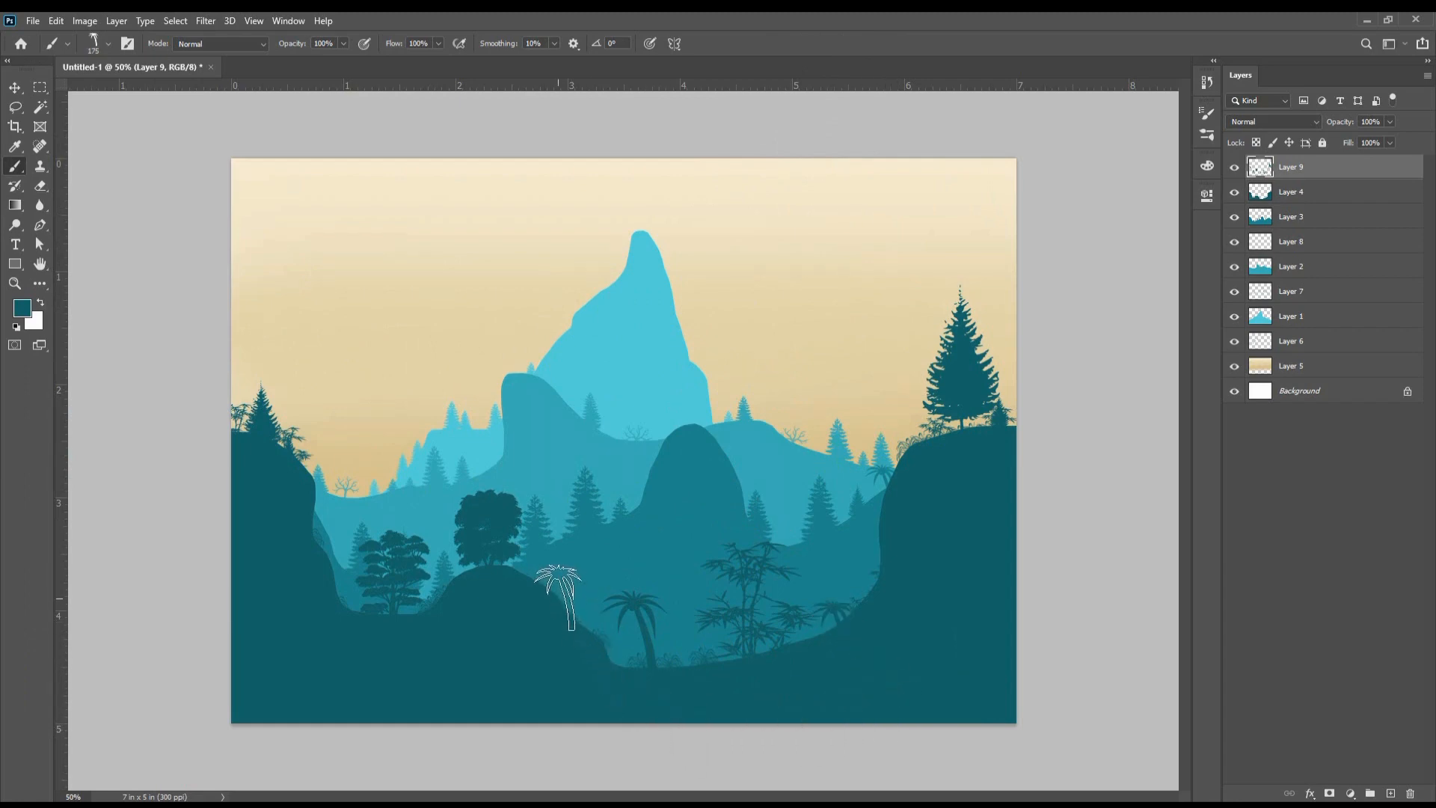
Step: Choose the narrow cypress-shaped Tree_silhouettes brush and stamp slim trees up to 250 px on the middle hill's right slope and the right hill's edge
click(108, 43)
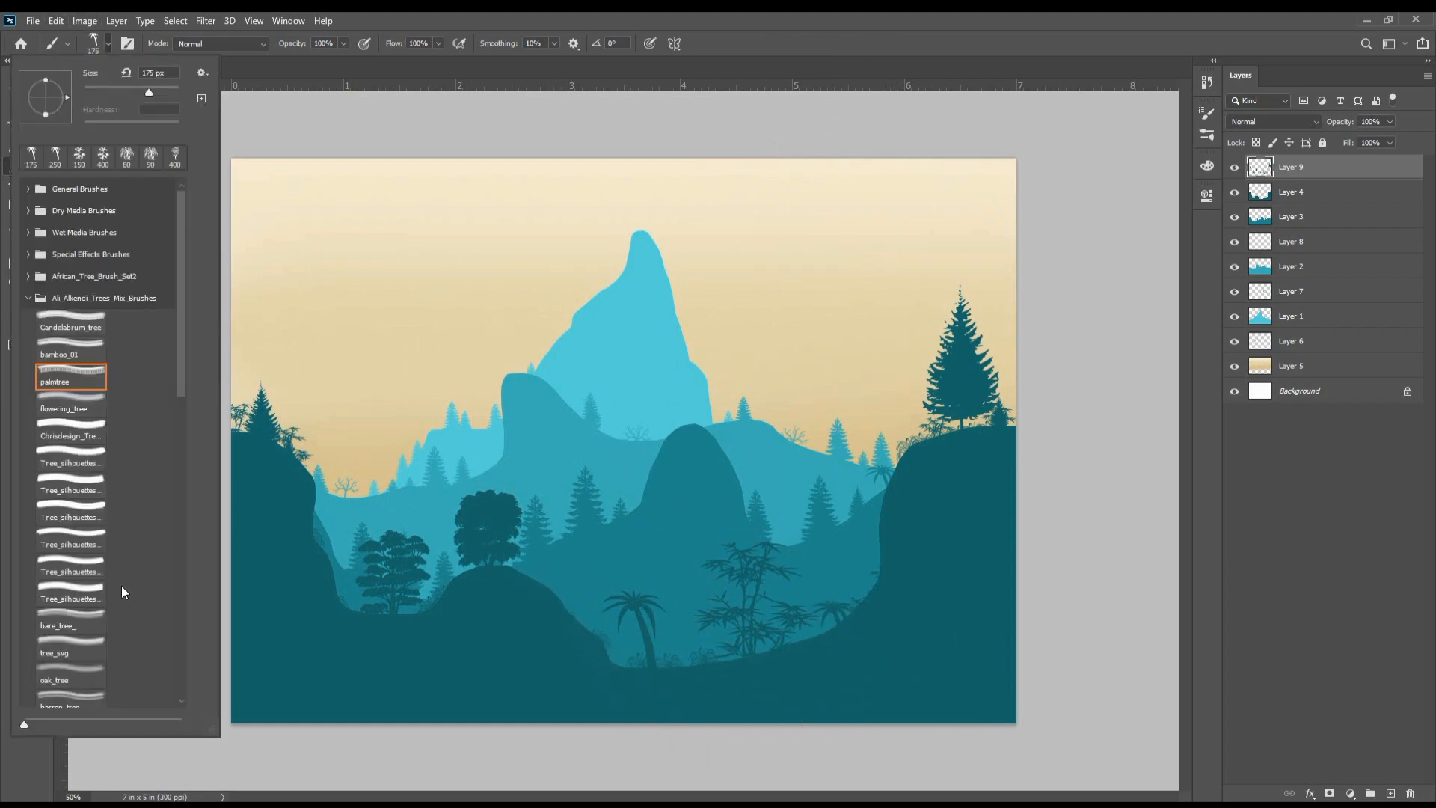
click(72, 591)
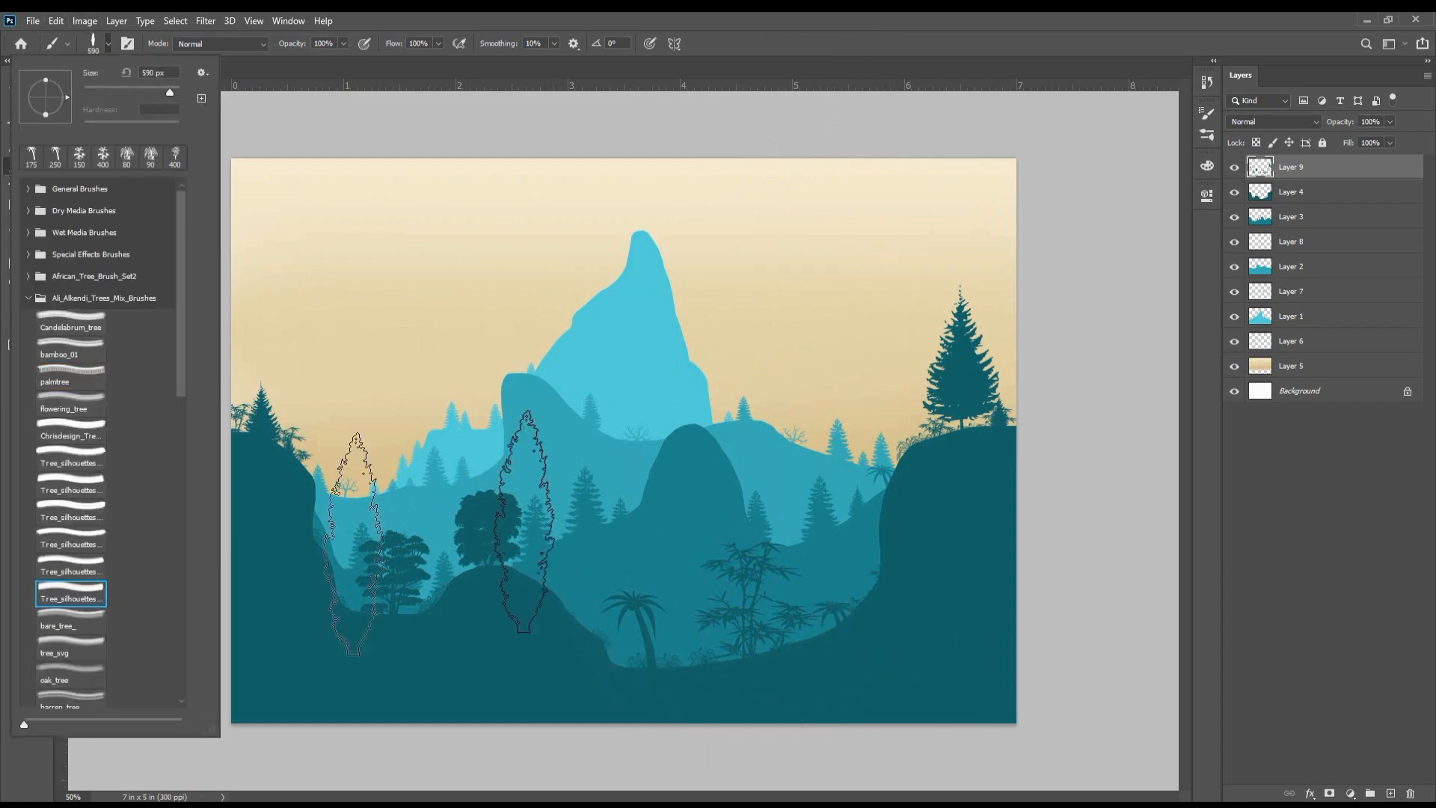
click(985, 34)
key(bracketleft)
key(bracketleft)
key(bracketleft)
key(bracketleft)
click(551, 552)
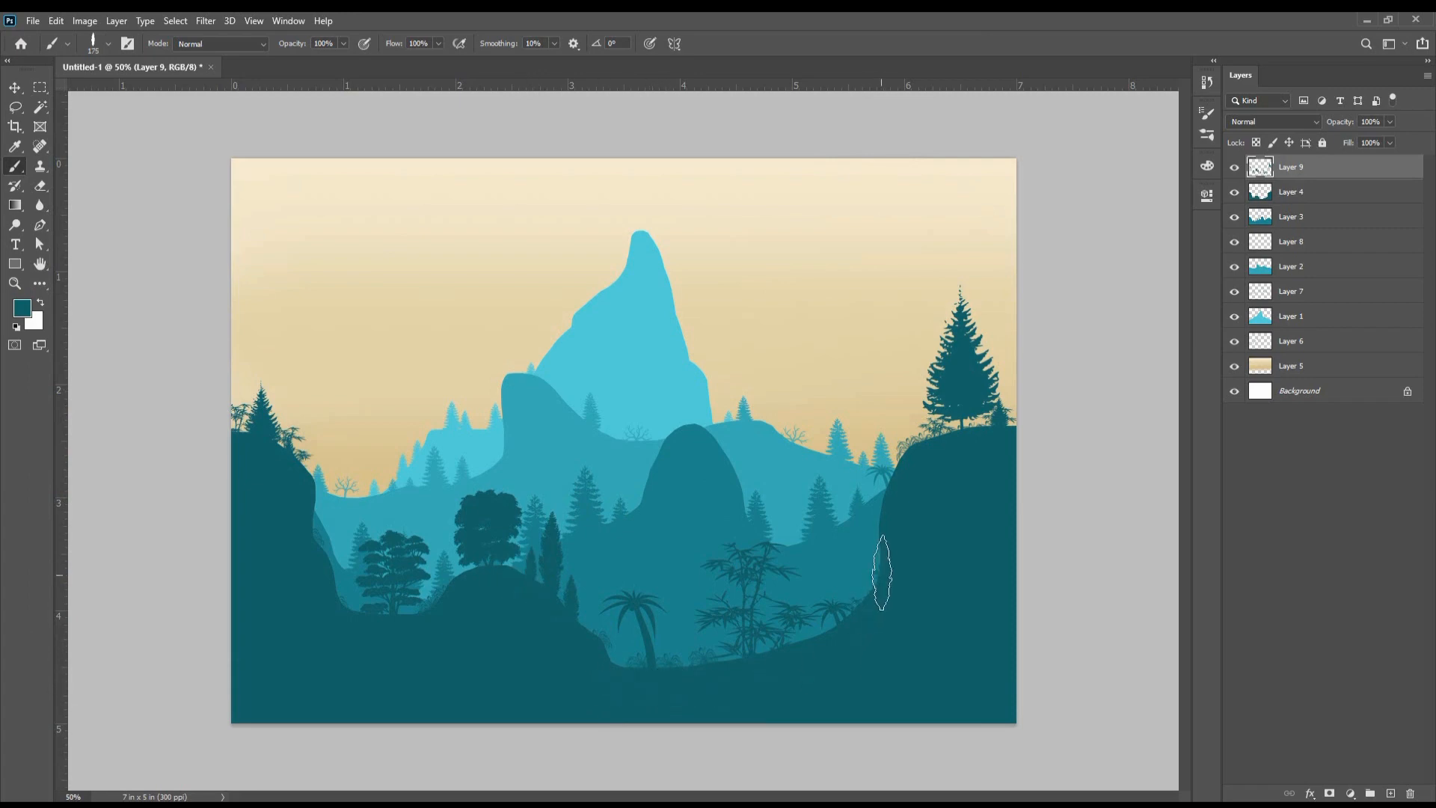
click(912, 421)
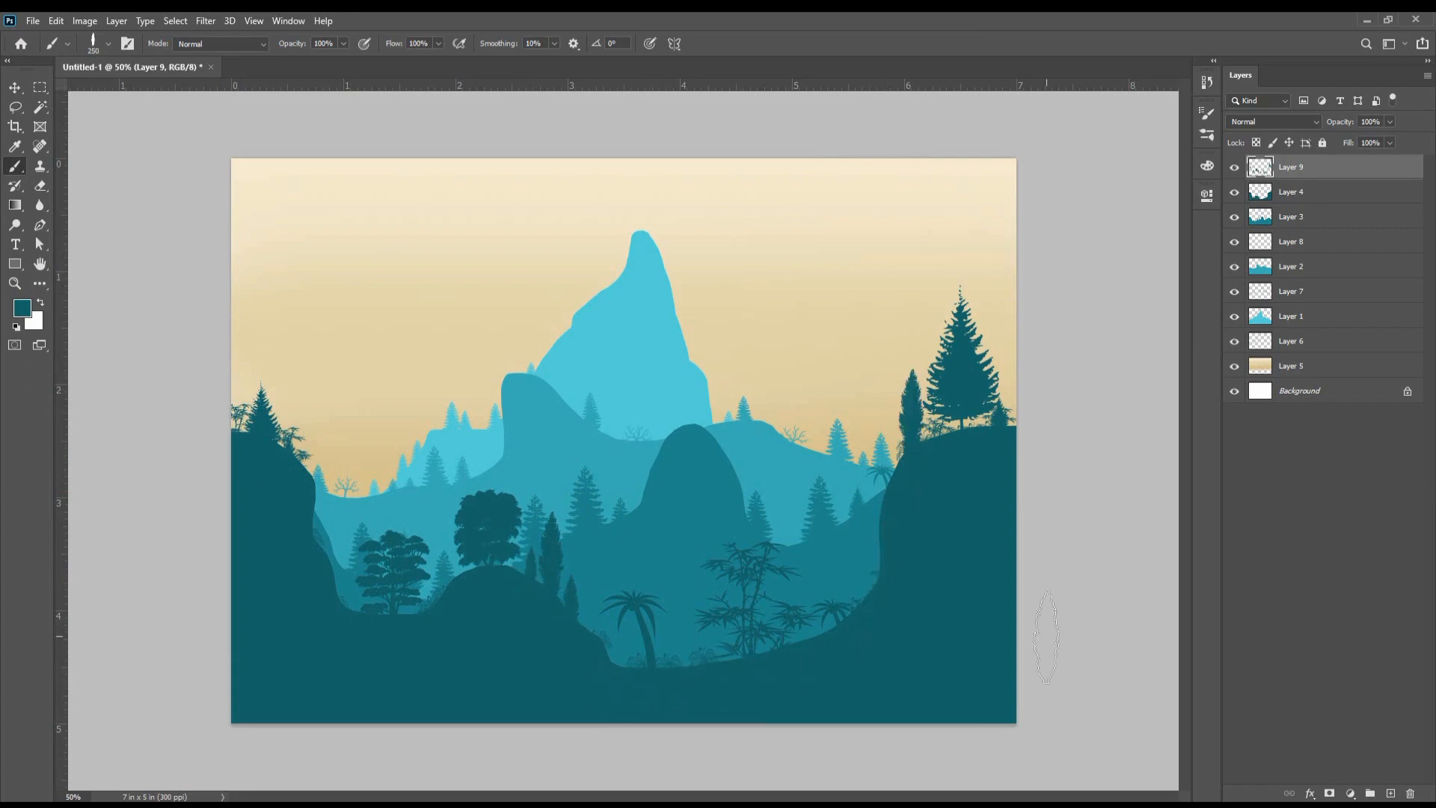
Step: Try other tree brushes and choose AT_Acacia2 from the African_Tree_Brush_Set2 set
click(108, 44)
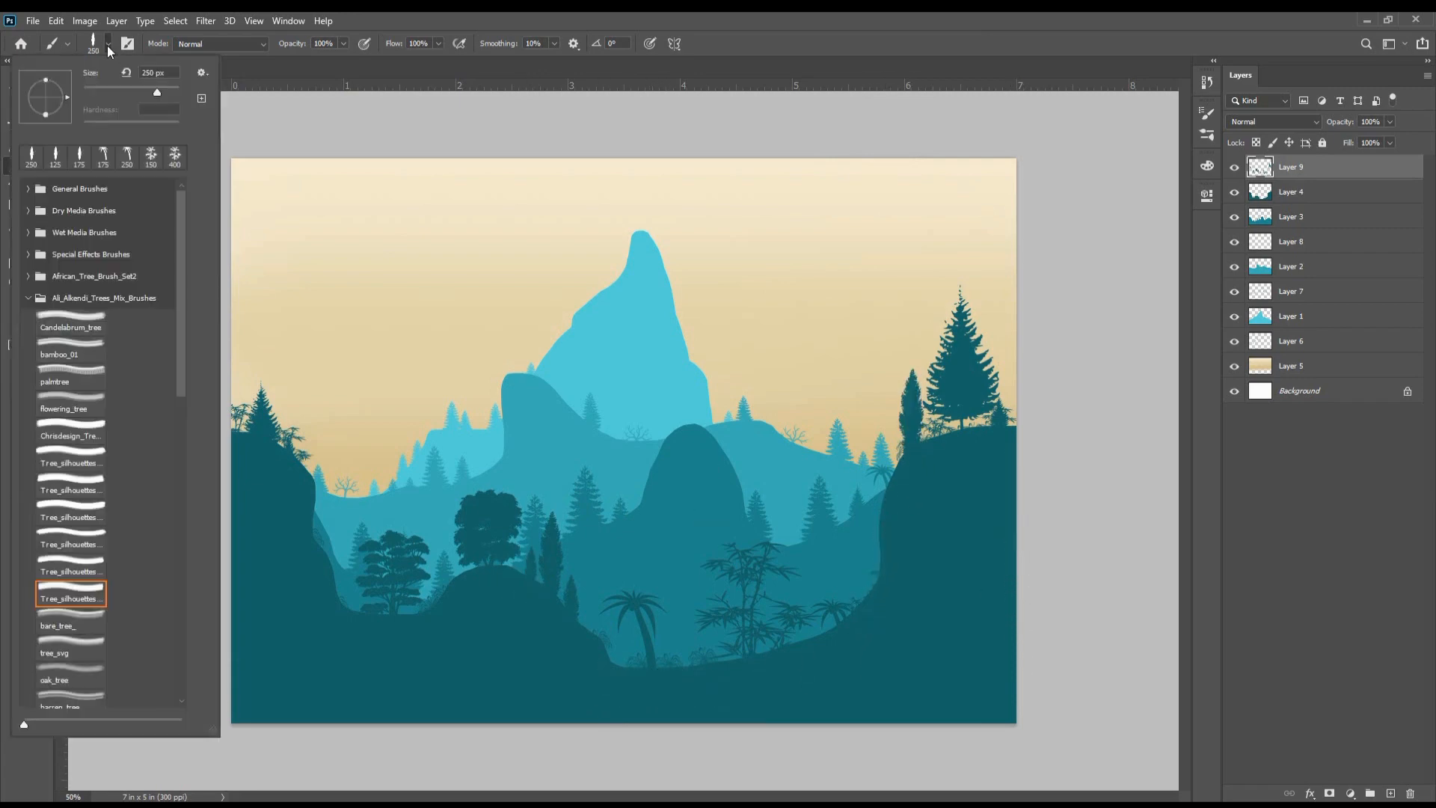
click(81, 356)
click(85, 428)
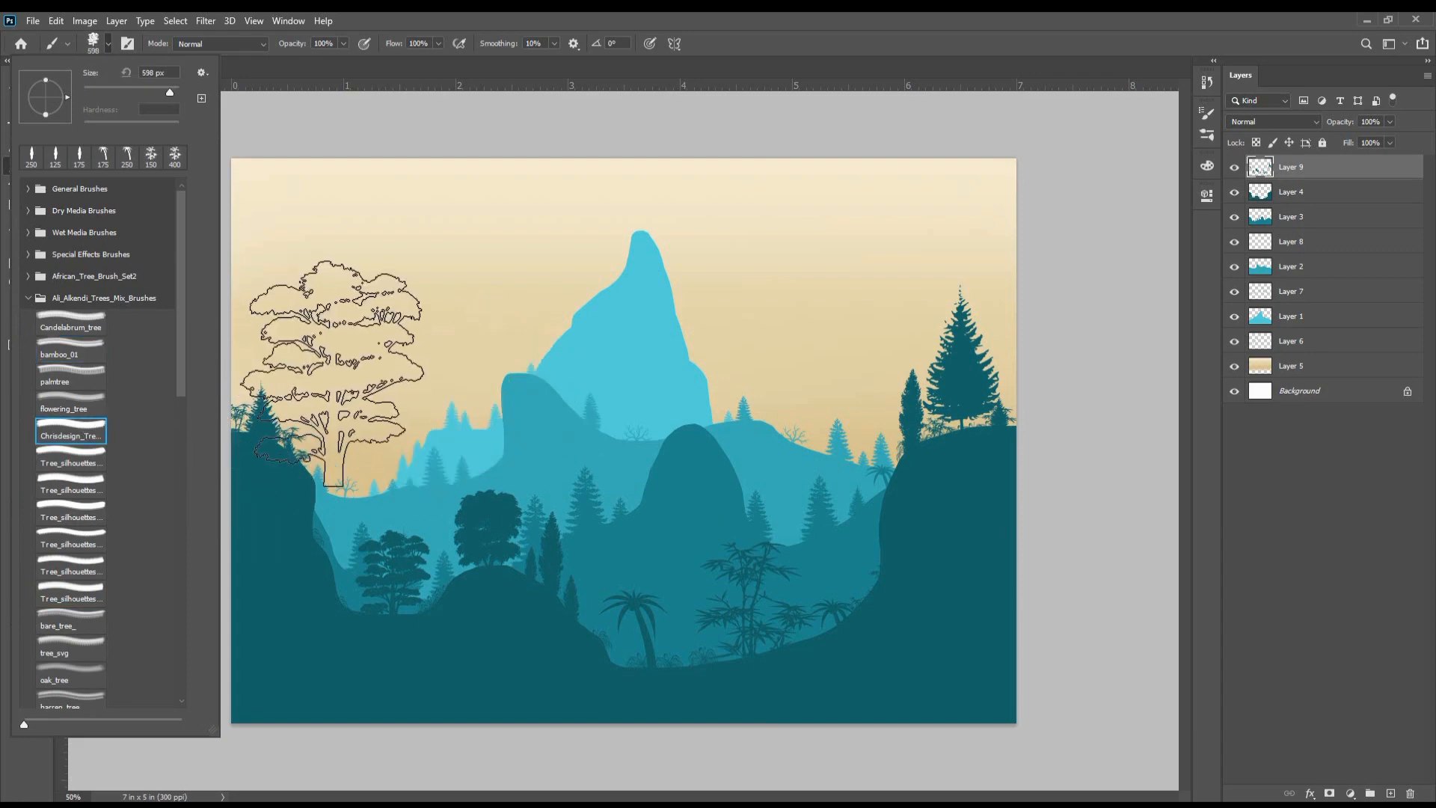
click(25, 297)
click(28, 276)
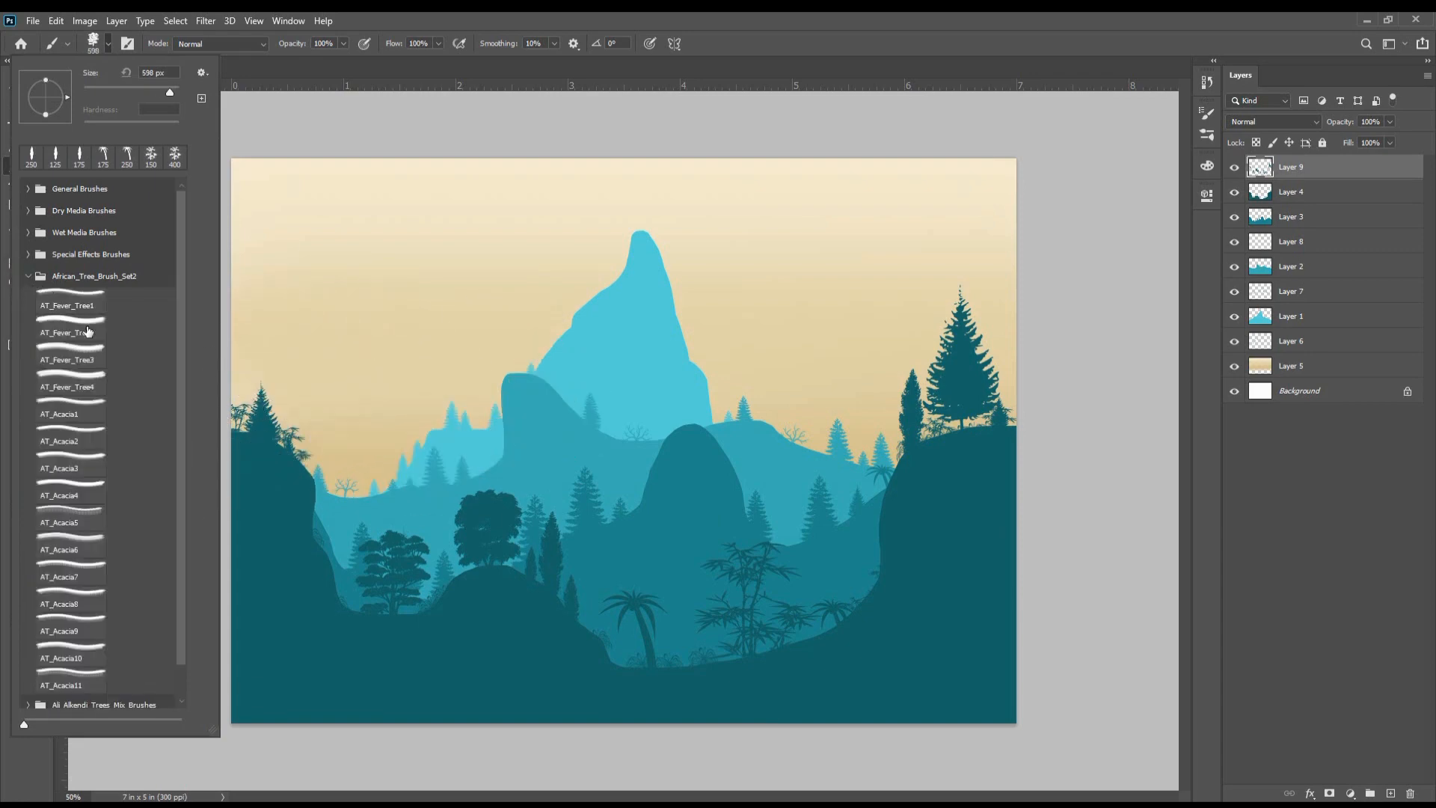
click(71, 479)
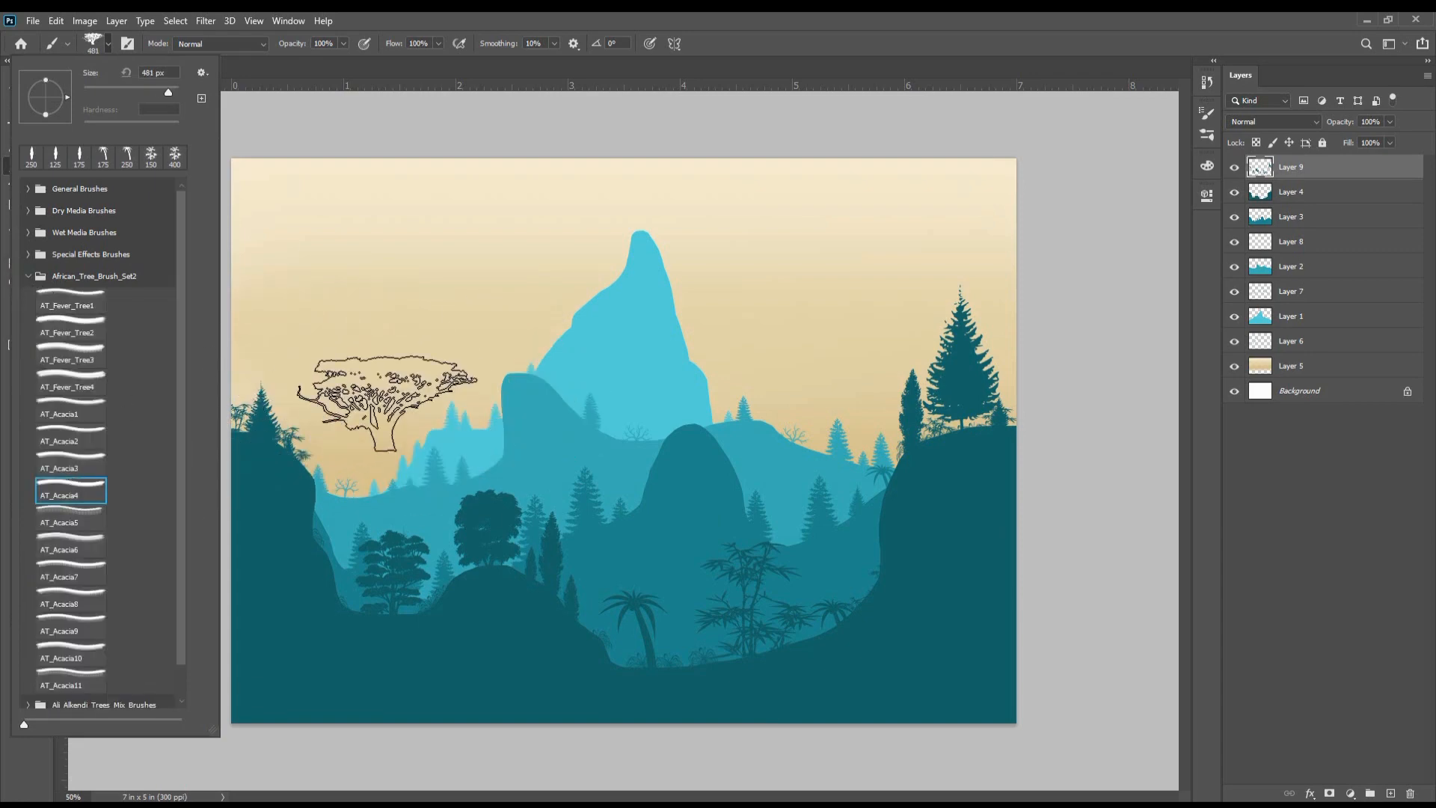
click(84, 437)
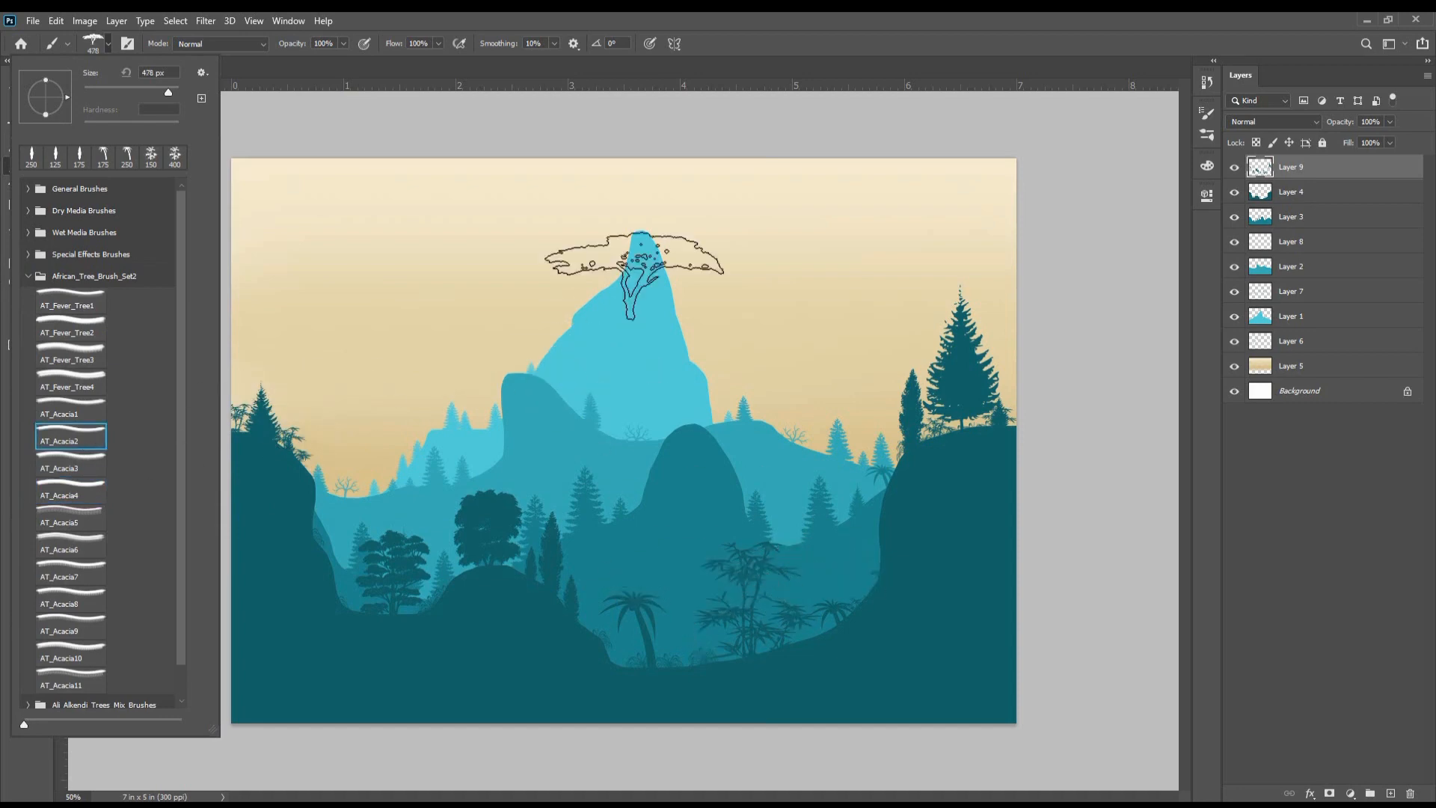
Step: Reduce the acacia brush to 300 px and stamp a flat-topped tree on the valley floor between the palm and the bamboo
click(763, 65)
key(bracketleft)
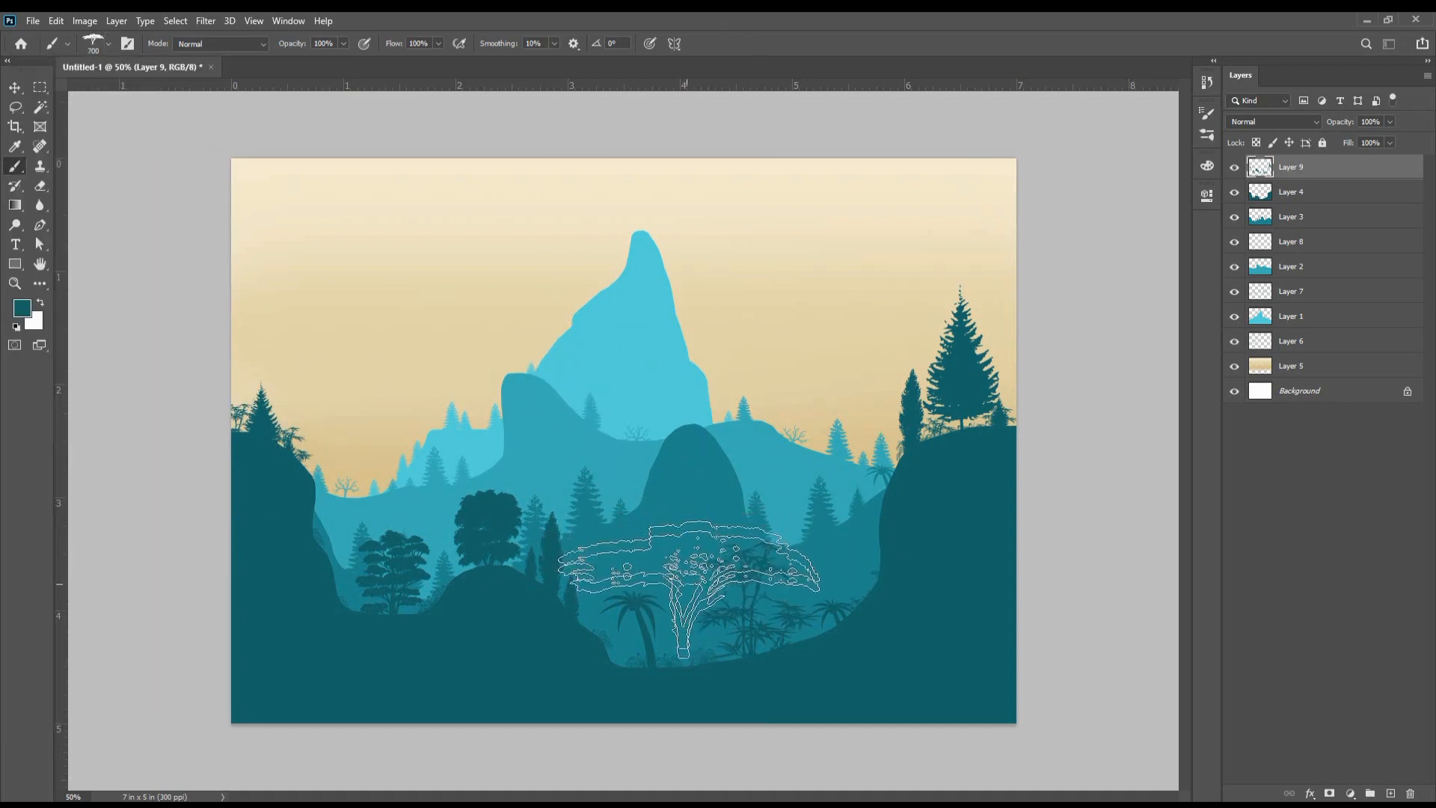
click(696, 632)
key(bracketleft)
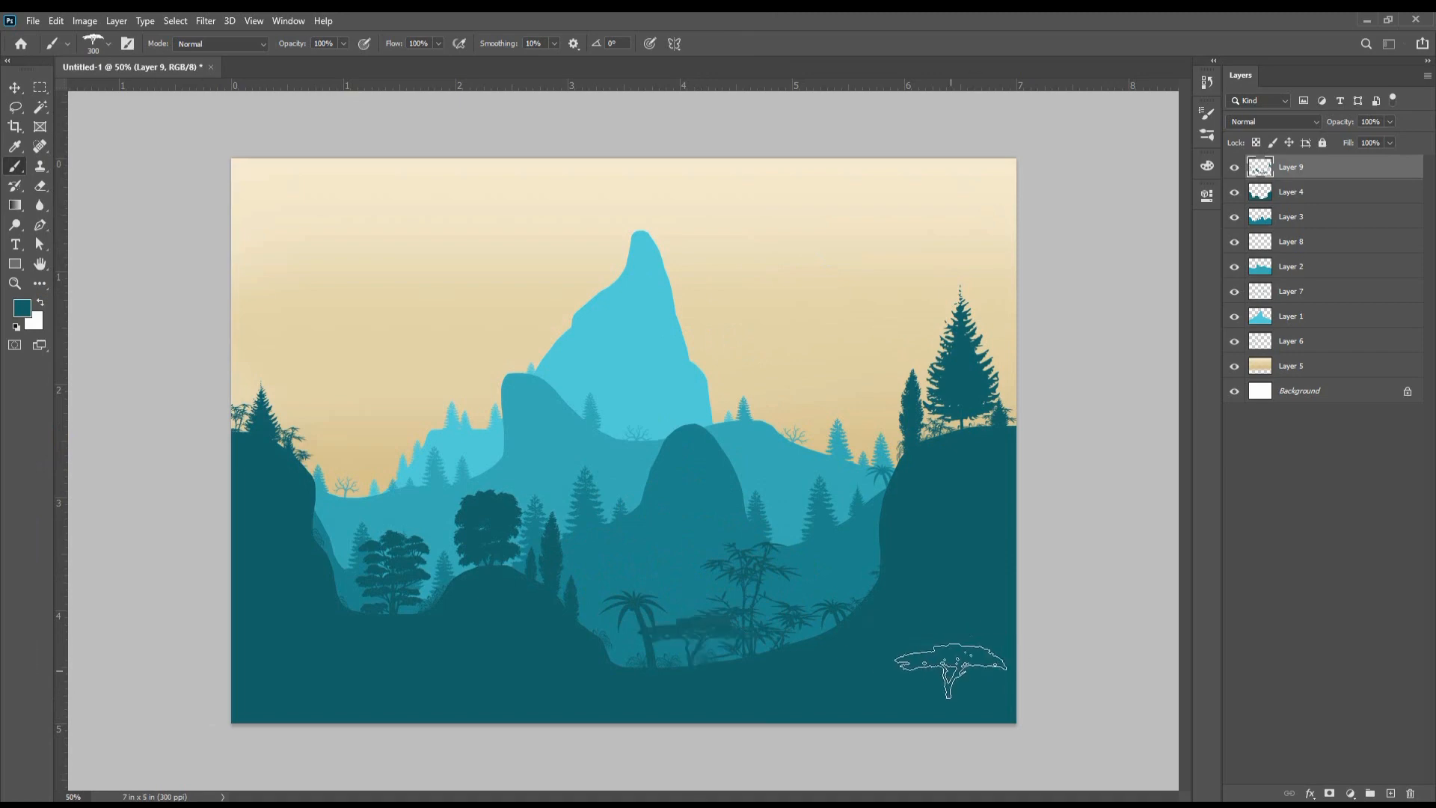
key(bracketleft)
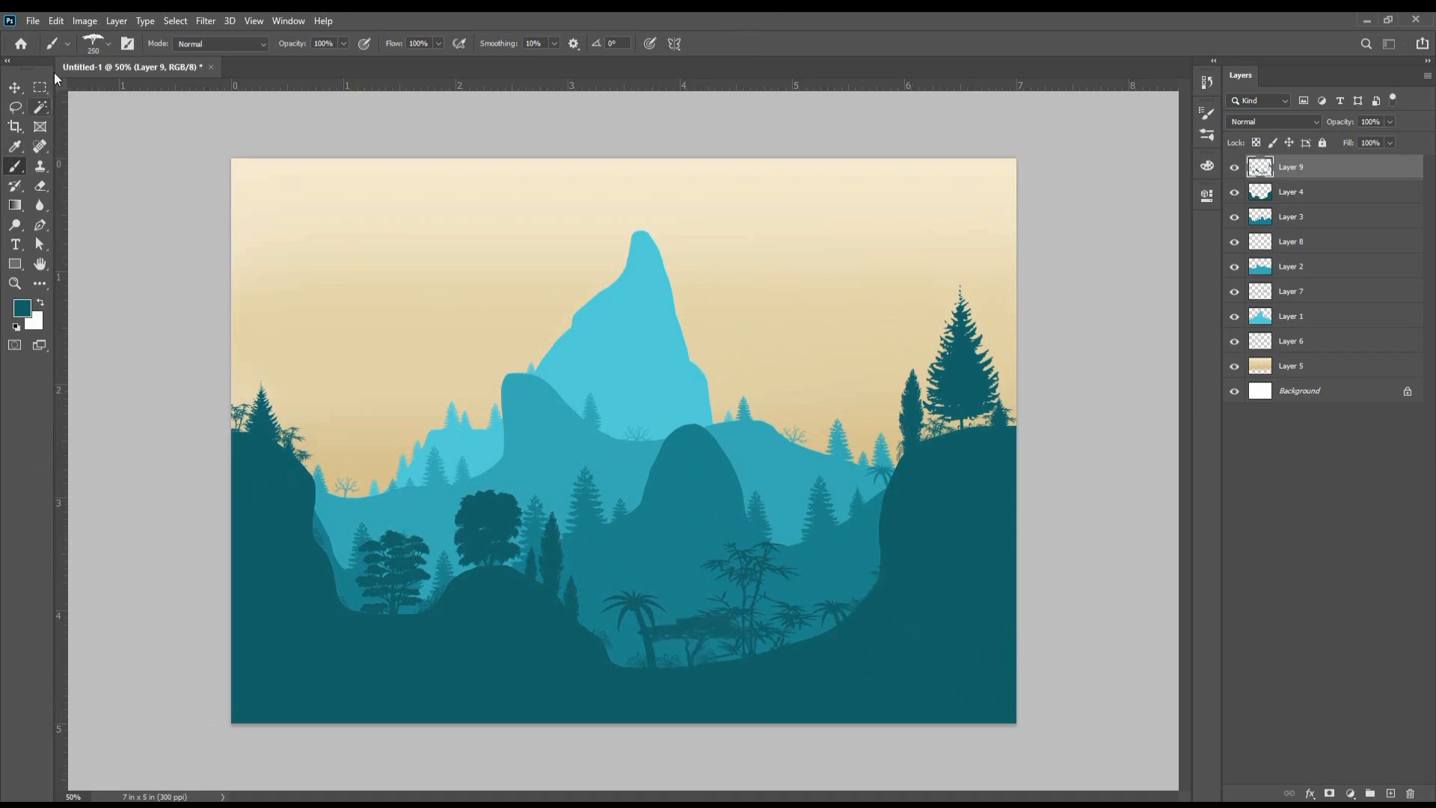
Step: Try a 480 px AT_Fever_Tree4 stamp on the slope left of the palm, and undo it
click(100, 45)
click(71, 381)
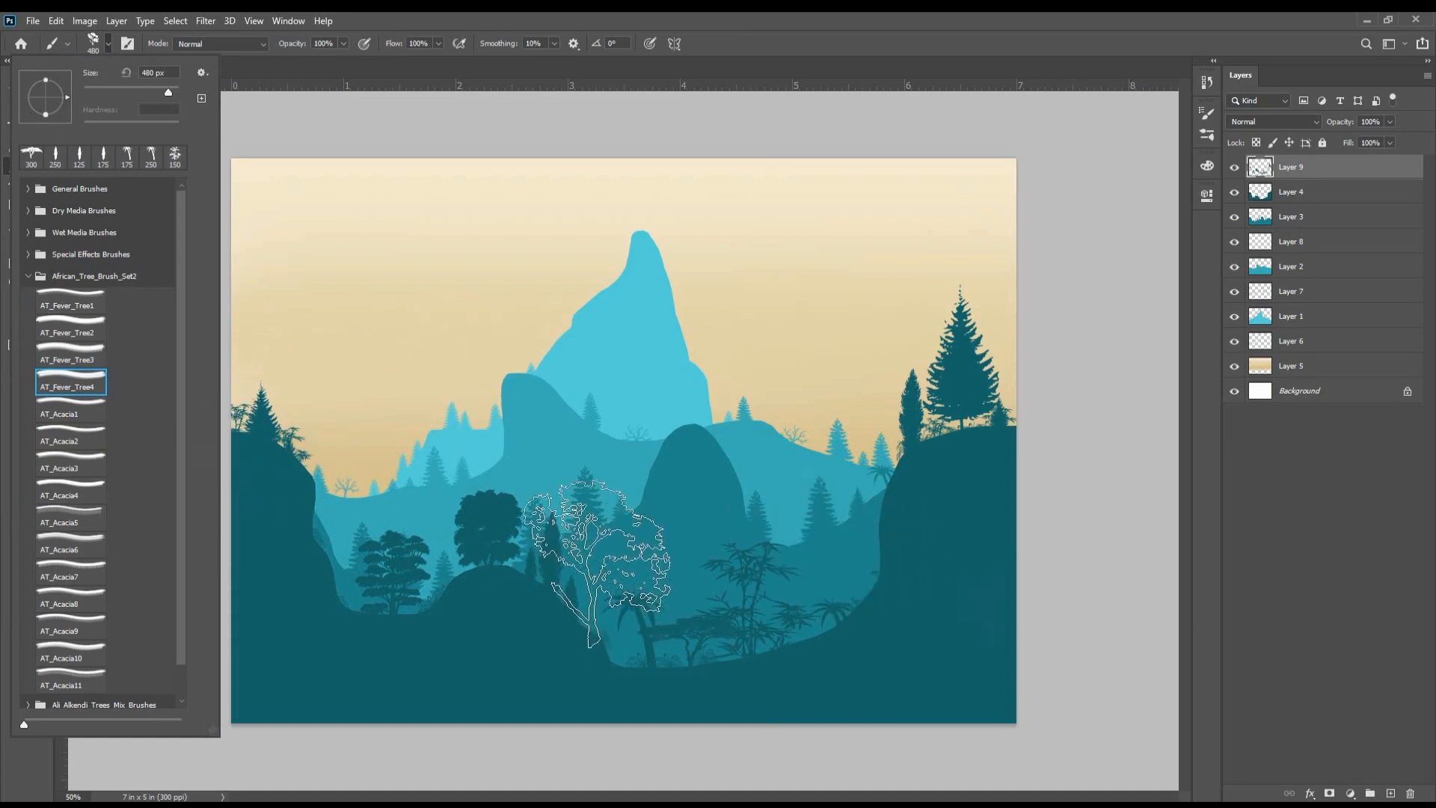
click(597, 558)
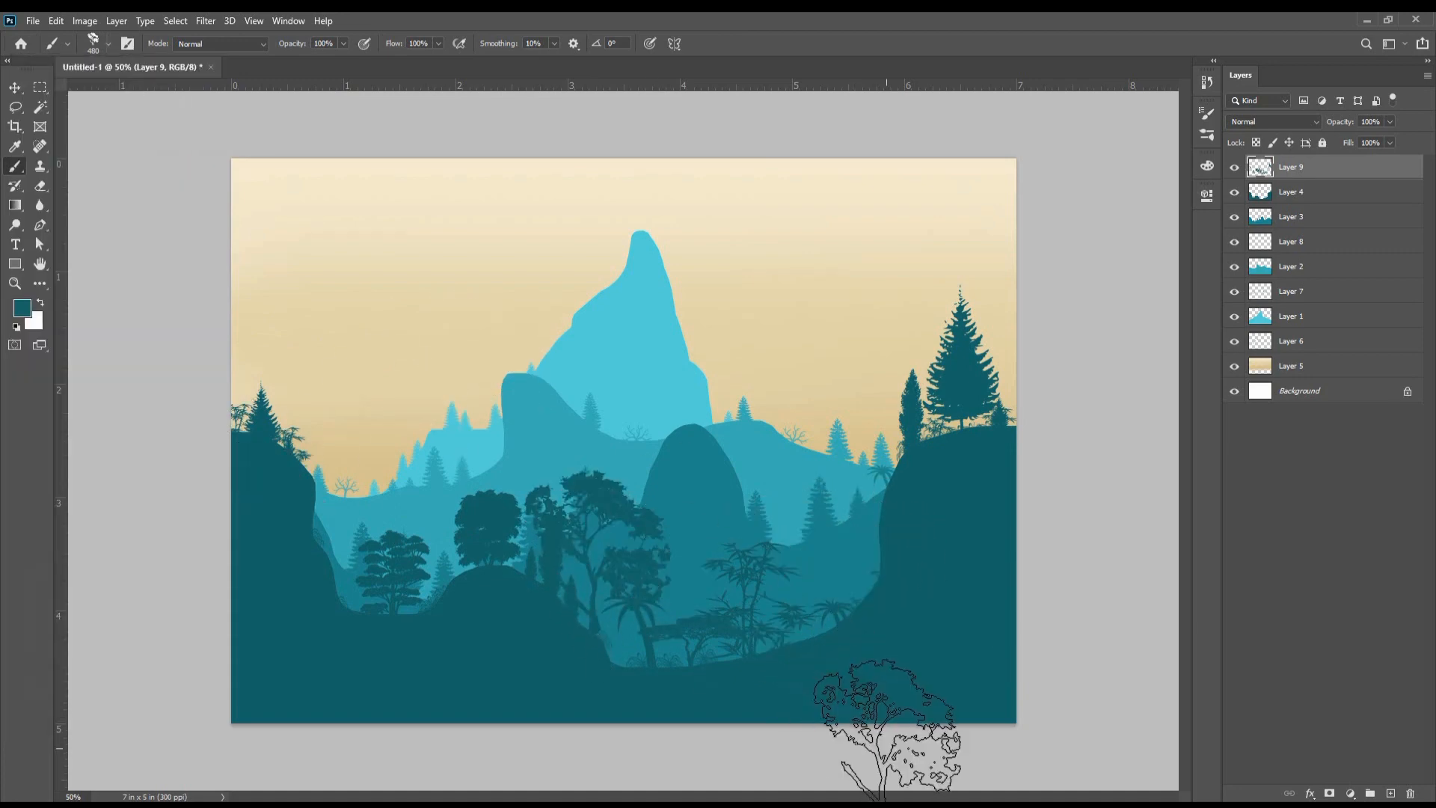
key(ctrl+z)
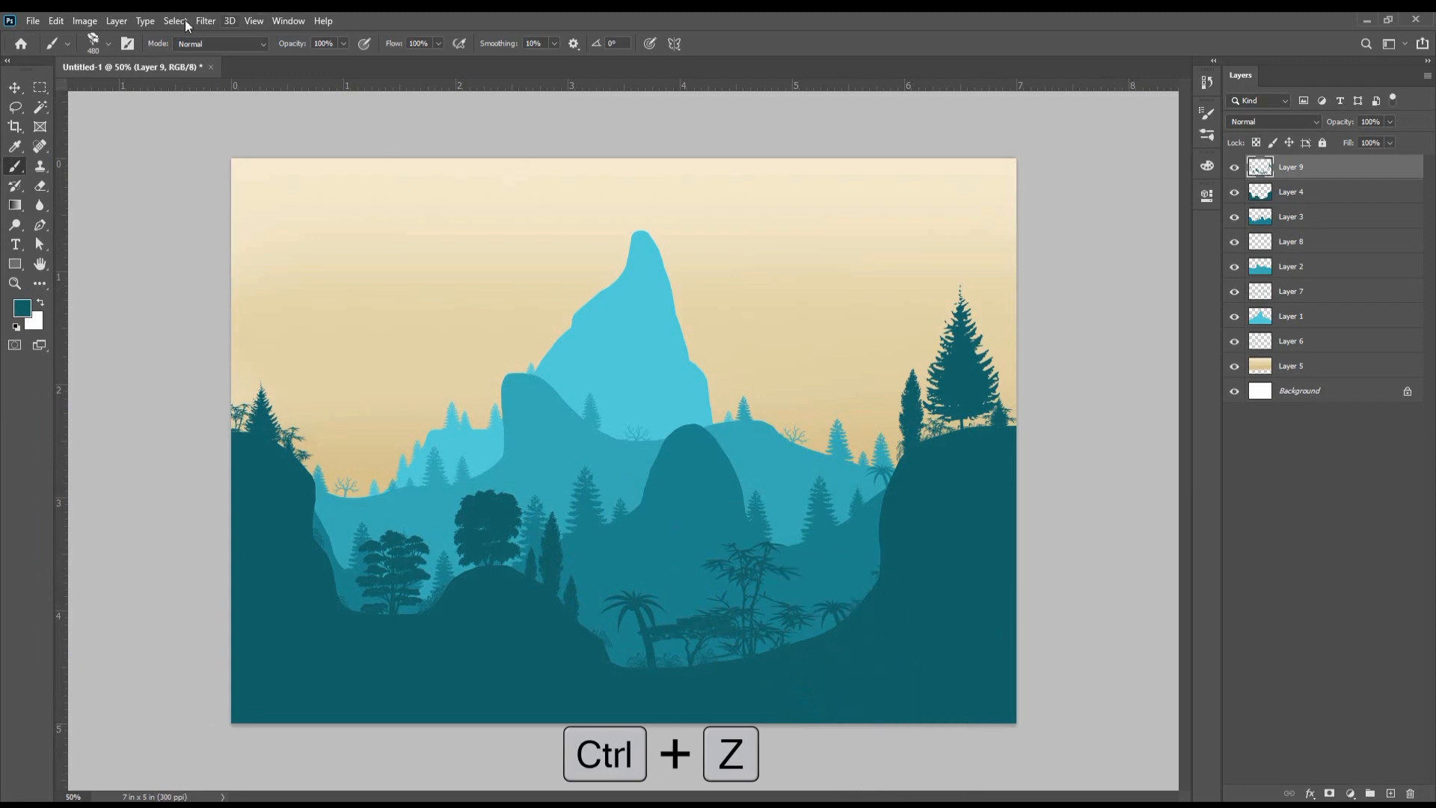
Step: Choose the AT_Acacia11 brush from the African tree set
click(106, 44)
click(78, 647)
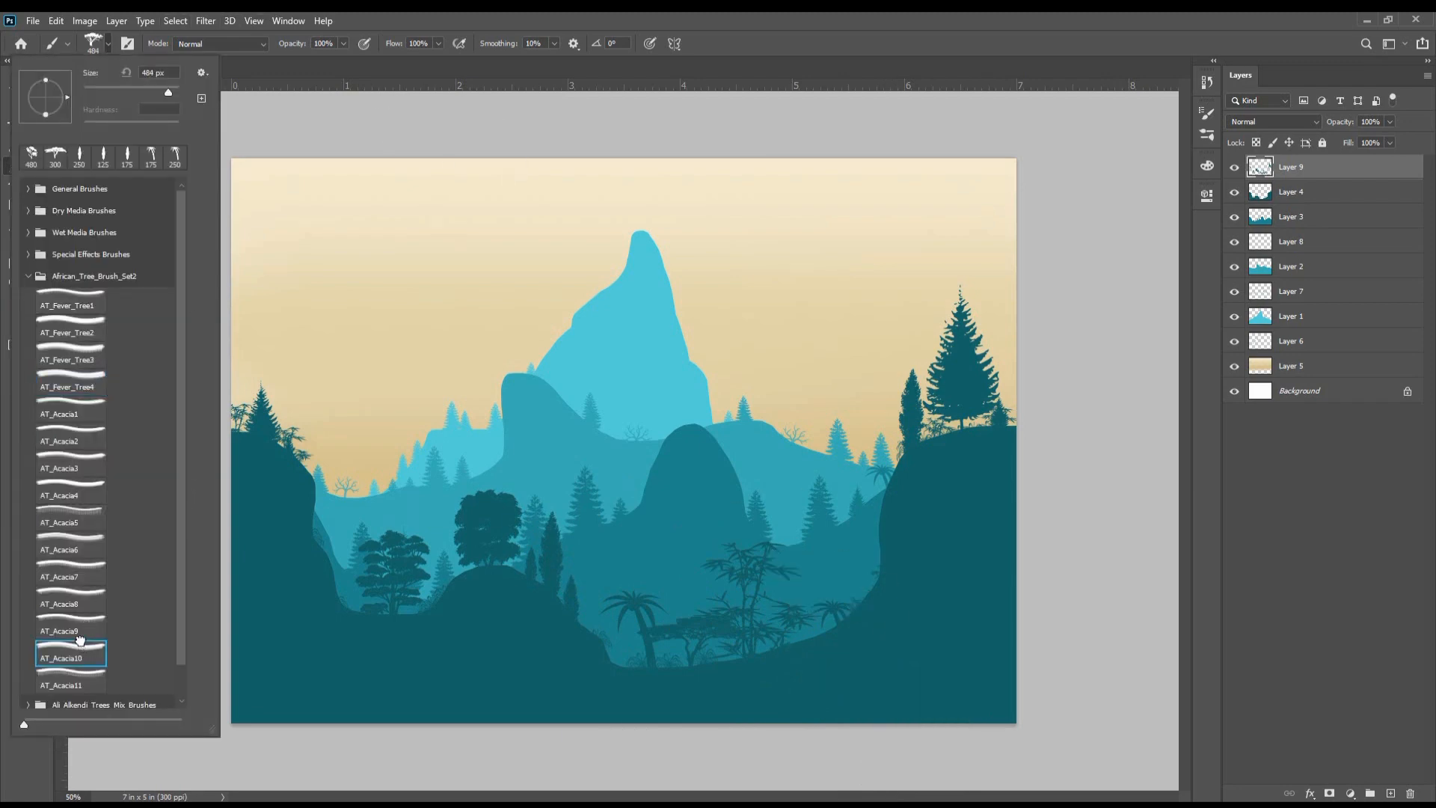
click(90, 675)
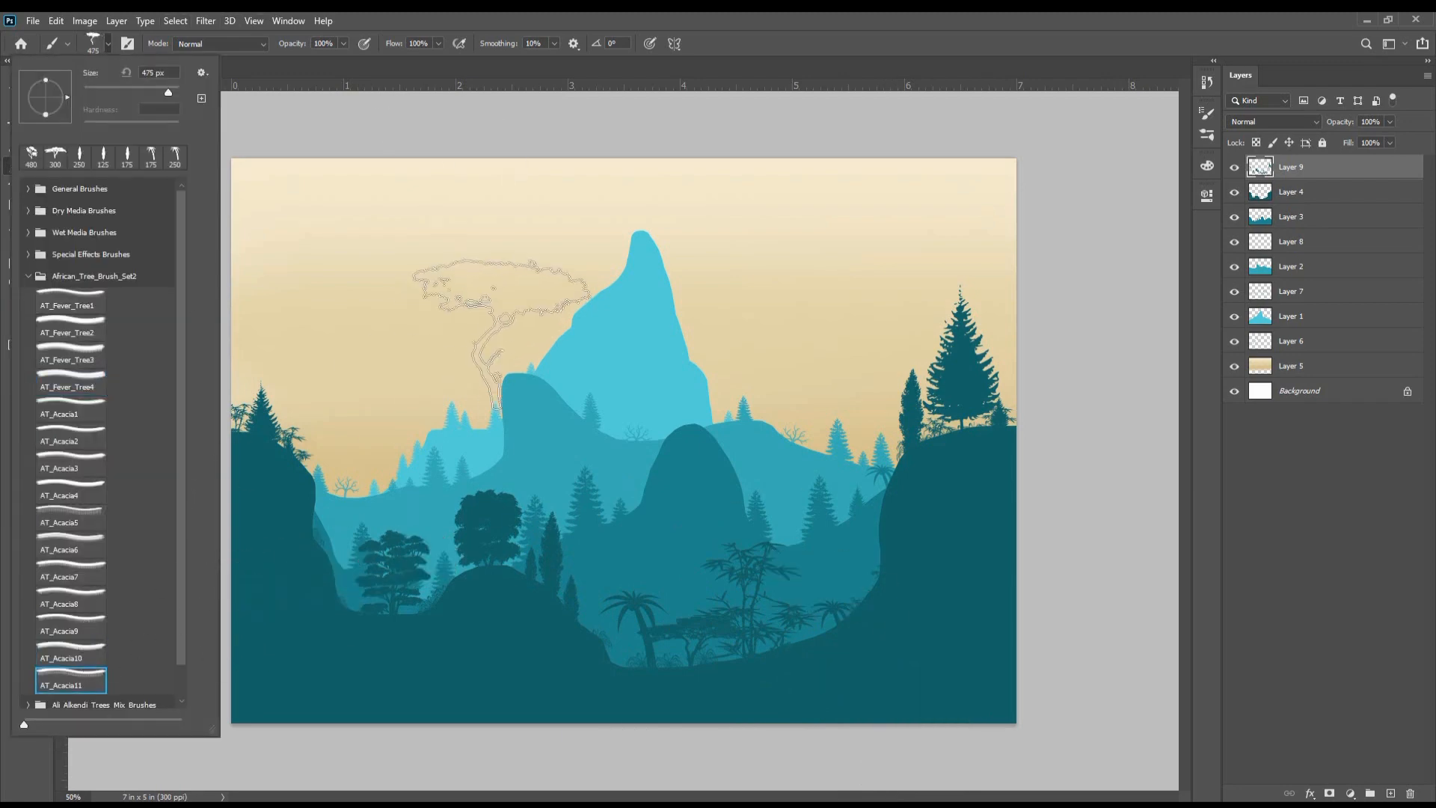
key(Return)
Step: Stamp an acacia on the front ridge's right slope and 300 px acacias on its left slope, undoing the last extra stamp
key(bracketright)
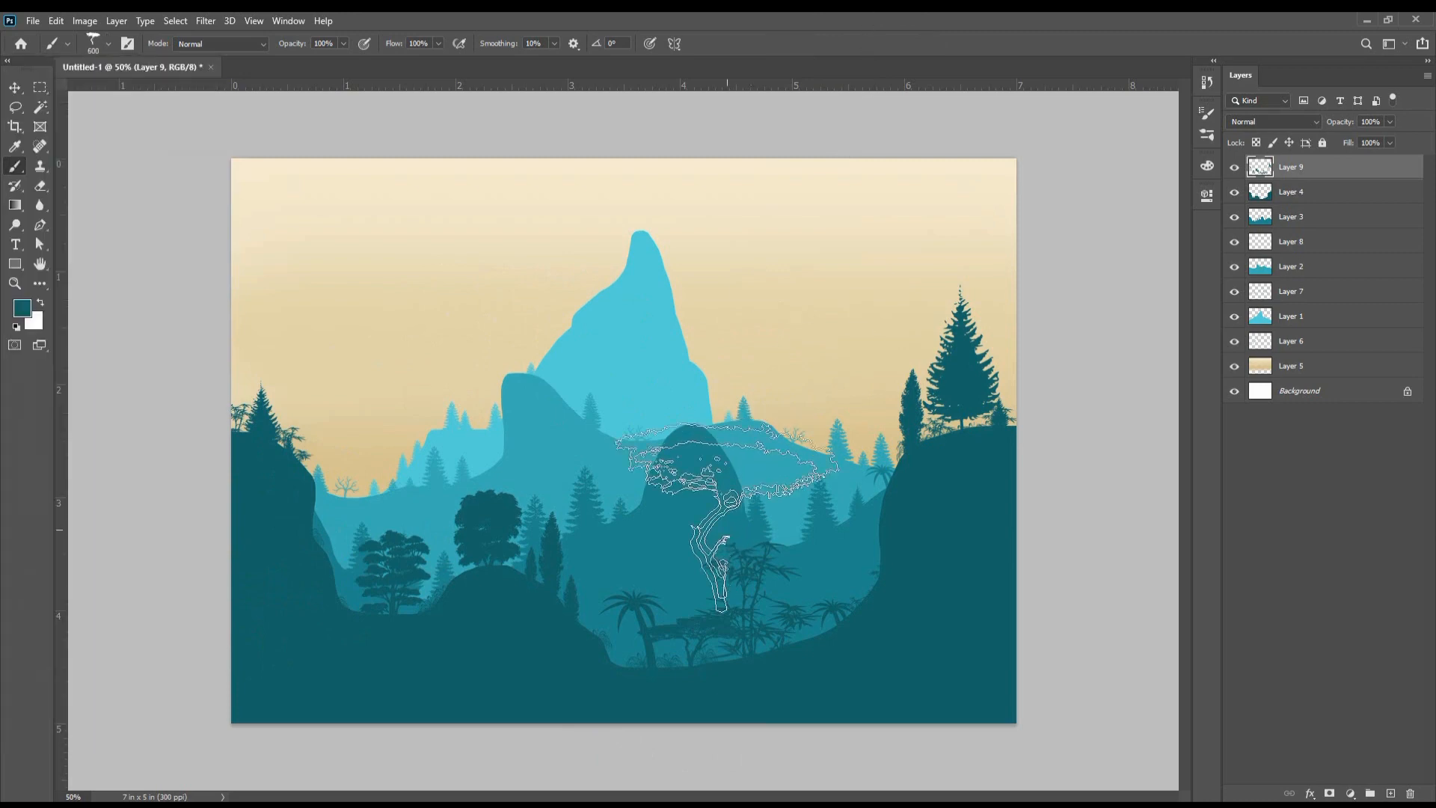
key(bracketleft)
key(bracketleft)
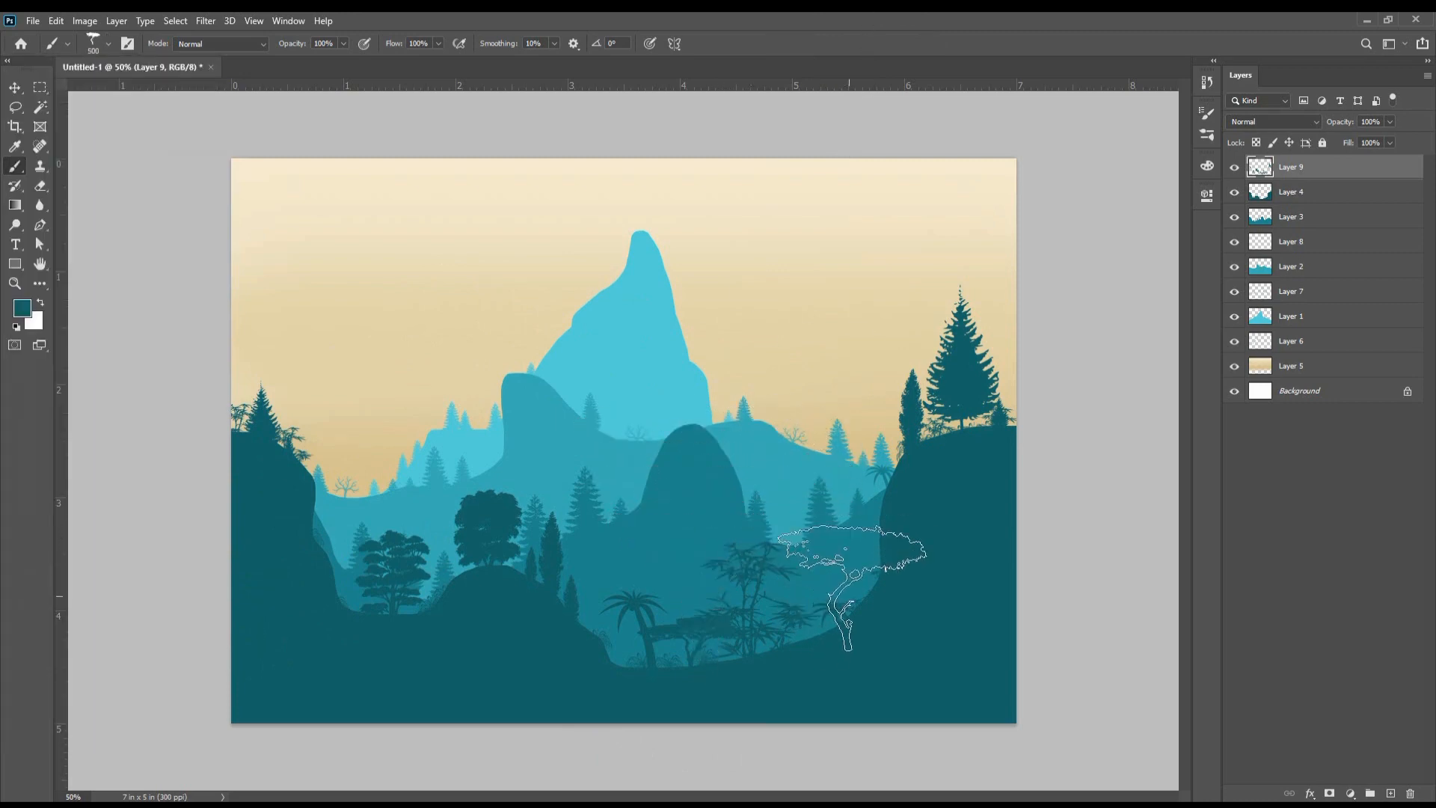
click(851, 574)
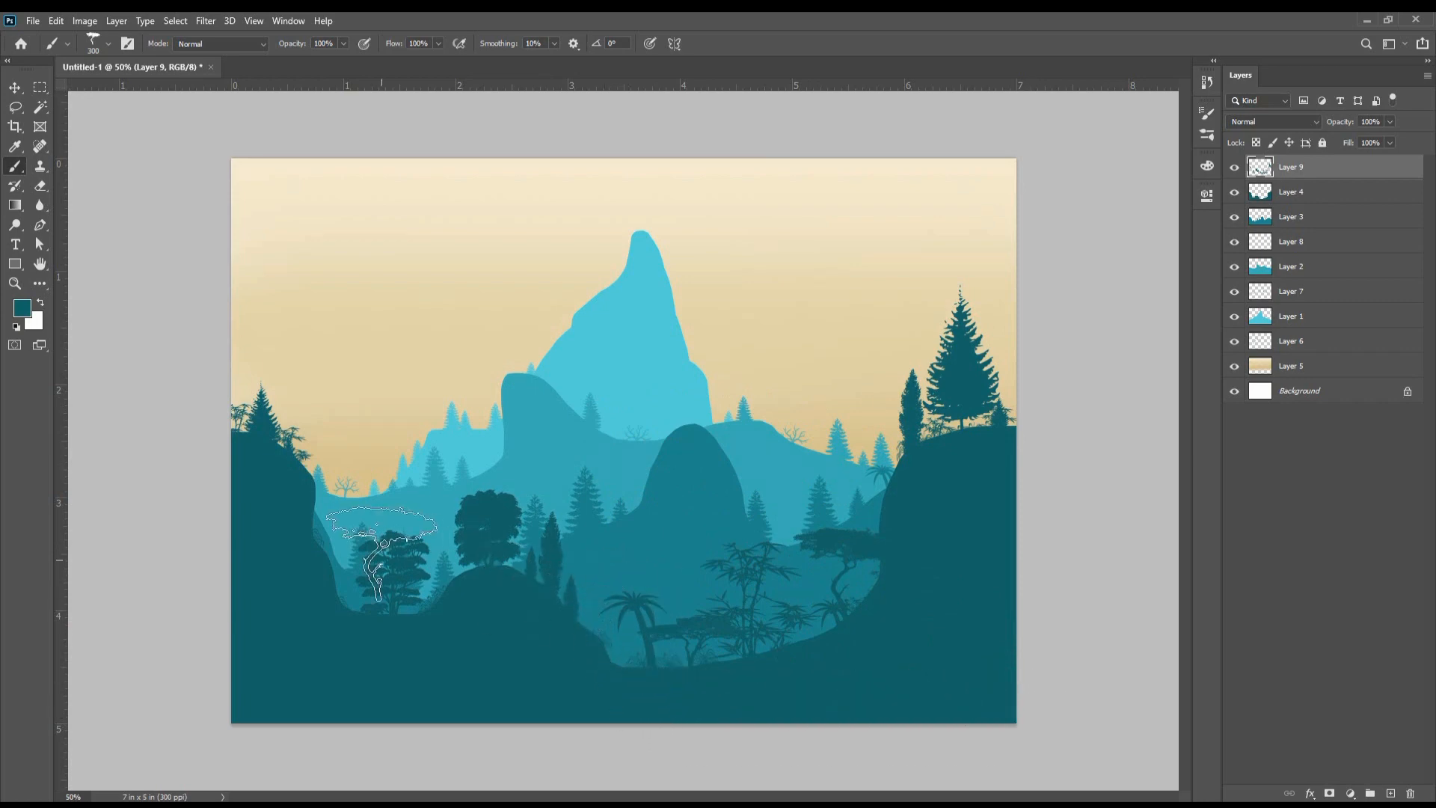
click(318, 563)
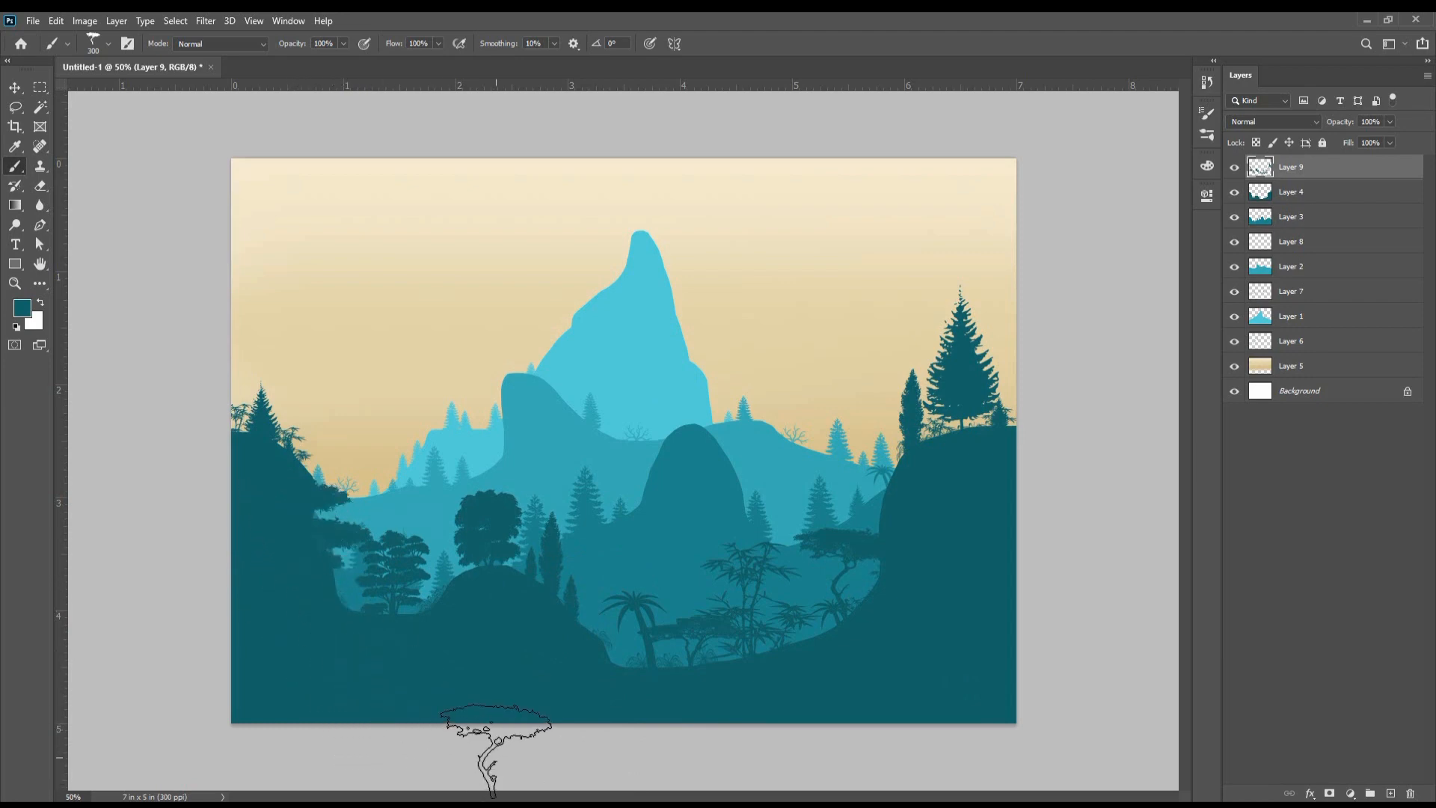
key(ctrl+z)
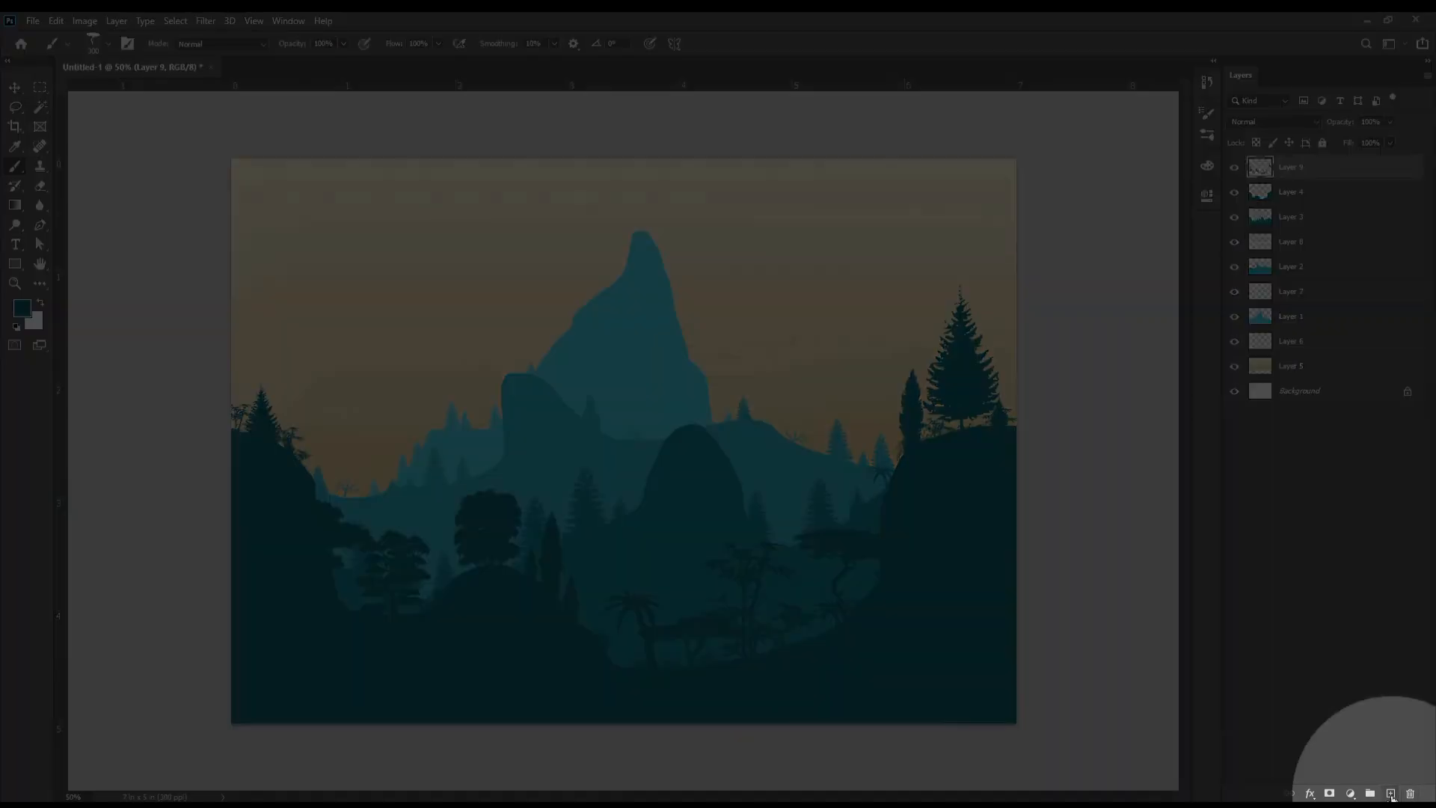
Step: Add a new layer on top of the stack and restore the birds set to the brush presets
click(1391, 795)
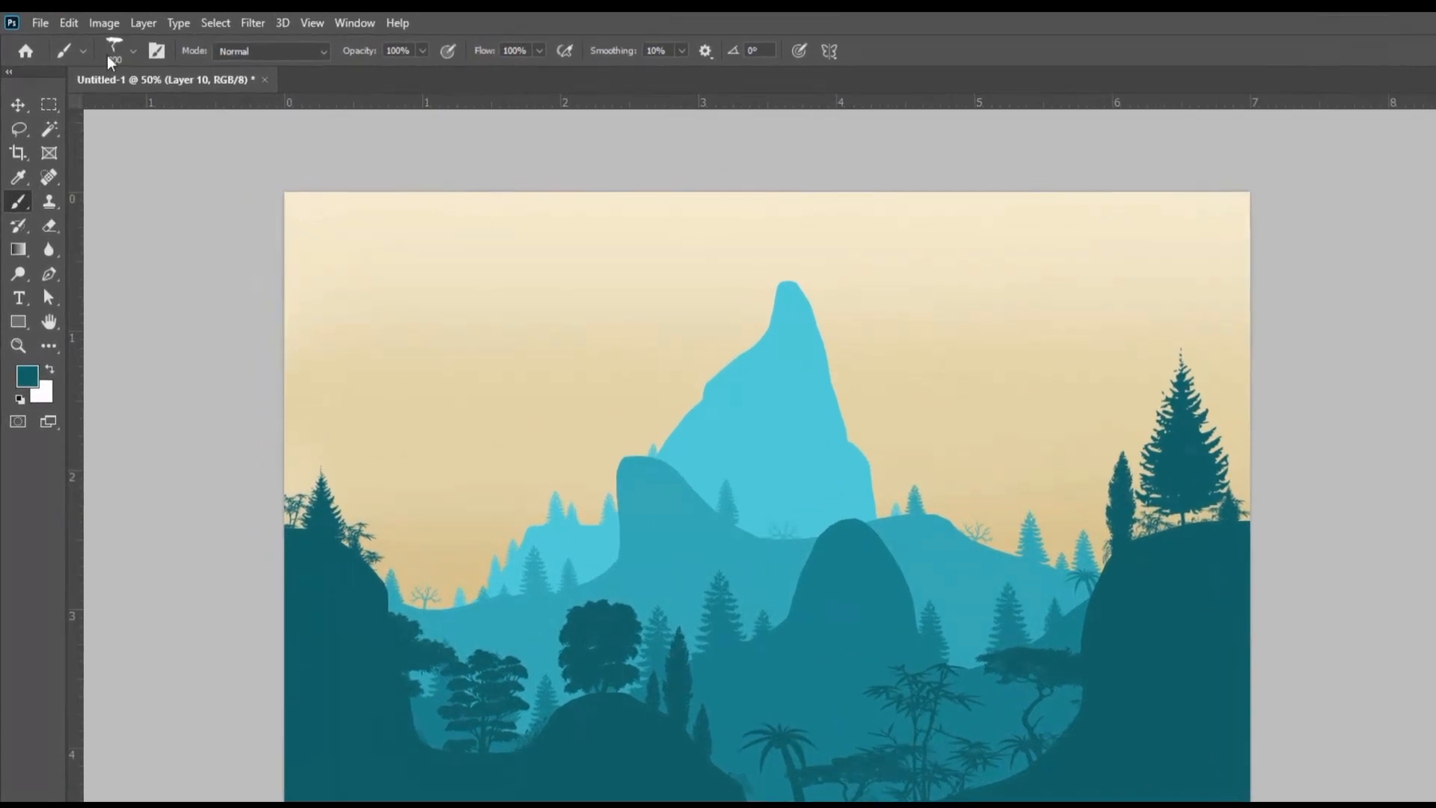
click(133, 54)
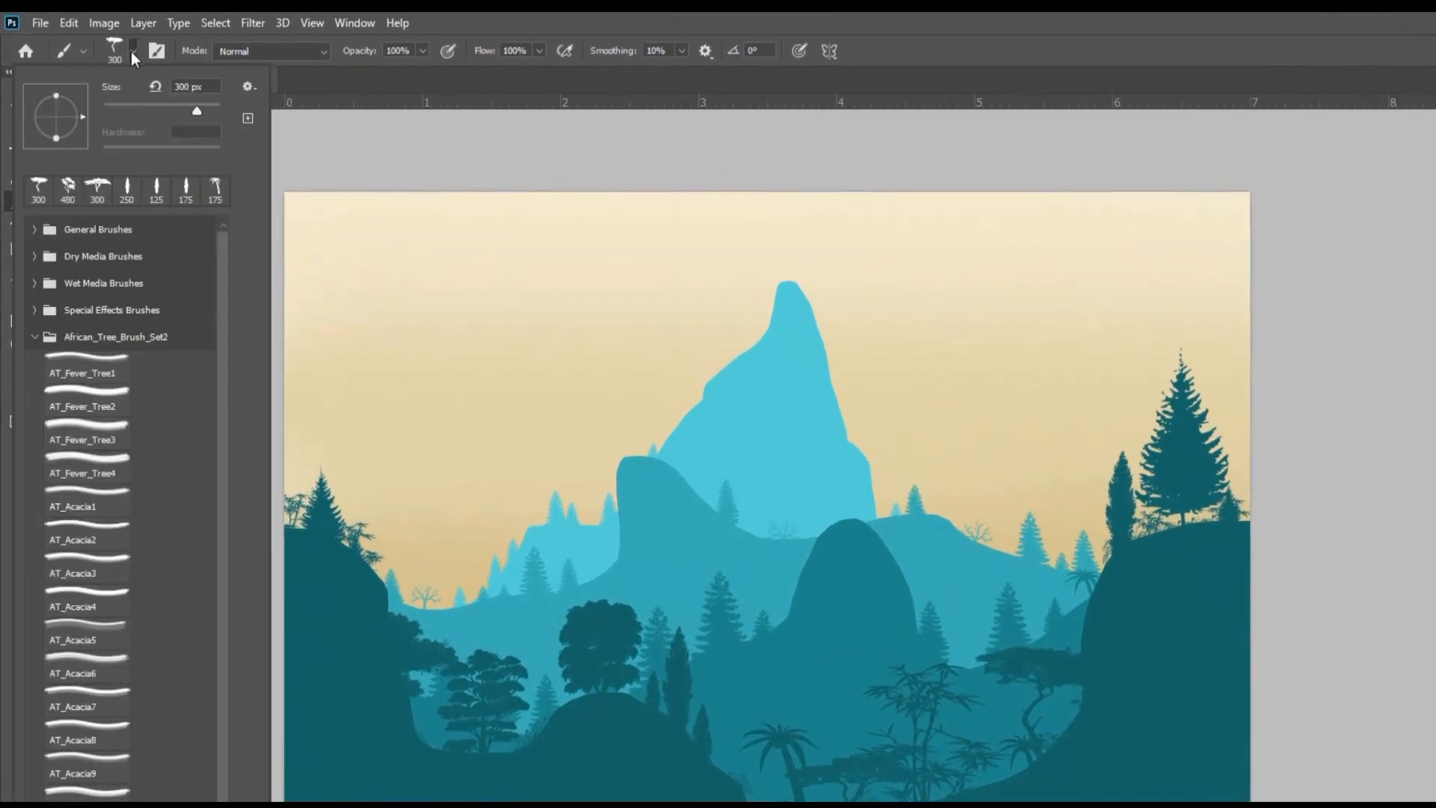
click(34, 338)
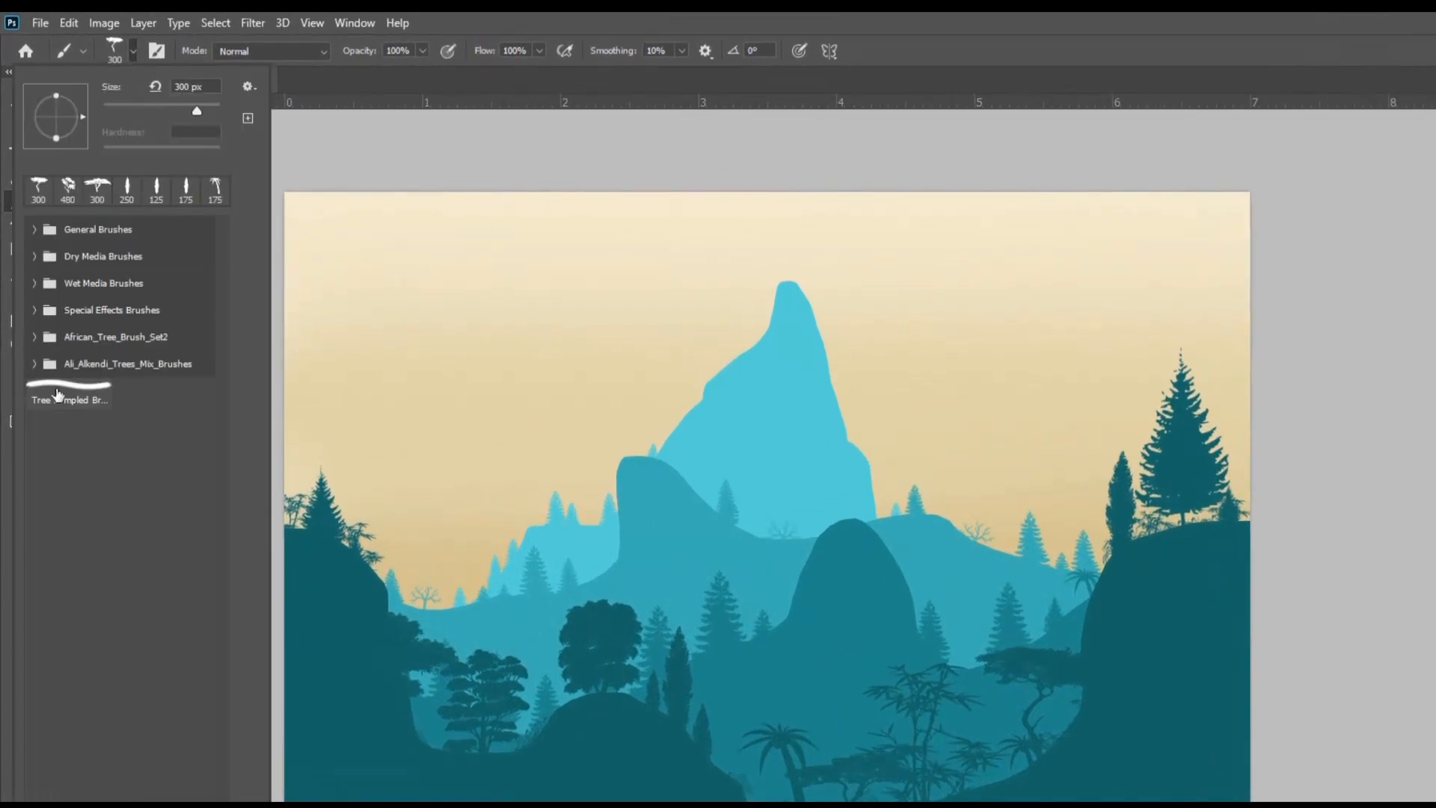
click(248, 87)
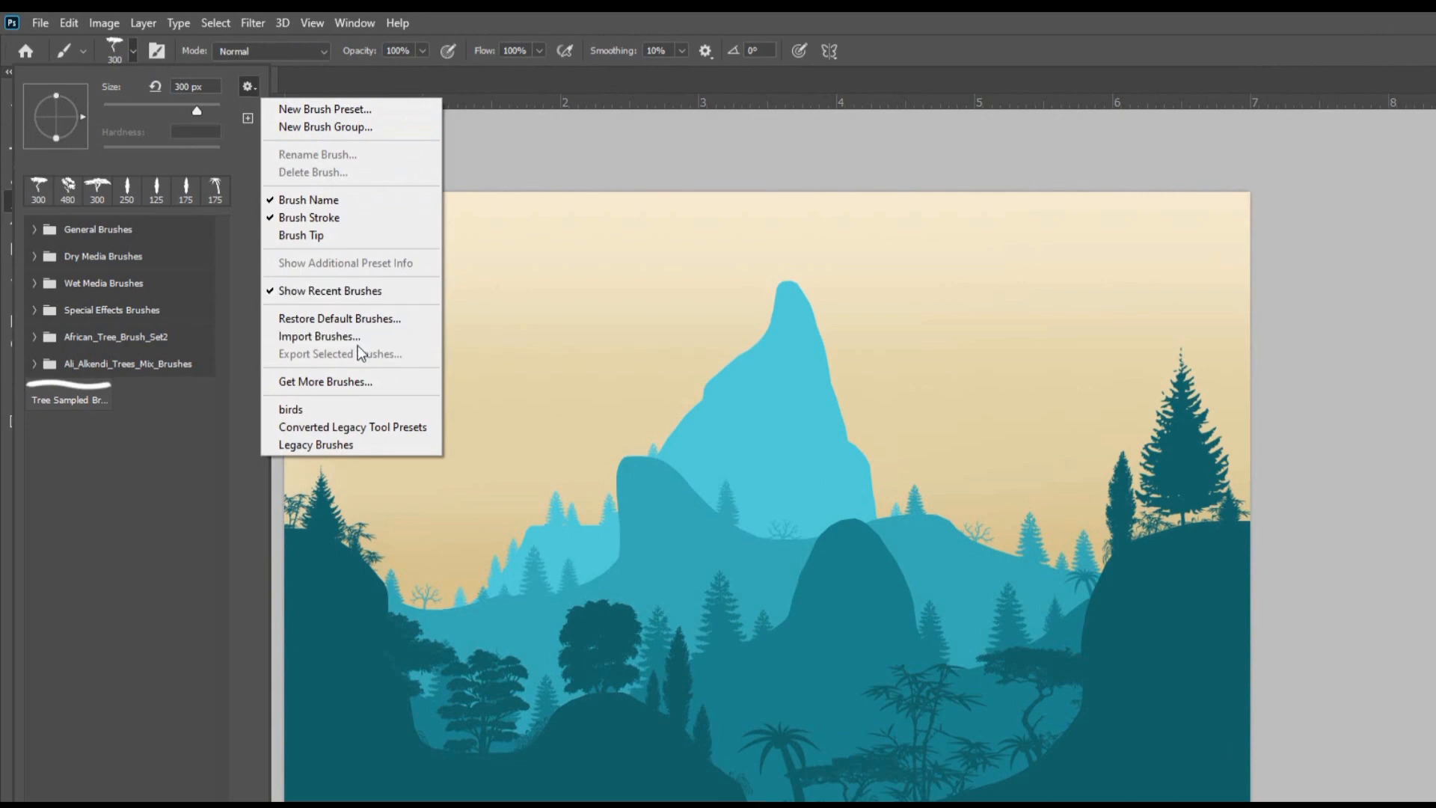
click(325, 409)
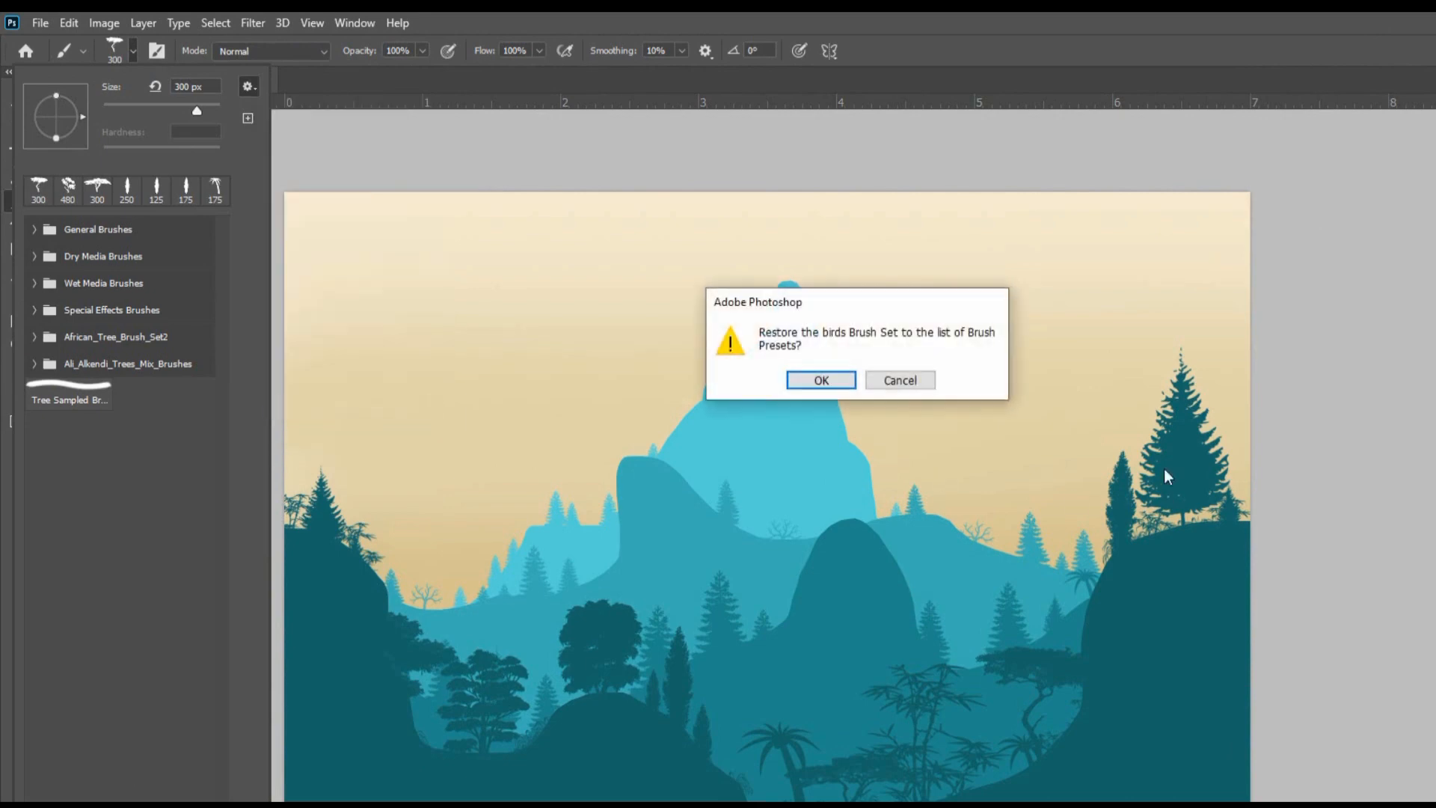
click(836, 383)
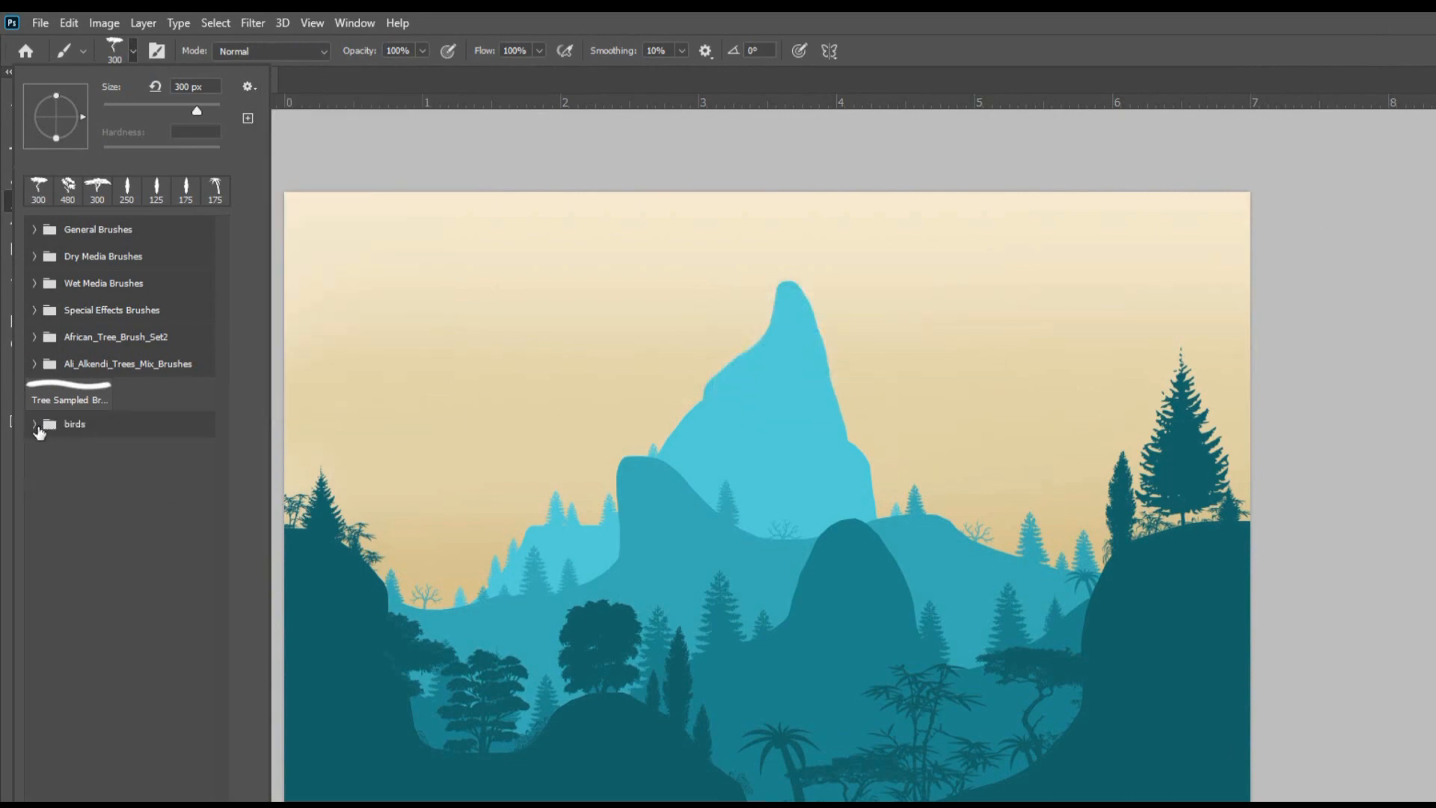
Step: Choose brush 6 from the birds set and reduce its size to 300 px
click(34, 425)
click(95, 722)
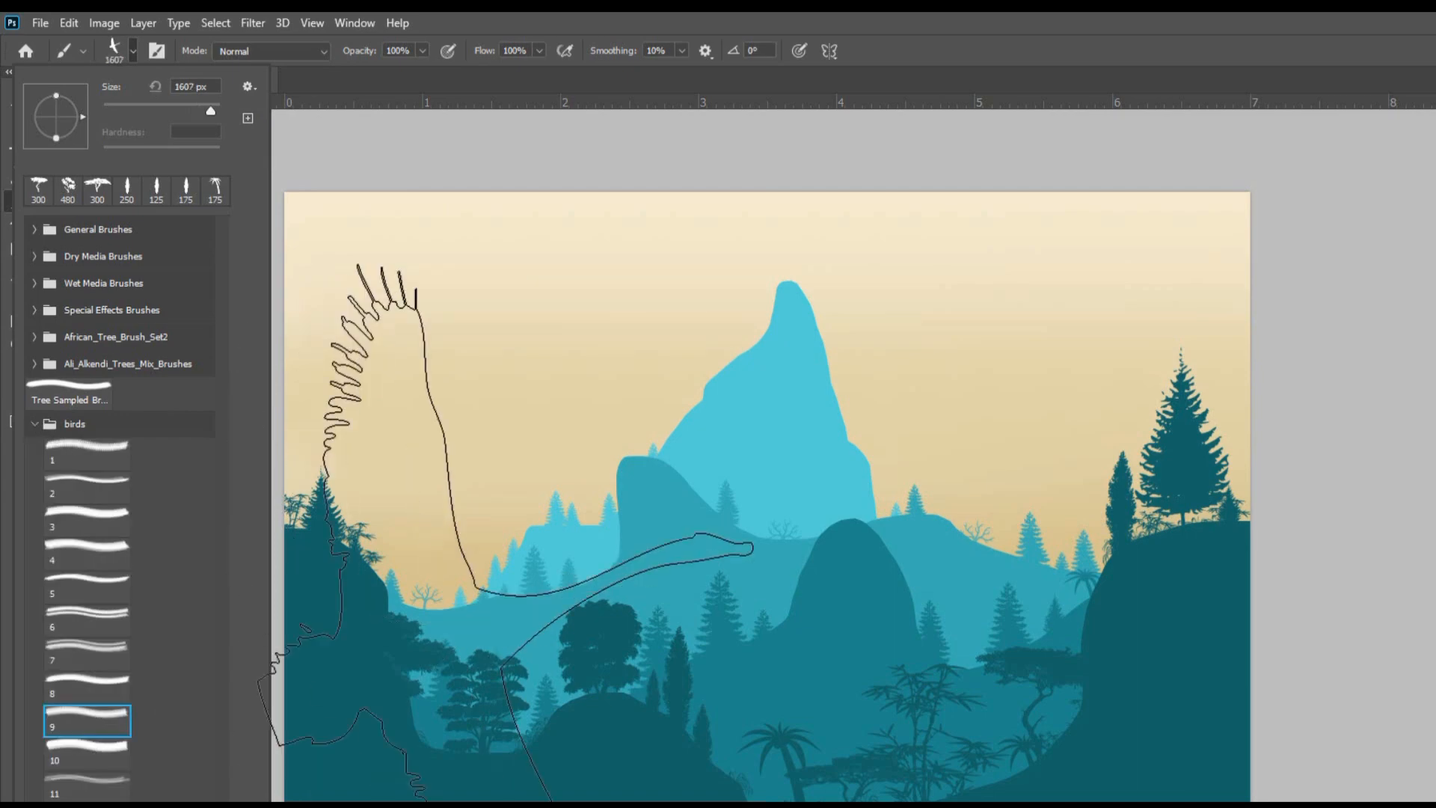
click(86, 617)
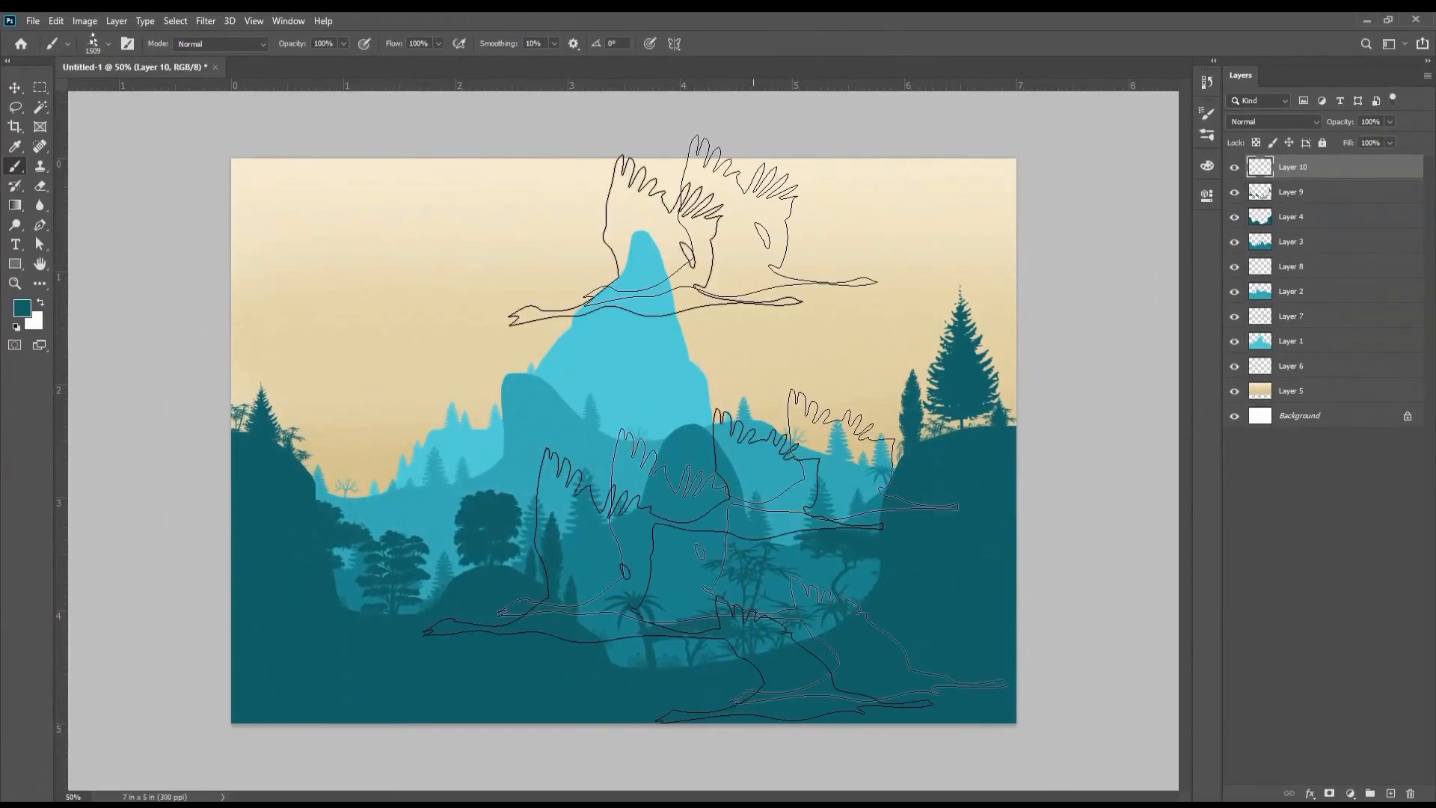
key(bracketleft)
key(bracketleft)
key(bracketleft)
key(bracketleft)
key(bracketleft)
key(bracketleft)
key(bracketleft)
key(bracketleft)
key(bracketleft)
key(bracketleft)
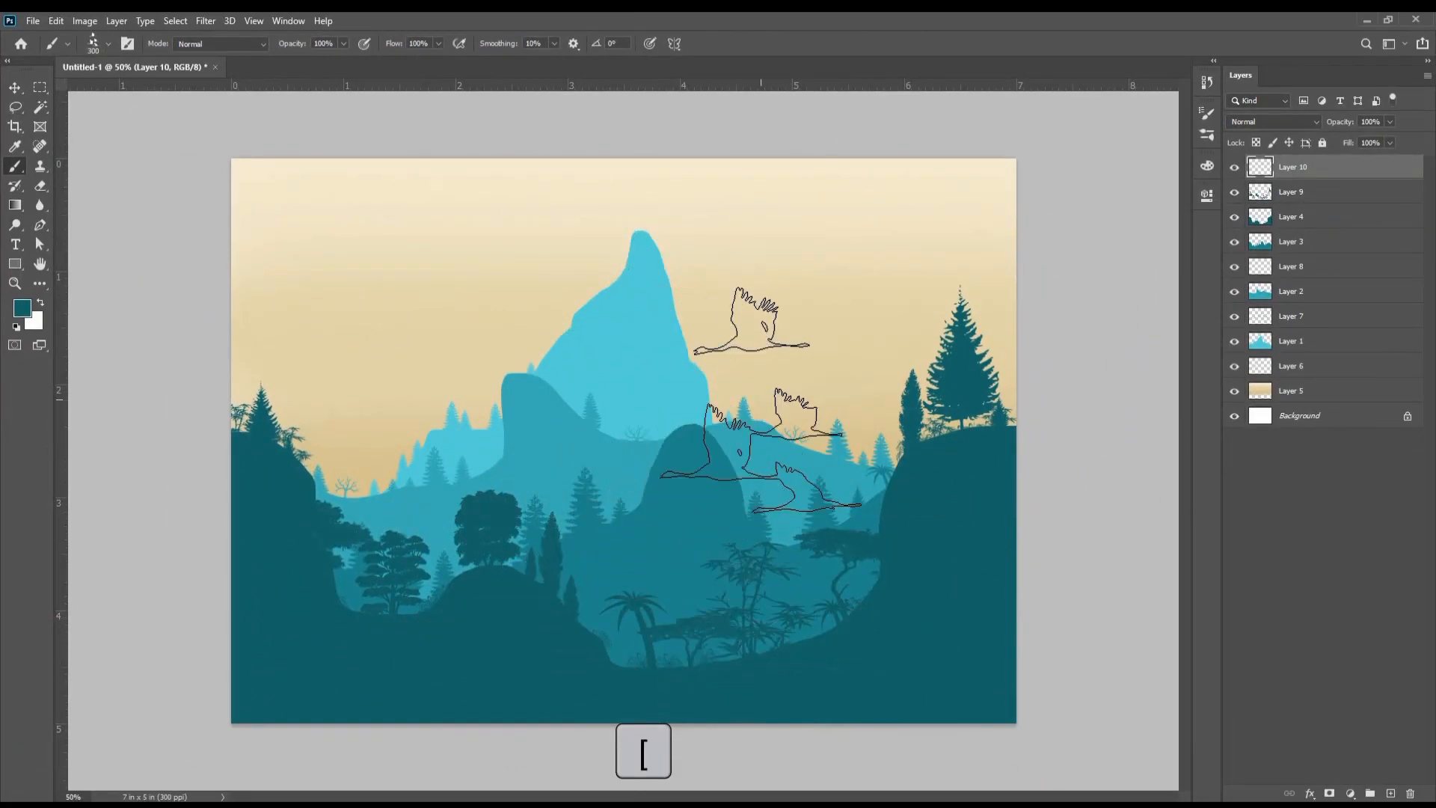
key(bracketleft)
Step: Set the foreground colour to dark teal #093b3e and stamp a bird flock in the sky beside the main peak's right slope
click(22, 309)
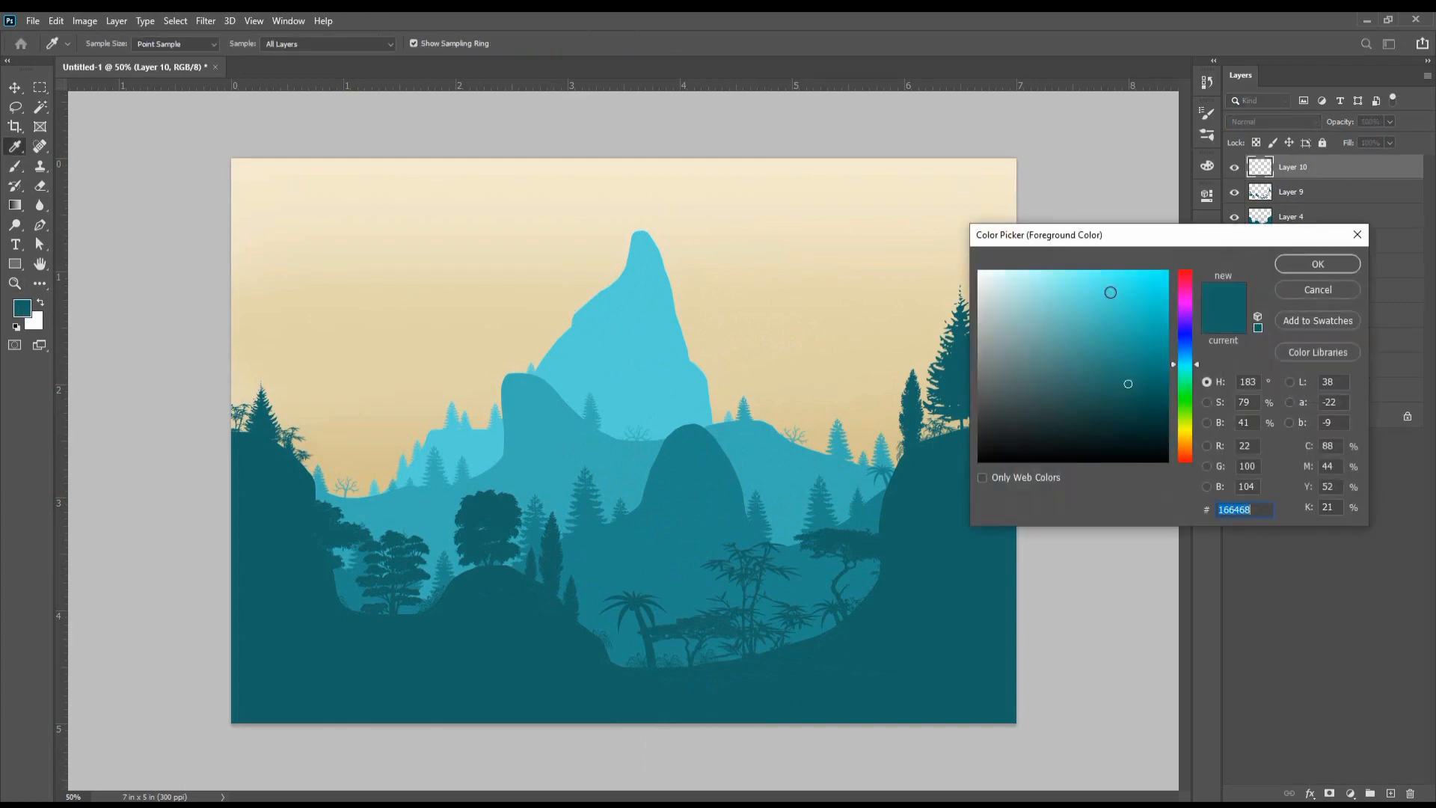
click(1135, 405)
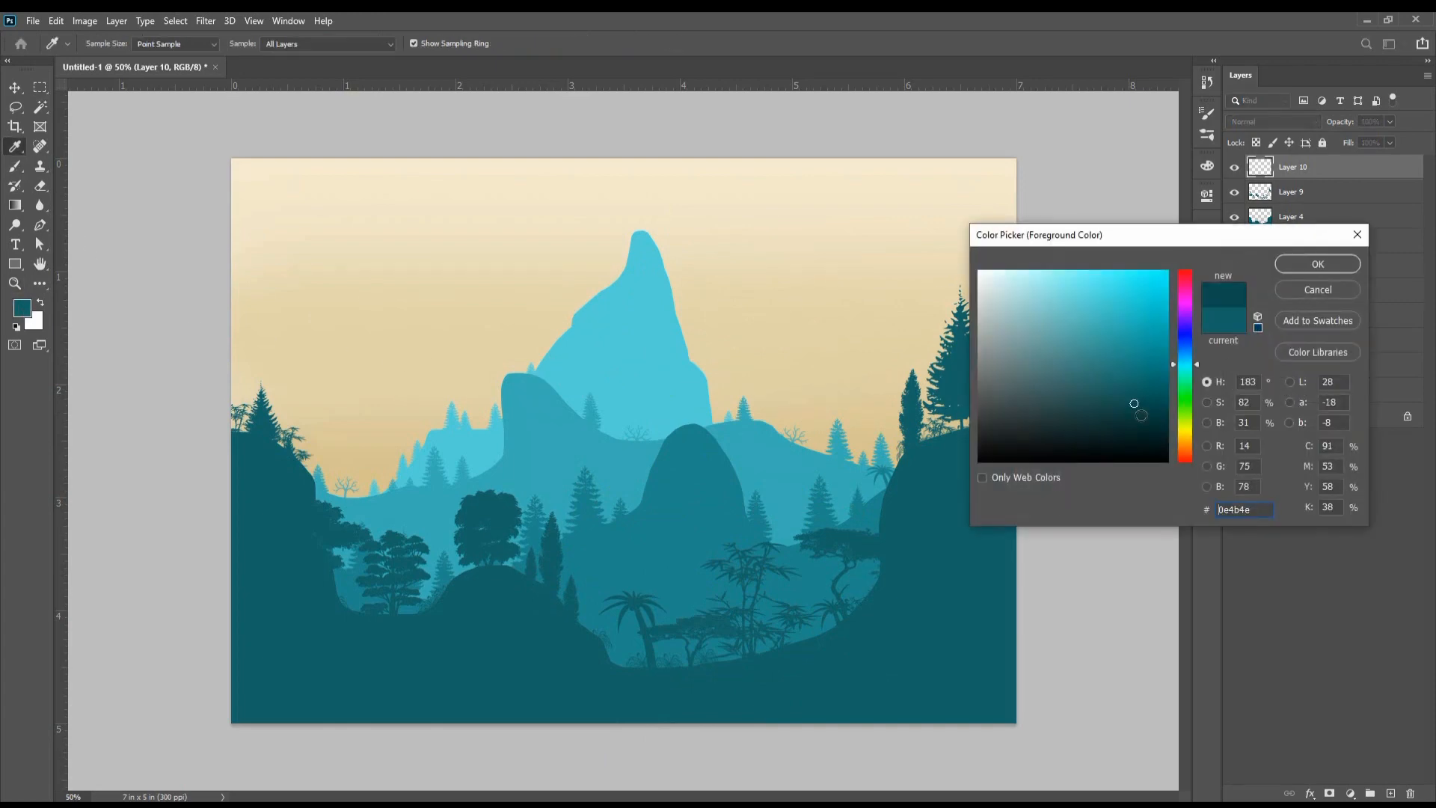
click(1305, 269)
click(773, 380)
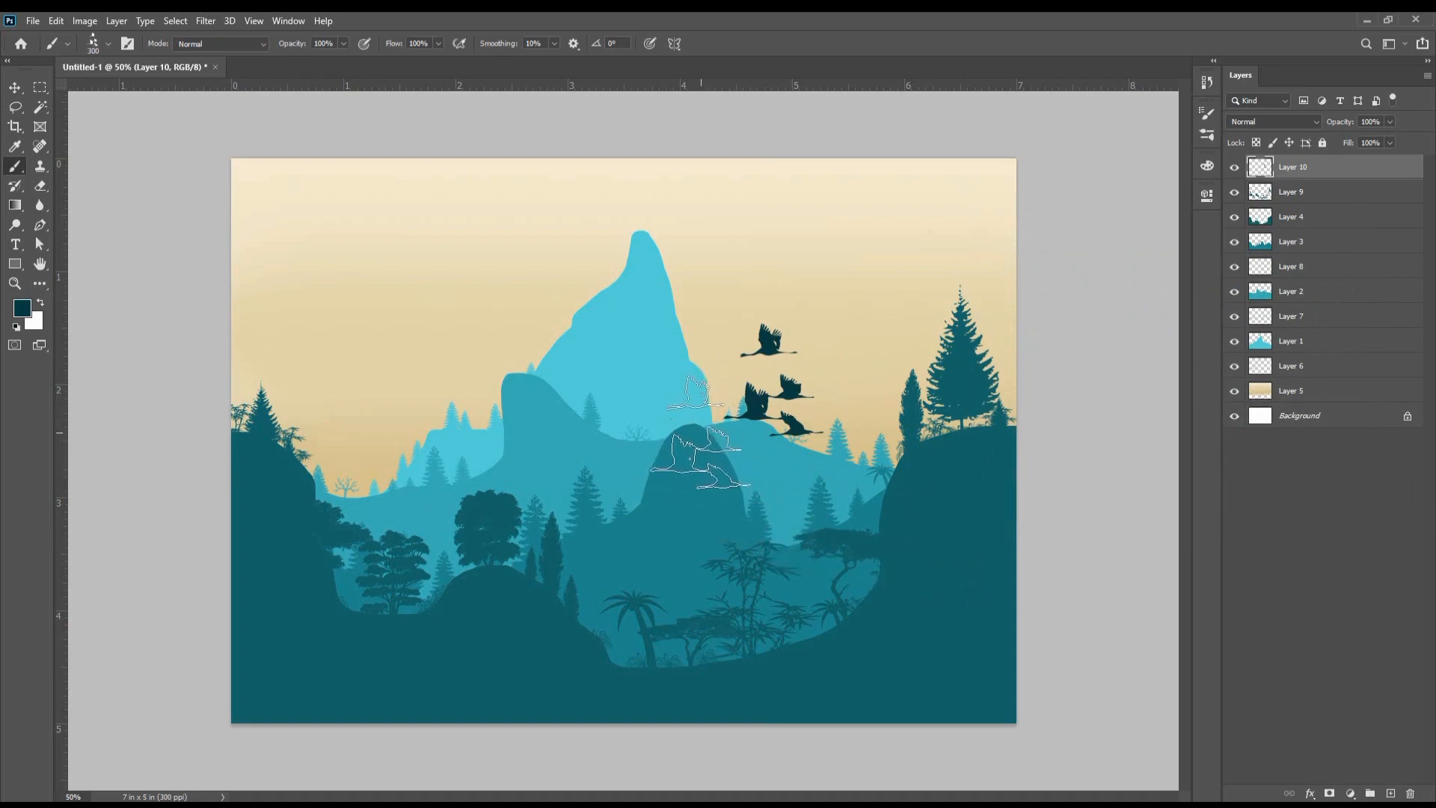
Step: Try smaller bird flocks at 175 px and 200 px on either side of the first flock, and undo each stamp
key(bracketleft)
key(bracketleft)
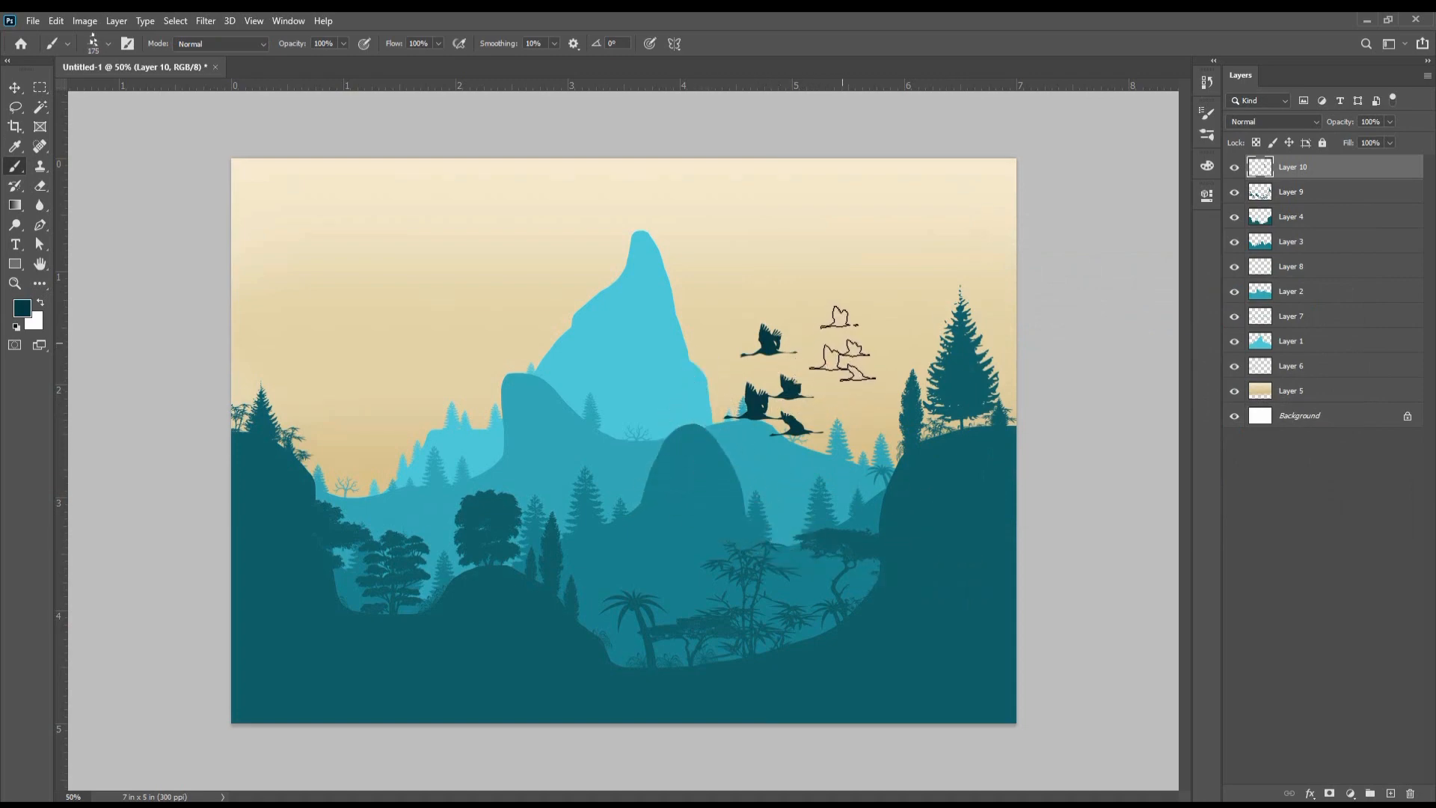
click(842, 344)
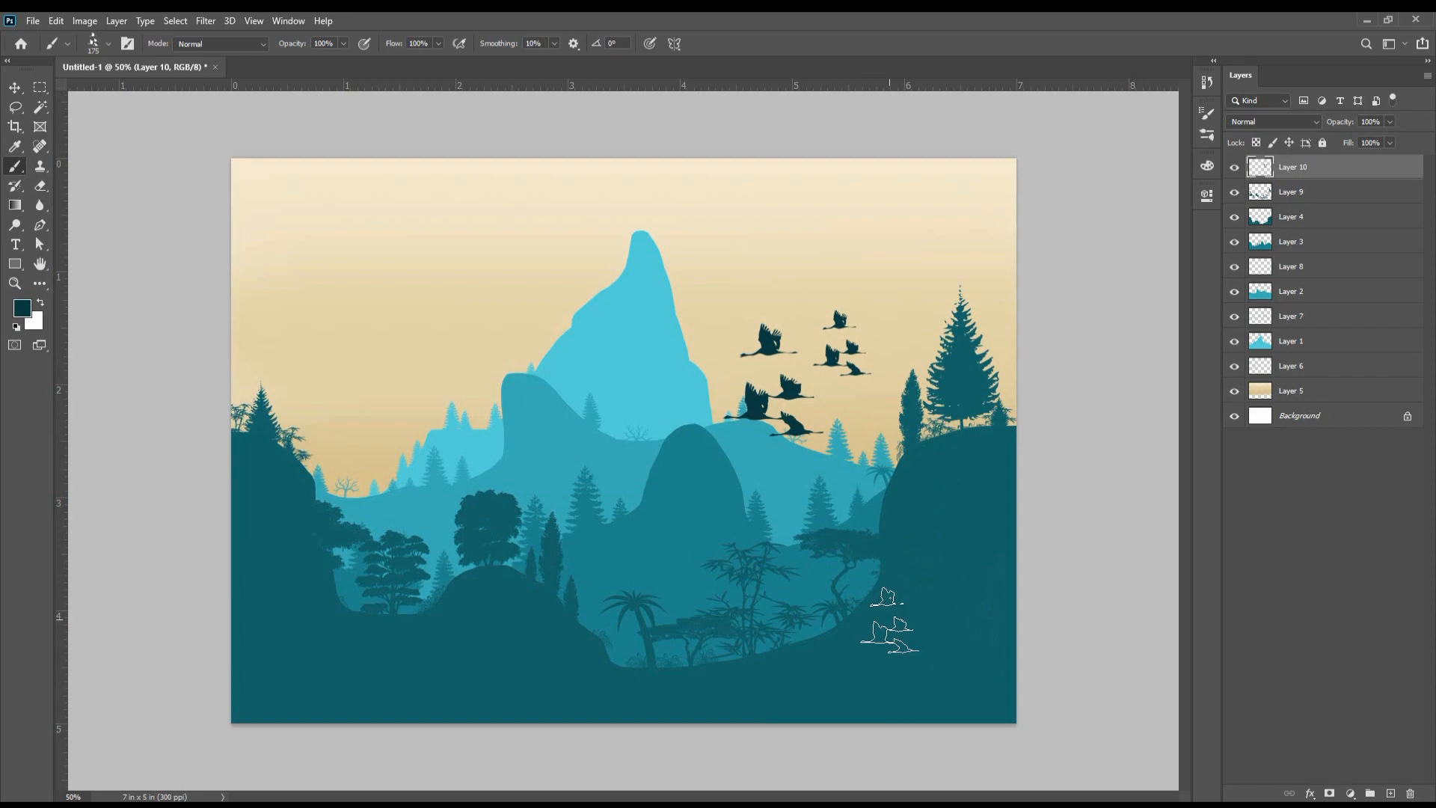
key(ctrl+z)
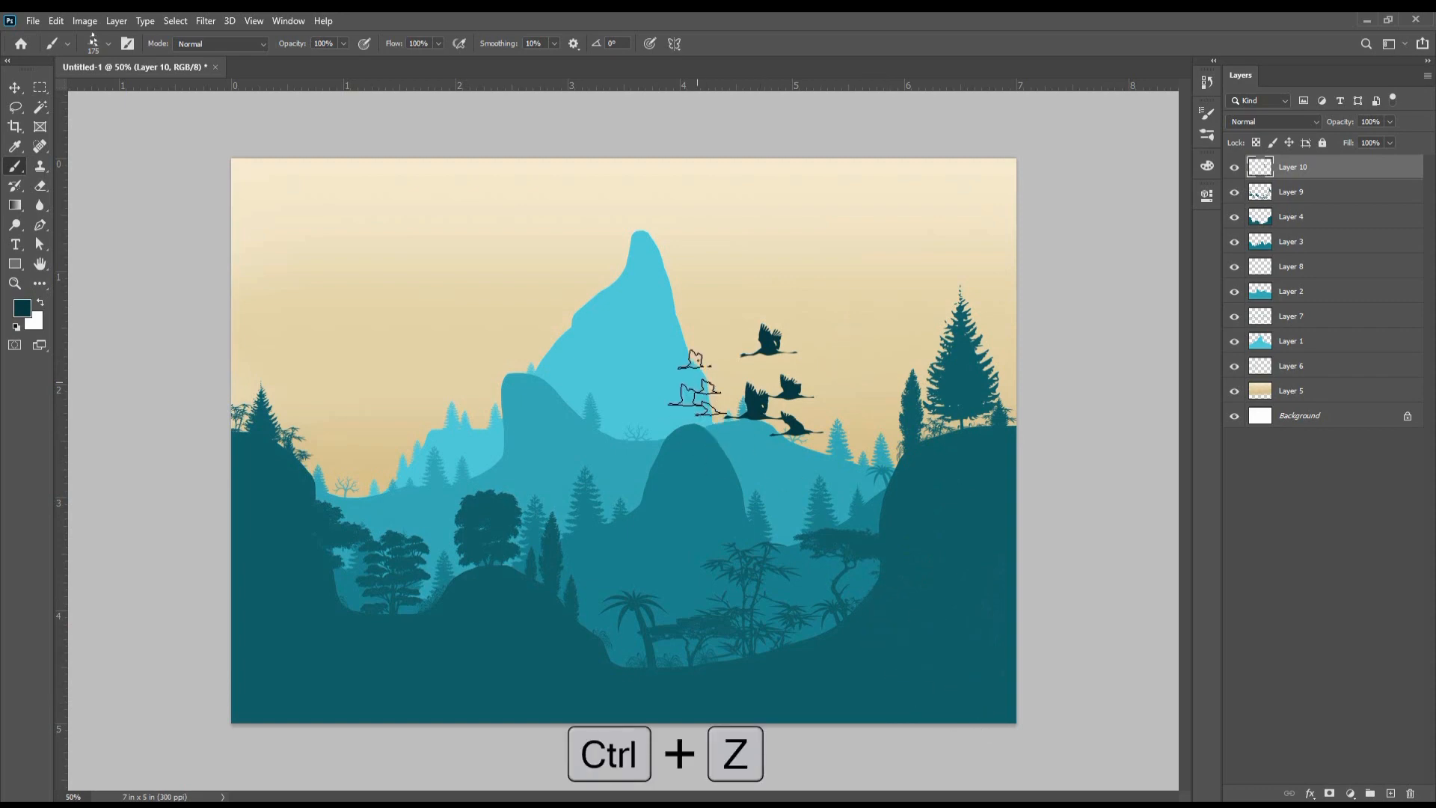
key(bracketright)
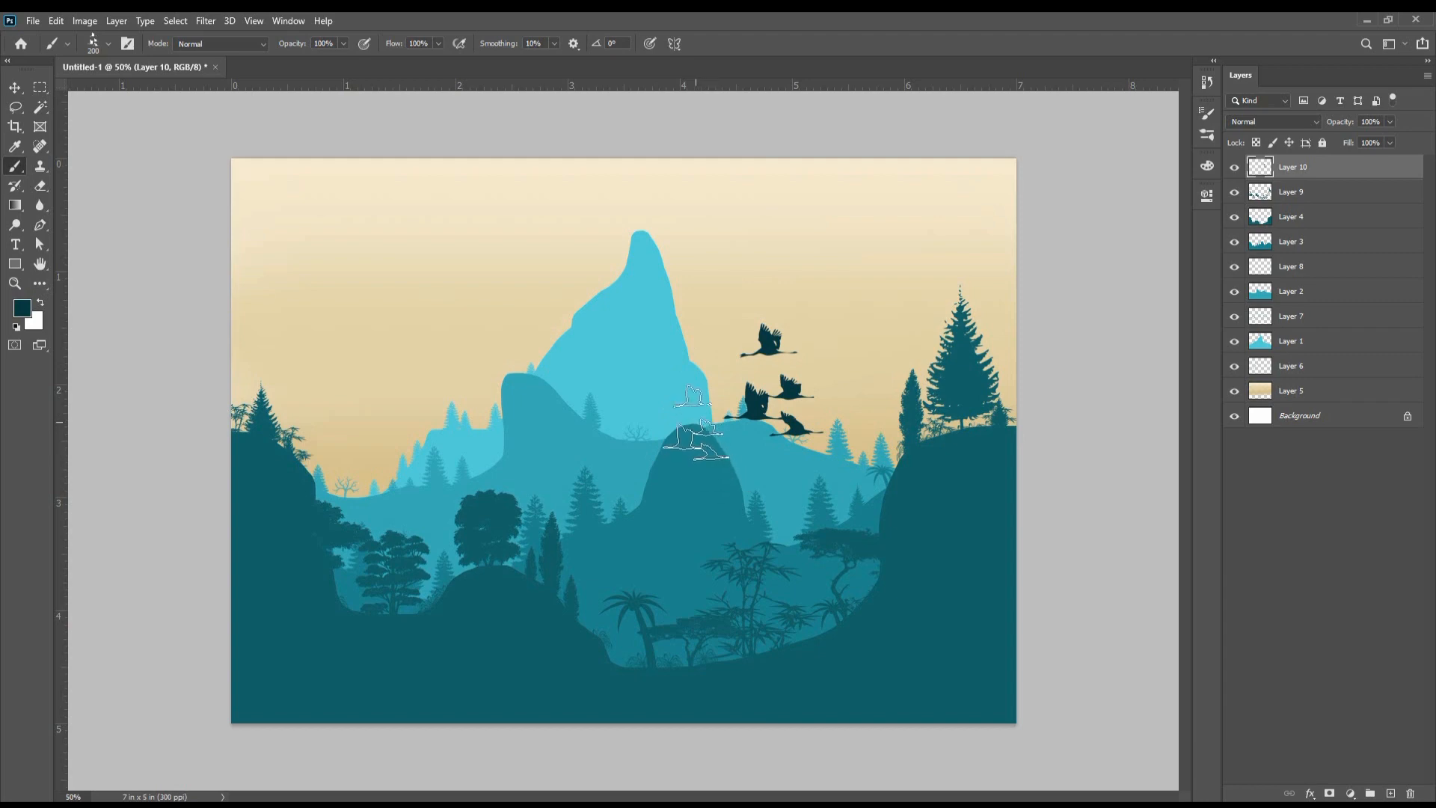
click(695, 423)
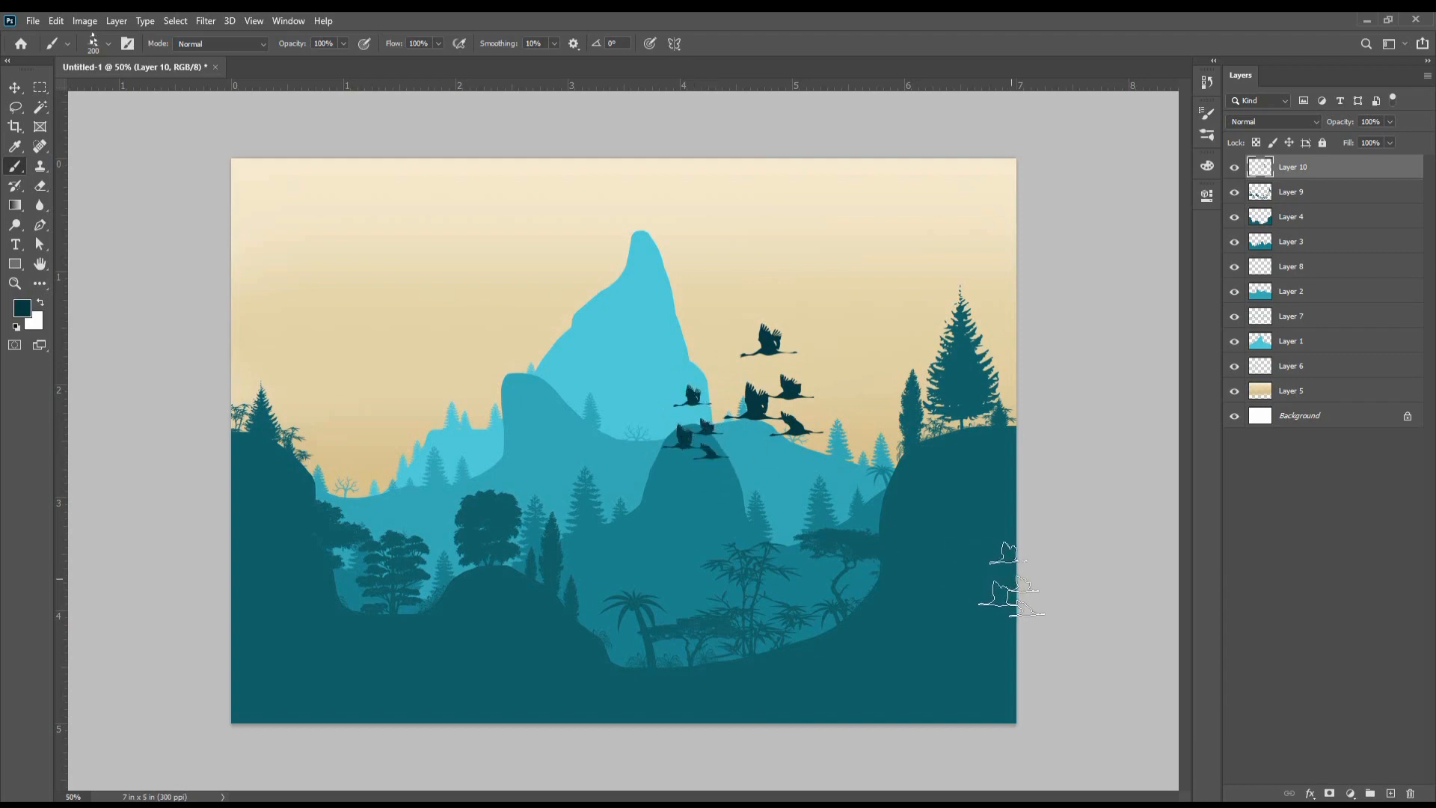
key(ctrl+z)
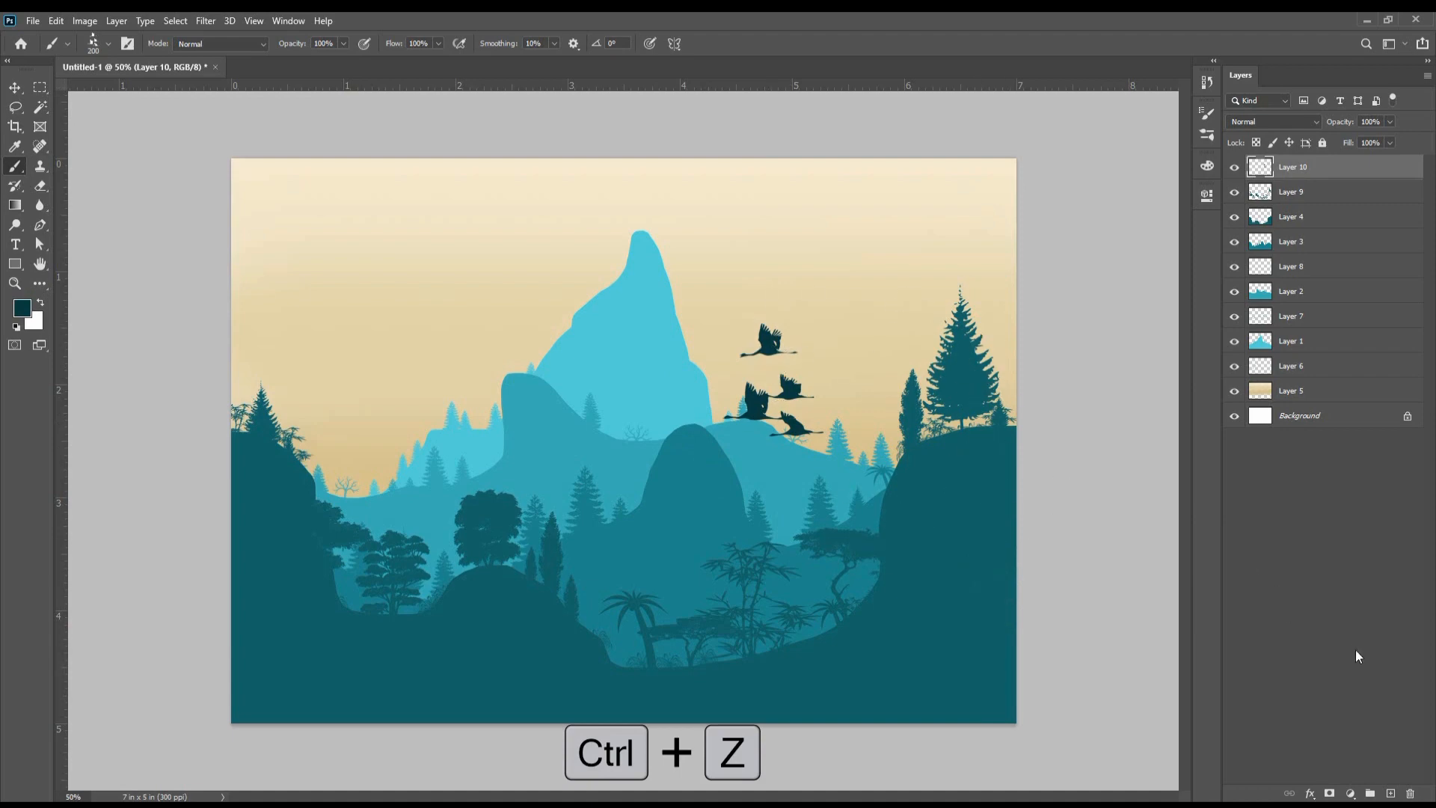
Step: Add a new layer and outline a thin horizontal cloud with the Lasso tool in the sky left of the peak
click(1389, 795)
click(17, 86)
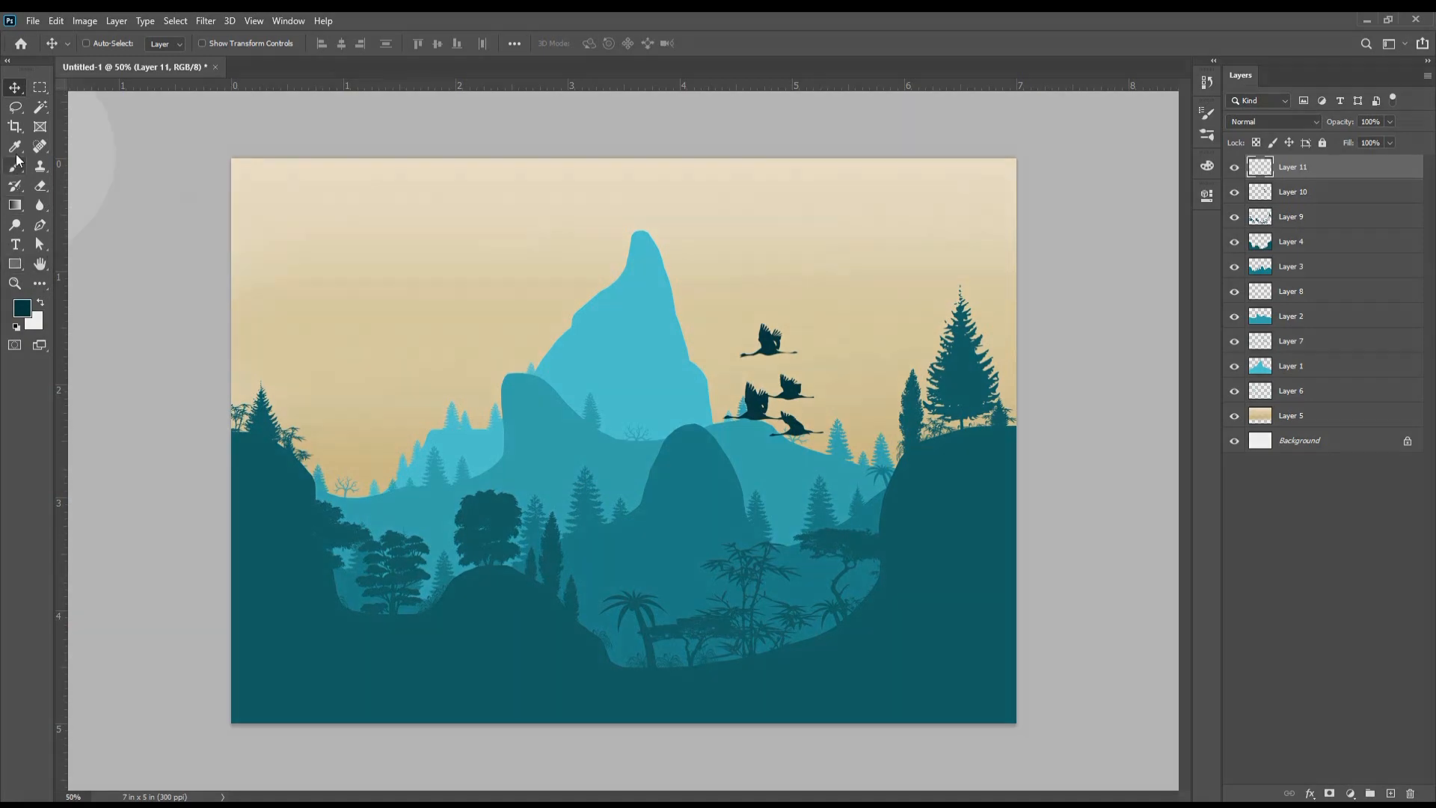
click(16, 110)
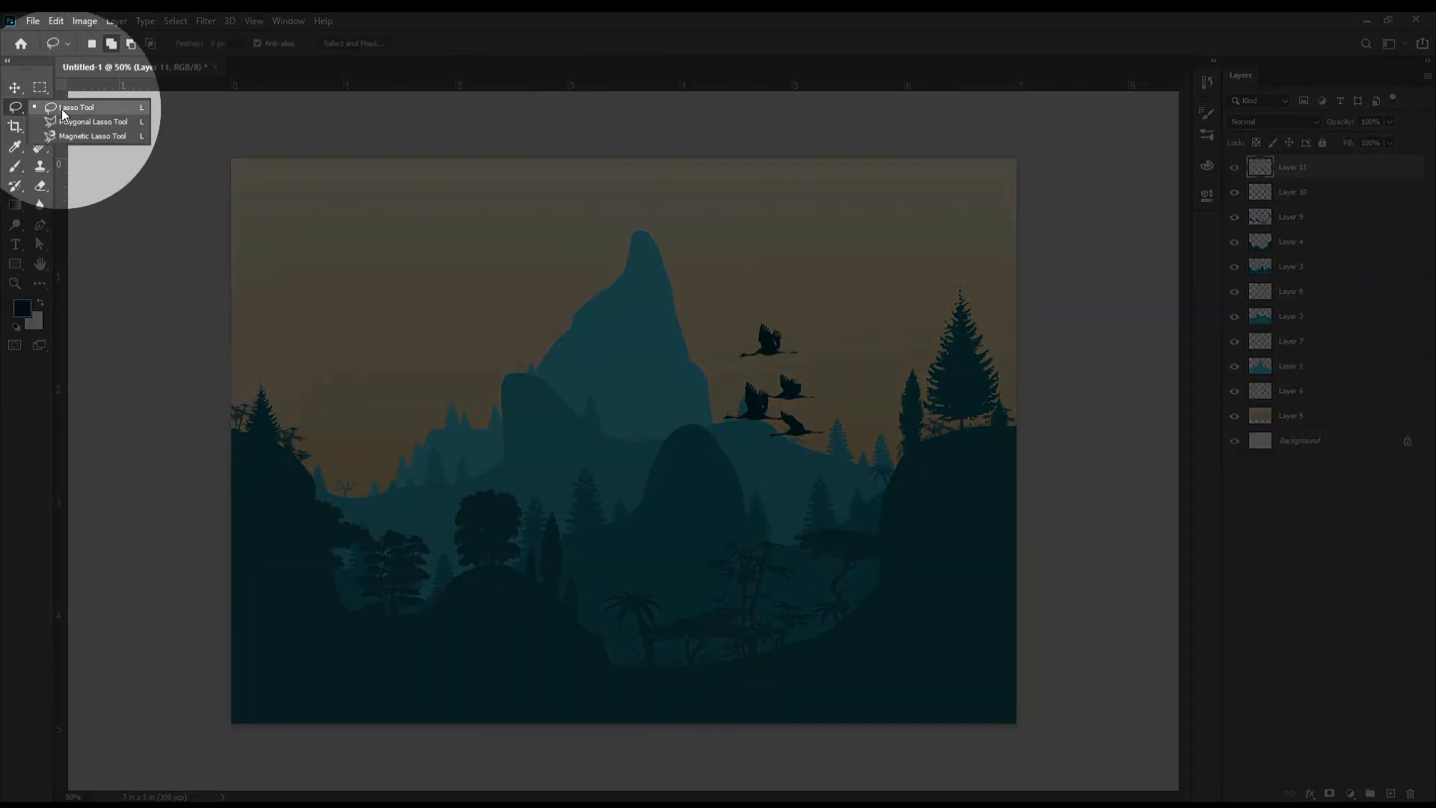
click(60, 109)
mouse_move(395, 253)
mouse_down()
mouse_move(543, 240)
mouse_move(373, 238)
mouse_move(408, 266)
mouse_up()
Step: Set the foreground colour to white #ffffff, fill the cloud outline with it, and deselect
click(22, 308)
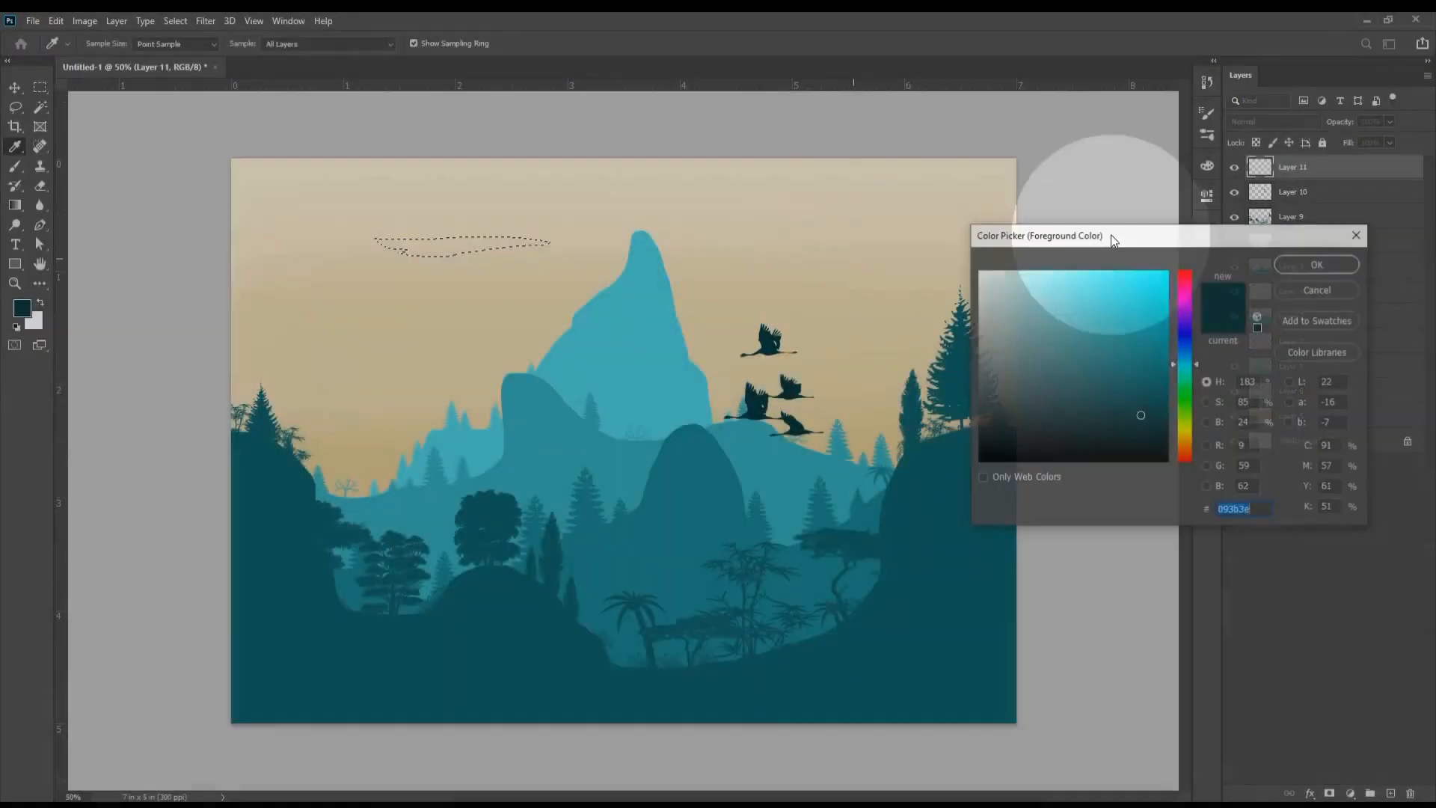
drag(1043, 293, 990, 268)
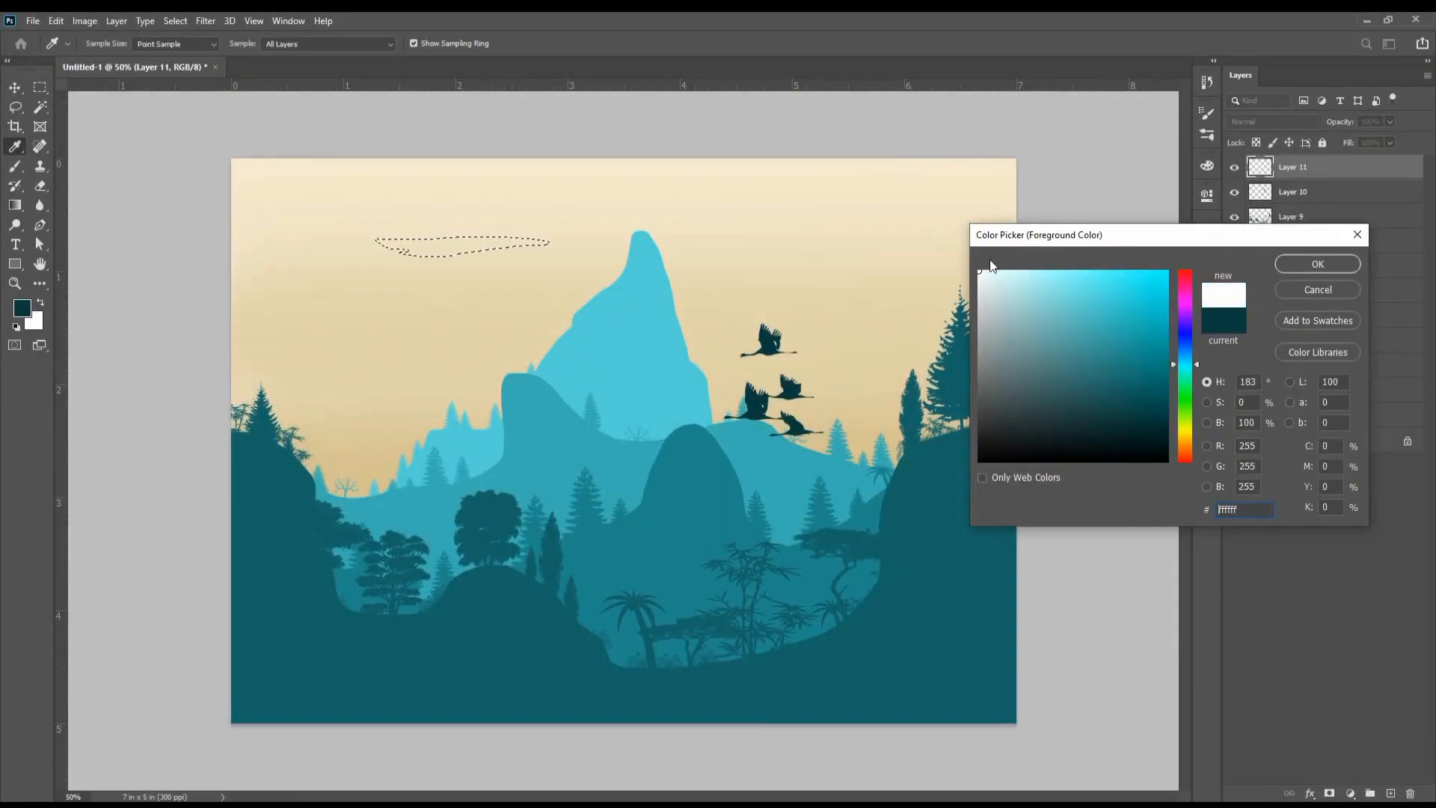
click(1298, 262)
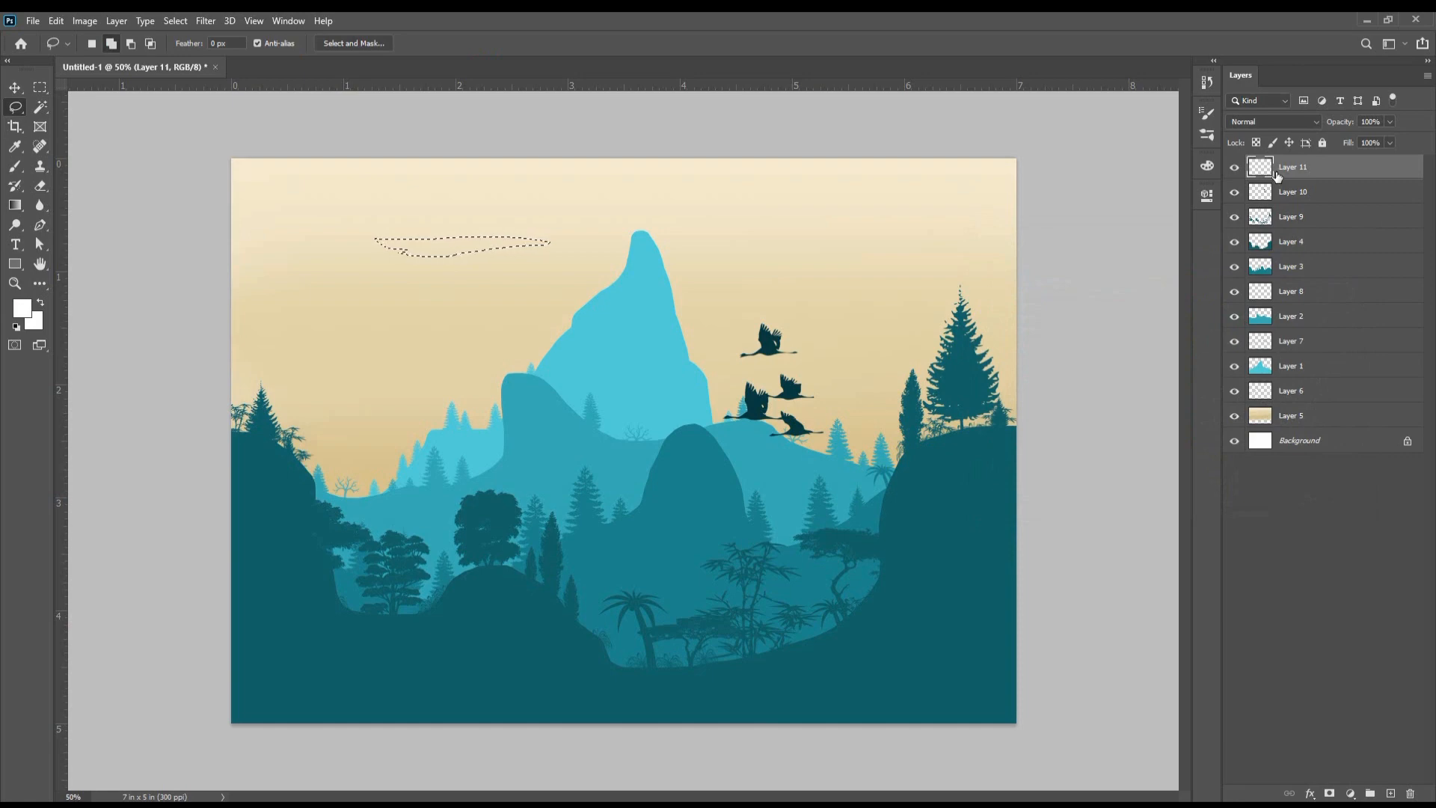
key(alt+Delete)
key(ctrl+d)
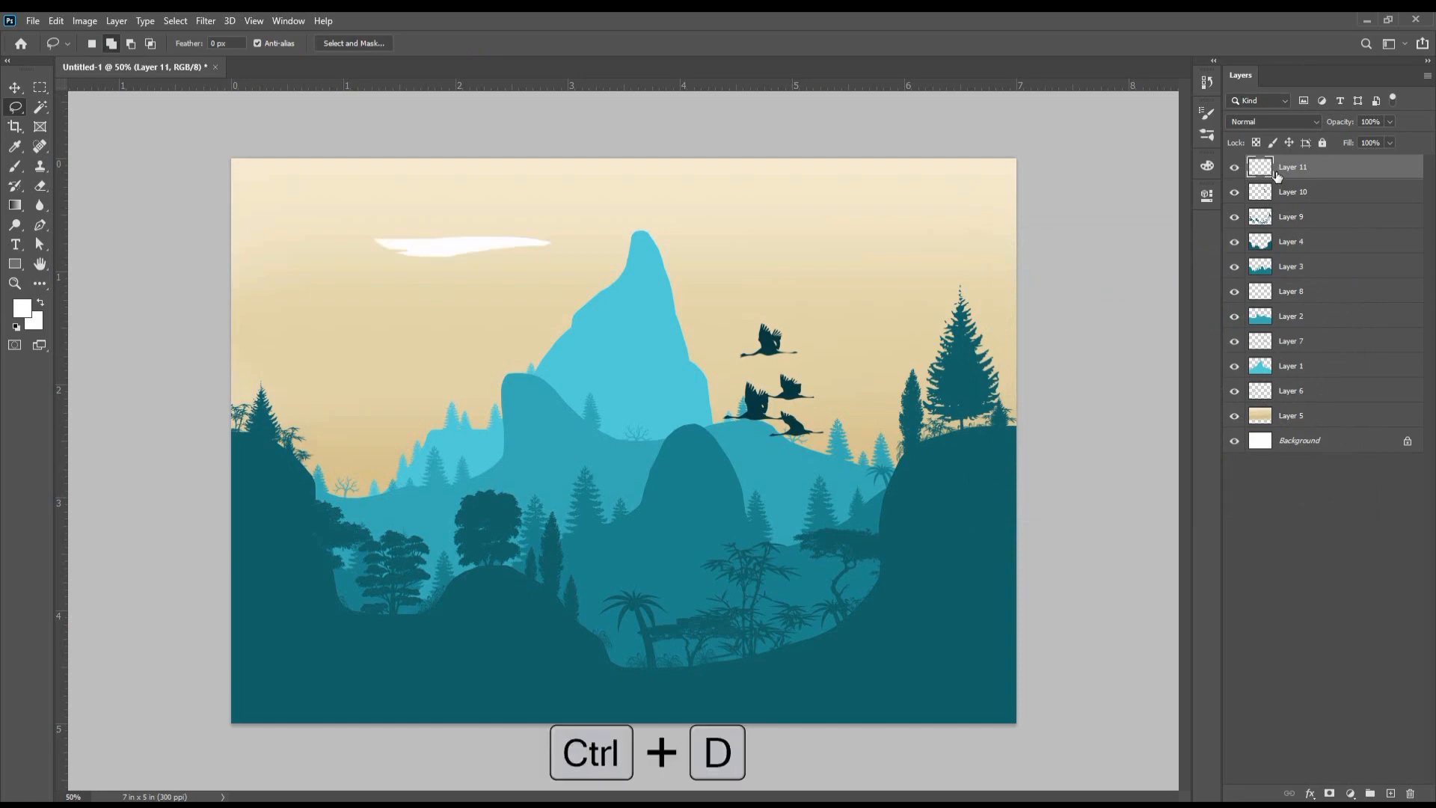
Step: Lasso and fill two more white clouds, one above the birds and one crossing the main peak's left slope
mouse_move(694, 292)
mouse_down()
mouse_move(887, 273)
mouse_move(711, 296)
mouse_up()
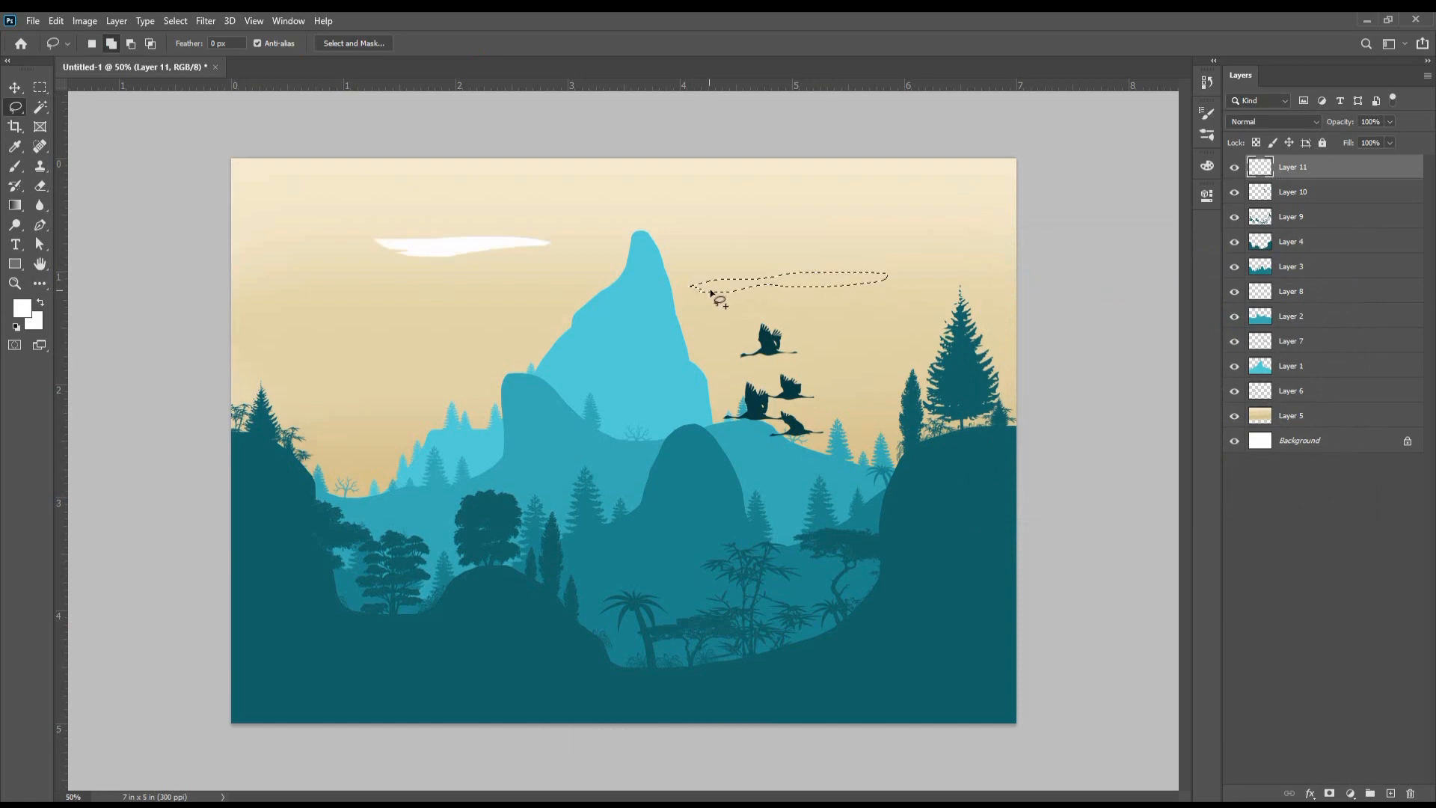
key(alt+Delete)
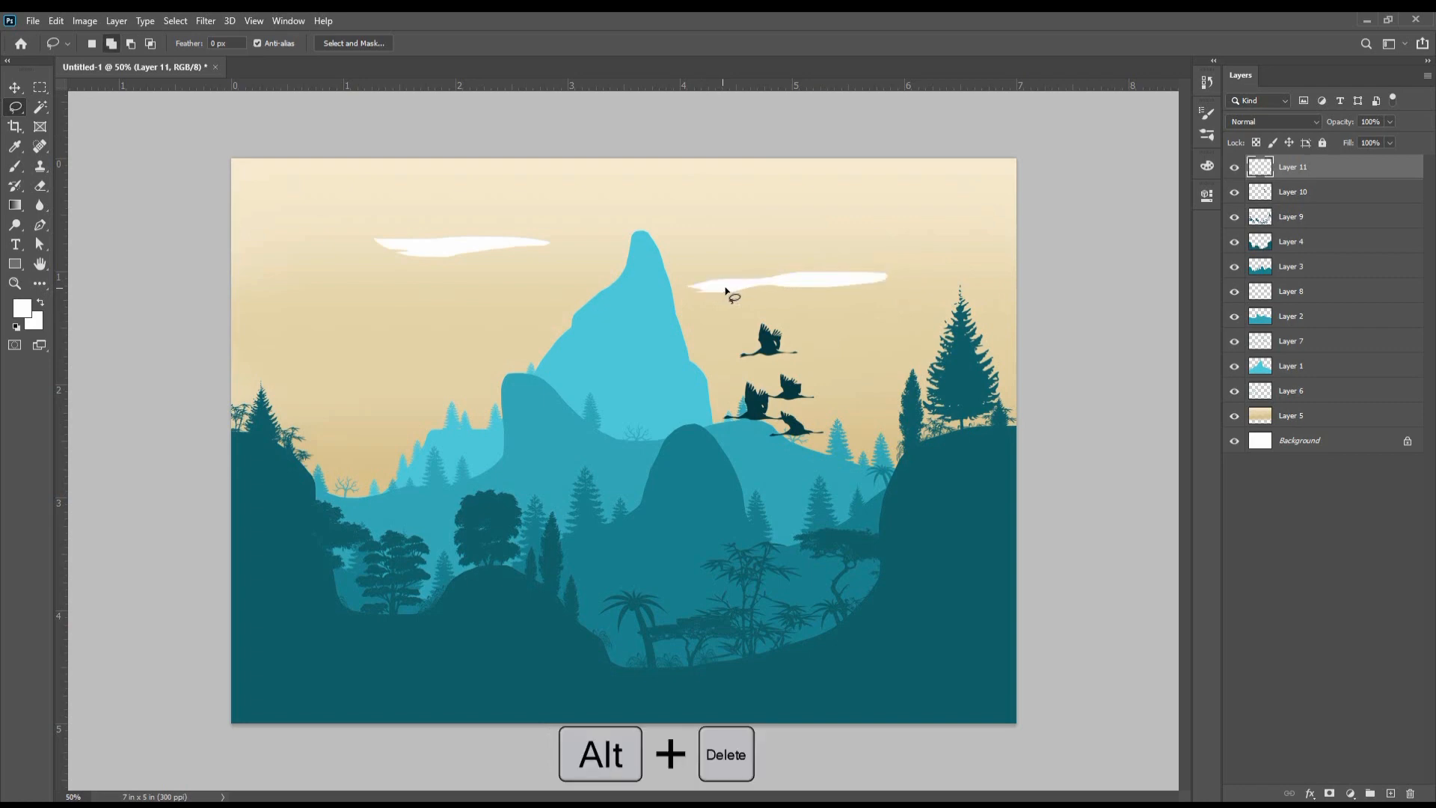
key(ctrl+d)
mouse_move(635, 327)
mouse_down()
mouse_move(417, 325)
mouse_move(636, 329)
mouse_up()
key(alt+Delete)
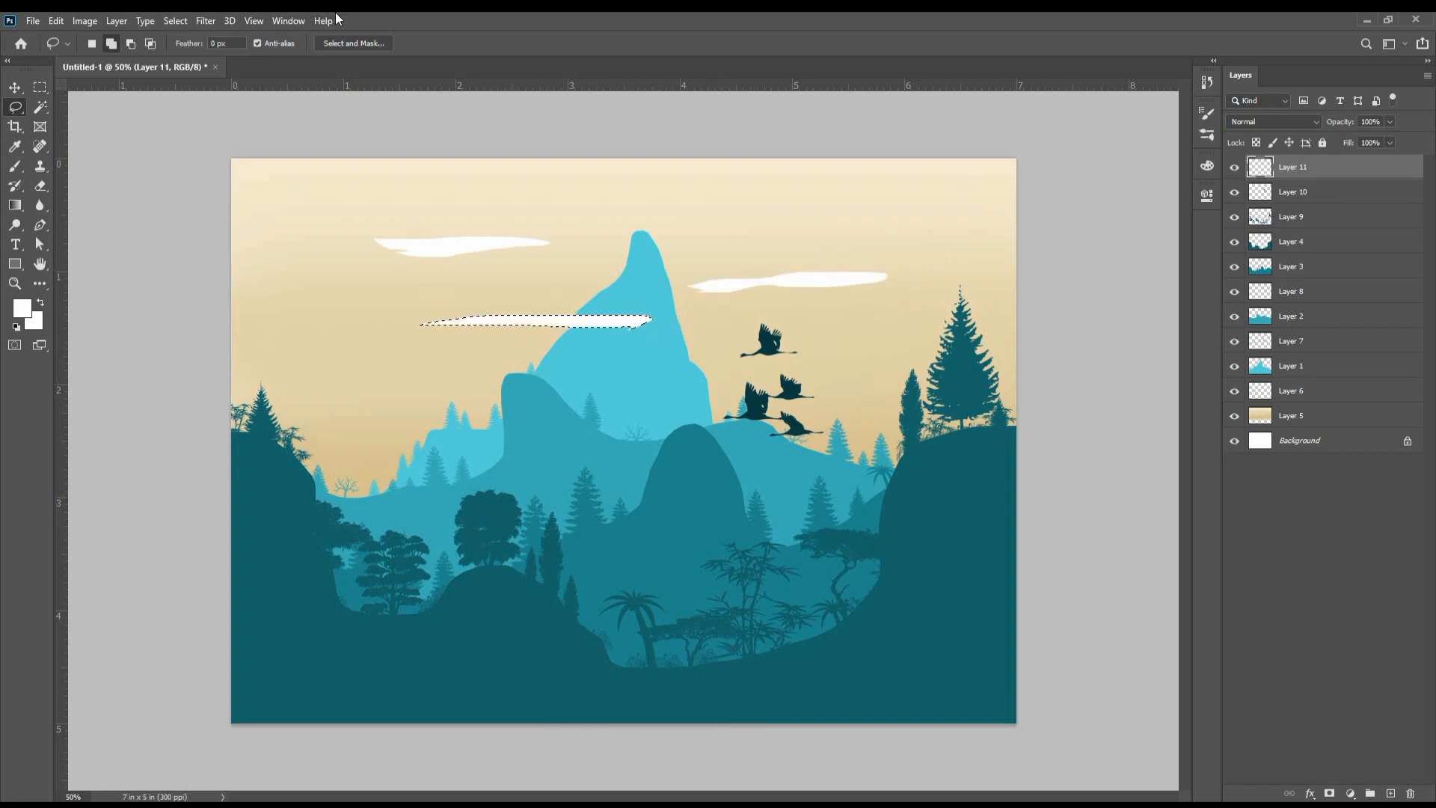
key(ctrl+d)
Step: Lasso and fill three white clouds above the peak, at the sky's left edge and in its upper right corner
drag(793, 192, 641, 194)
key(alt+Delete)
mouse_move(318, 303)
mouse_down()
mouse_move(231, 310)
mouse_move(318, 304)
mouse_up()
key(alt+Delete)
key(ctrl+d)
mouse_move(1032, 203)
mouse_down()
mouse_move(1047, 210)
mouse_move(952, 215)
mouse_up()
key(alt+Delete)
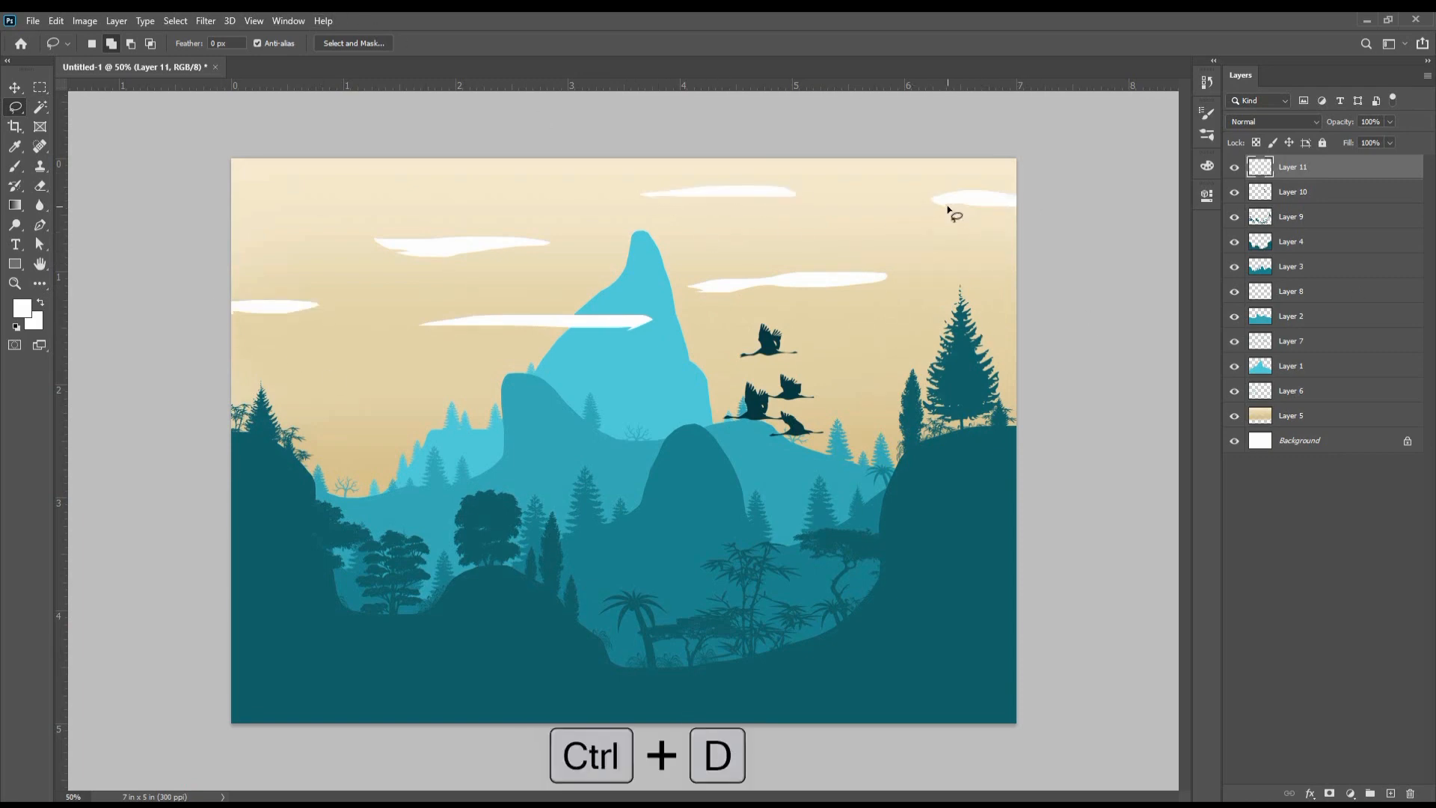
key(ctrl+d)
Step: On a new layer, lasso and fill two small white clouds overlapping the main peak's left and right edges
key(ctrl+shift+alt+n)
drag(639, 283, 637, 277)
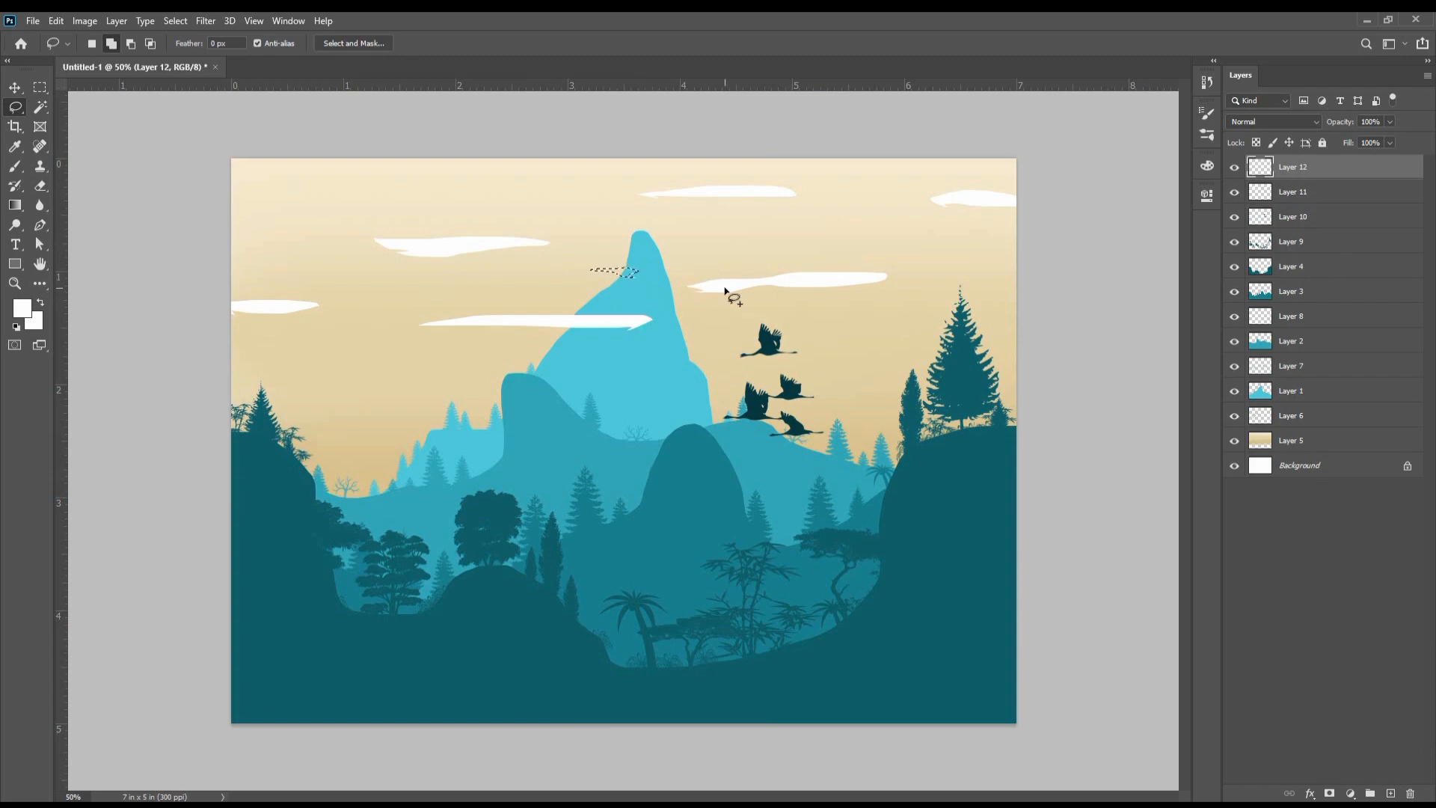
key(alt+Delete)
key(ctrl+d)
drag(668, 356, 667, 357)
key(alt+Delete)
key(ctrl+d)
Step: Move the small-cloud layer between Layer 1 and Layer 6 so those clouds sit behind the main peak
mouse_move(1302, 167)
mouse_down()
mouse_move(1339, 332)
mouse_move(1318, 408)
mouse_up()
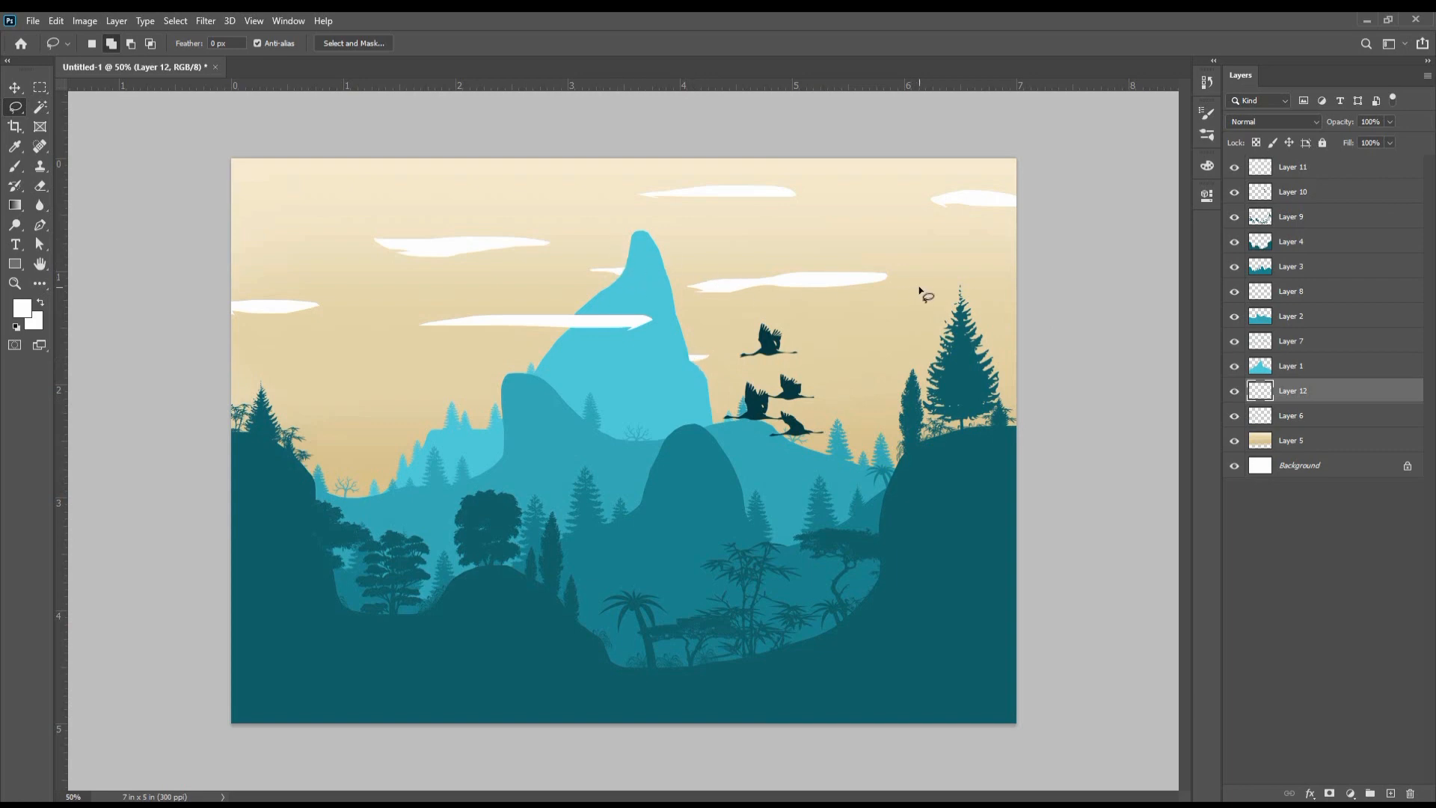
scroll(782, 307, down, 2)
scroll(782, 309, up, 2)
Step: Save the layered artwork to the computer's Desktop as a Photoshop file named Landscape, with Maximize Compatibility on
key(ctrl+s)
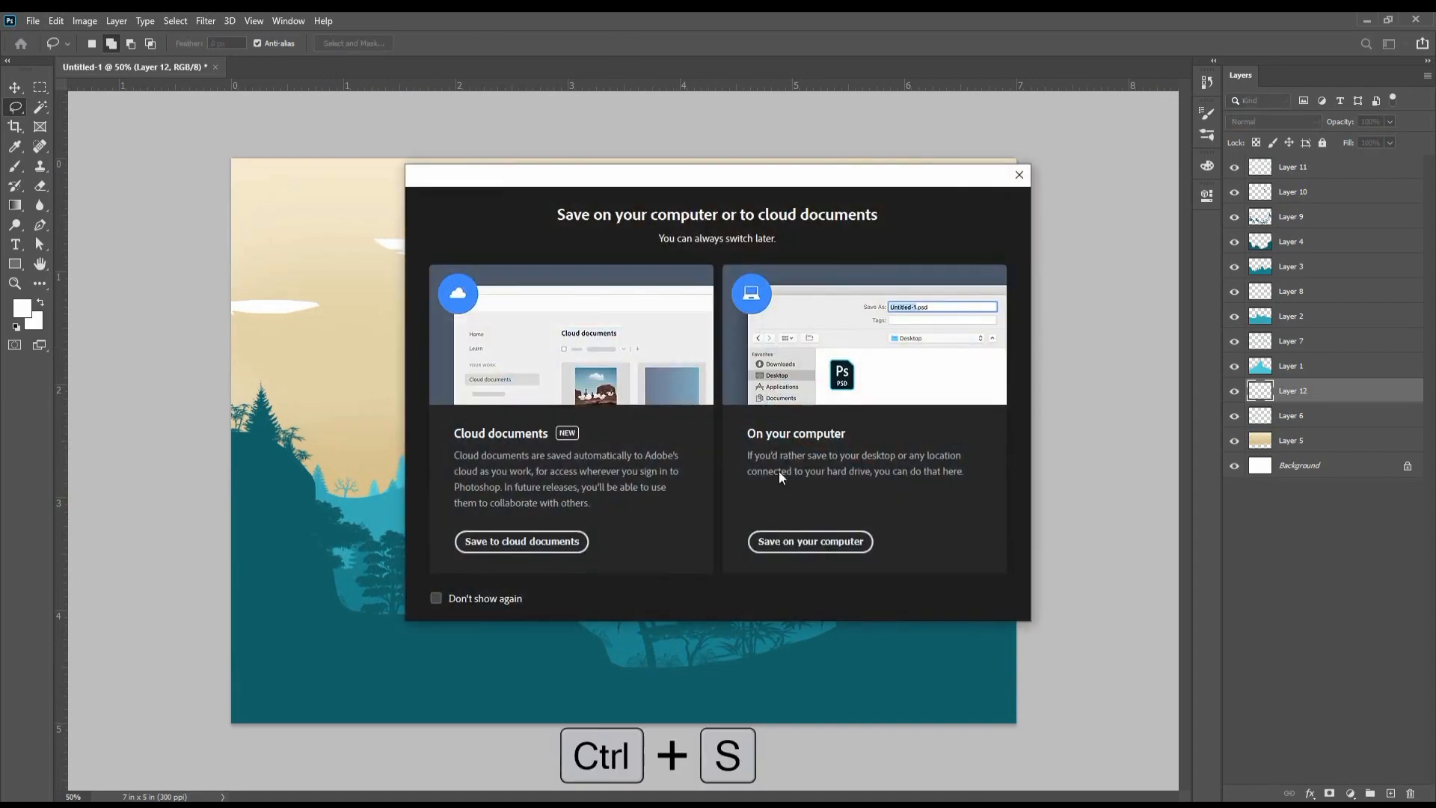
click(795, 547)
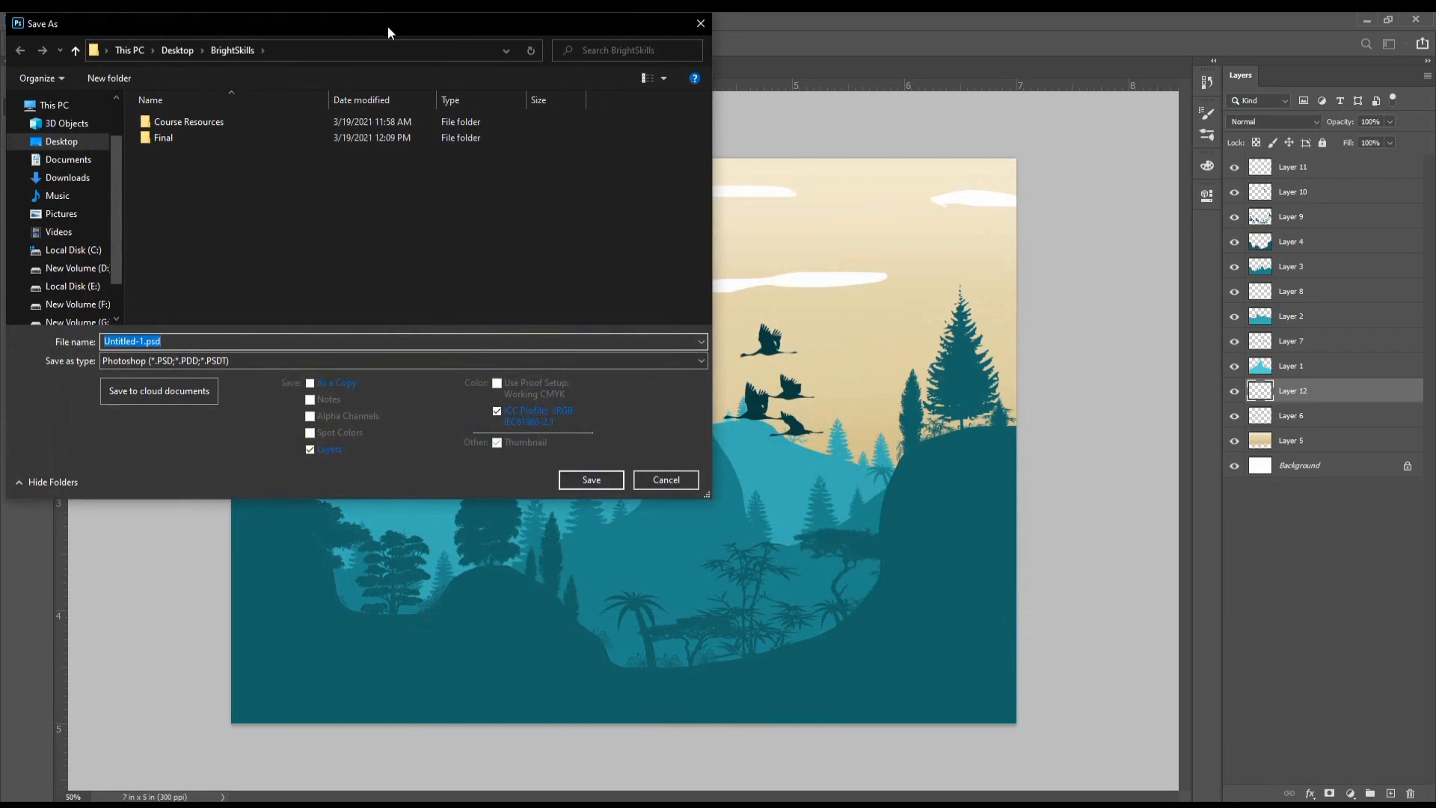
click(212, 168)
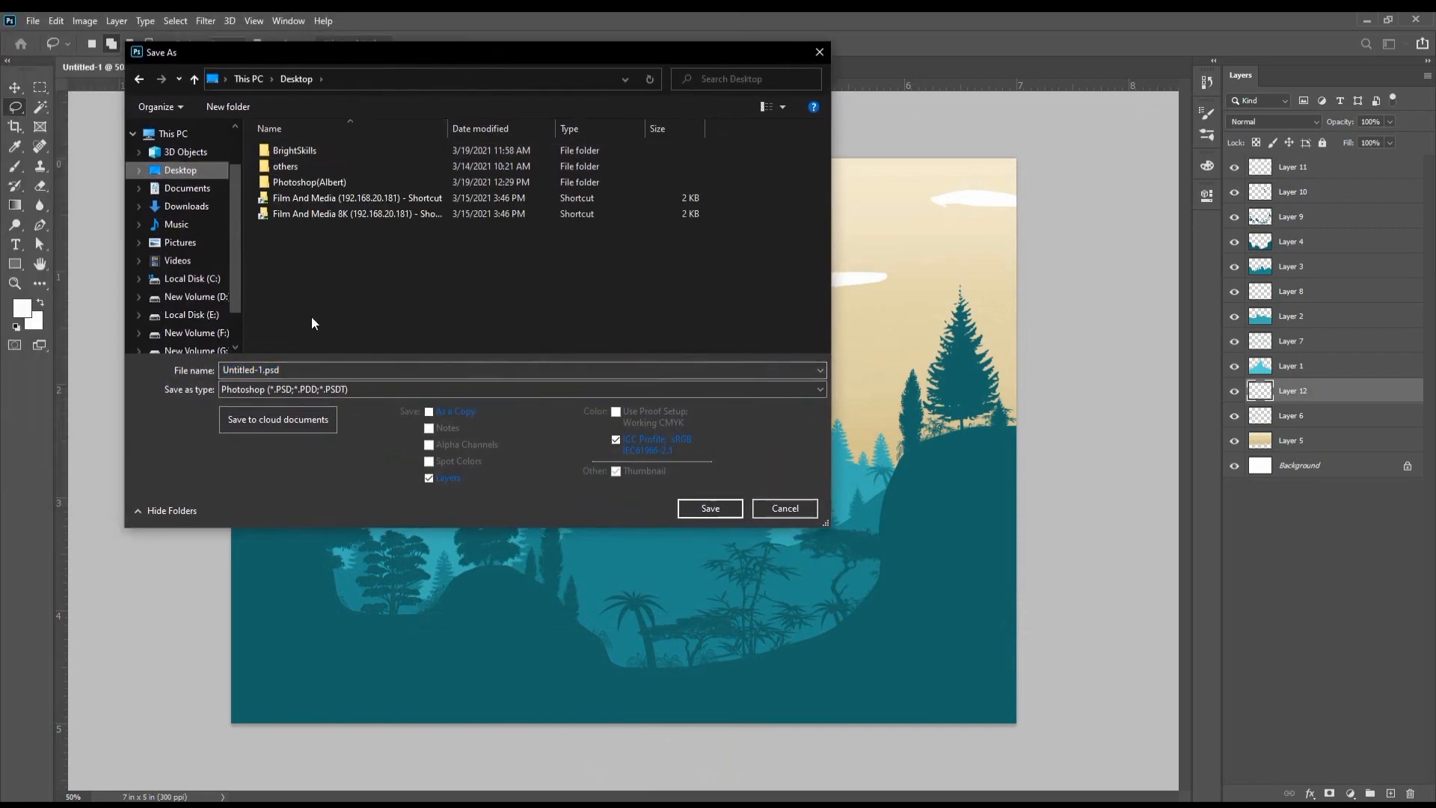
click(313, 369)
text(Landscape)
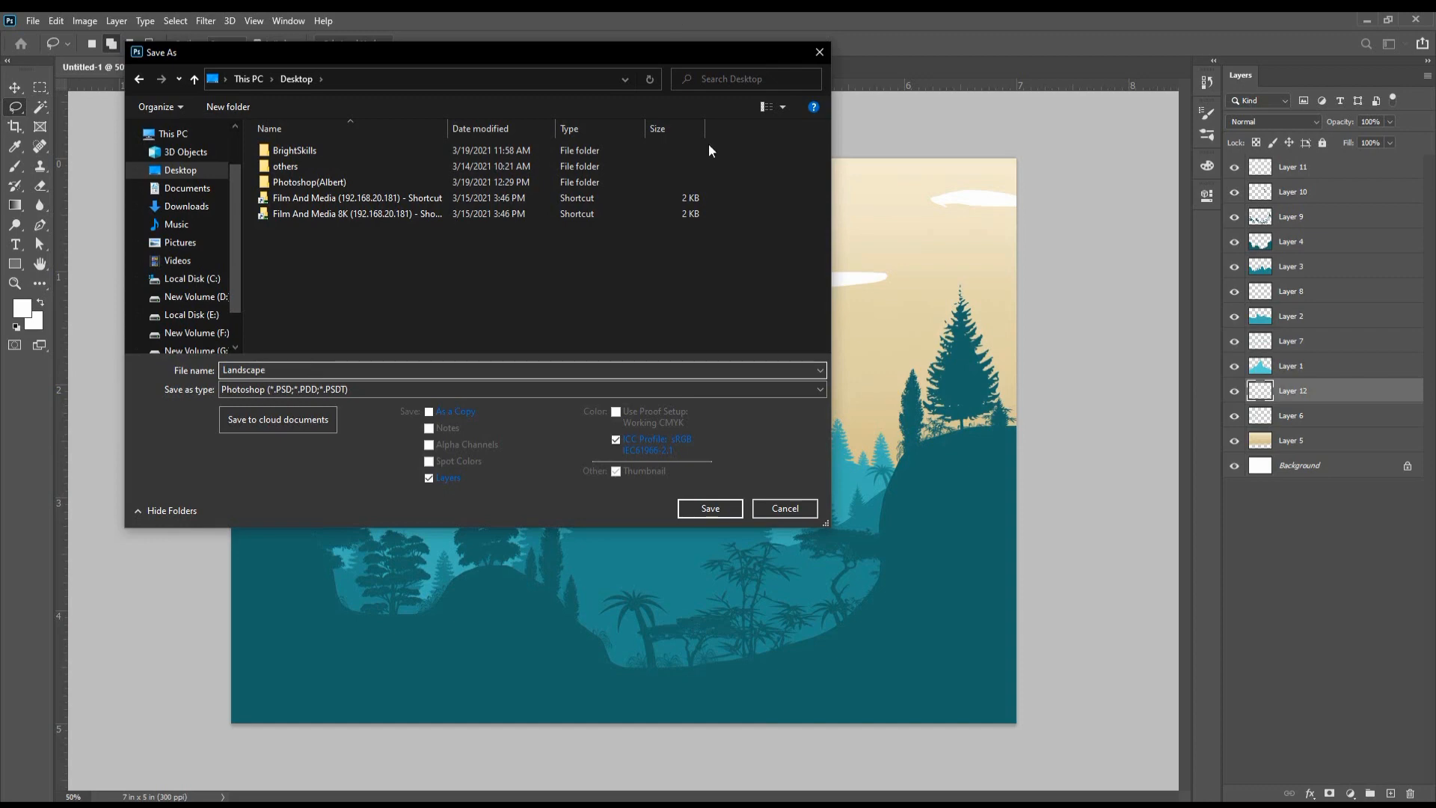
click(702, 507)
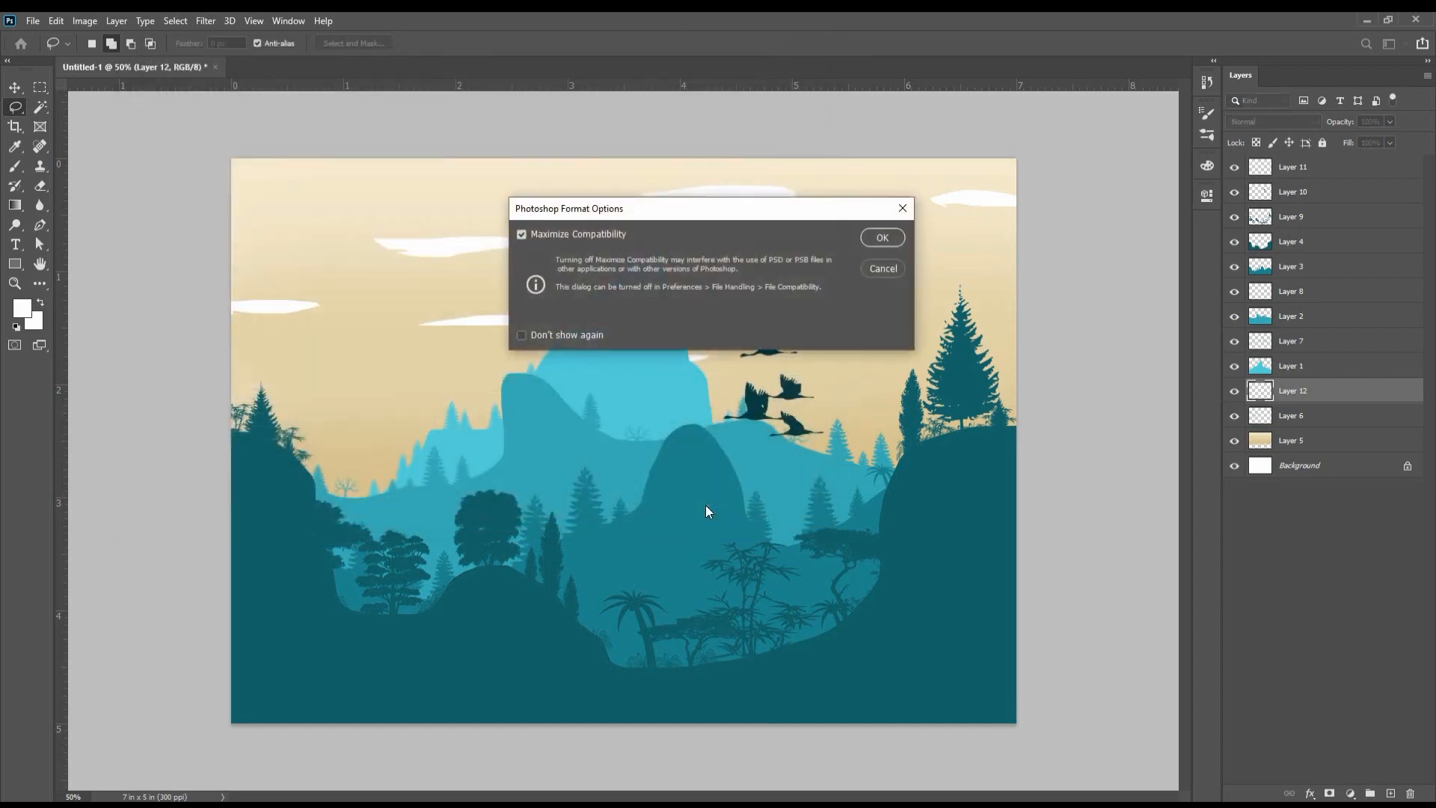
click(889, 238)
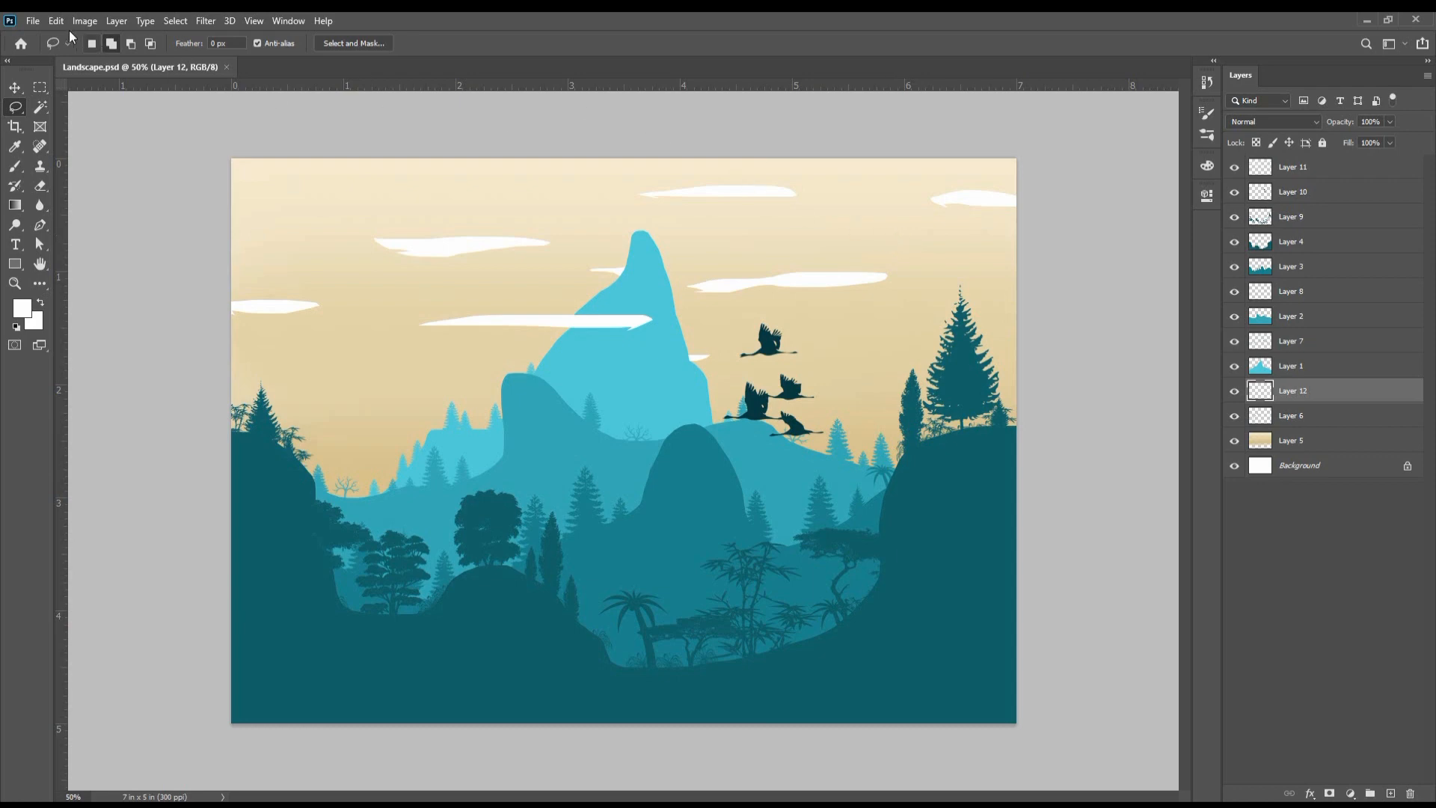
Step: Save a JPEG copy named Landscape.jpg to the Desktop, using the Baseline ("Standard") format option
click(36, 17)
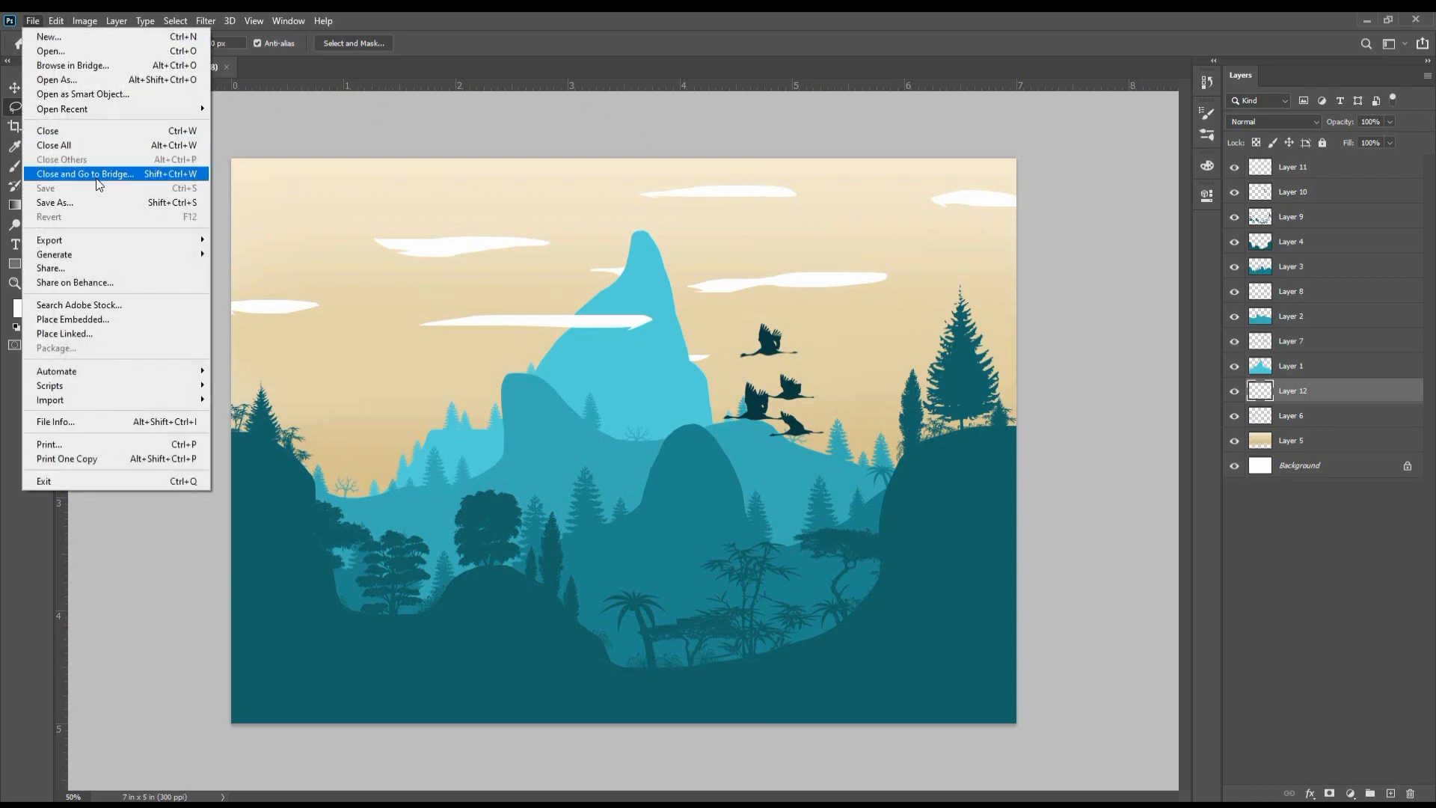
click(110, 208)
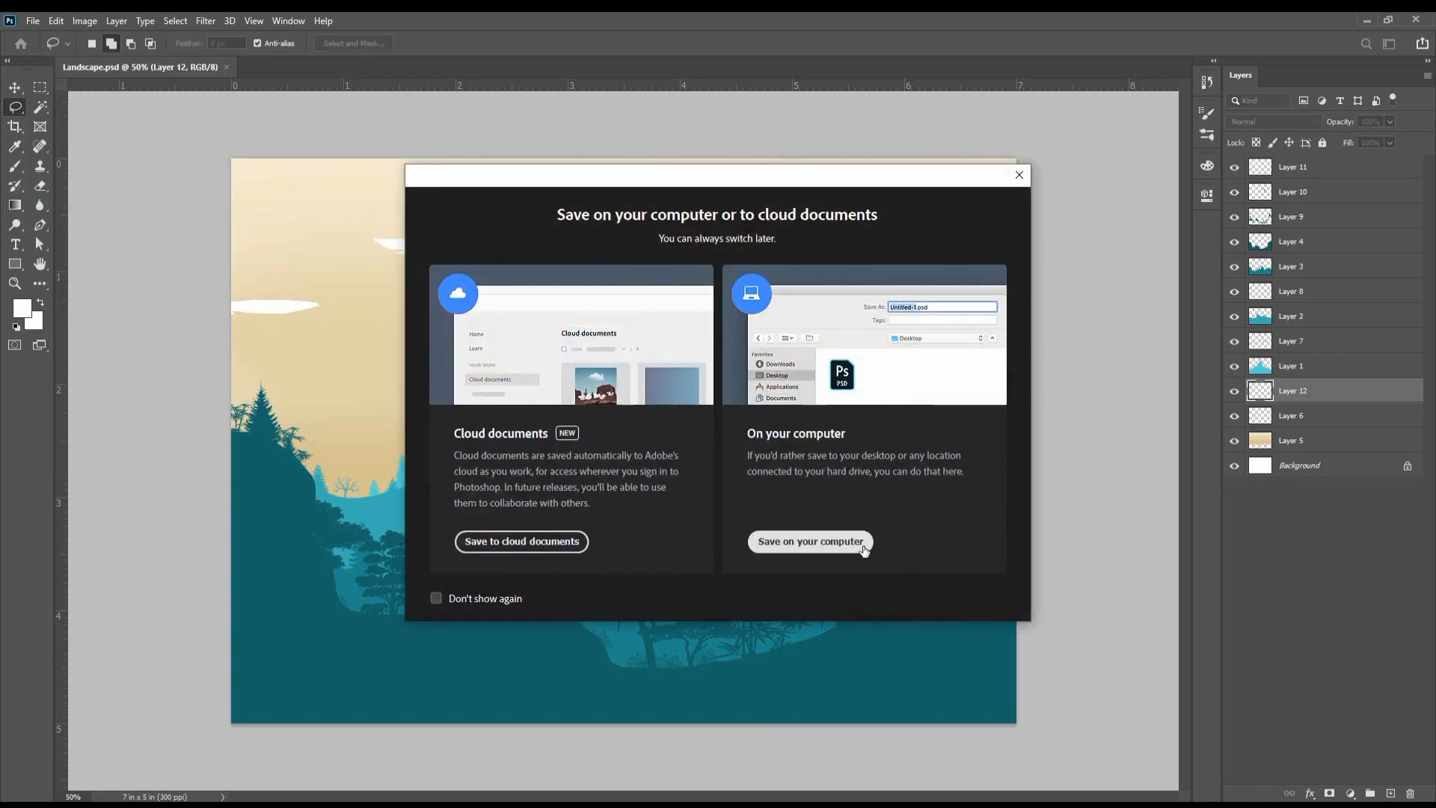
click(850, 548)
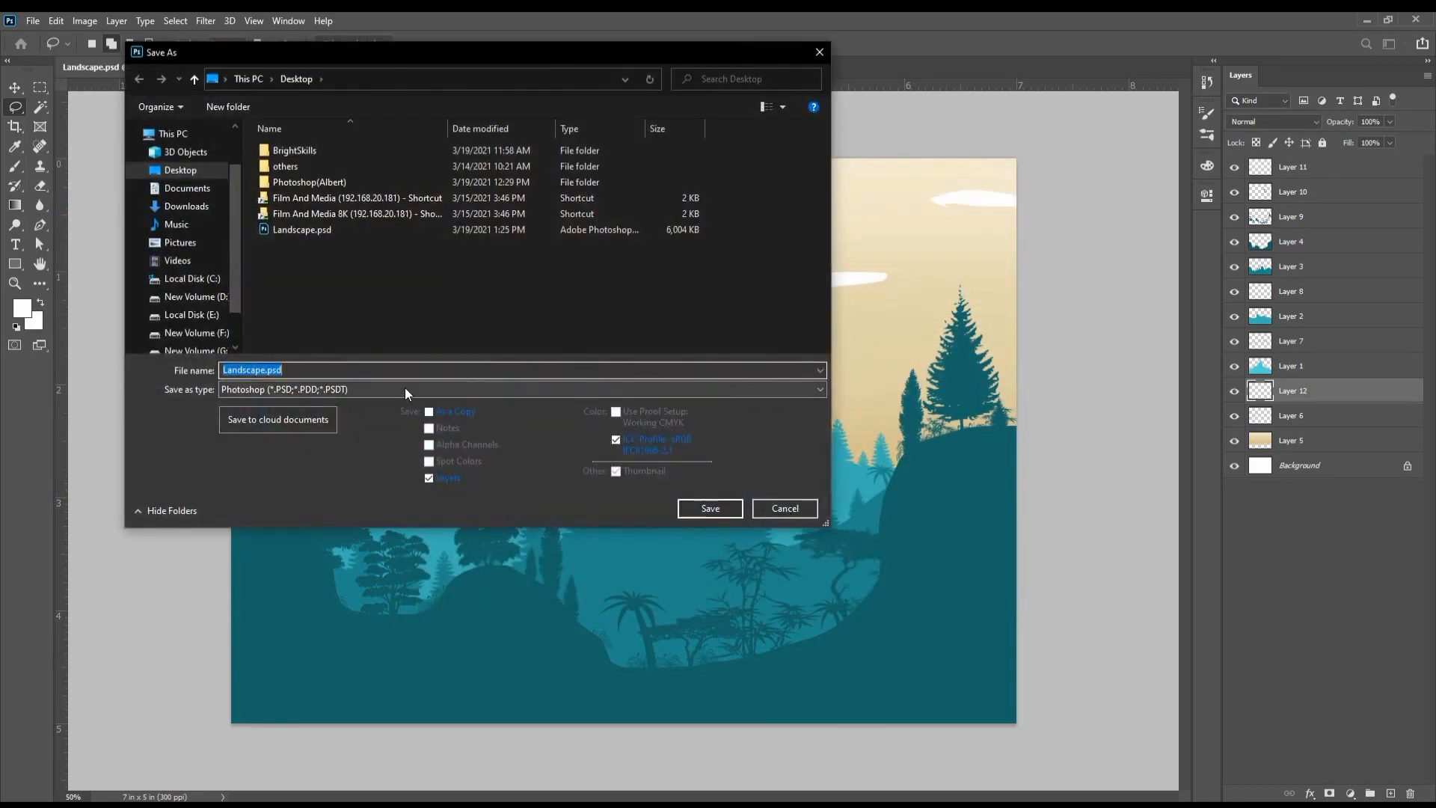
click(405, 388)
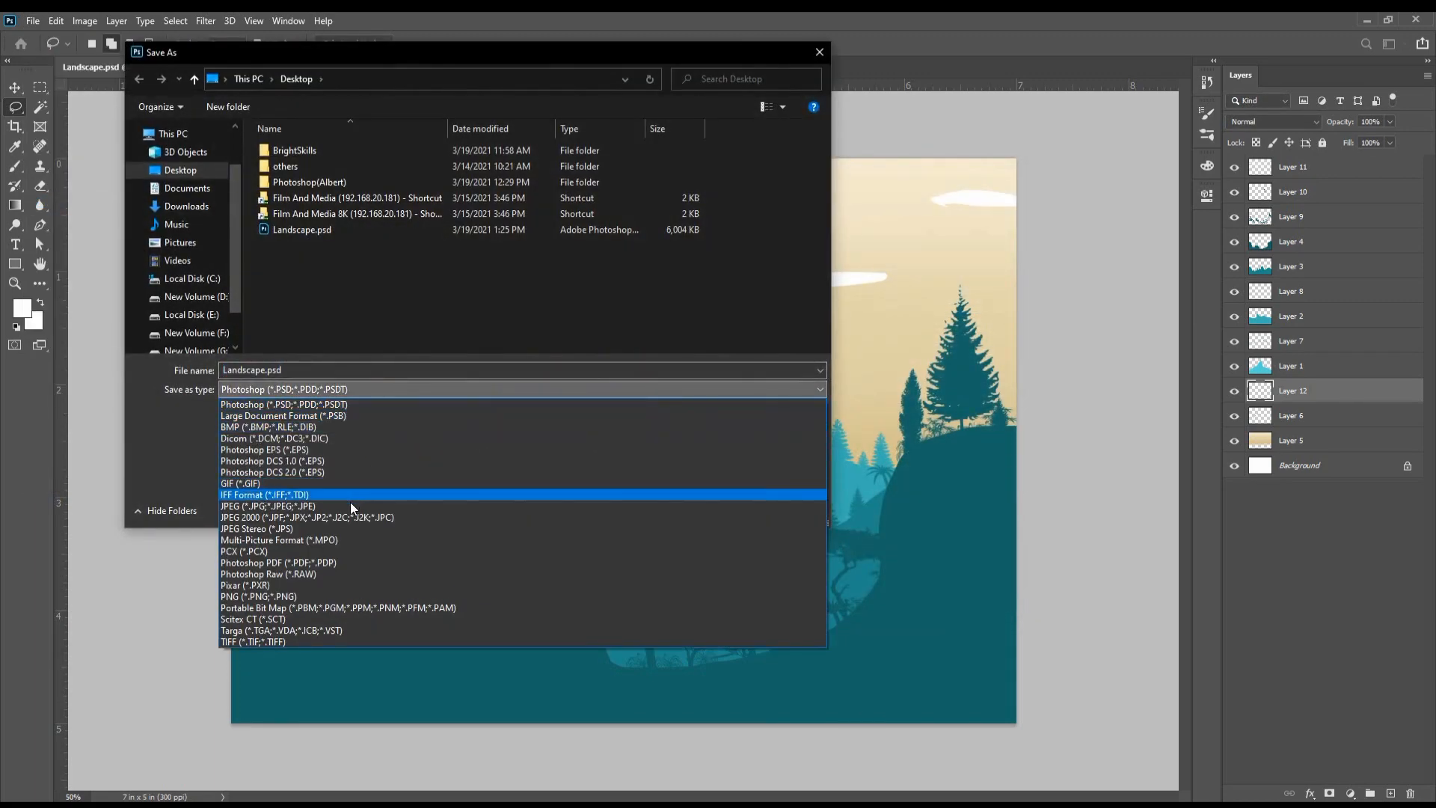
click(332, 508)
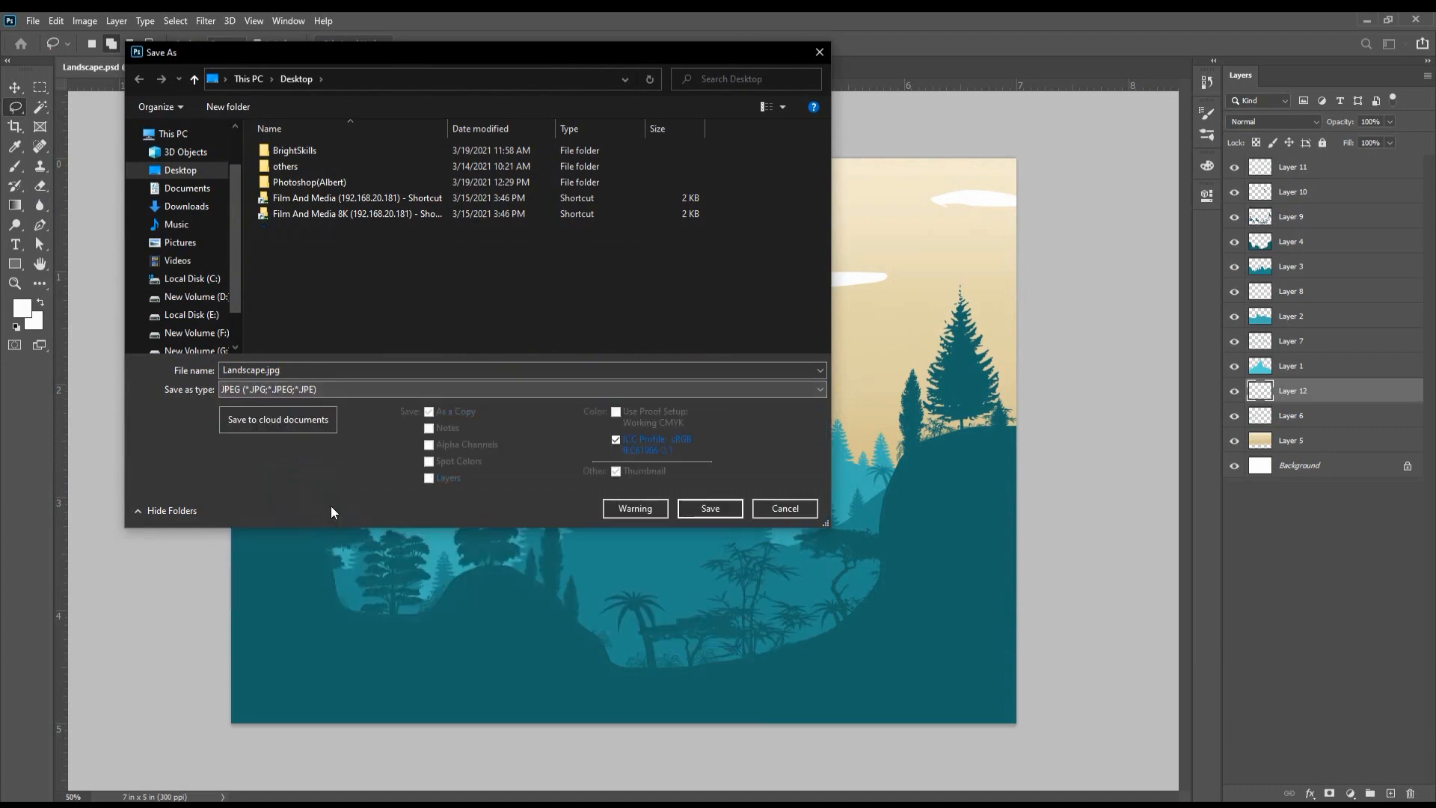
click(709, 510)
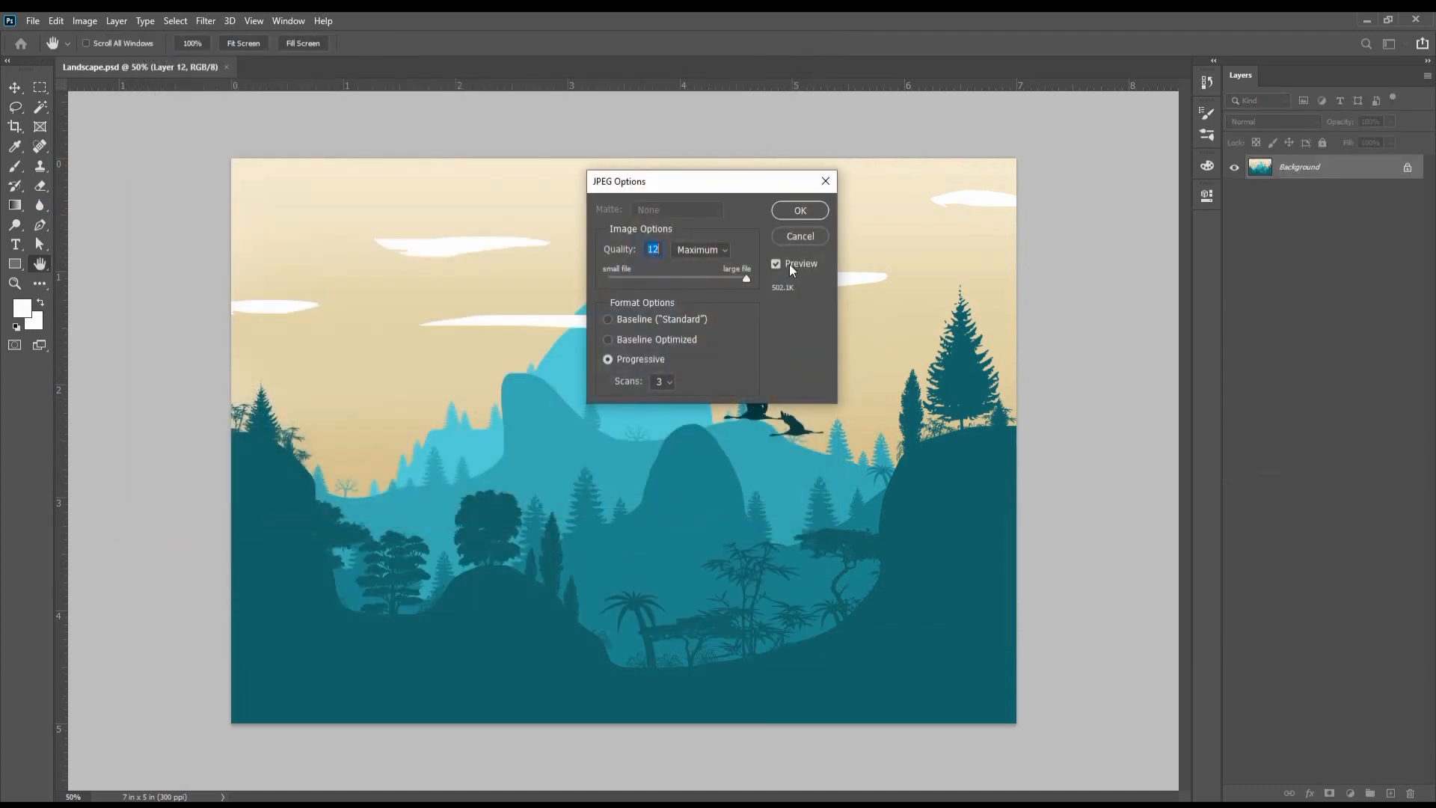
click(656, 320)
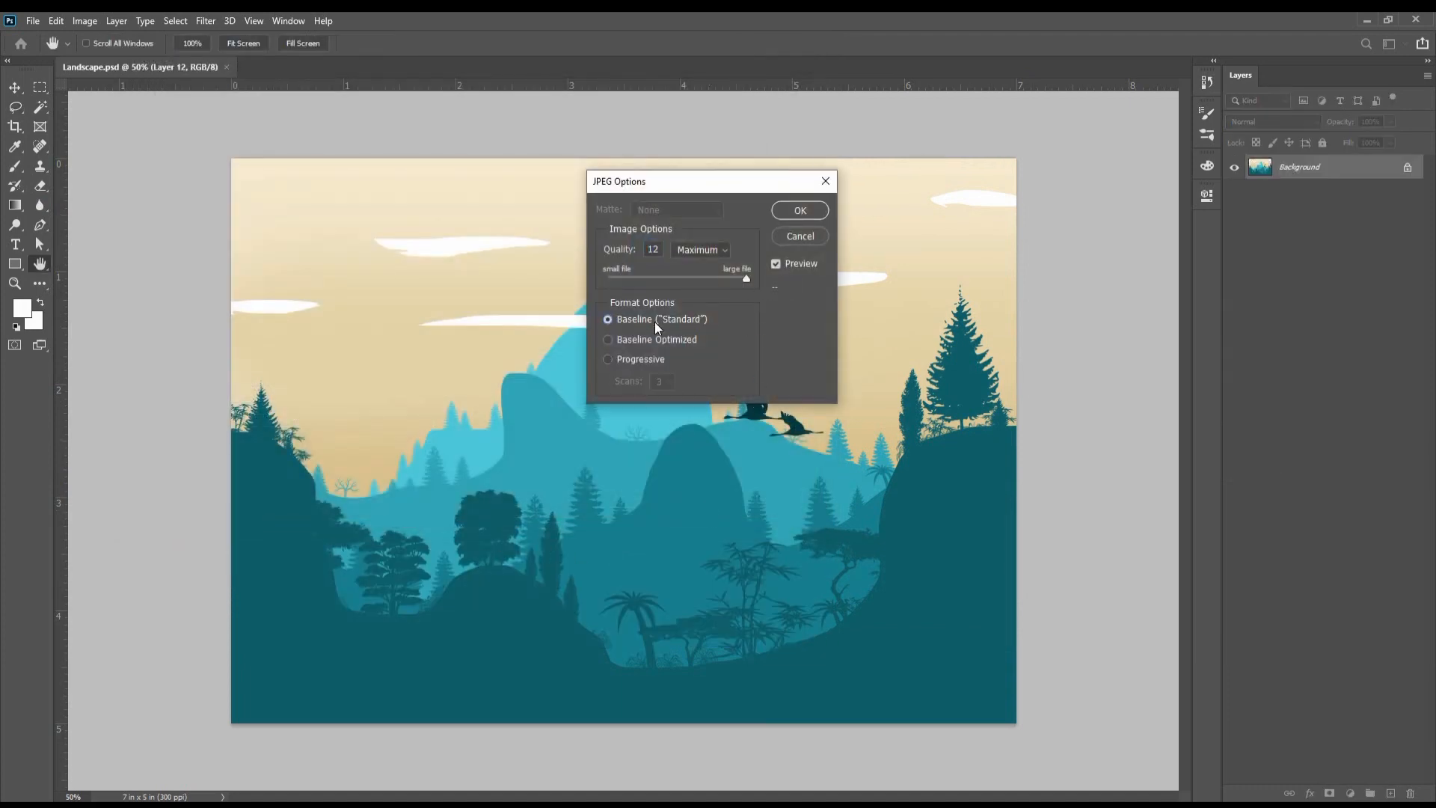
click(798, 210)
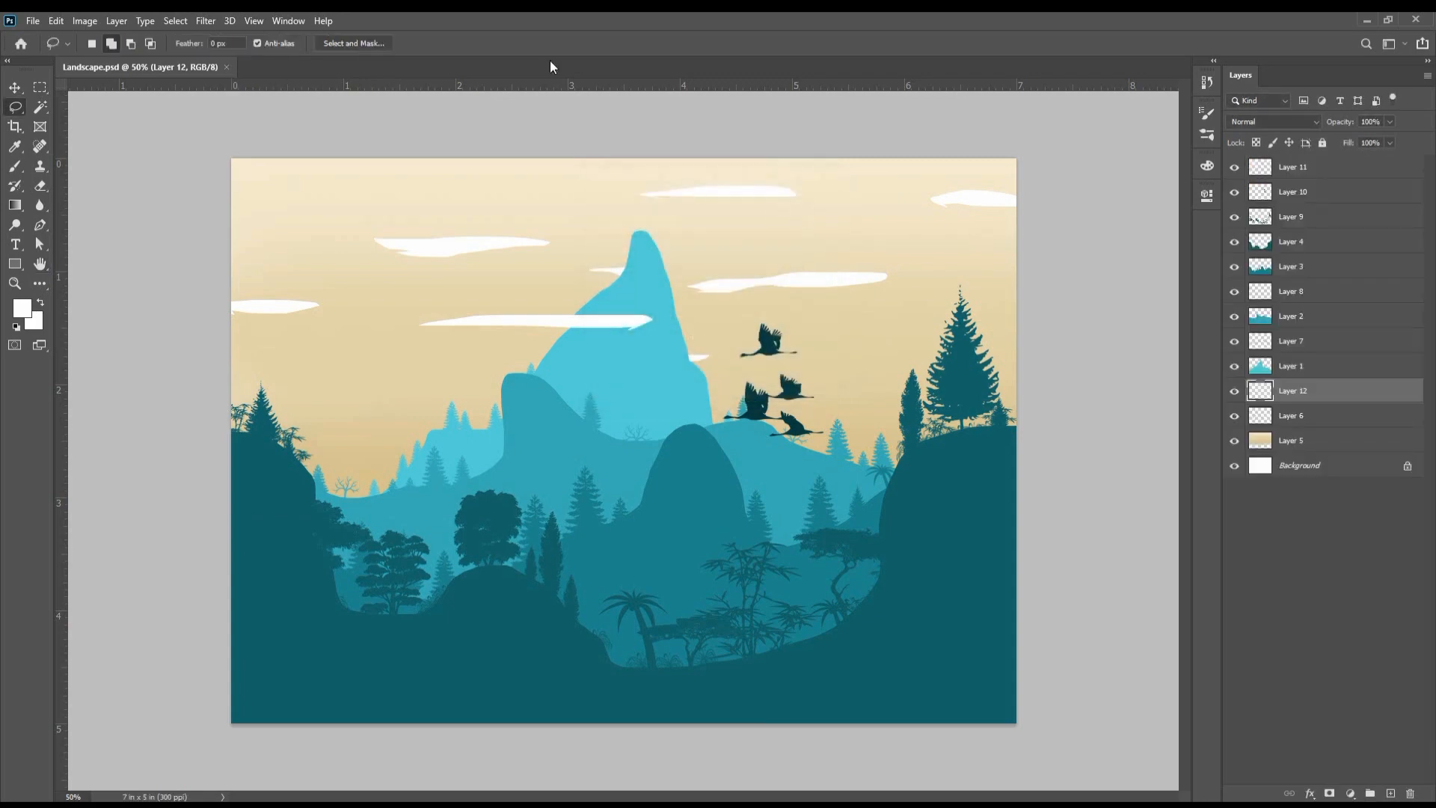
Step: Close the Landscape.psd document and minimize Photoshop to view the exported Landscape.jpg in Photos
click(226, 67)
click(1368, 21)
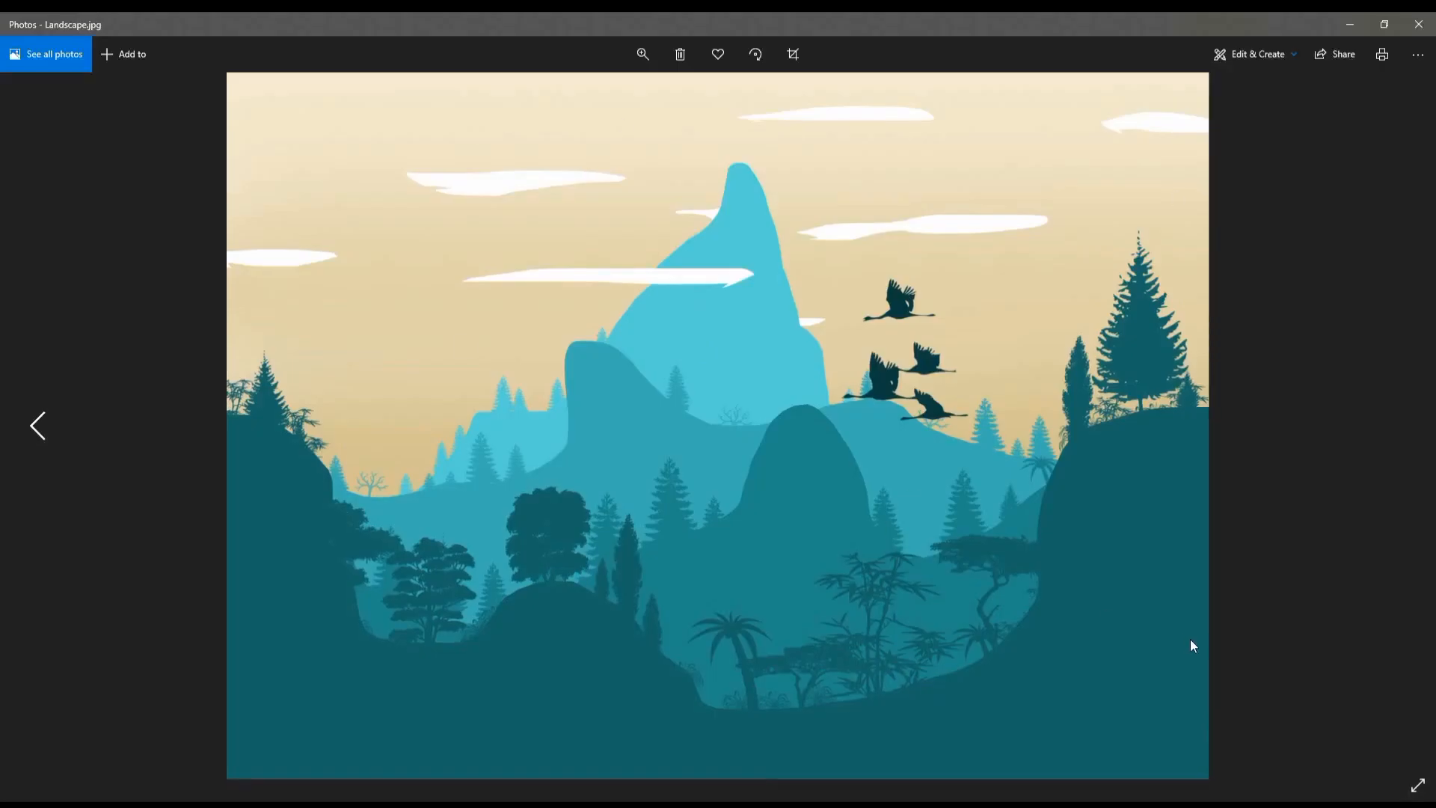